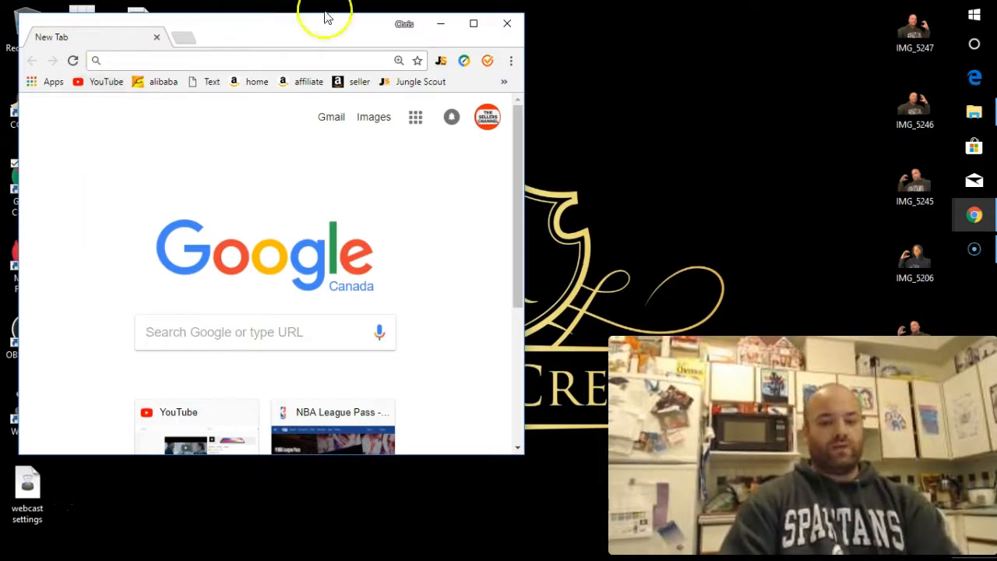
Step: Maximize Chrome and sign in to Seller Central from the seller bookmark
{"action": "left_click", "coordinate": [471, 29]}
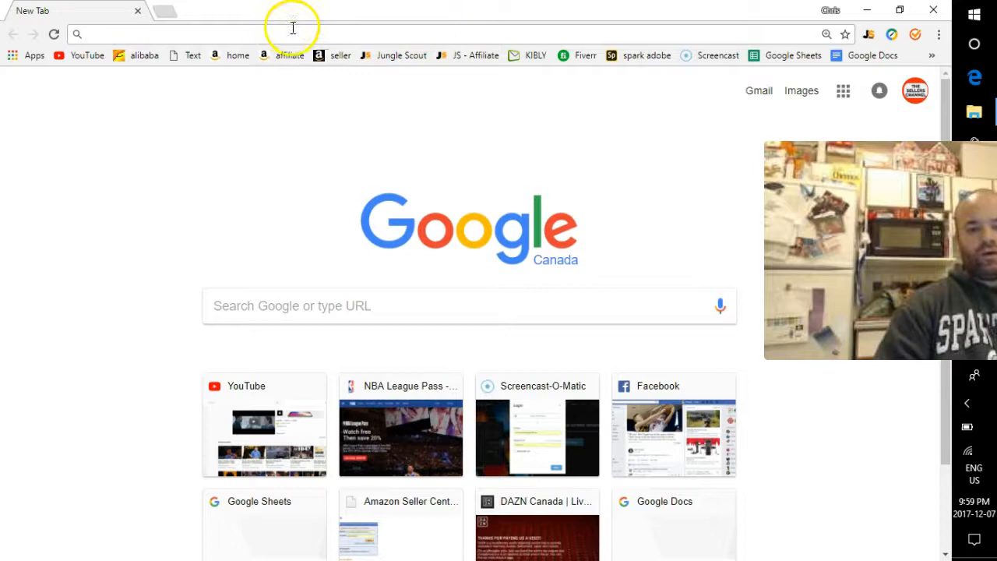
{"action": "left_click", "coordinate": [330, 56]}
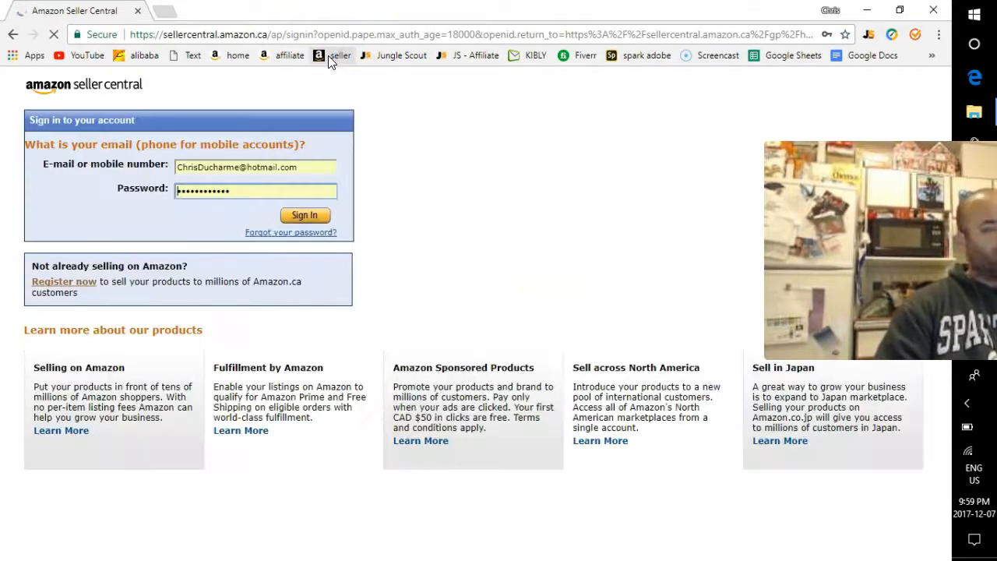
{"action": "left_click", "coordinate": [317, 215]}
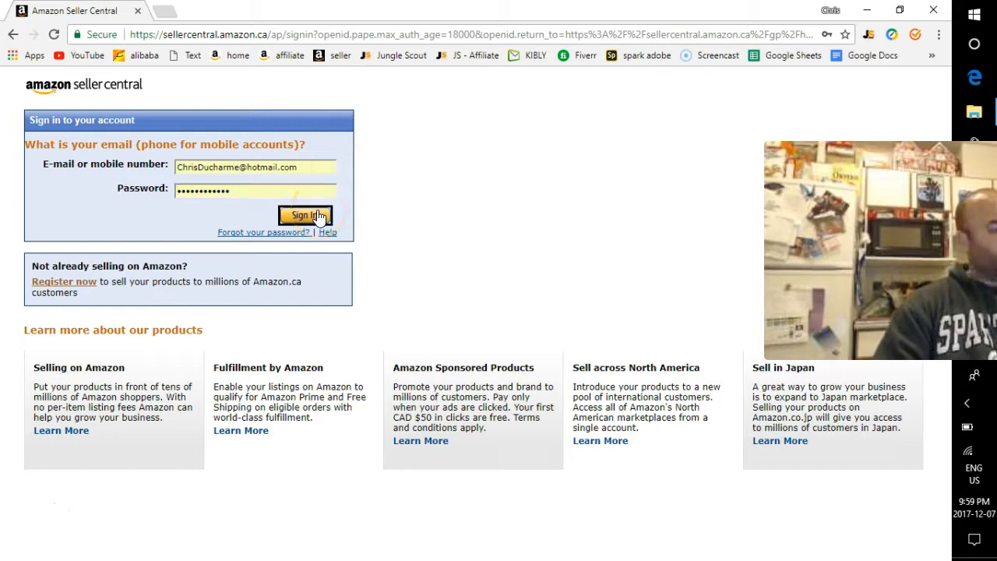
Step: Enter the two-step verification code to finish signing in
{"action": "left_click", "coordinate": [406, 219]}
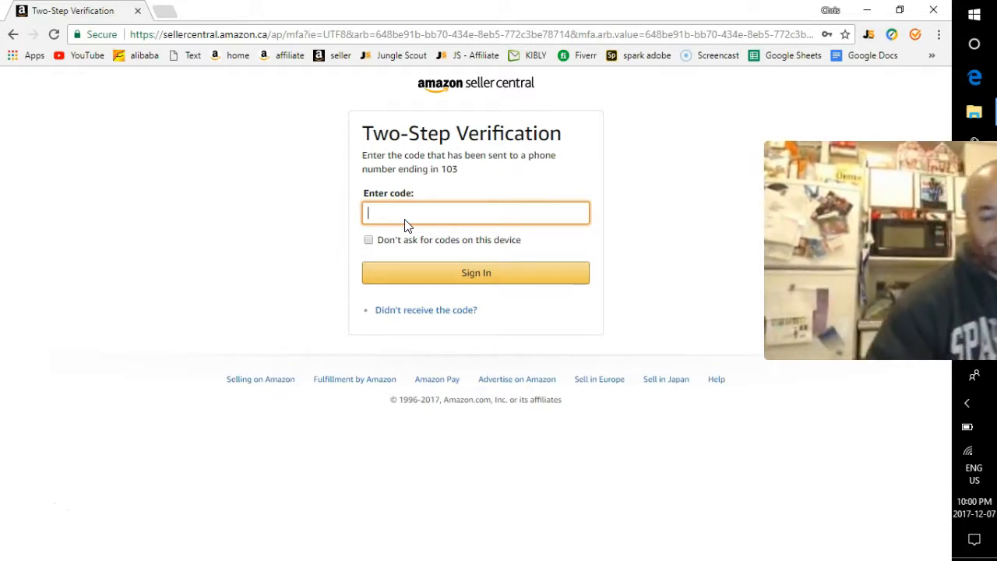
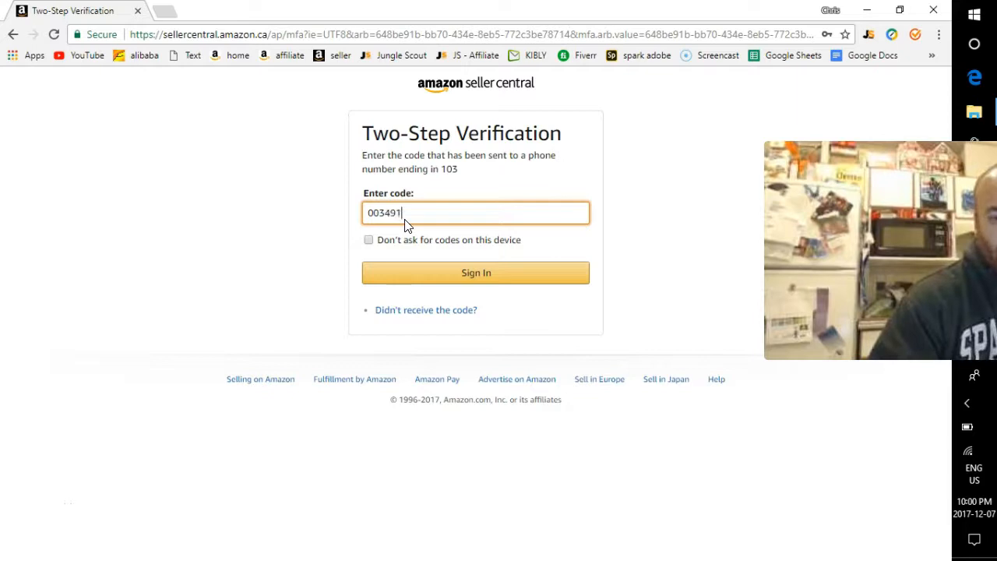
{"action": "key", "text": "Return"}
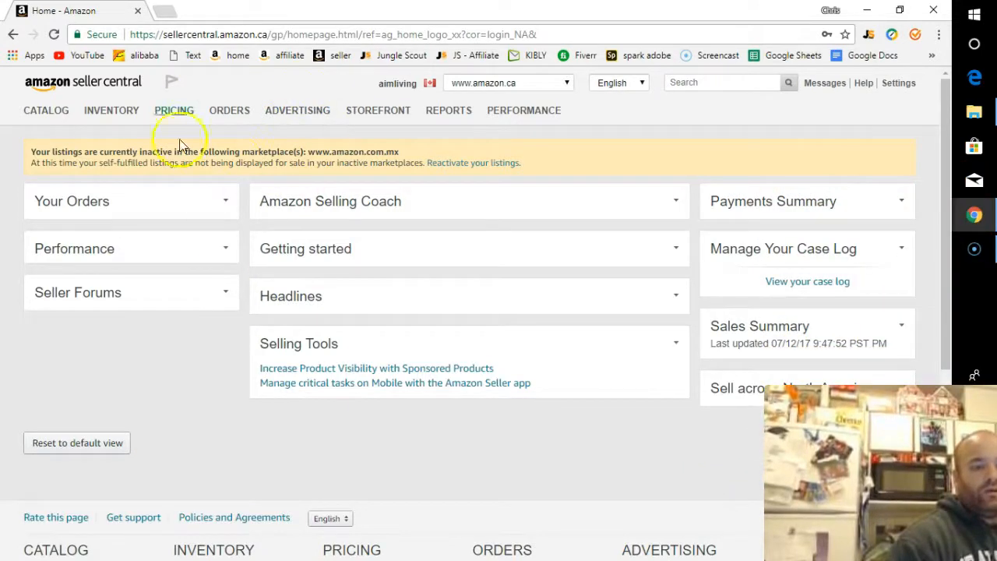
Step: Go to Inventory > Manage Inventory and scroll down through the product table
{"action": "mouse_move", "coordinate": [100, 118]}
{"action": "left_click", "coordinate": [102, 143]}
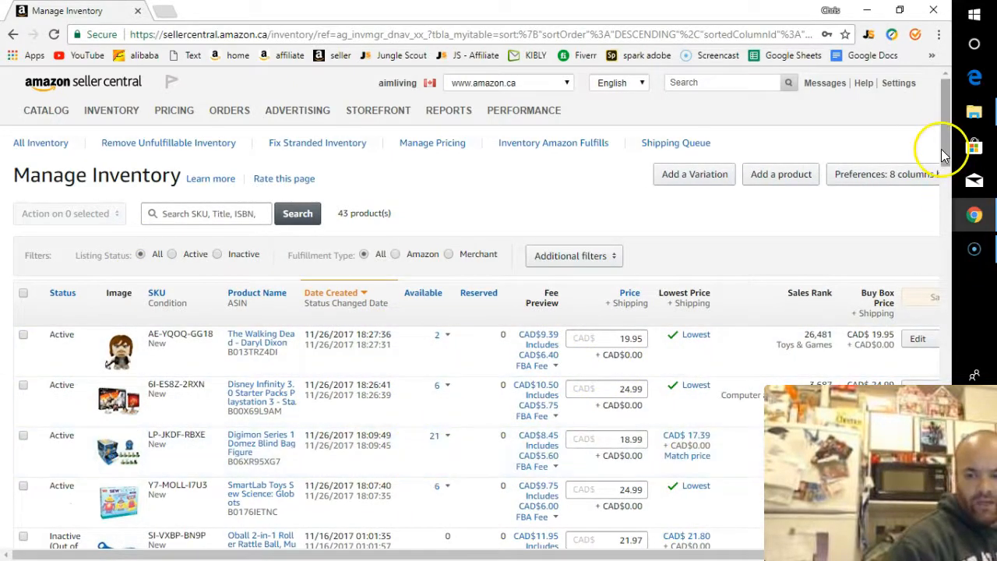
{"action": "scroll", "coordinate": [947, 177], "scroll_direction": "down", "scroll_amount": 1}
{"action": "left_click_drag", "start_coordinate": [947, 178], "coordinate": [948, 180]}
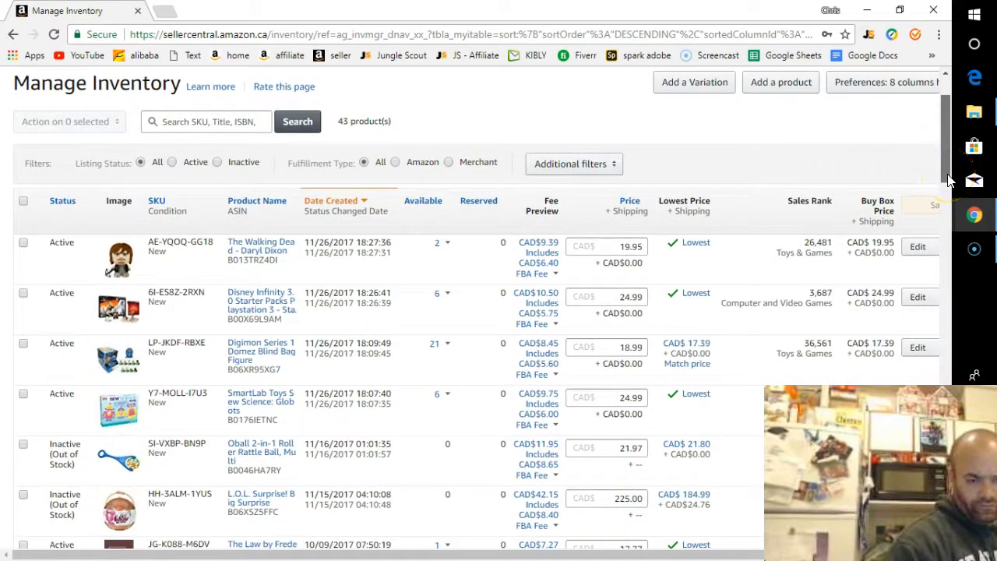
{"action": "left_click_drag", "start_coordinate": [948, 179], "coordinate": [949, 202]}
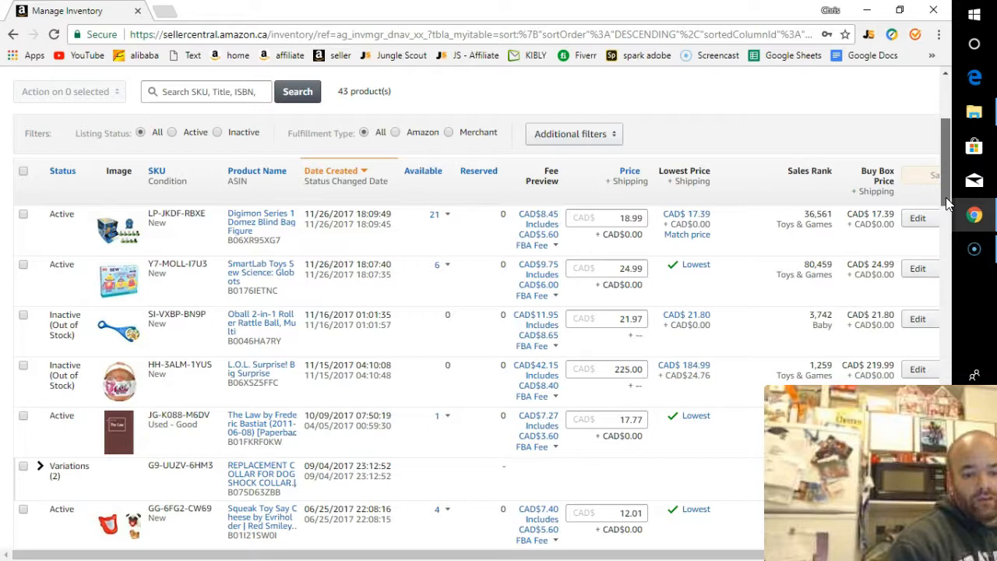
{"action": "scroll", "coordinate": [948, 203], "scroll_direction": "down", "scroll_amount": 1}
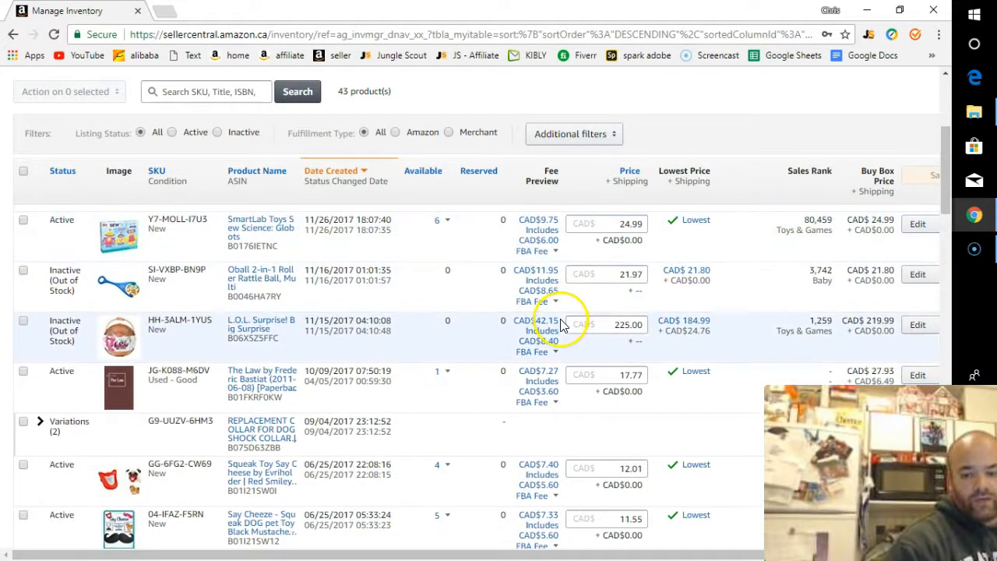
Step: View the new offers for L.O.L. Surprise! Big Surprise on Amazon.ca, priced CDN$ 179.15–189.95
{"action": "left_click", "coordinate": [261, 325]}
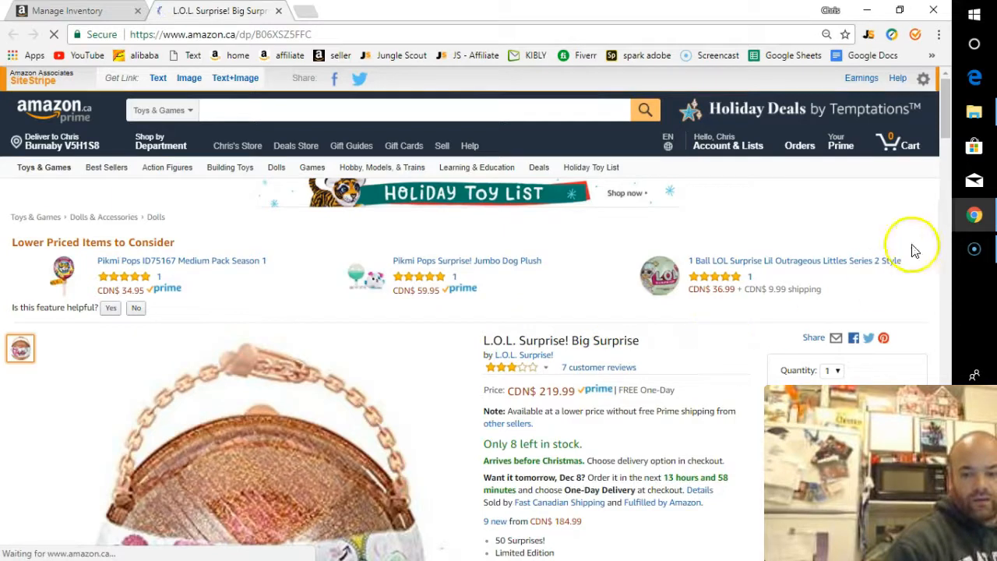
{"action": "scroll", "coordinate": [857, 168], "scroll_direction": "down", "scroll_amount": 2}
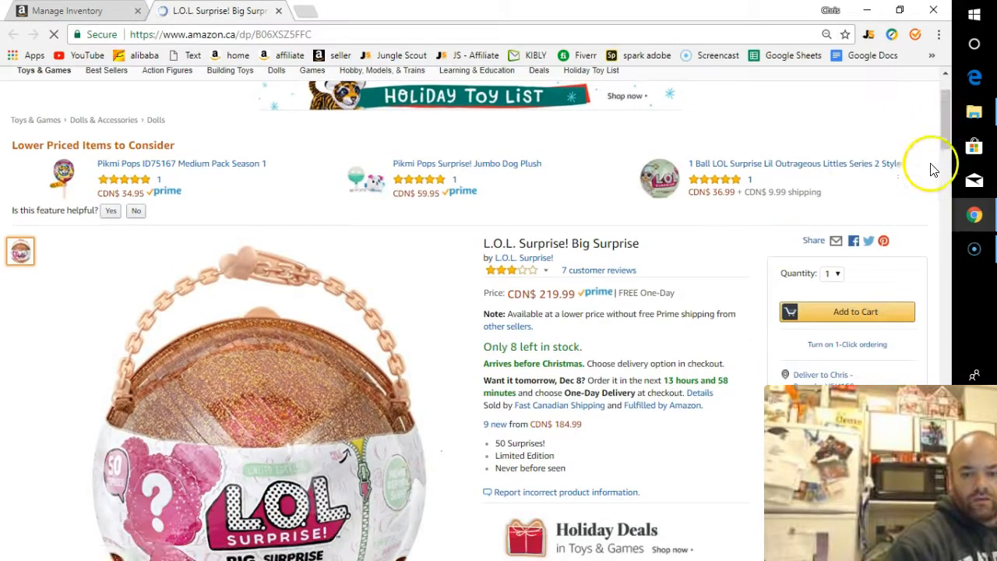
{"action": "left_click_drag", "start_coordinate": [950, 127], "coordinate": [950, 188]}
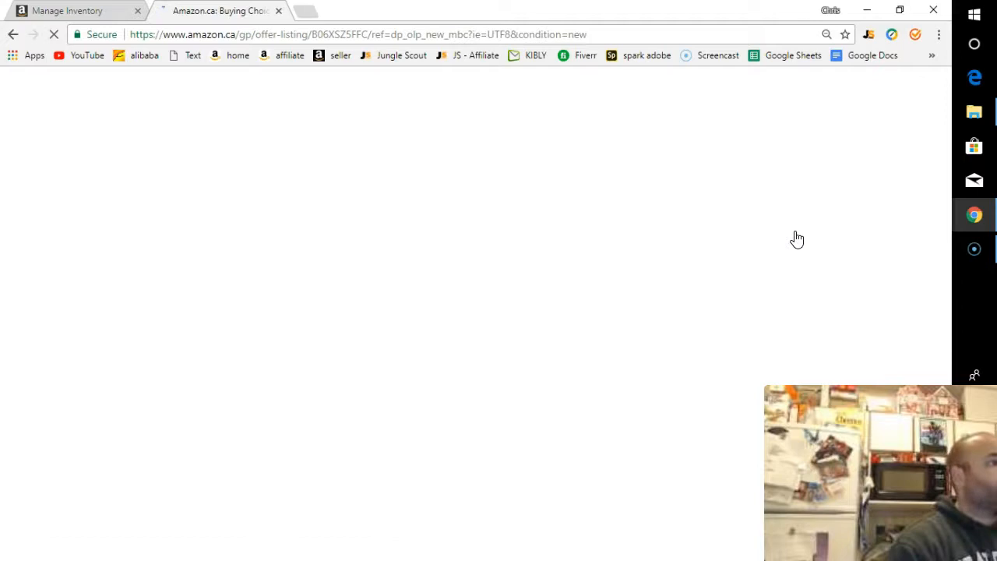
{"action": "mouse_move", "coordinate": [944, 181]}
{"action": "left_mouse_down"}
{"action": "mouse_move", "coordinate": [939, 349]}
{"action": "mouse_move", "coordinate": [935, 188]}
{"action": "left_mouse_up"}
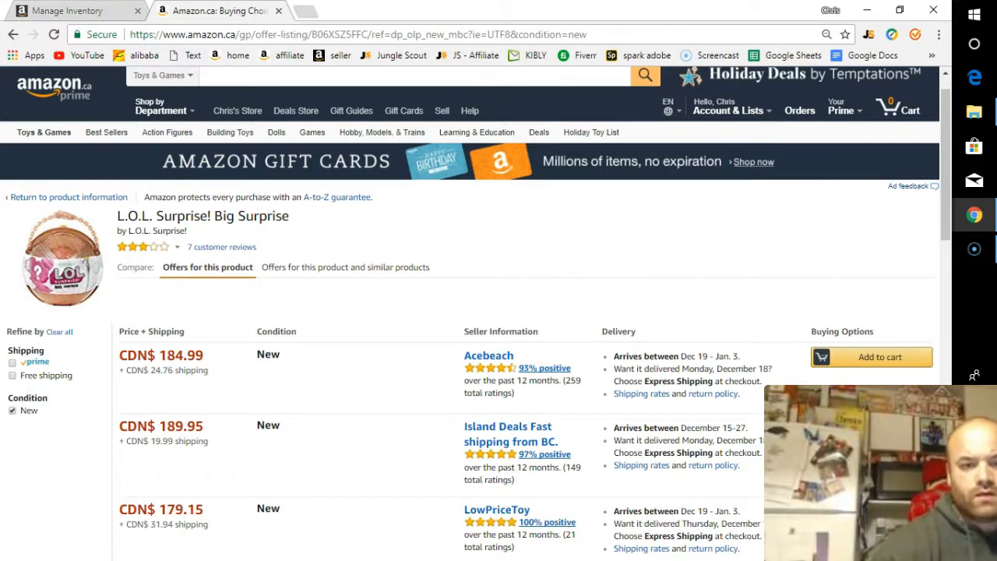
Step: Lower the L.O.L. Surprise! Big Surprise price from 225.00 to 219.99 and save it
{"action": "left_click", "coordinate": [67, 10]}
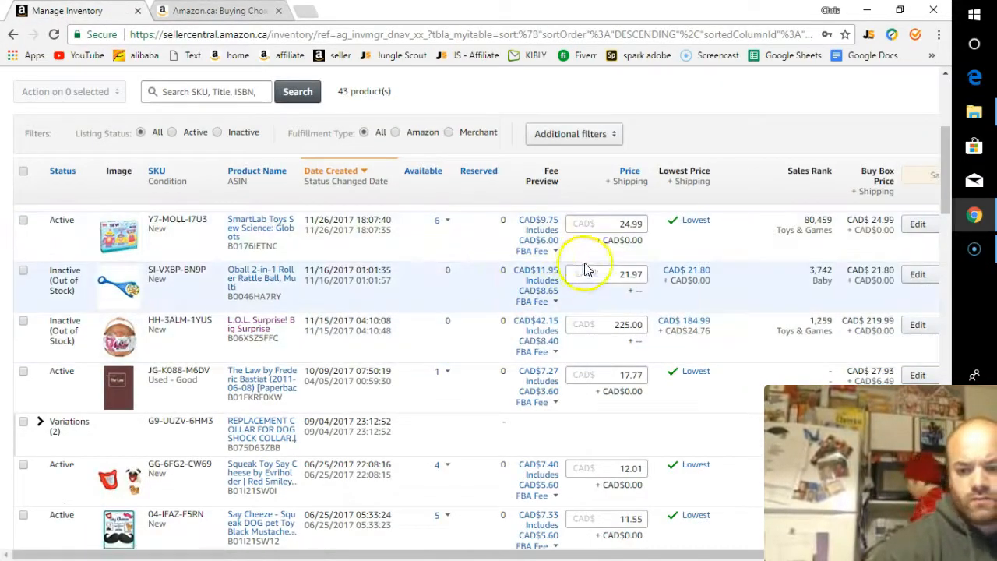
{"action": "mouse_move", "coordinate": [948, 186]}
{"action": "left_mouse_down"}
{"action": "mouse_move", "coordinate": [951, 208]}
{"action": "mouse_move", "coordinate": [950, 200]}
{"action": "left_mouse_up"}
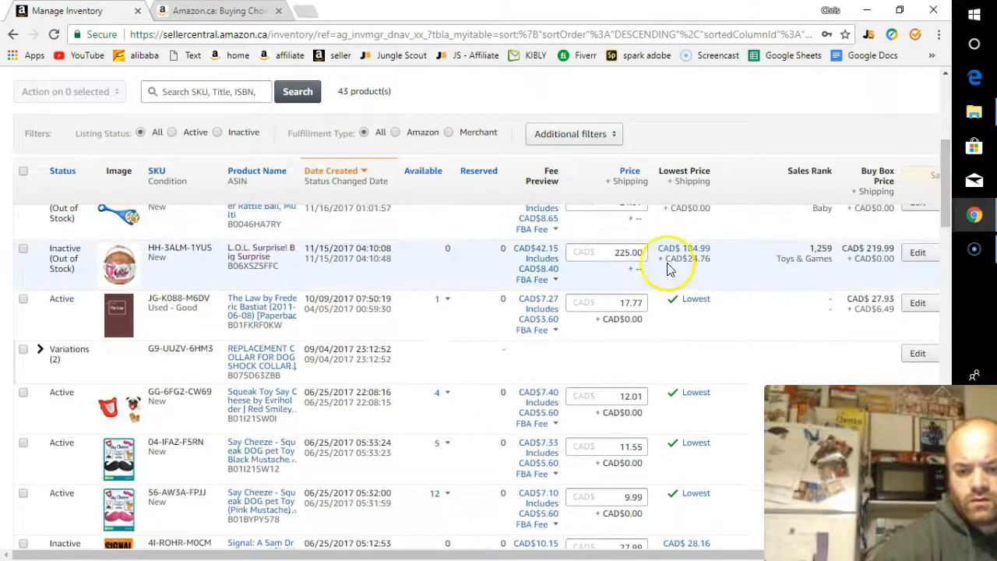
{"action": "double_click", "coordinate": [627, 255]}
{"action": "scroll", "coordinate": [626, 260], "scroll_direction": "up", "scroll_amount": 5}
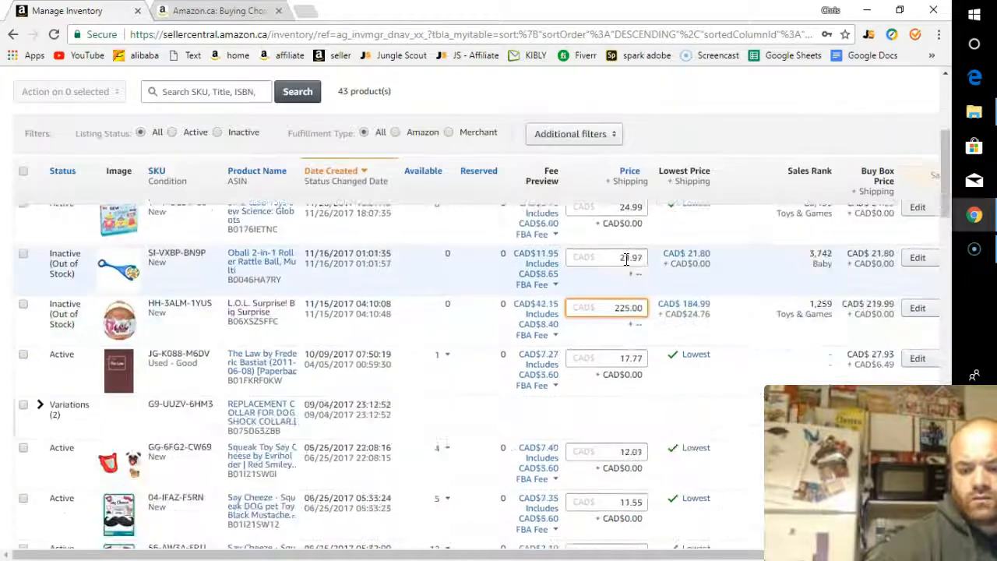
{"action": "left_click_drag", "start_coordinate": [952, 144], "coordinate": [942, 166]}
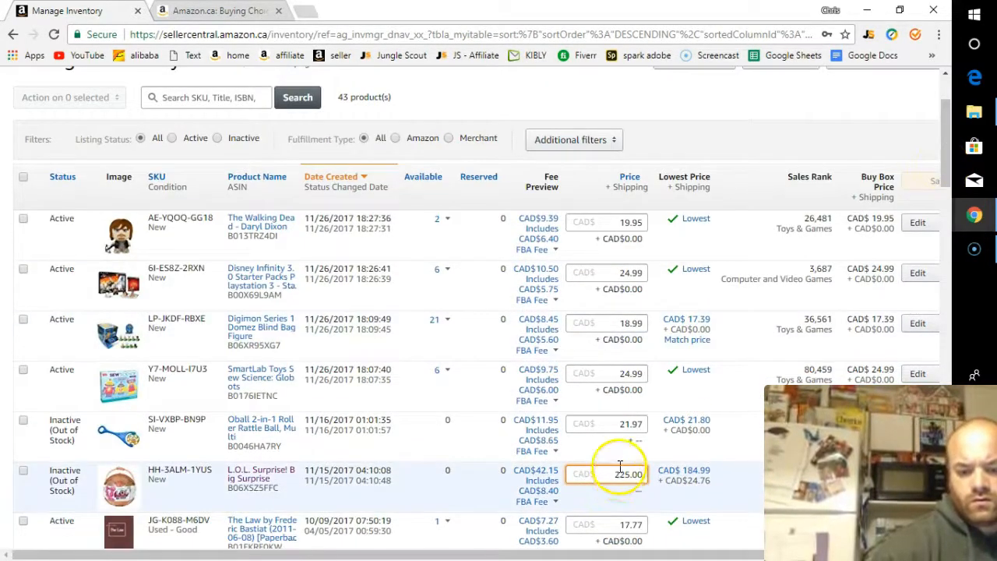
{"action": "type", "text": "219.99"}
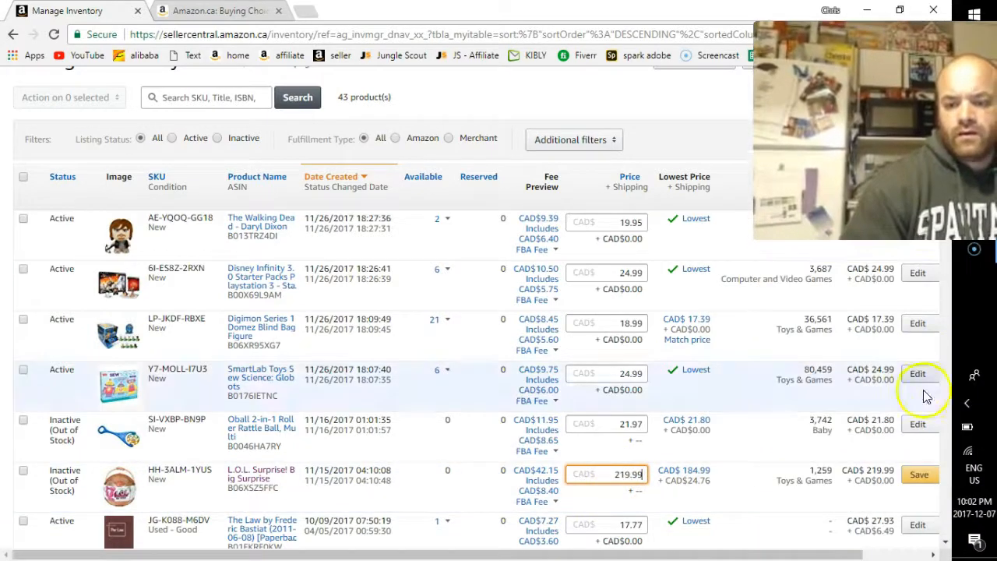
{"action": "left_click", "coordinate": [916, 477]}
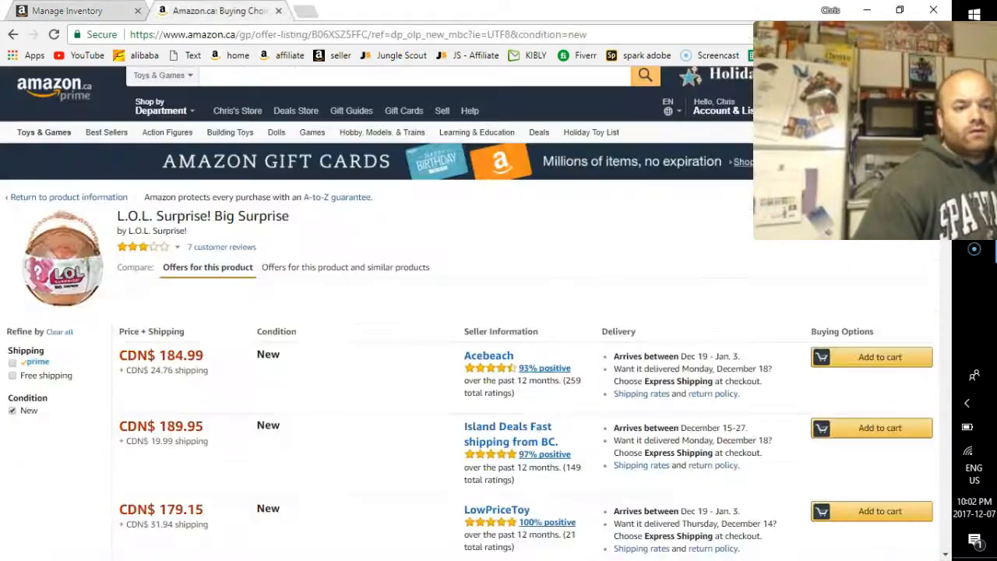
{"action": "left_click", "coordinate": [248, 10]}
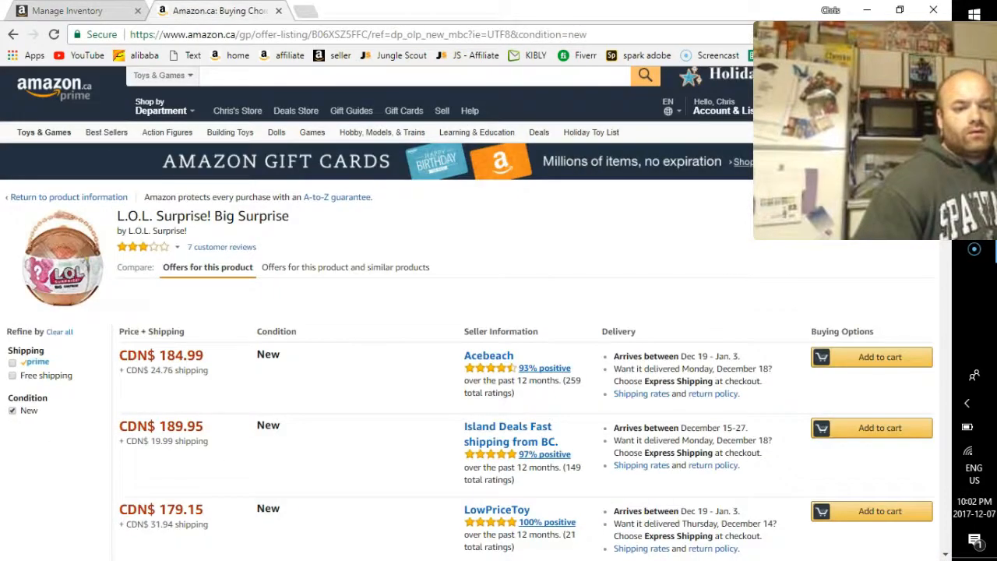
Step: Close the Amazon.ca offers tab, re-maximize Chrome, and move the taskbar to the screen bottom
{"action": "left_click", "coordinate": [278, 10]}
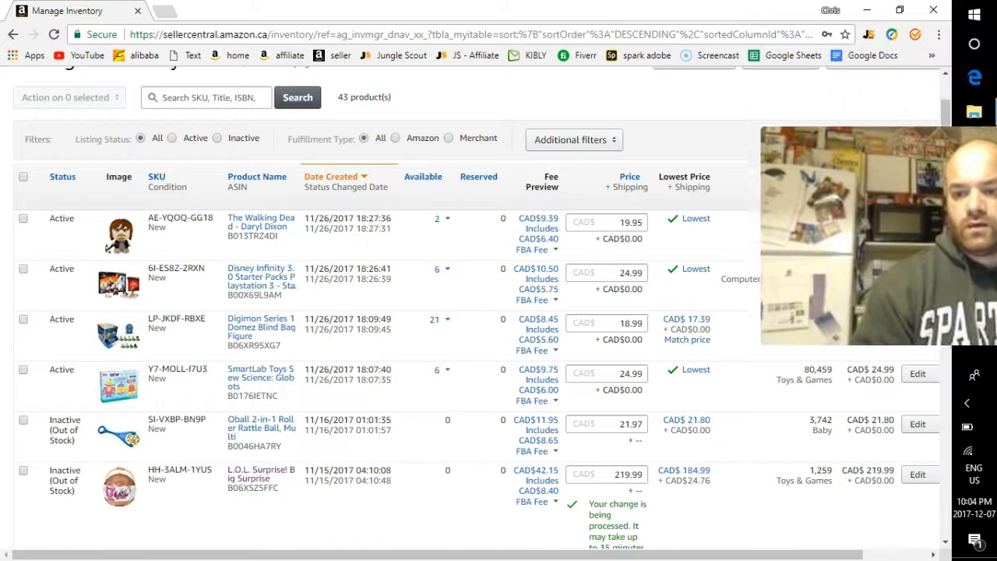
{"action": "right_click", "coordinate": [969, 102]}
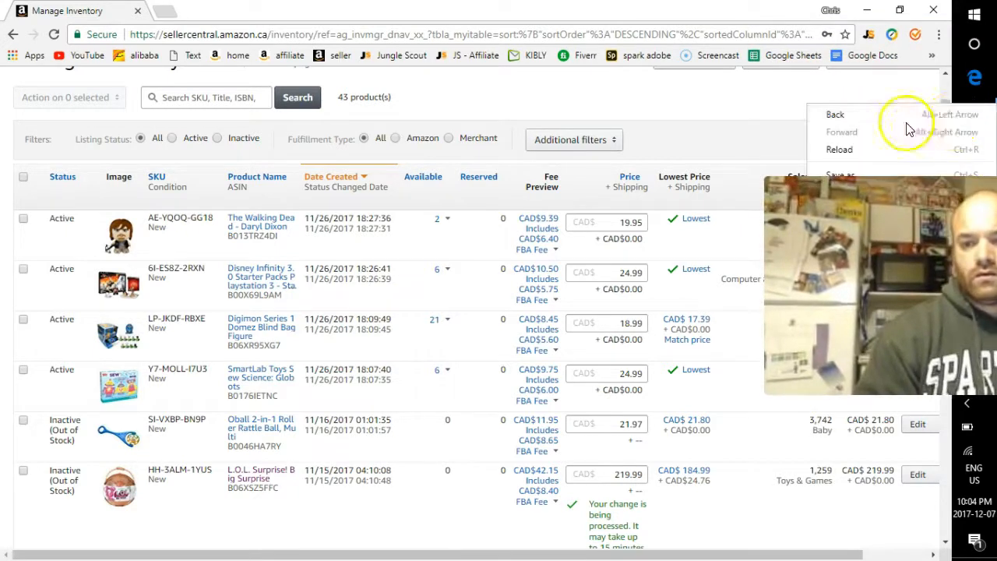
{"action": "left_click", "coordinate": [899, 10]}
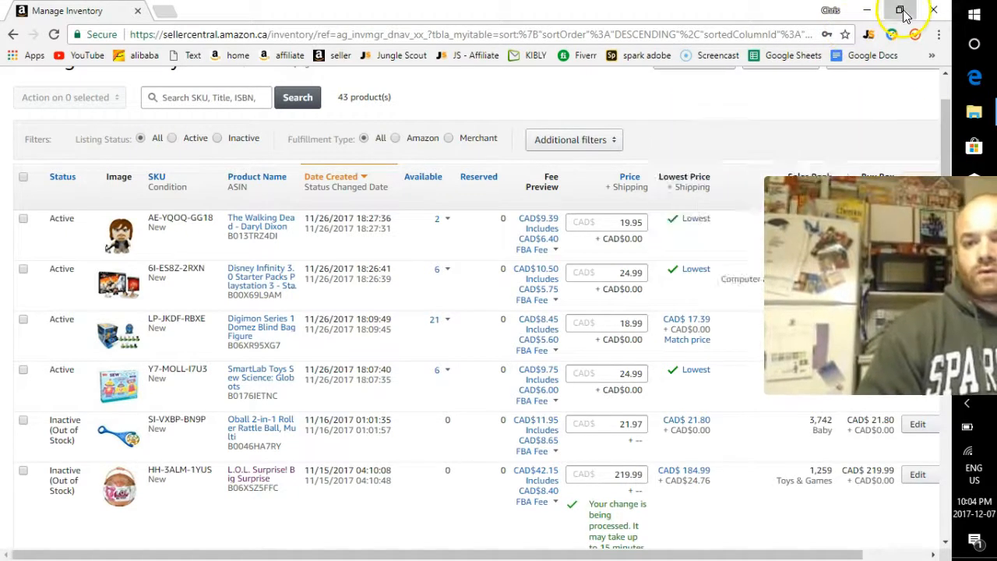
{"action": "left_click", "coordinate": [899, 10]}
{"action": "left_click", "coordinate": [473, 23]}
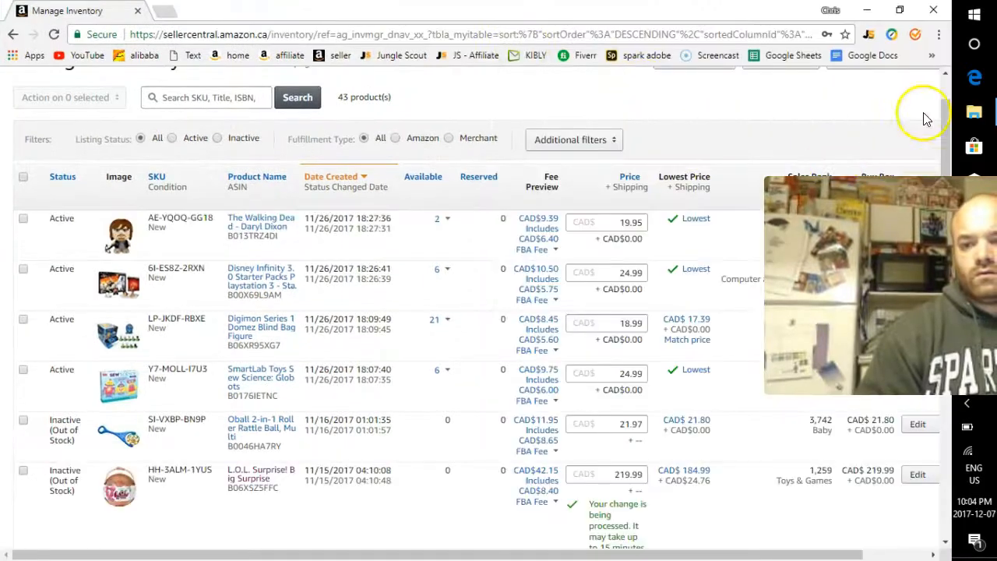
{"action": "left_click_drag", "start_coordinate": [960, 81], "coordinate": [708, 547]}
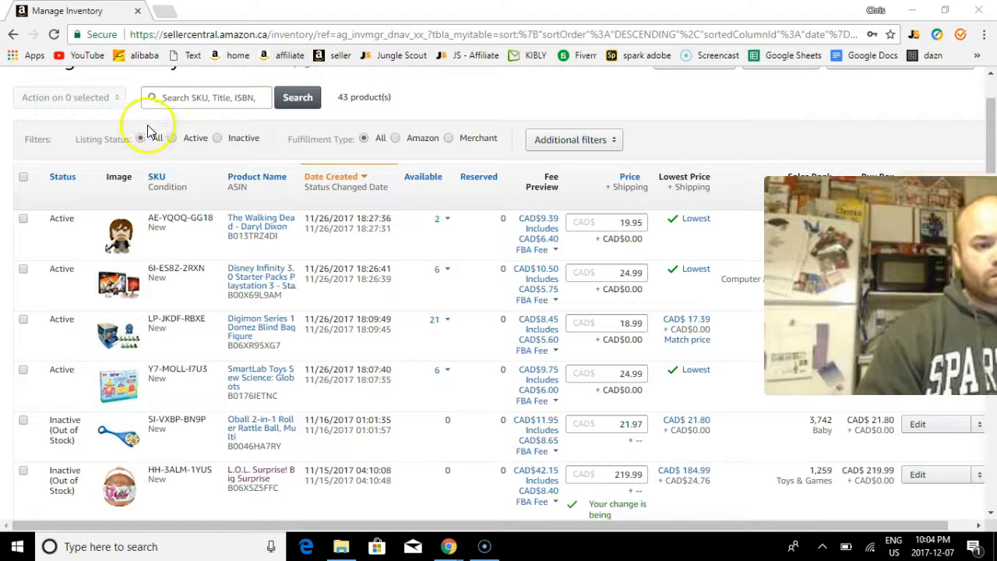
{"action": "scroll", "coordinate": [530, 366], "scroll_direction": "up", "scroll_amount": 2}
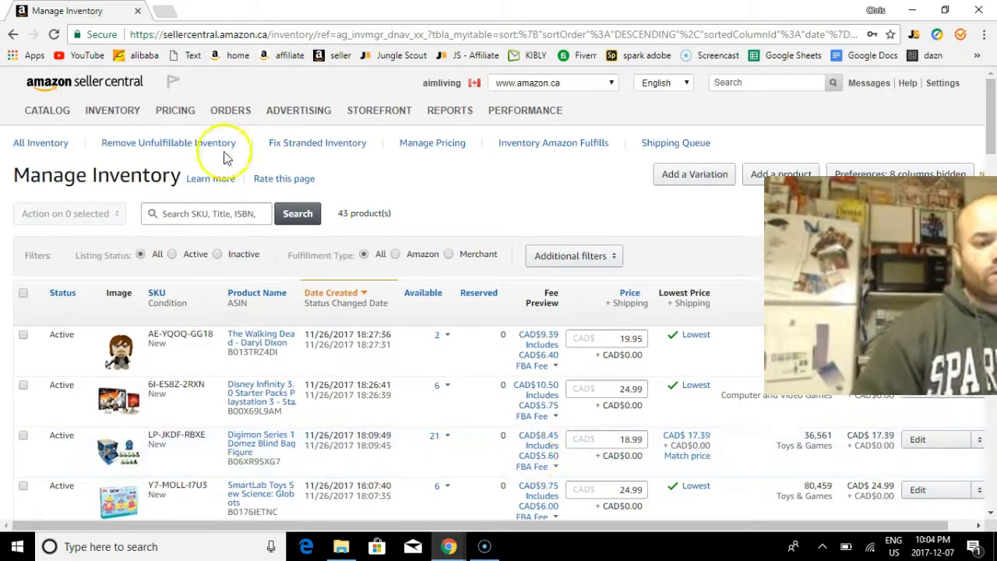
Step: Reload Manage Inventory so Guardians of the Galaxy Headphones appears first as Incomplete
{"action": "mouse_move", "coordinate": [101, 117]}
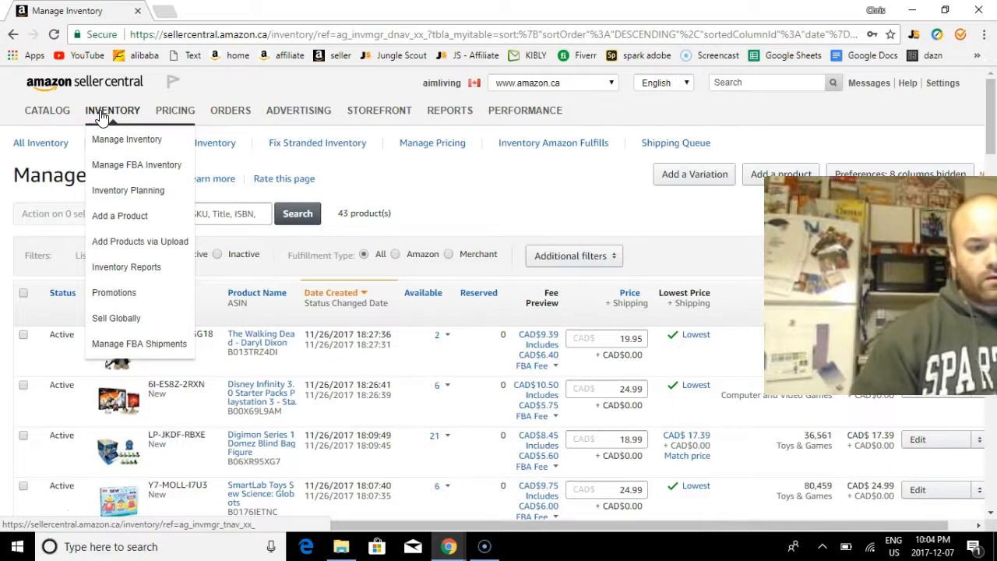
{"action": "left_click", "coordinate": [134, 145]}
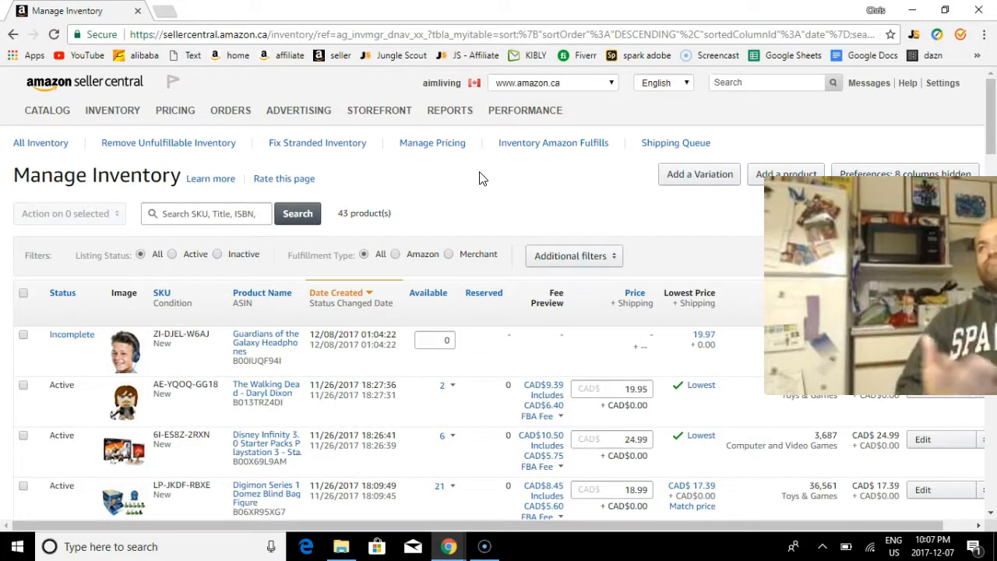
{"action": "left_click", "coordinate": [635, 141]}
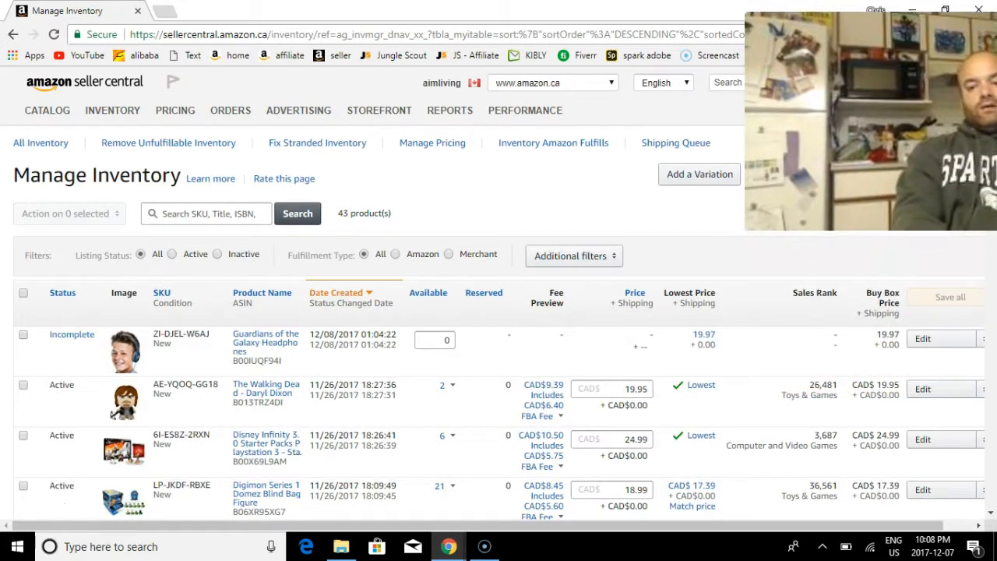
{"action": "scroll", "coordinate": [499, 350], "scroll_direction": "down", "scroll_amount": 2}
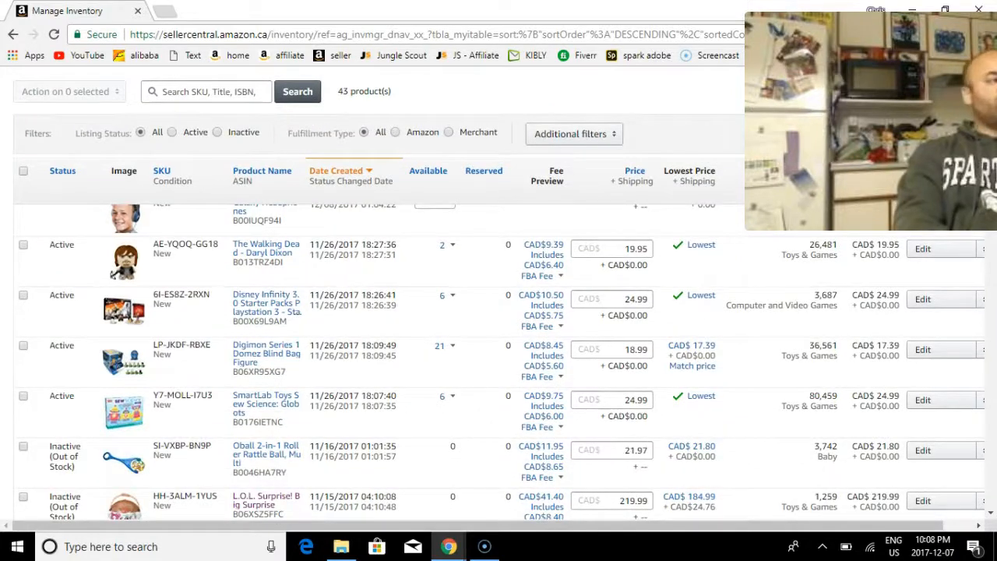
Step: Scroll the Manage Inventory list back to the top to review all 43 products
{"action": "scroll", "coordinate": [499, 350], "scroll_direction": "up", "scroll_amount": 1}
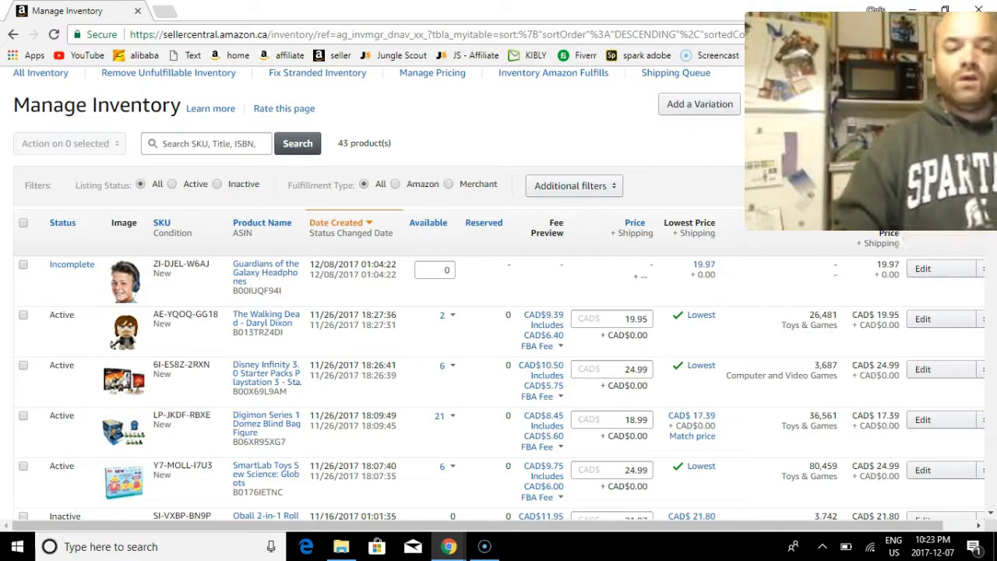
{"action": "scroll", "coordinate": [485, 192], "scroll_direction": "up", "scroll_amount": 2}
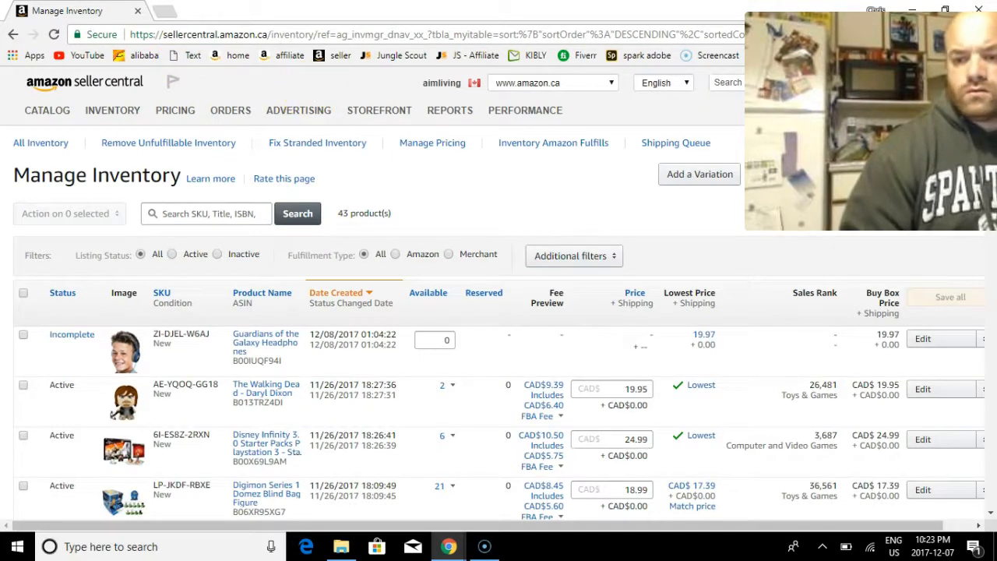
{"action": "scroll", "coordinate": [499, 312], "scroll_direction": "down", "scroll_amount": 1}
Step: Reload Manage Inventory to show 49 products, with the Look and Find book listings newest
{"action": "scroll", "coordinate": [374, 311], "scroll_direction": "down", "scroll_amount": 1}
{"action": "scroll", "coordinate": [374, 311], "scroll_direction": "up", "scroll_amount": 3}
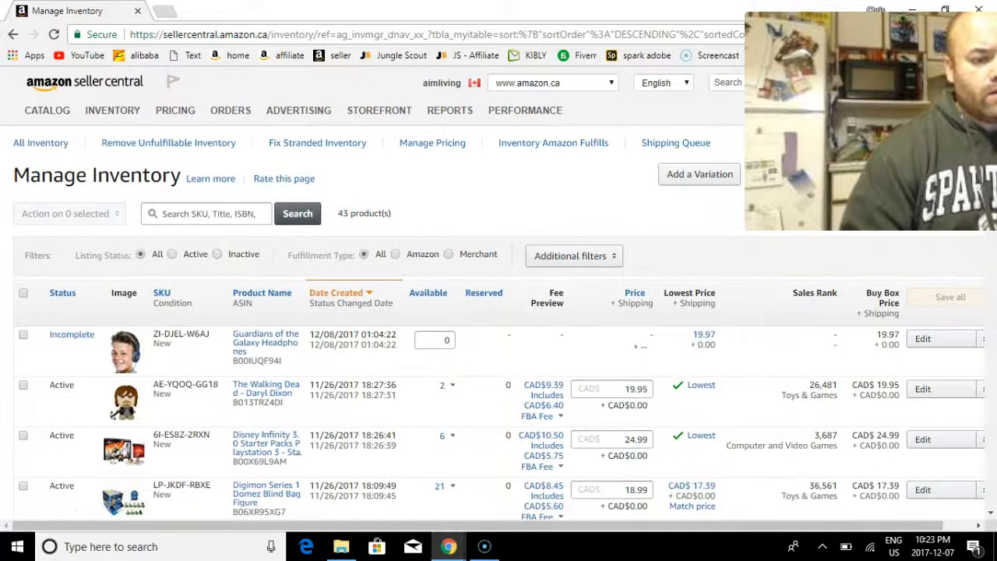
{"action": "left_click", "coordinate": [122, 117]}
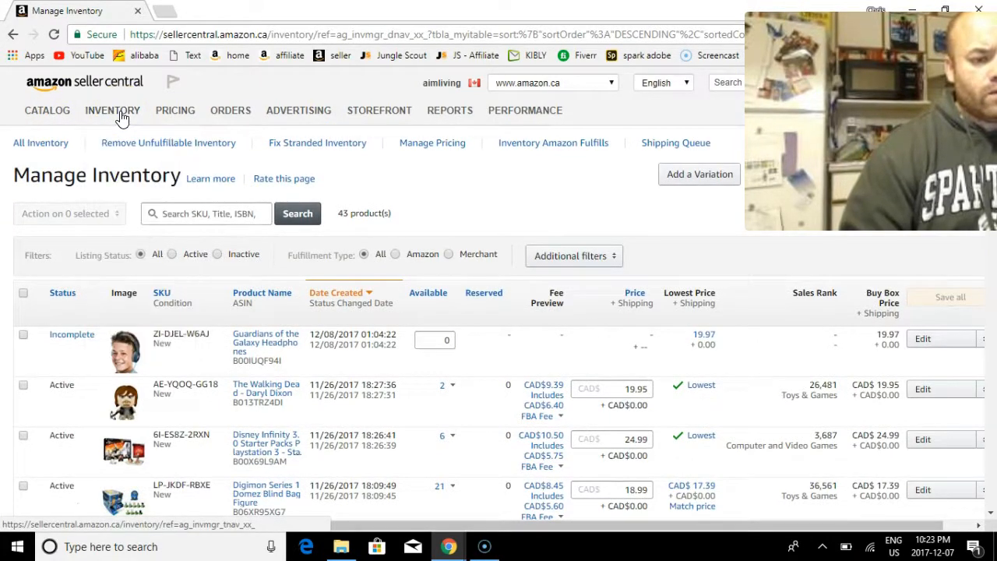
{"action": "mouse_move", "coordinate": [128, 119]}
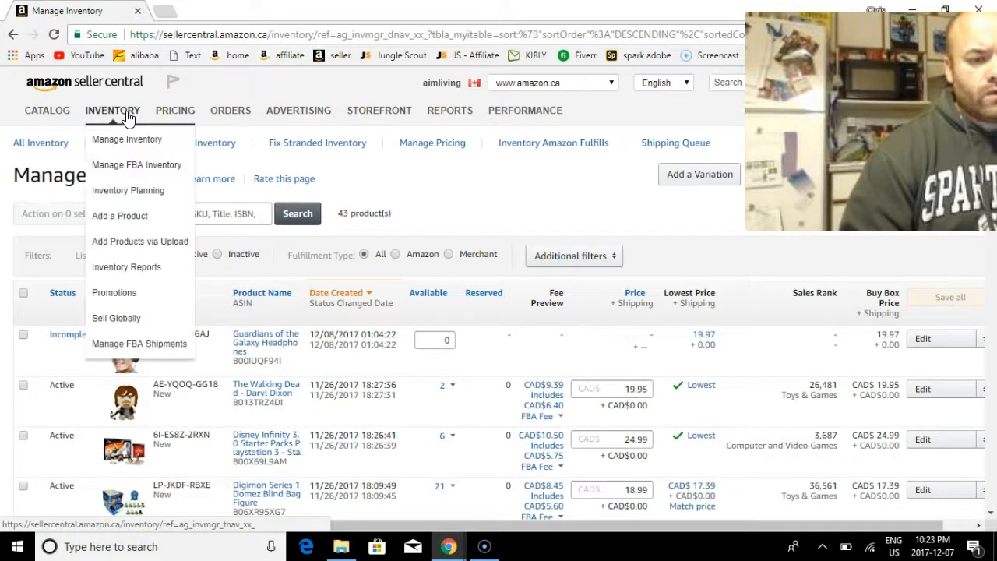
{"action": "left_click", "coordinate": [128, 137]}
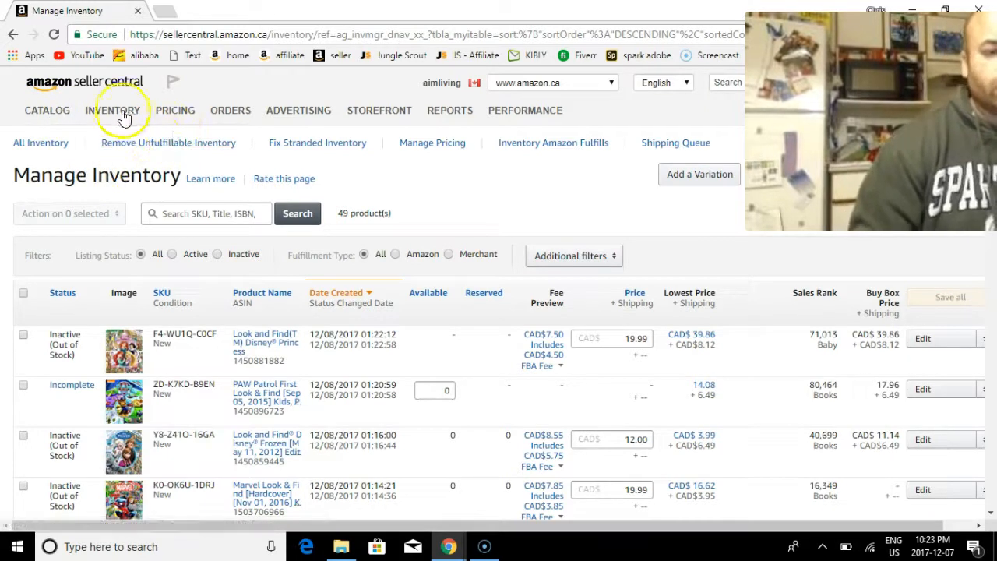
Step: Go to the Add a Product page from the Inventory menu
{"action": "mouse_move", "coordinate": [56, 117]}
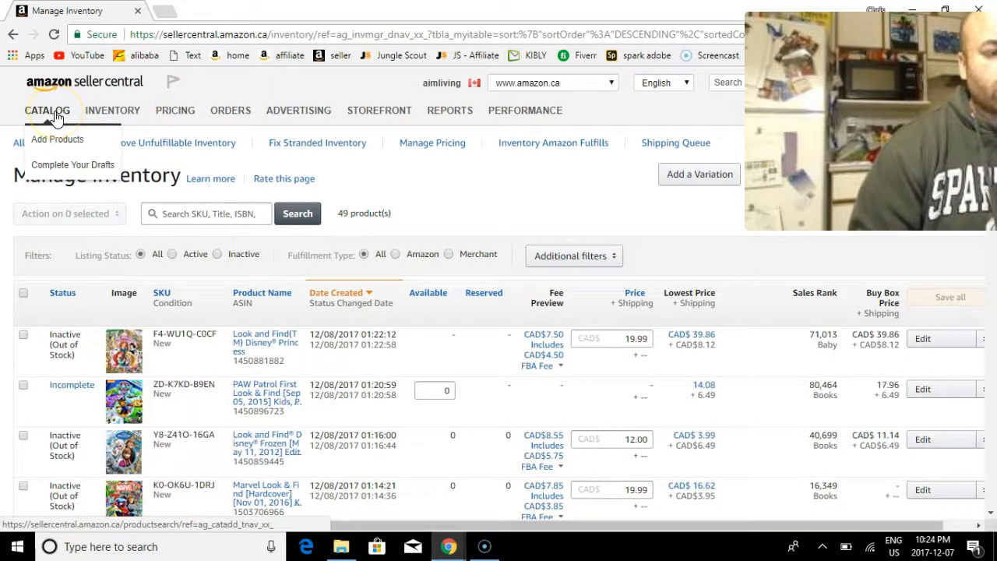
{"action": "left_click", "coordinate": [62, 140]}
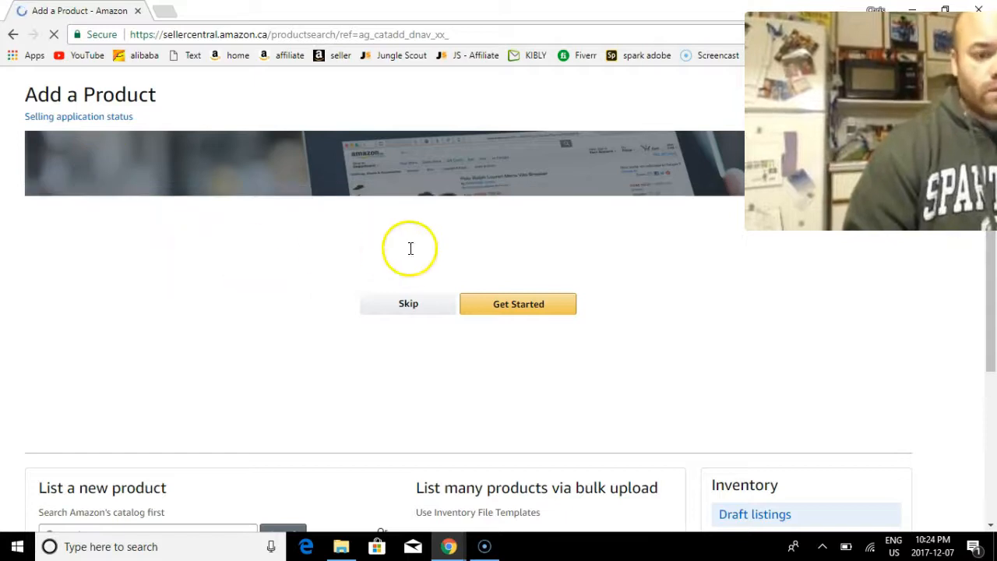
{"action": "left_click_drag", "start_coordinate": [991, 197], "coordinate": [995, 305]}
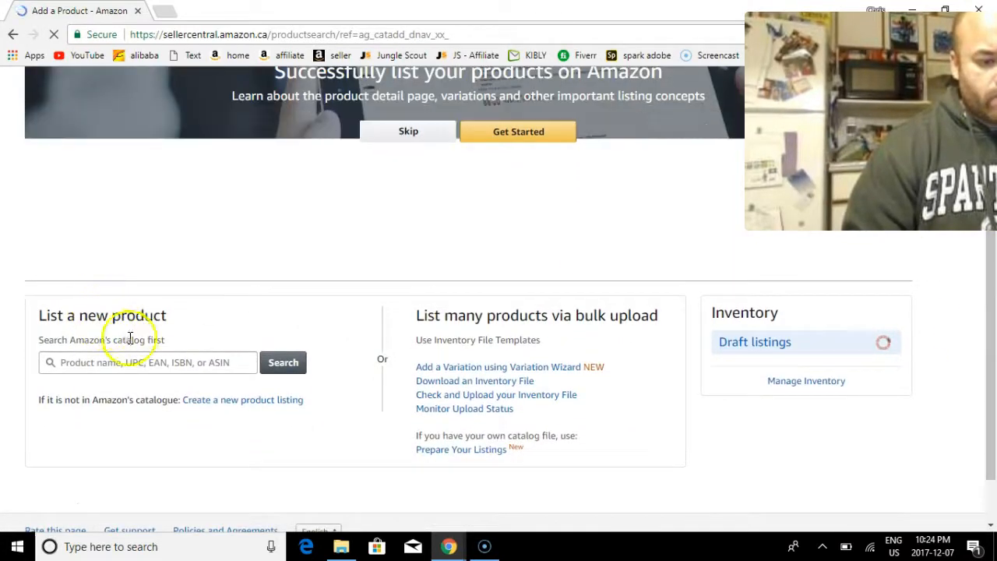
Step: Search Amazon's catalog for 'cruiser accessories' and browse the licence plate frame results
{"action": "left_click", "coordinate": [193, 369]}
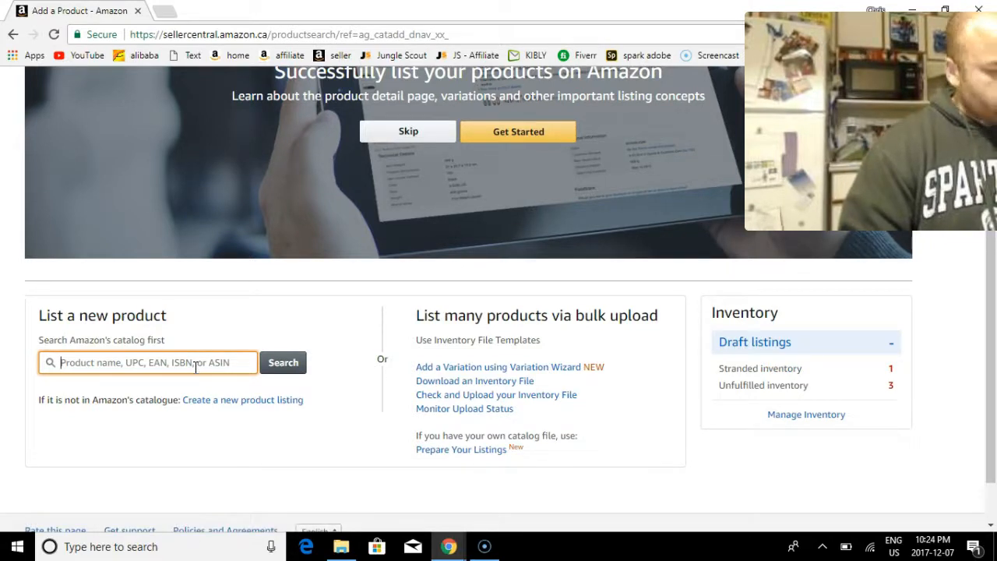
{"action": "type", "text": "cruis"}
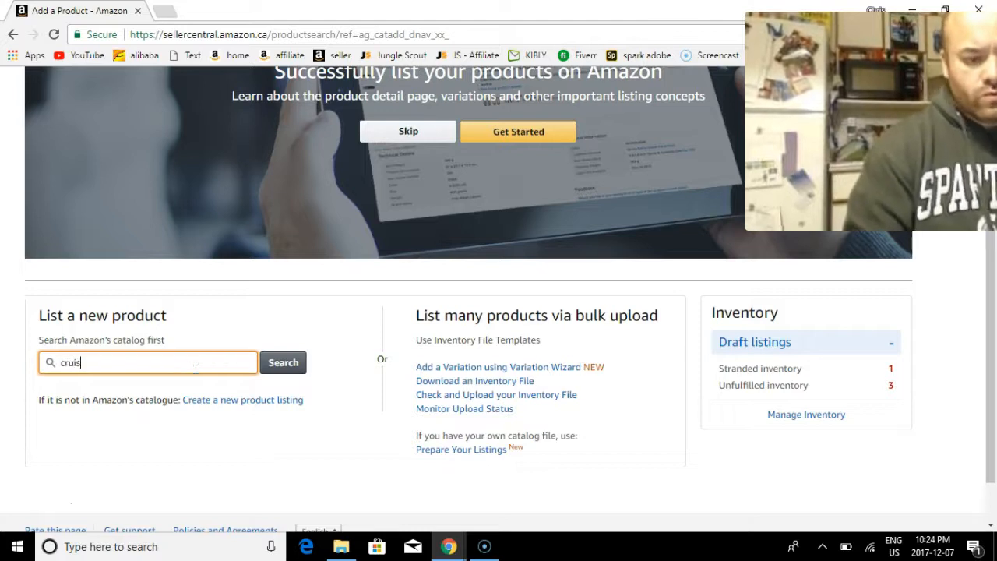
{"action": "type", "text": "er accessories"}
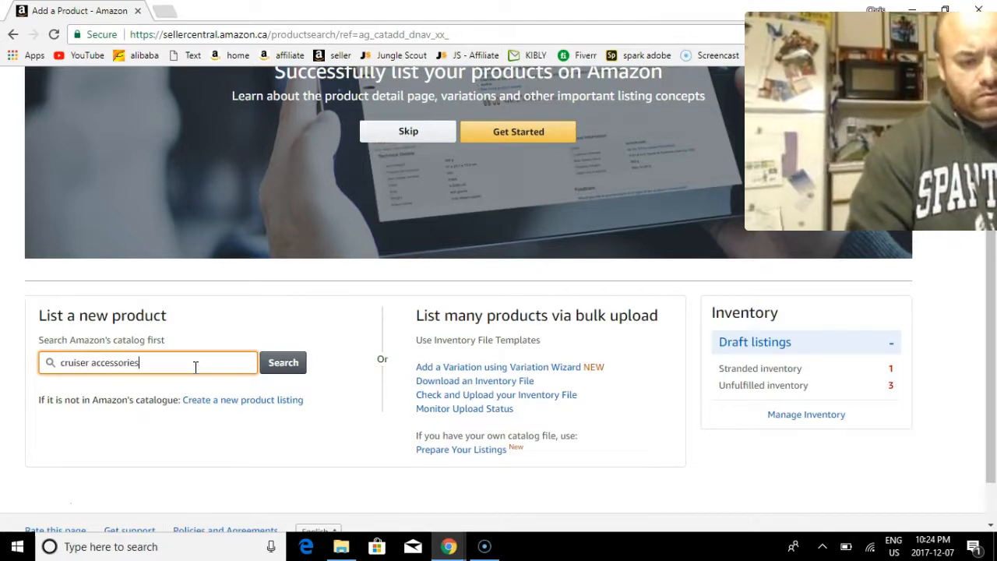
{"action": "key", "text": "Return"}
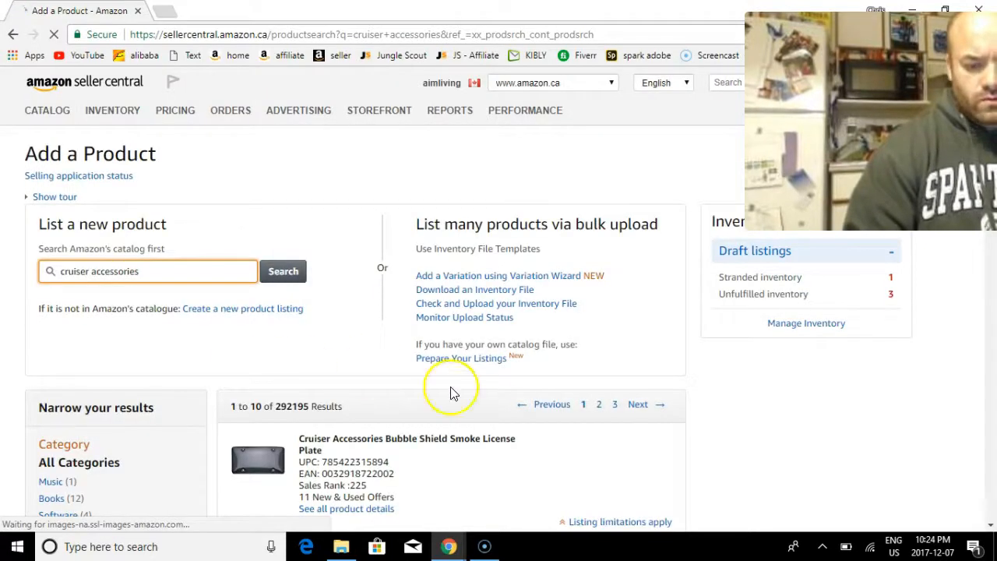
{"action": "scroll", "coordinate": [734, 356], "scroll_direction": "down", "scroll_amount": 2}
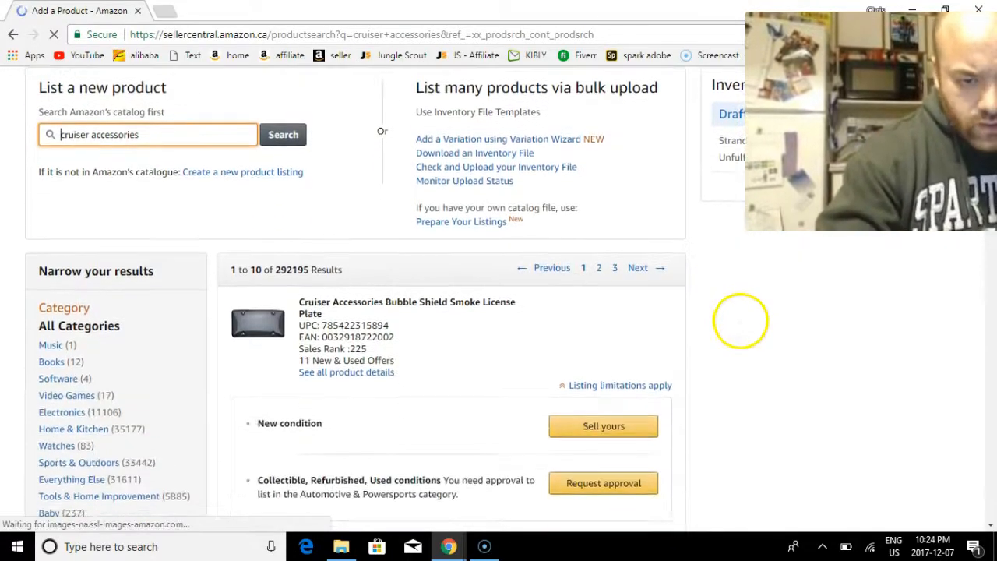
{"action": "scroll", "coordinate": [750, 425], "scroll_direction": "down", "scroll_amount": 5}
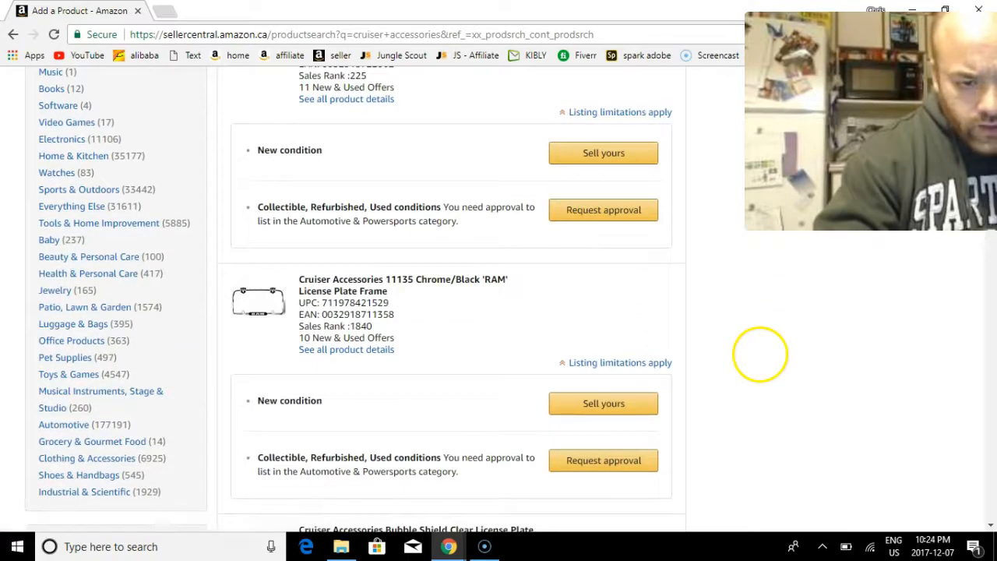
{"action": "scroll", "coordinate": [759, 379], "scroll_direction": "down", "scroll_amount": 9}
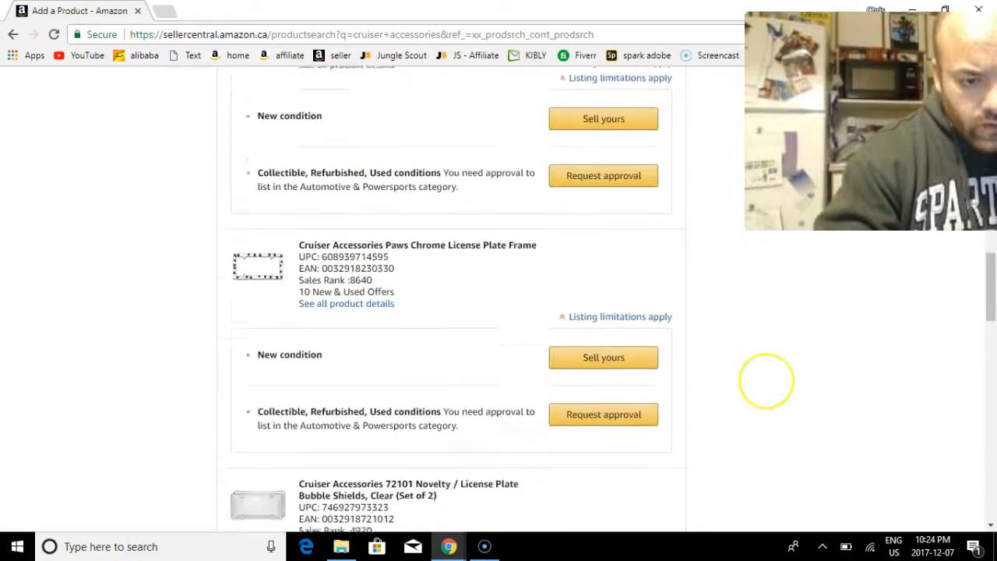
{"action": "scroll", "coordinate": [774, 340], "scroll_direction": "down", "scroll_amount": 9}
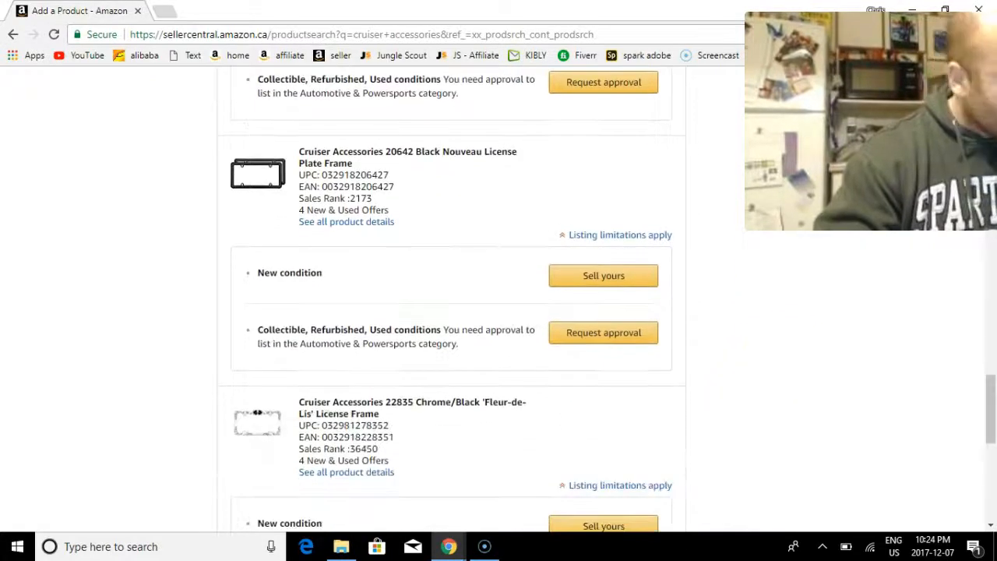
{"action": "scroll", "coordinate": [764, 355], "scroll_direction": "down", "scroll_amount": 6}
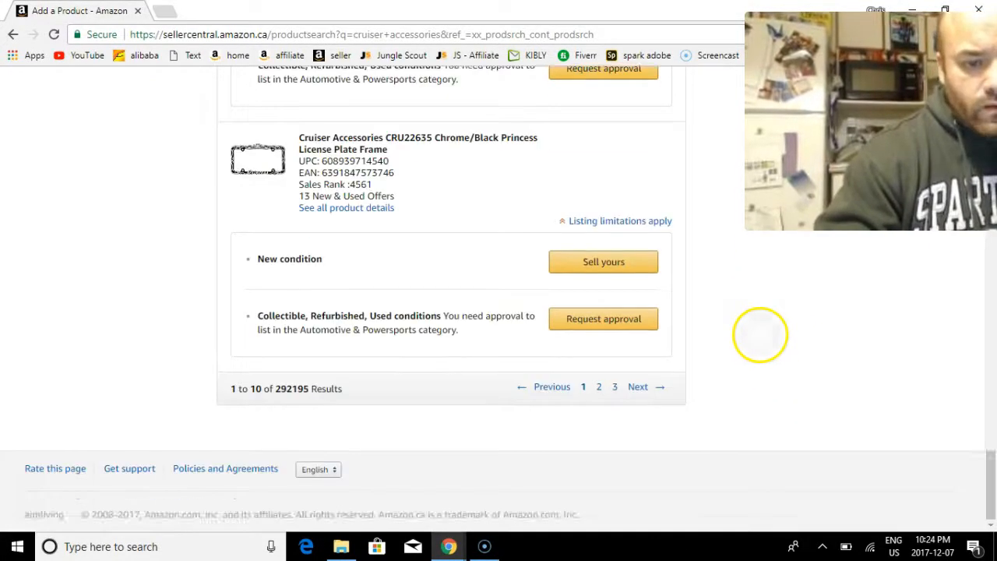
{"action": "scroll", "coordinate": [750, 418], "scroll_direction": "down", "scroll_amount": 1}
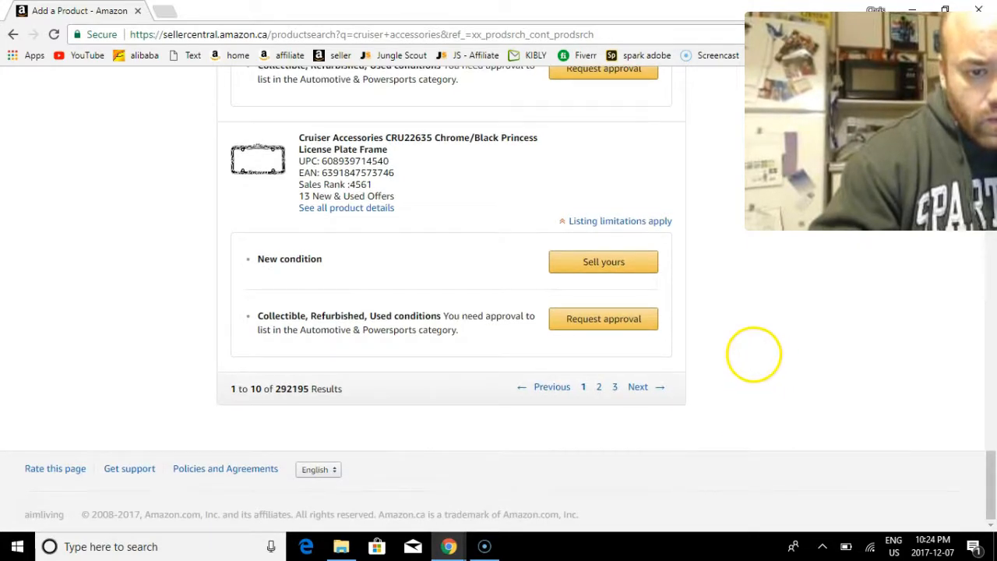
{"action": "scroll", "coordinate": [760, 357], "scroll_direction": "up", "scroll_amount": 15}
{"action": "scroll", "coordinate": [750, 409], "scroll_direction": "up", "scroll_amount": 5}
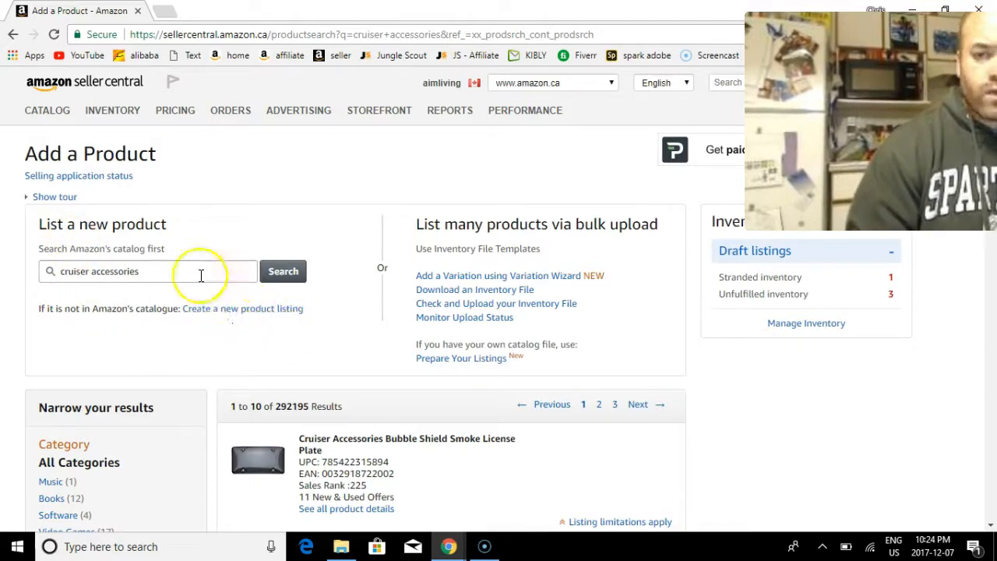
Step: Create a new listing and select the Automotive > Exterior Accessories > License Plate Covers & Frames > Frames category
{"action": "left_click", "coordinate": [233, 310]}
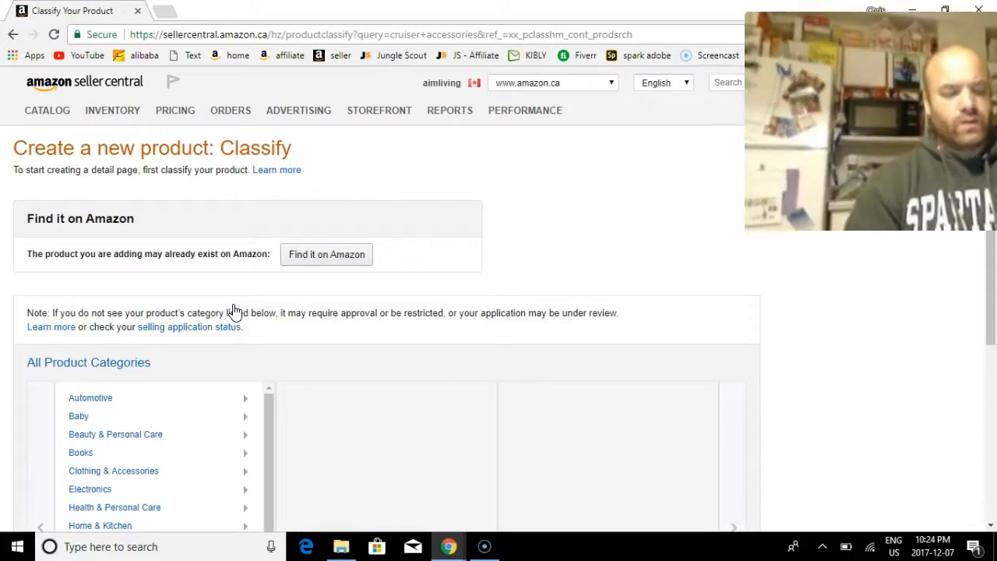
{"action": "left_click", "coordinate": [190, 402]}
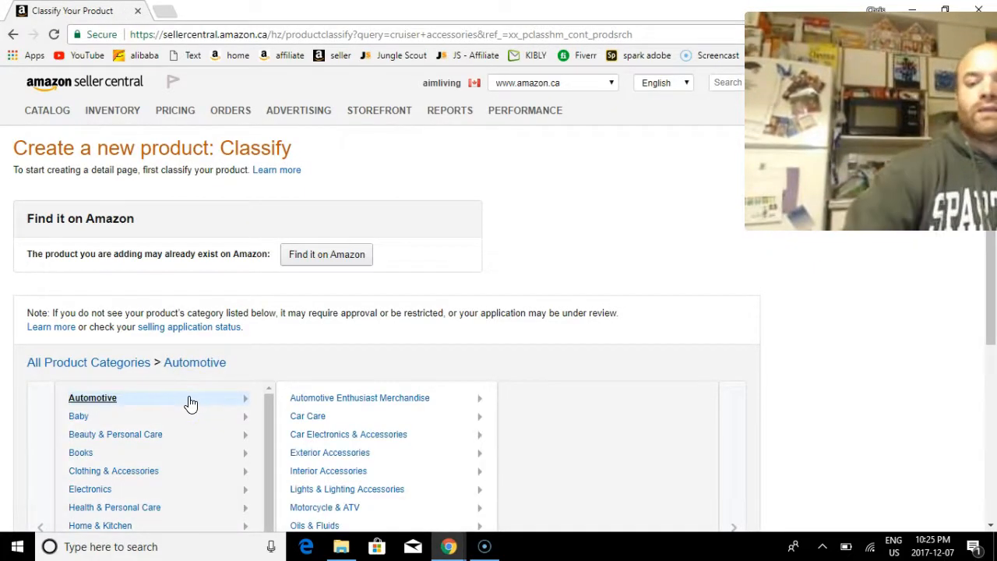
{"action": "scroll", "coordinate": [825, 338], "scroll_direction": "down", "scroll_amount": 2}
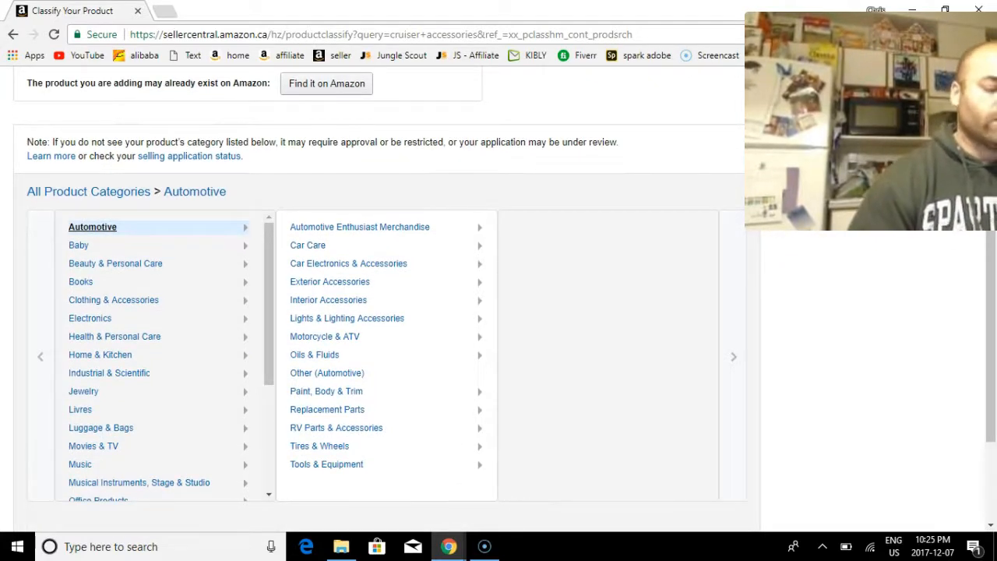
{"action": "left_click_drag", "start_coordinate": [993, 283], "coordinate": [992, 297]}
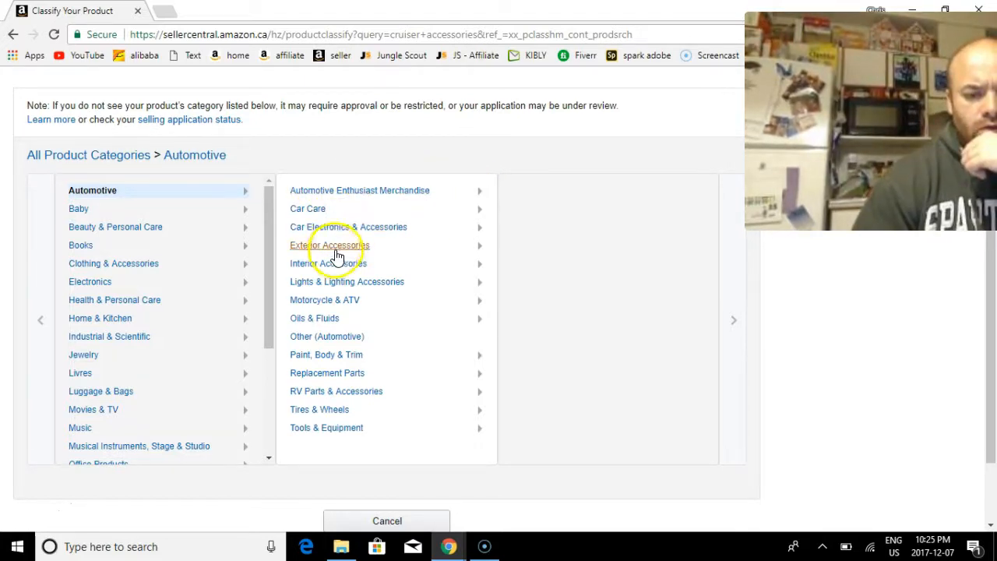
{"action": "left_click", "coordinate": [398, 247]}
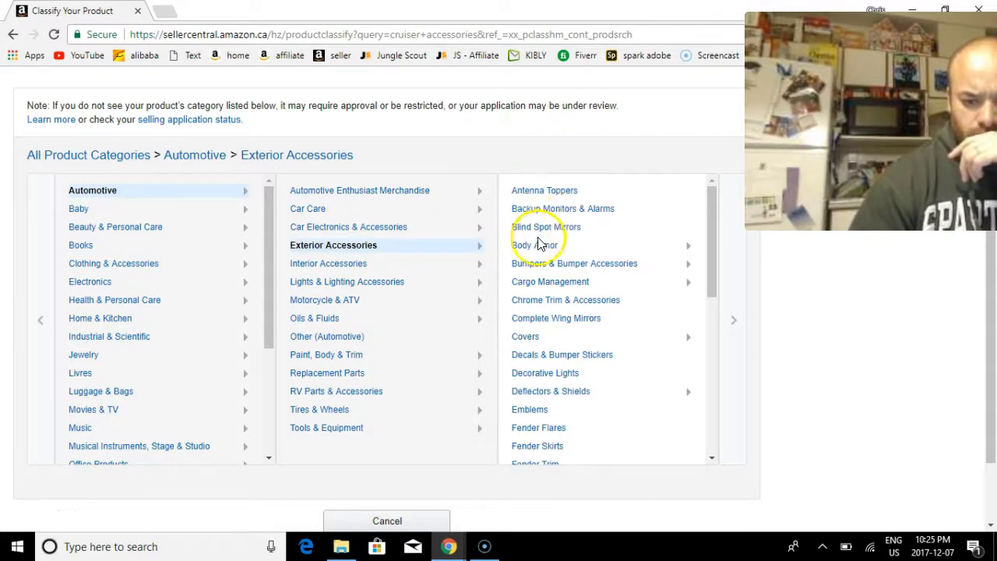
{"action": "left_click_drag", "start_coordinate": [715, 260], "coordinate": [719, 345]}
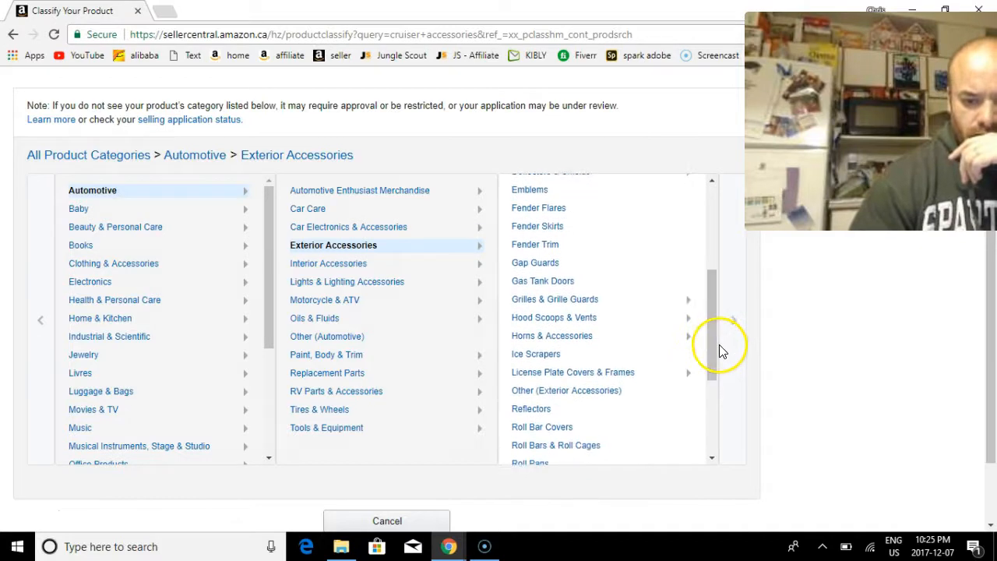
{"action": "left_click", "coordinate": [628, 376]}
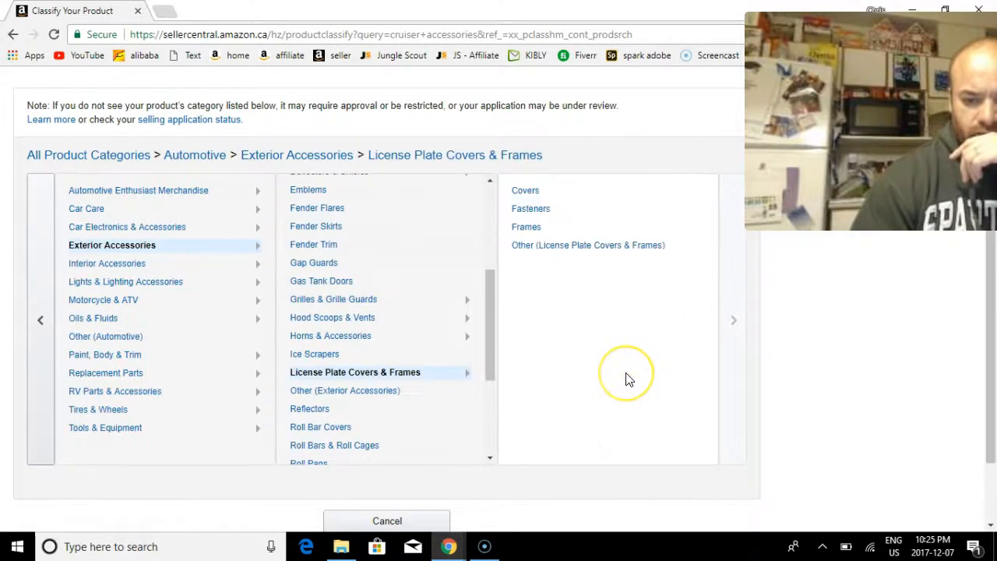
{"action": "left_click", "coordinate": [519, 233]}
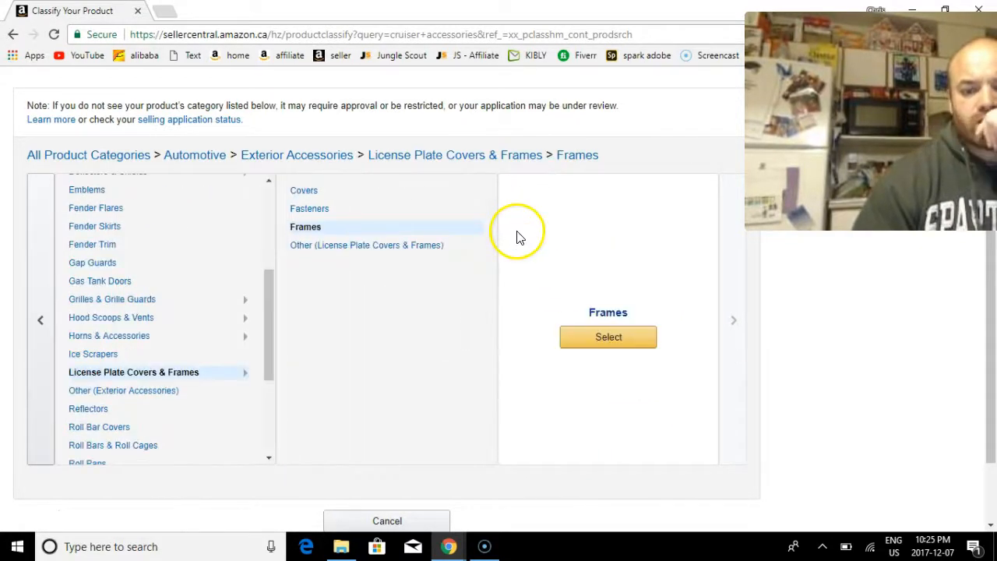
{"action": "left_click", "coordinate": [601, 341]}
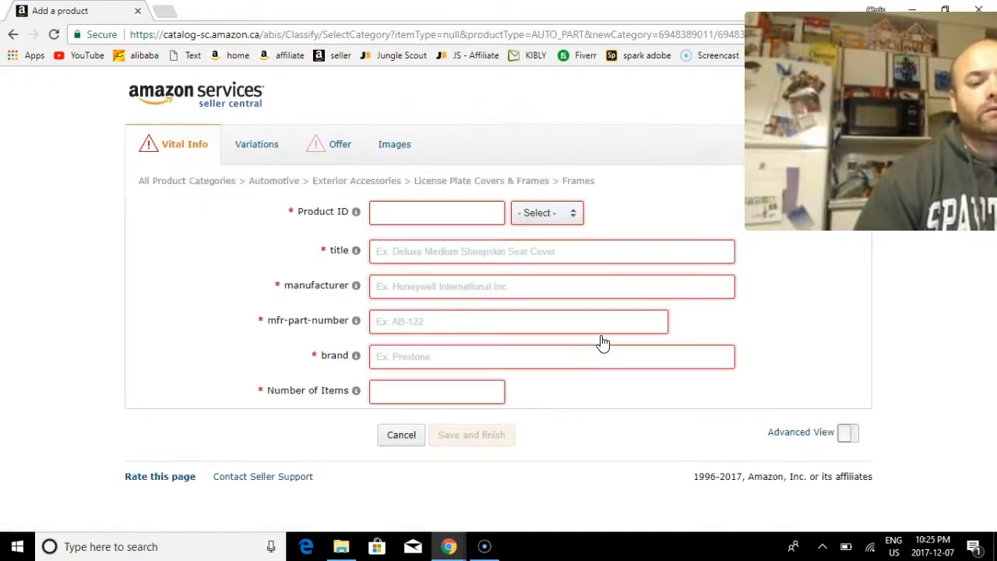
{"action": "left_click", "coordinate": [392, 211]}
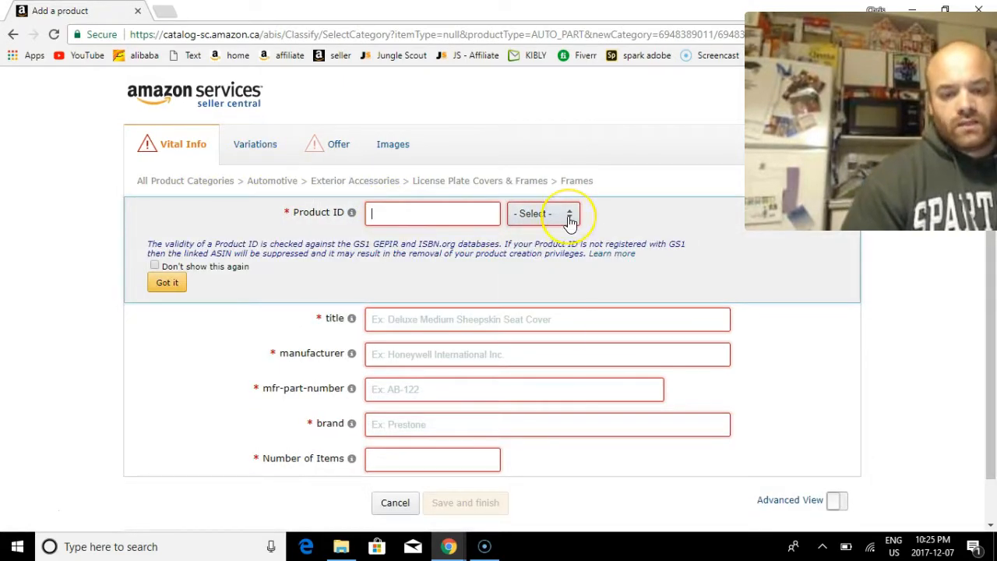
{"action": "left_click", "coordinate": [567, 217]}
{"action": "left_click", "coordinate": [542, 356]}
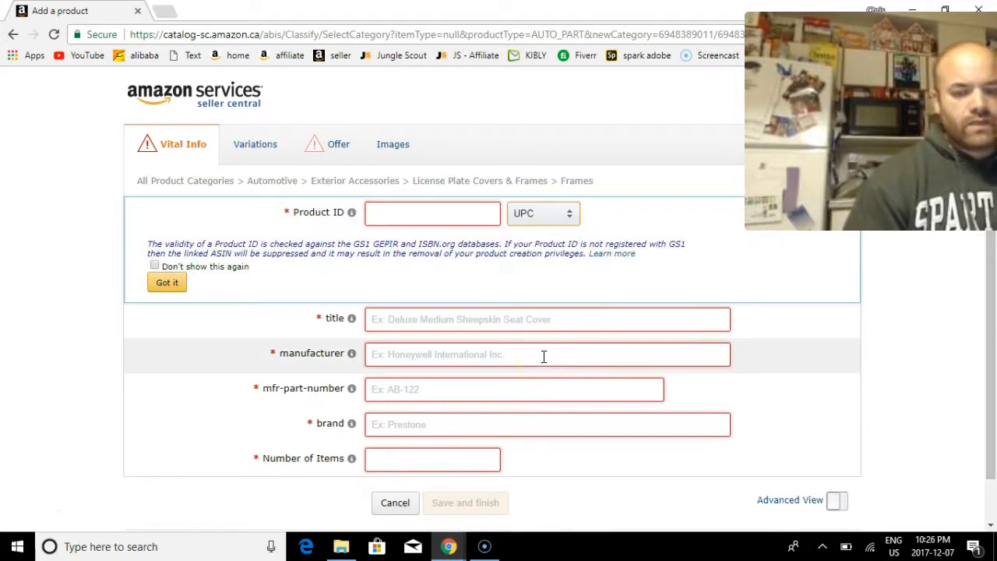
{"action": "left_click", "coordinate": [398, 215]}
{"action": "type", "text": "0329"}
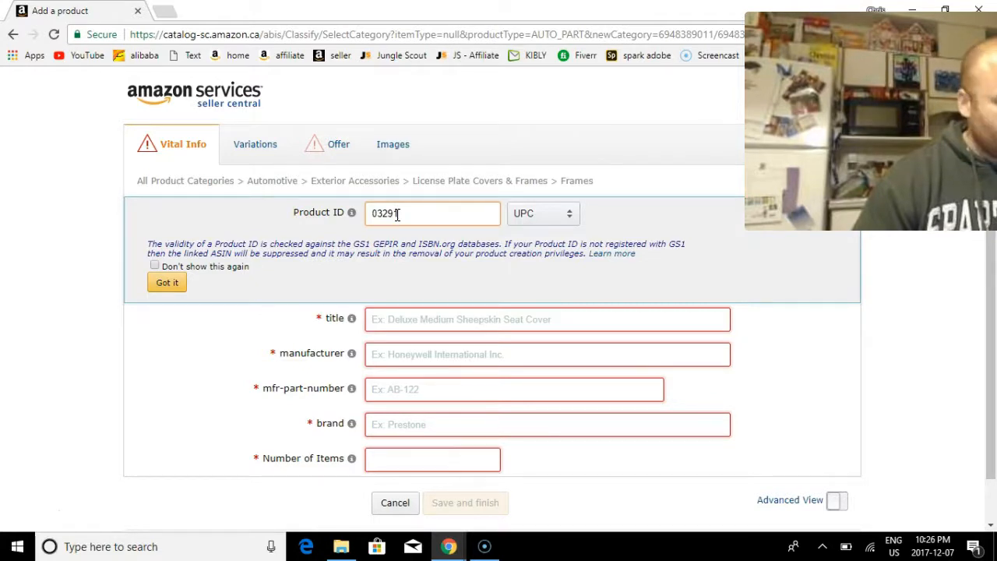
{"action": "type", "text": "18"}
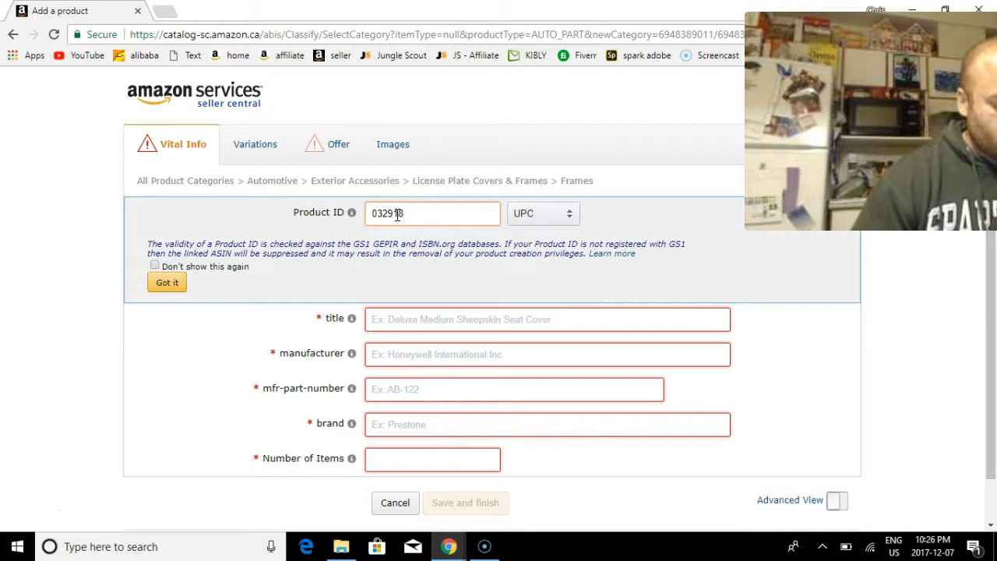
{"action": "type", "text": "25"}
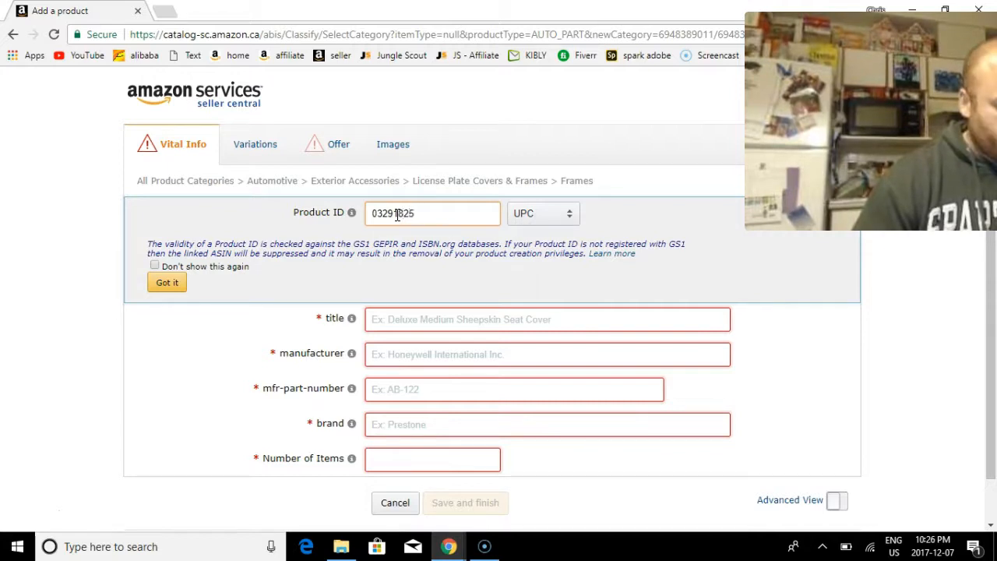
{"action": "type", "text": "3391"}
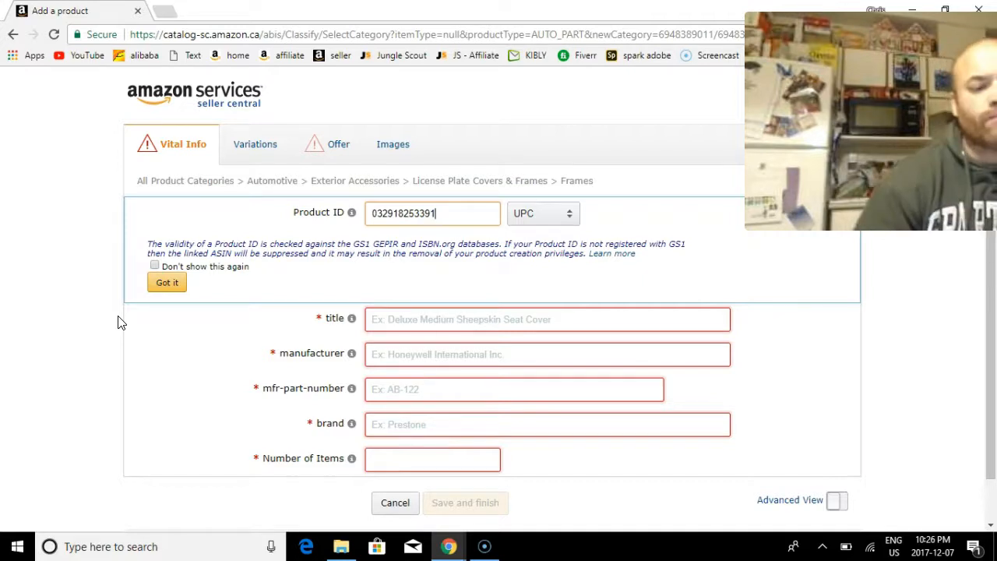
{"action": "left_click", "coordinate": [167, 284]}
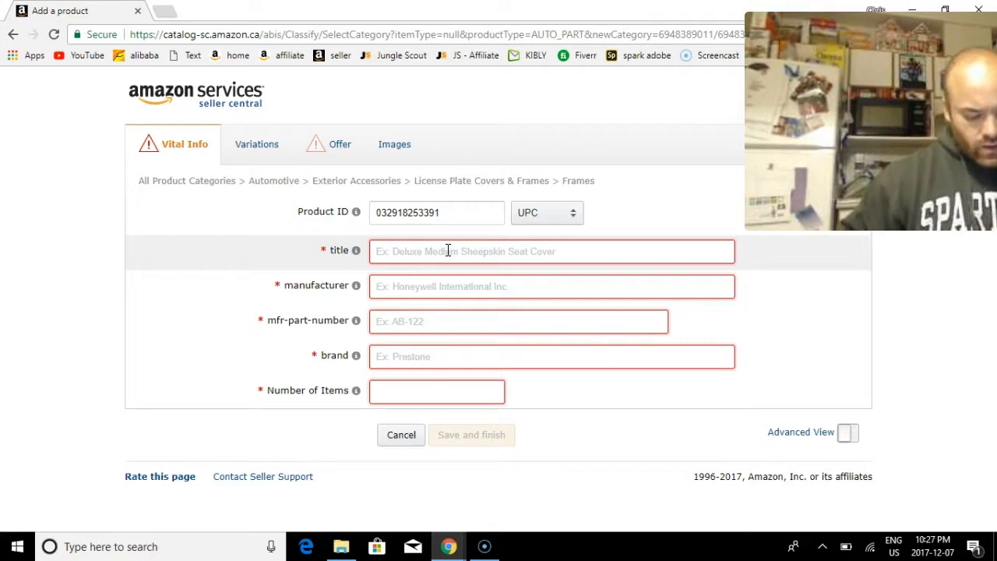
Step: Title the product 'Triple Skull Morphed Licence Plate Frame by Cruiser Accessories'
{"action": "type", "text": "Triple Skull "}
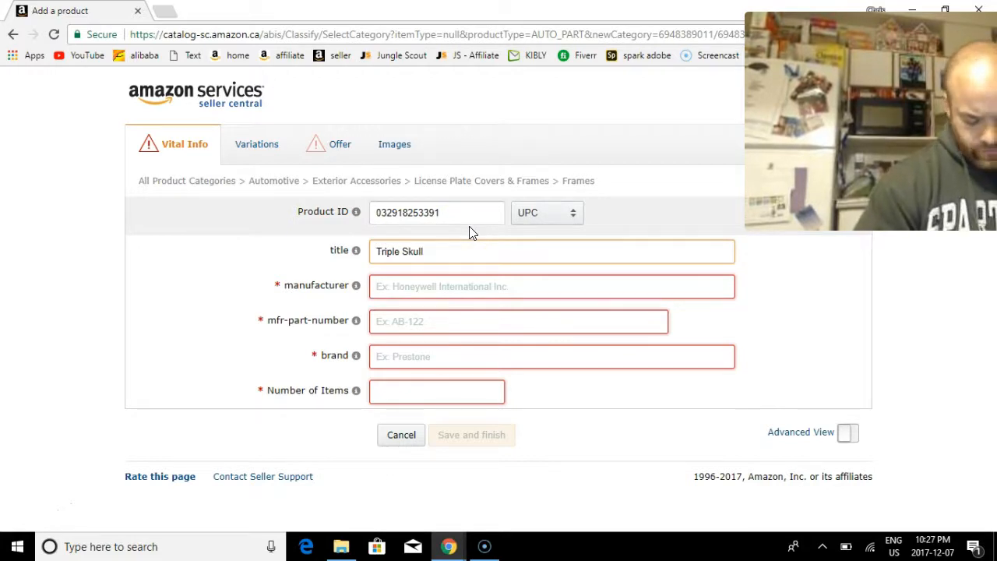
{"action": "type", "text": "Lice"}
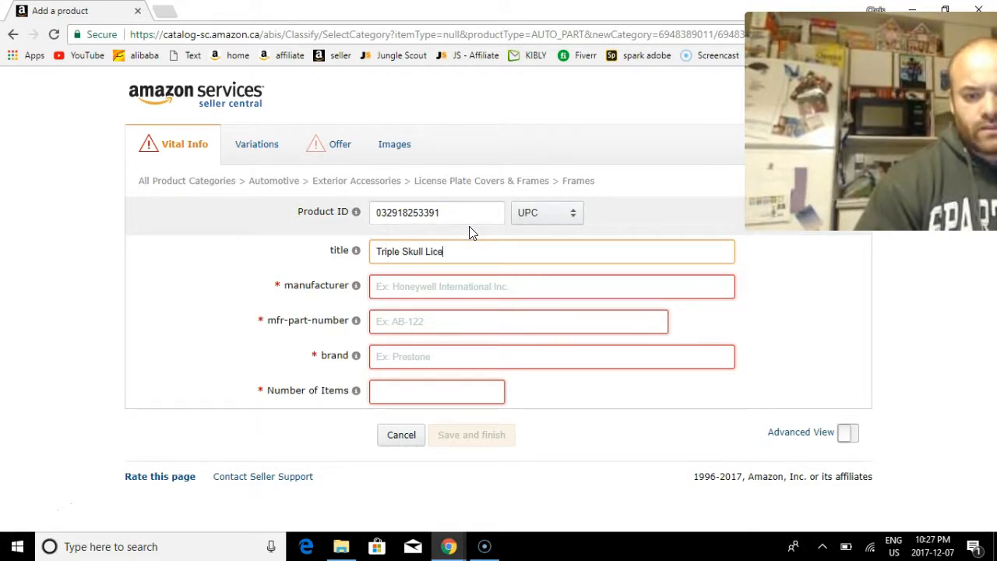
{"action": "type", "text": "nce plate"}
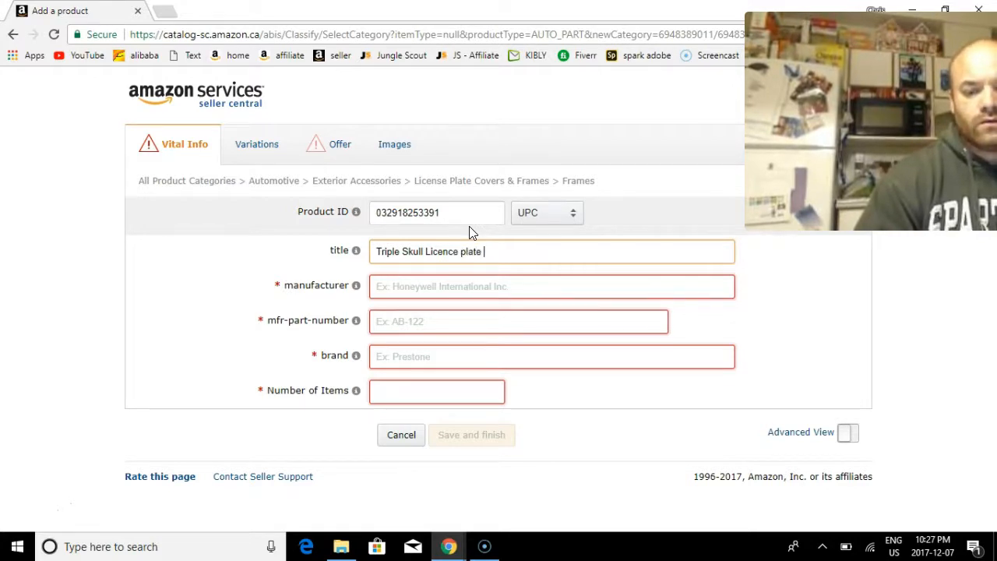
{"action": "key", "text": "BackSpace"}
{"action": "key", "text": "BackSpace"}
{"action": "type", "text": "late Frame by"}
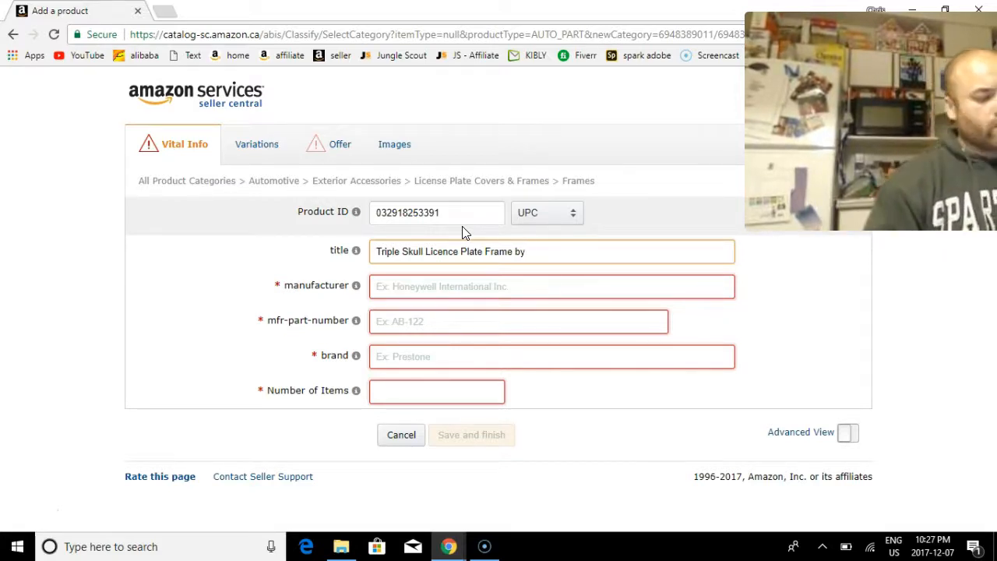
{"action": "left_click", "coordinate": [426, 250]}
{"action": "type", "text": "Morphed"}
{"action": "key", "text": "End"}
{"action": "type", "text": "Cruser A"}
{"action": "type", "text": "cces"}
{"action": "type", "text": "sire"}
{"action": "key", "text": "BackSpace"}
{"action": "key", "text": "BackSpace"}
{"action": "type", "text": "es"}
Step: Enter manufacturer and brand Cruiser Accessories, part number 25339 and 1 item, then view the Offer tab
{"action": "key", "text": "Tab"}
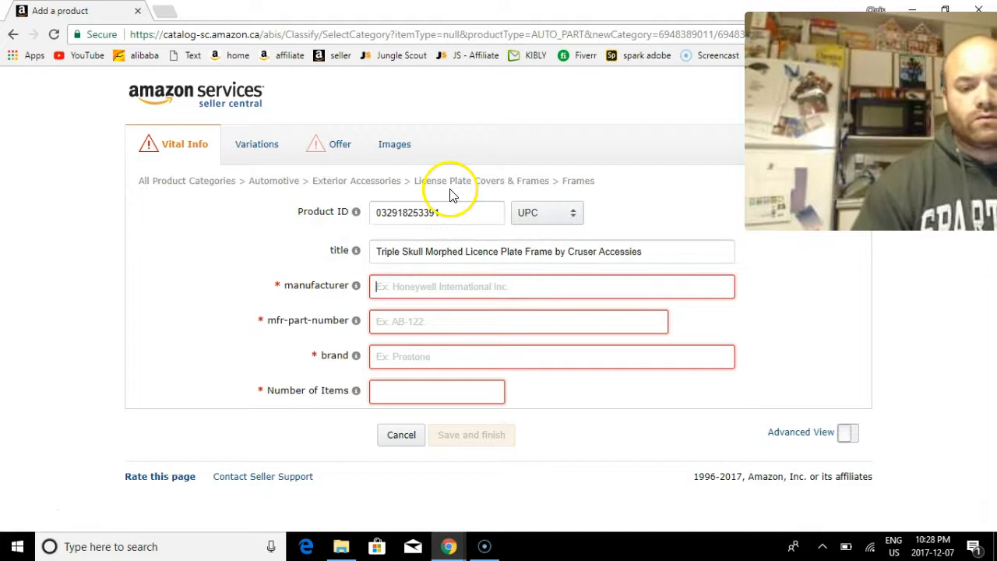
{"action": "type", "text": "c"}
{"action": "key", "text": "BackSpace"}
{"action": "type", "text": "Cruiser Accessories"}
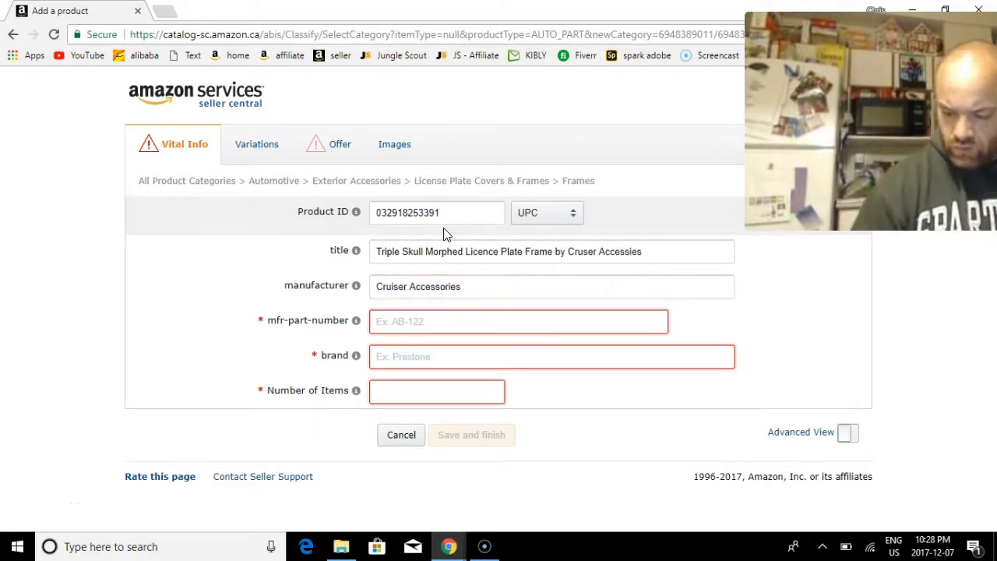
{"action": "type", "text": "5339"}
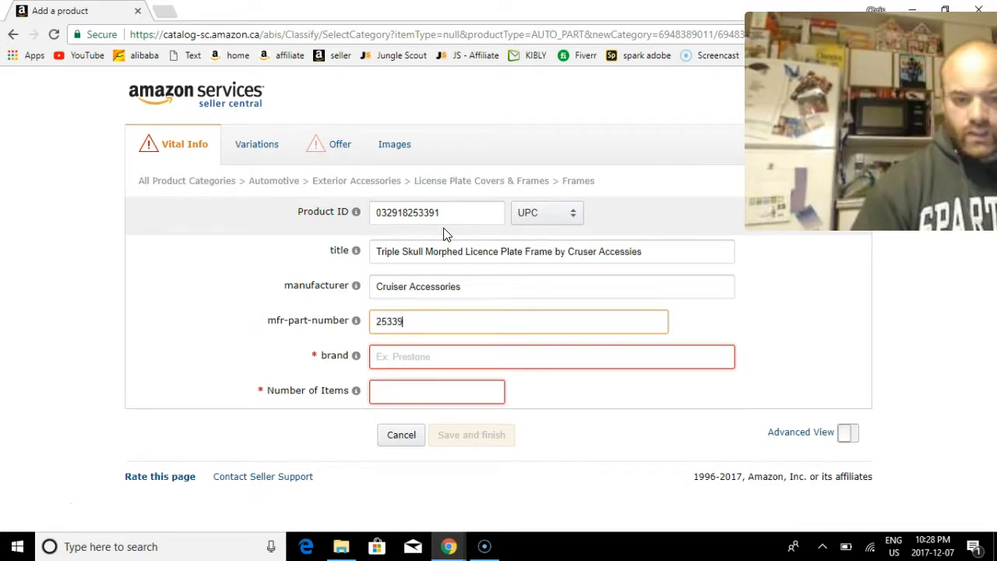
{"action": "left_click", "coordinate": [427, 358]}
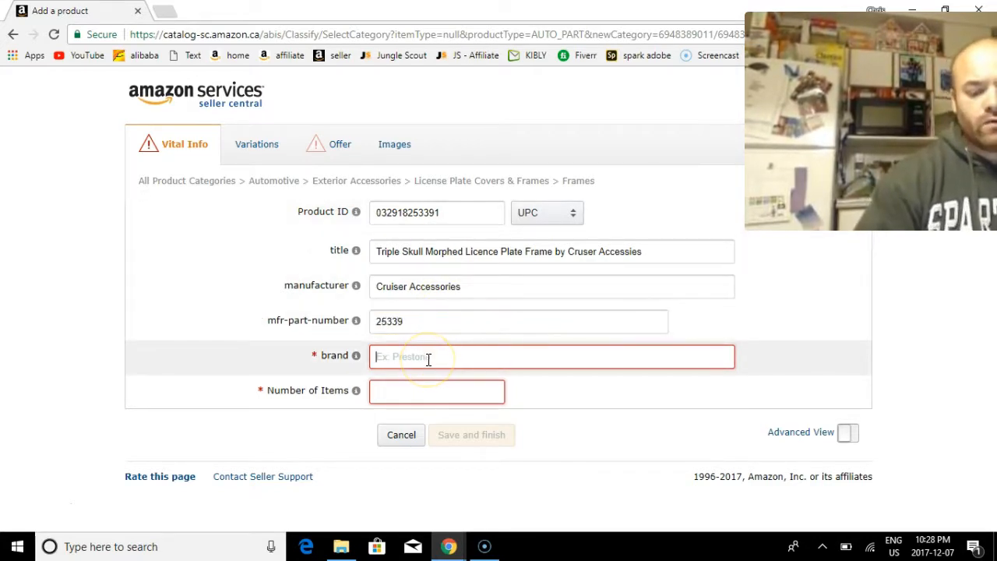
{"action": "type", "text": "Crusie"}
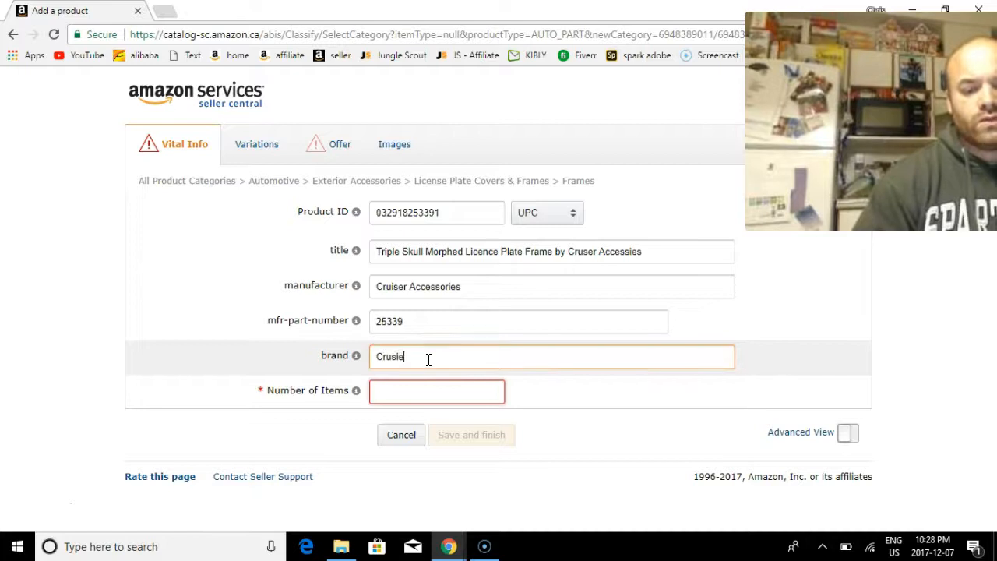
{"action": "type", "text": "r Accesso"}
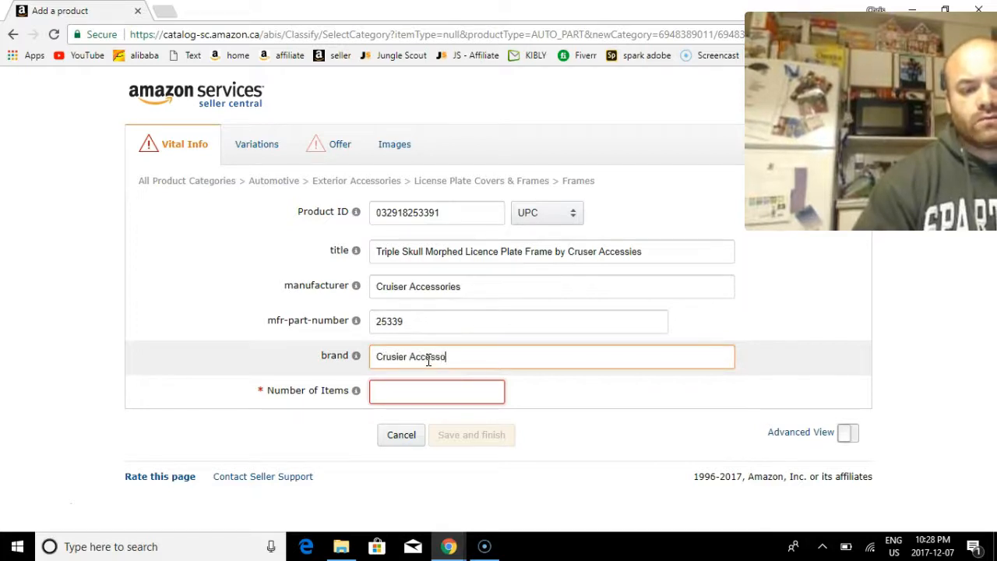
{"action": "type", "text": "ries"}
{"action": "key", "text": "Tab"}
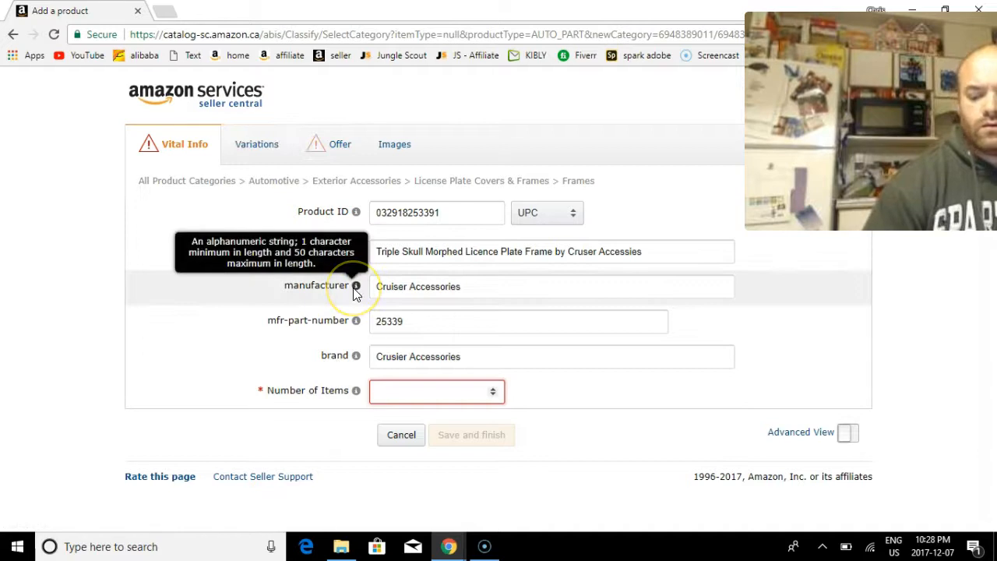
{"action": "type", "text": "1"}
{"action": "key", "text": "Tab"}
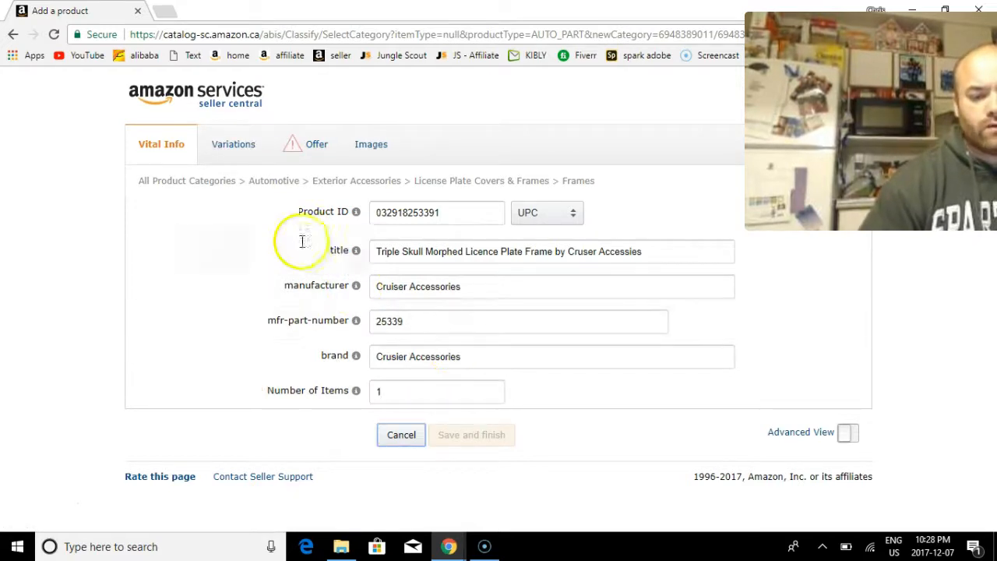
{"action": "left_click", "coordinate": [222, 160]}
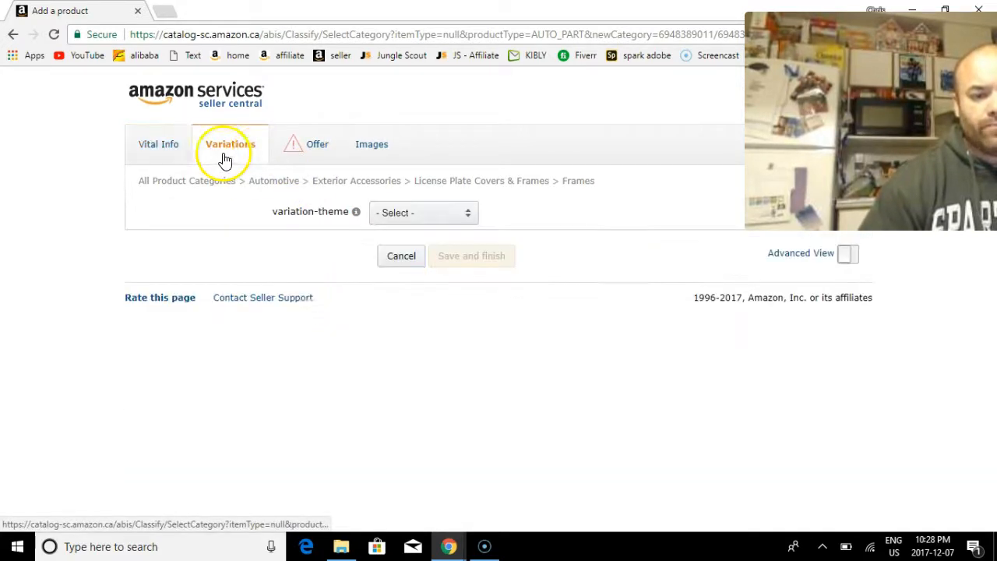
{"action": "left_click", "coordinate": [303, 152]}
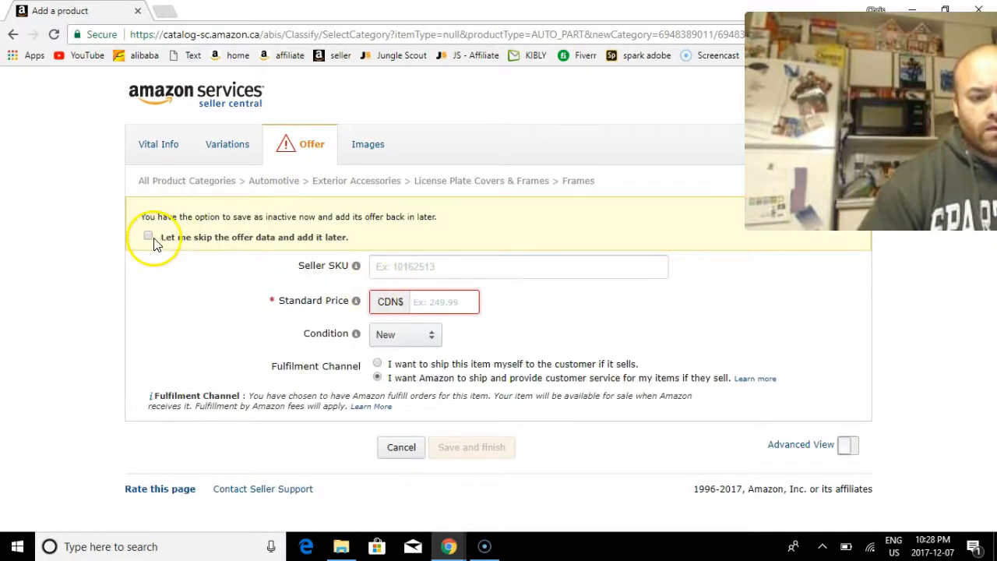
Step: Enter a Standard Price of CDN$49.99 on the Offer tab and save and finish
{"action": "left_click", "coordinate": [400, 267]}
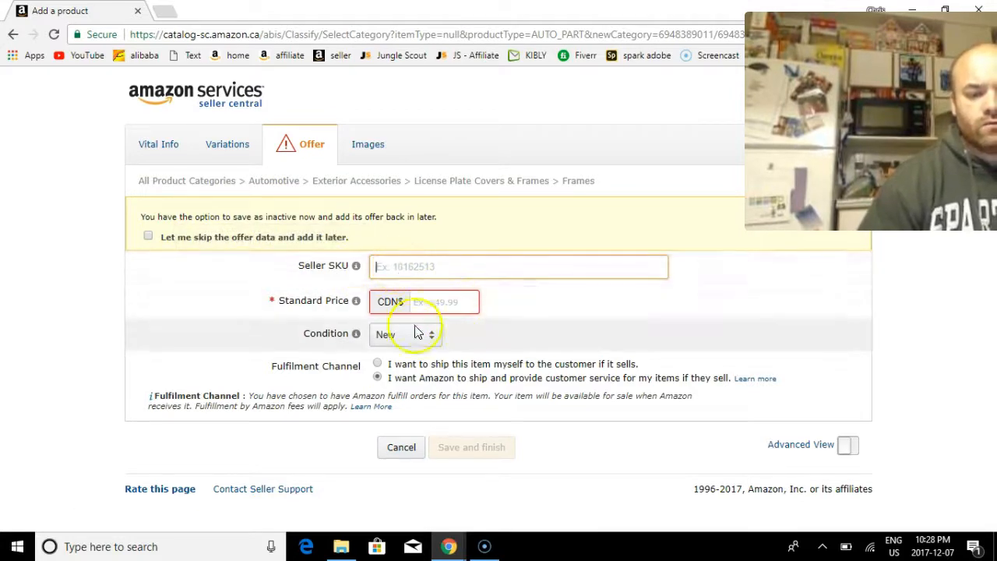
{"action": "mouse_move", "coordinate": [352, 265]}
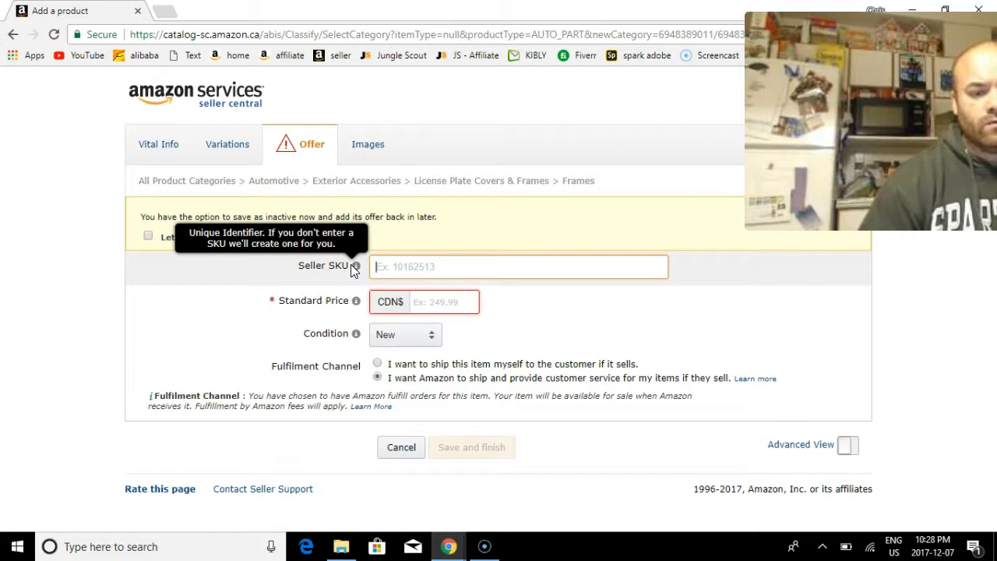
{"action": "left_click", "coordinate": [403, 302]}
{"action": "left_click", "coordinate": [434, 304]}
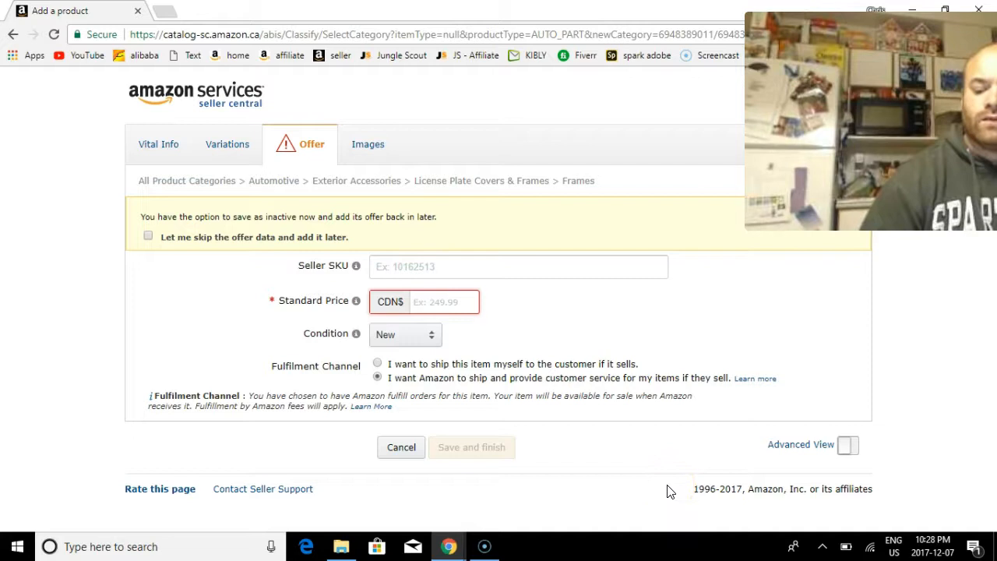
{"action": "type", "text": "49.99"}
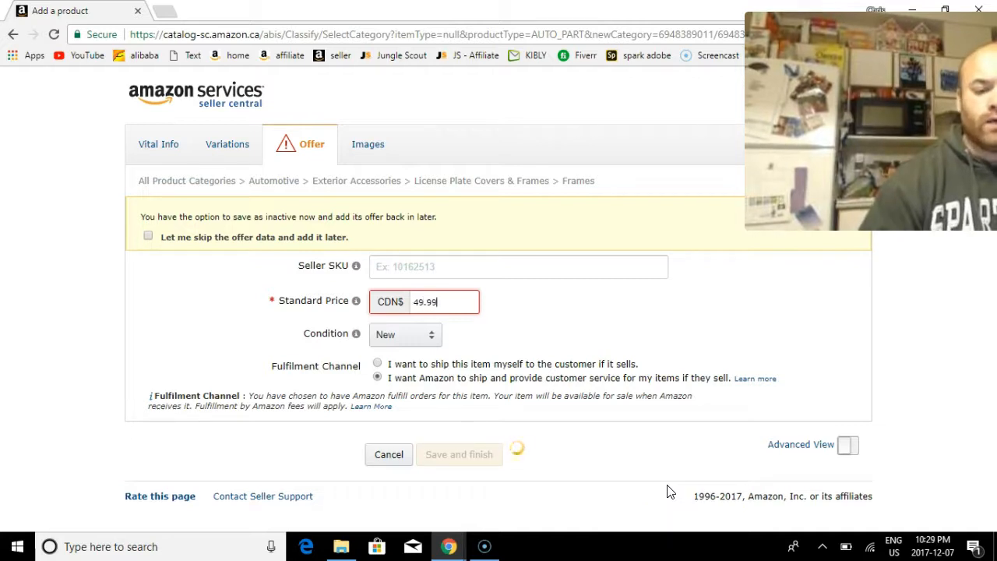
{"action": "left_click", "coordinate": [481, 418]}
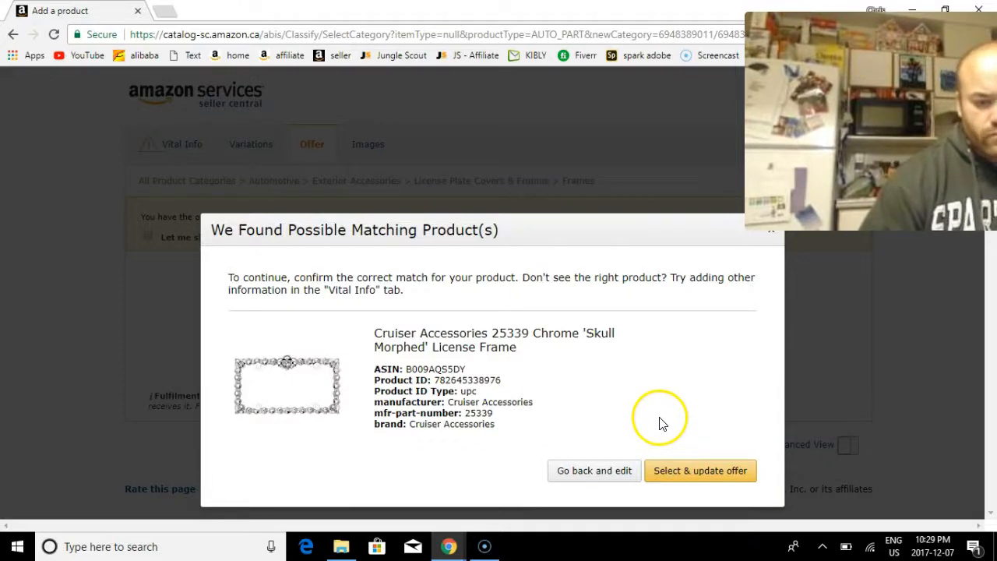
Step: Accept the suggested 'Skull Morphed' frame match, re-enter the 49.99 price, and save the offer
{"action": "left_click", "coordinate": [666, 471]}
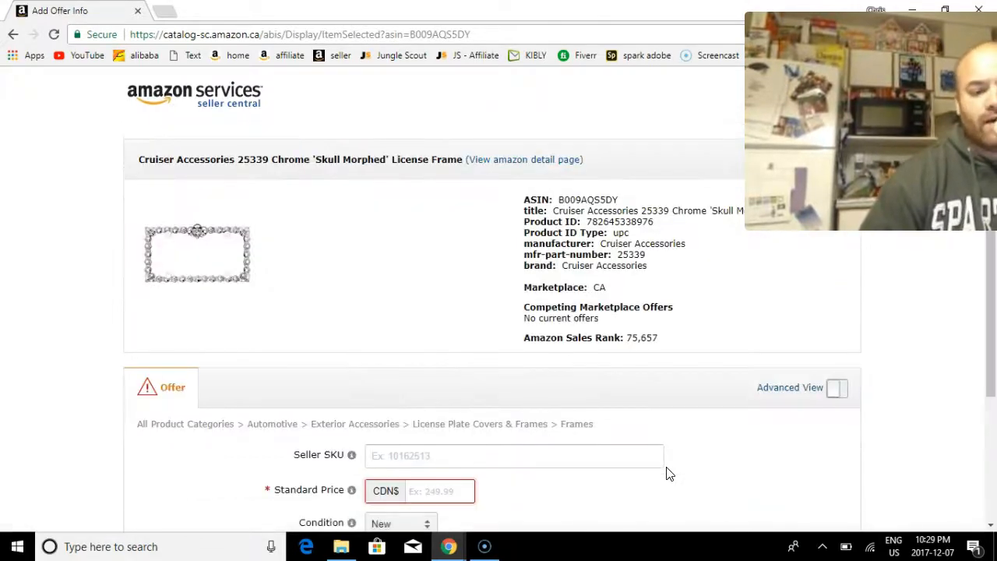
{"action": "scroll", "coordinate": [983, 288], "scroll_direction": "down", "scroll_amount": 1}
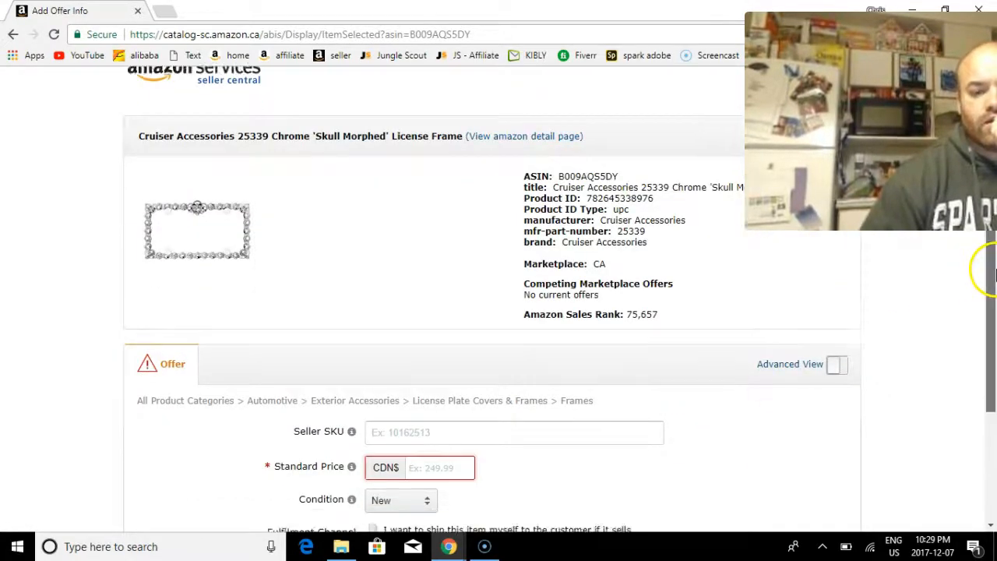
{"action": "left_click_drag", "start_coordinate": [996, 316], "coordinate": [996, 324]}
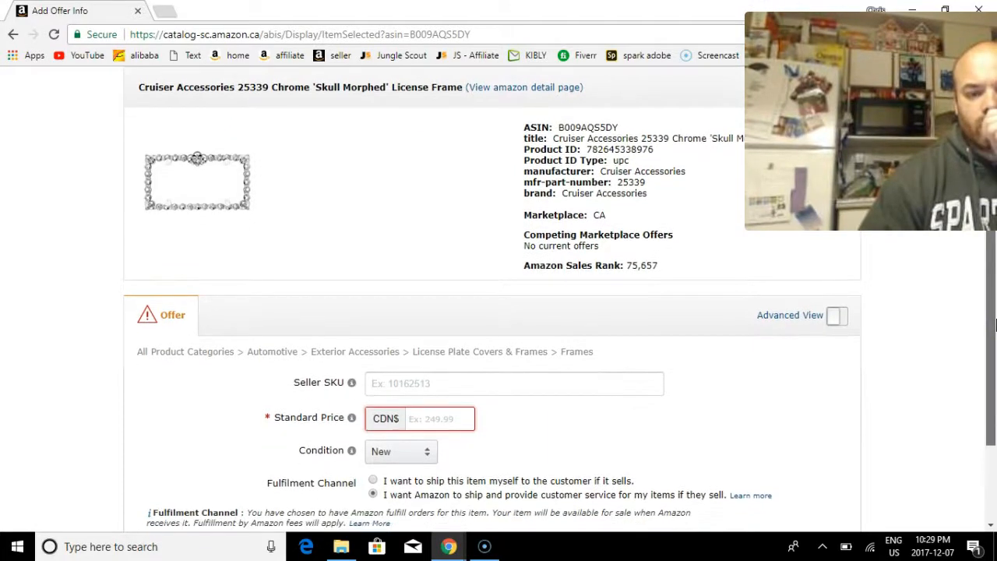
{"action": "left_click", "coordinate": [427, 420]}
{"action": "type", "text": "49.99"}
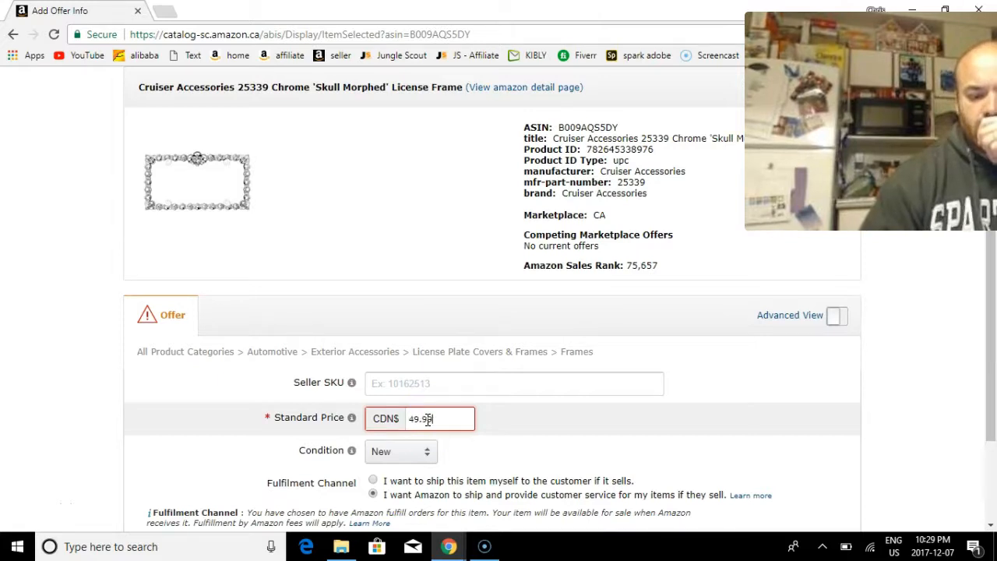
{"action": "left_click_drag", "start_coordinate": [994, 345], "coordinate": [979, 400]}
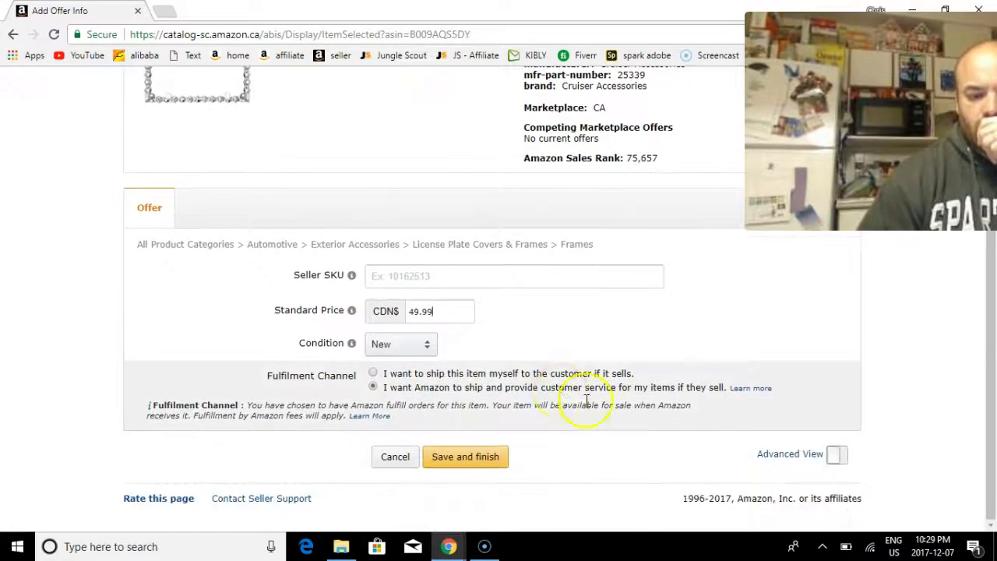
{"action": "left_click", "coordinate": [496, 460]}
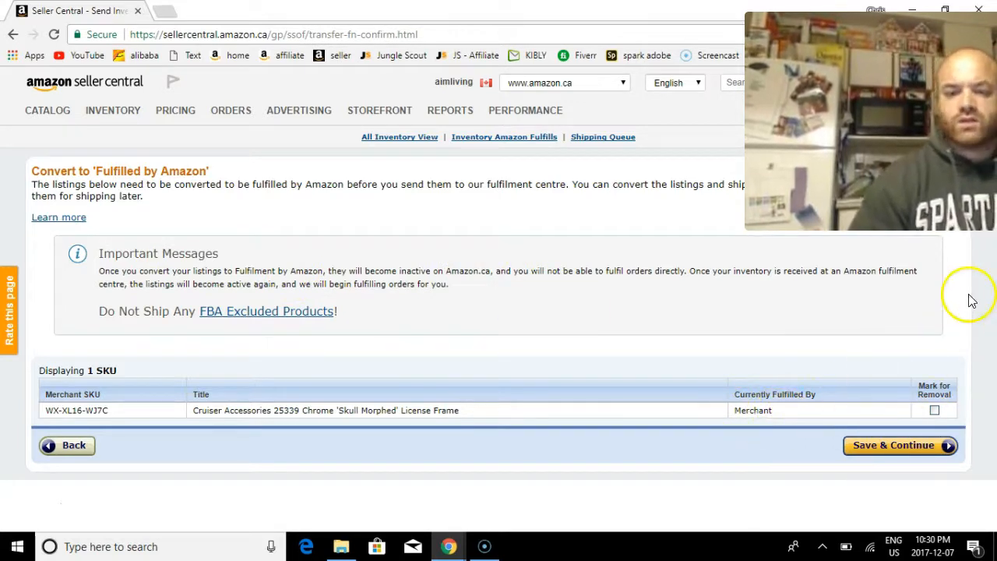
Step: Confirm conversion to Amazon fulfilment and start the dangerous goods form, answering No for batteries
{"action": "left_click", "coordinate": [883, 445]}
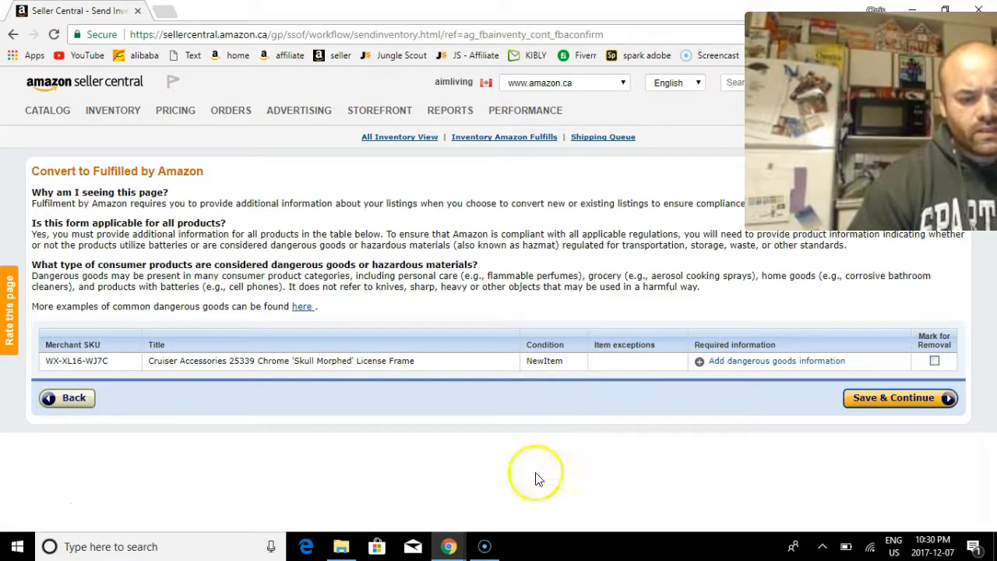
{"action": "left_click", "coordinate": [896, 406]}
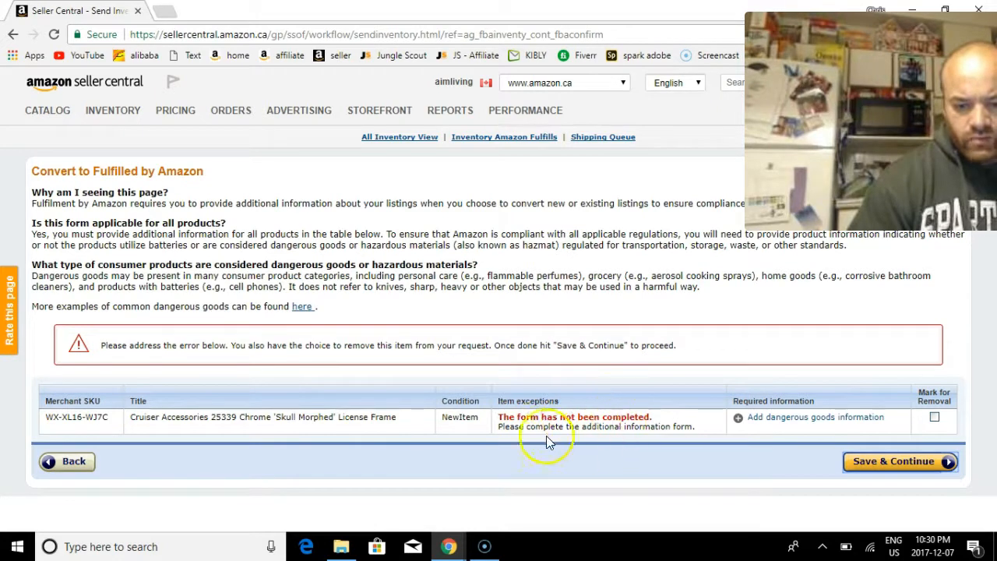
{"action": "left_click", "coordinate": [768, 419]}
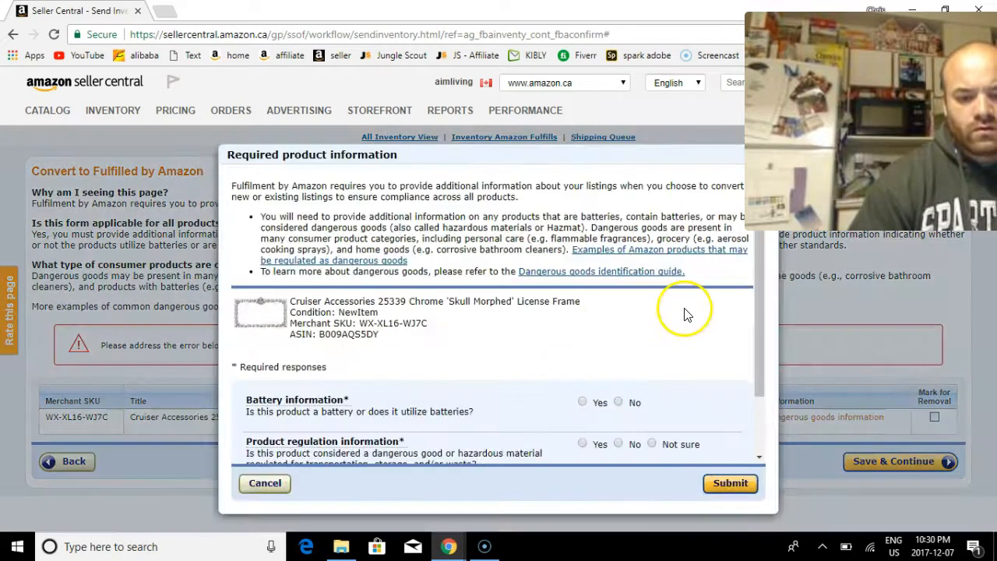
{"action": "left_click", "coordinate": [618, 402]}
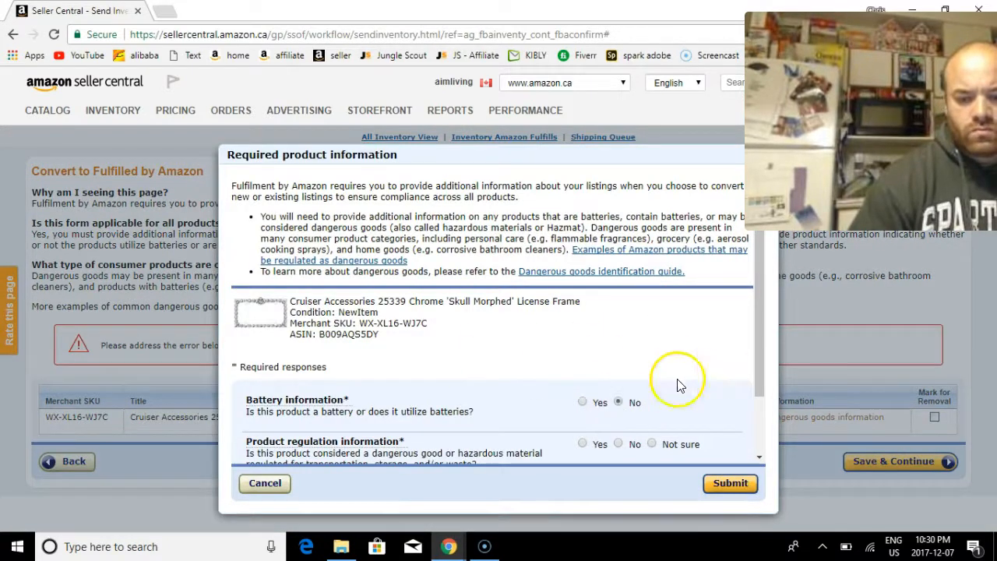
{"action": "scroll", "coordinate": [759, 348], "scroll_direction": "down", "scroll_amount": 2}
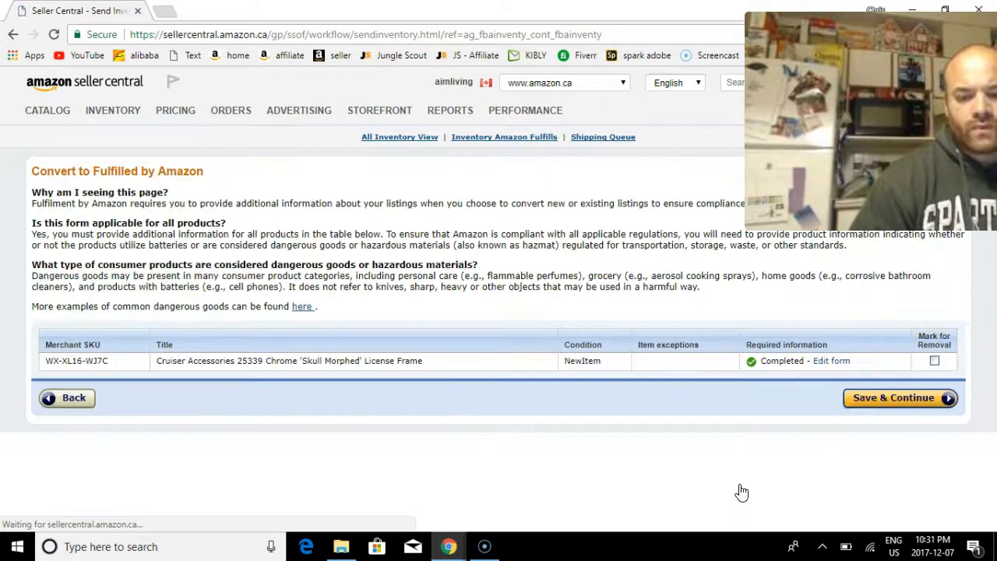
Step: Save and continue from the Convert to Fulfilled by Amazon page to the shipping plan
{"action": "left_click", "coordinate": [919, 399]}
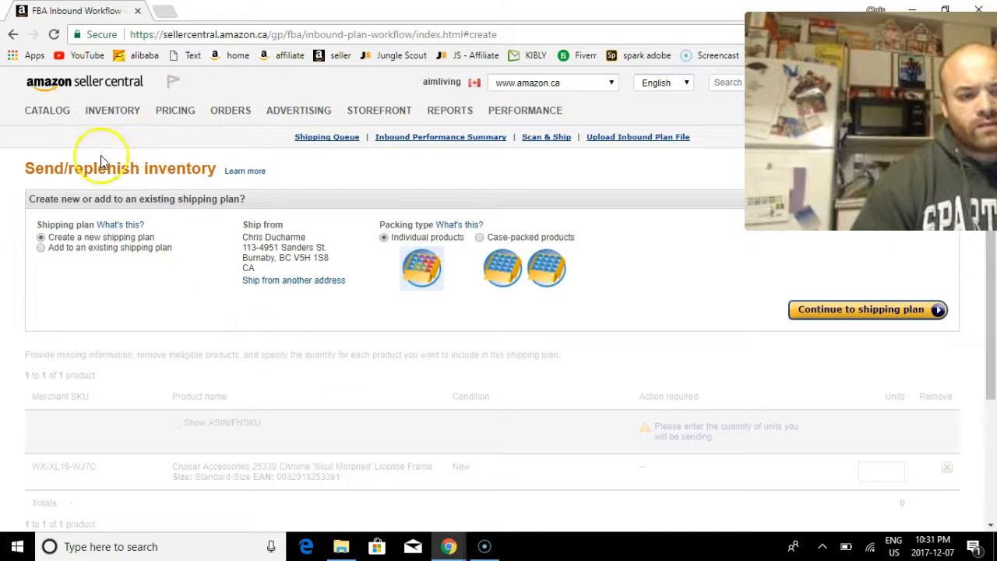
Step: In Manage Inventory, change the skull frame's price to 29.99 and save it
{"action": "mouse_move", "coordinate": [108, 123]}
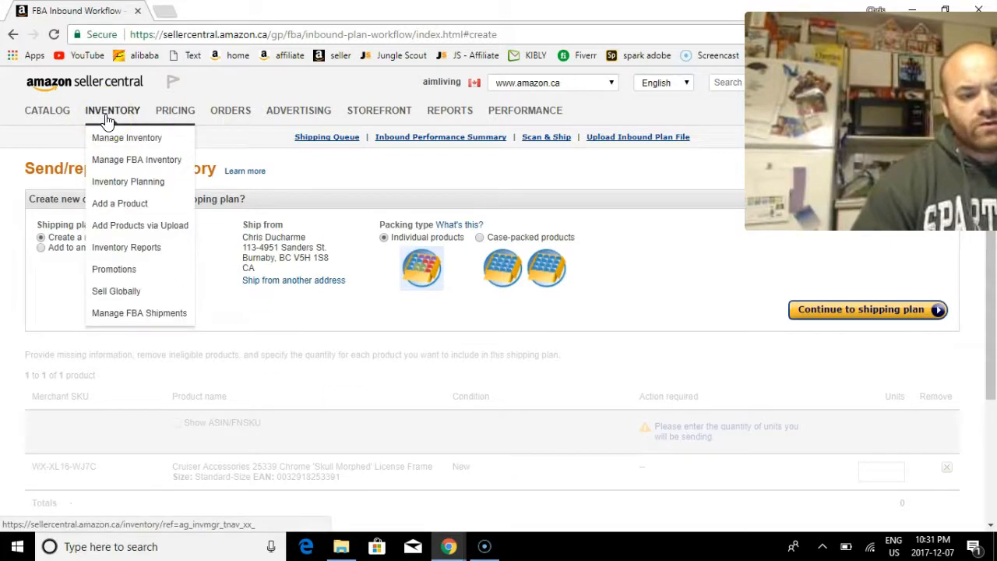
{"action": "left_click", "coordinate": [115, 145]}
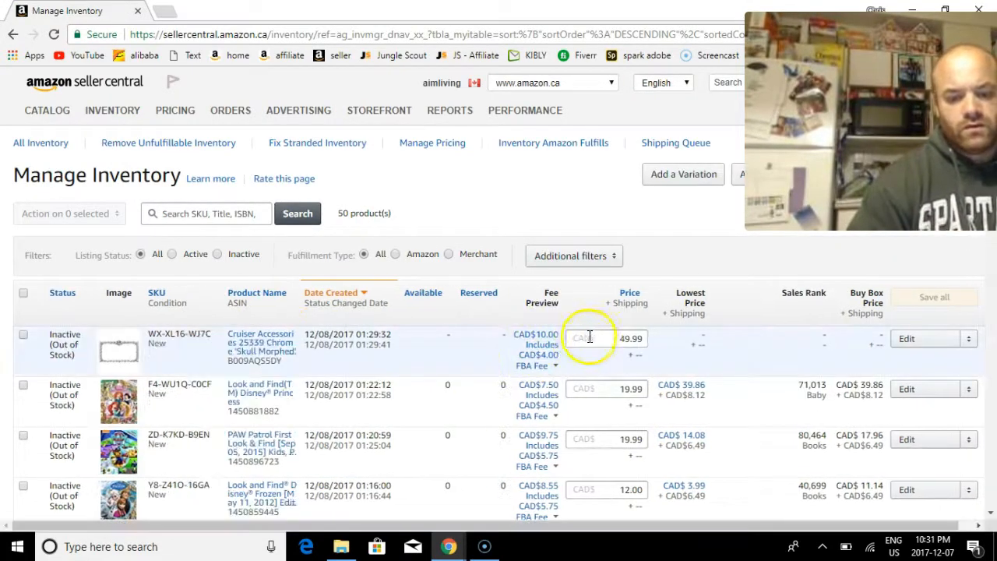
{"action": "left_click", "coordinate": [621, 337]}
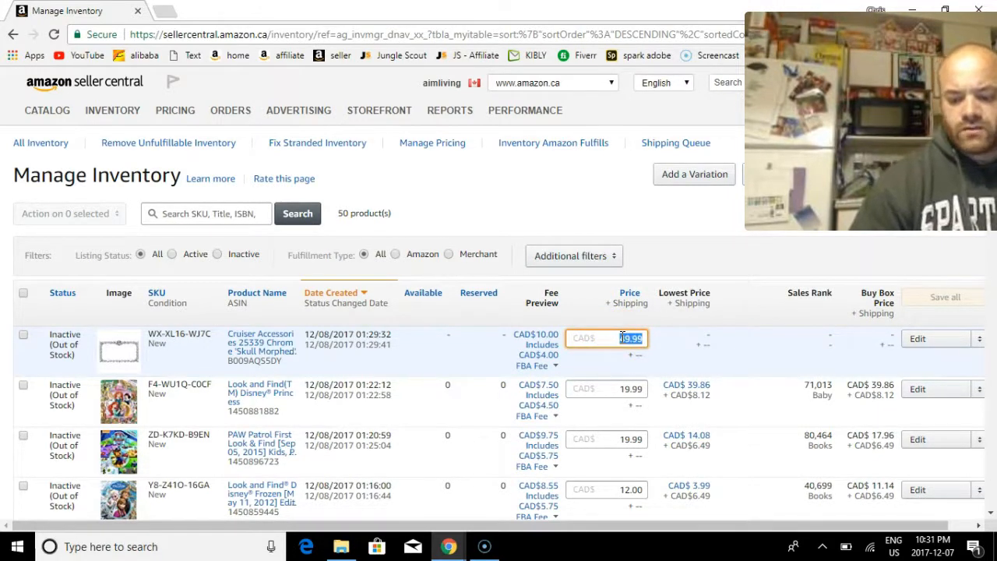
{"action": "type", "text": "19.99"}
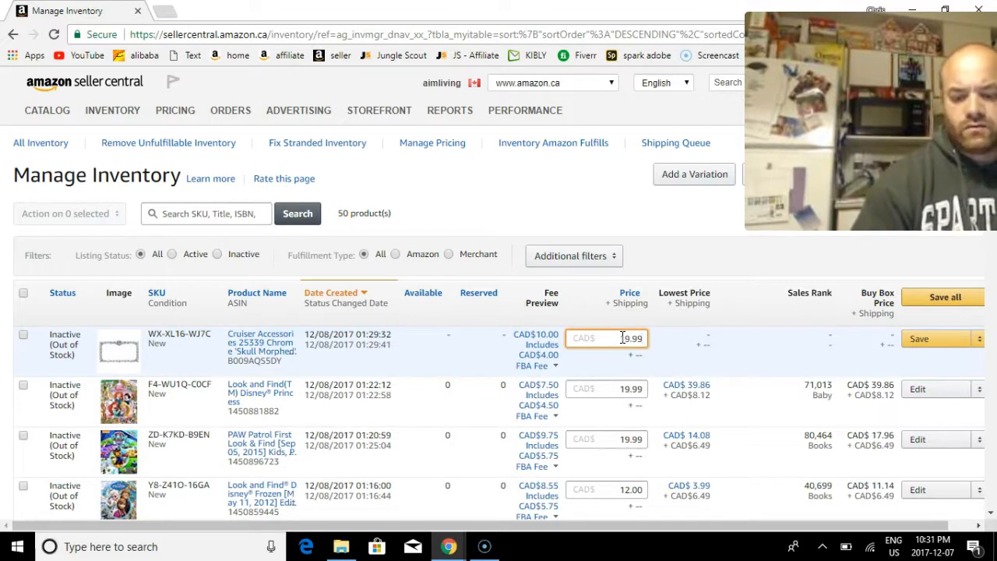
{"action": "type", "text": "29.99"}
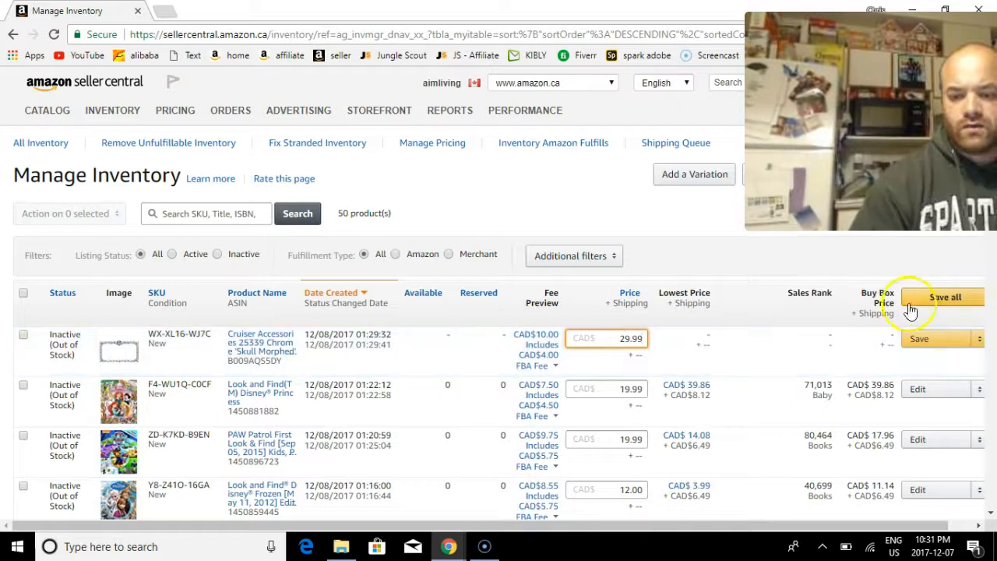
{"action": "left_click", "coordinate": [937, 348]}
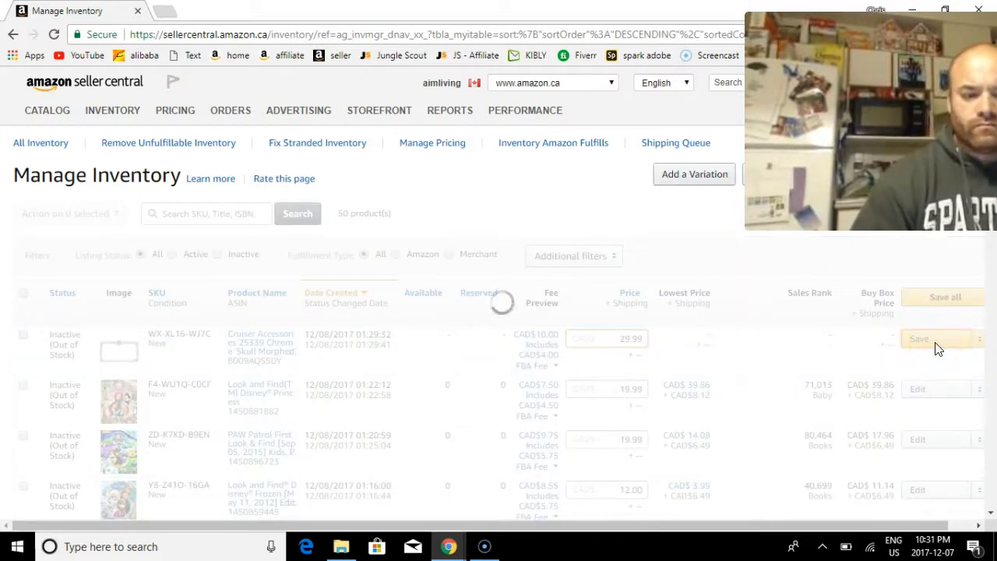
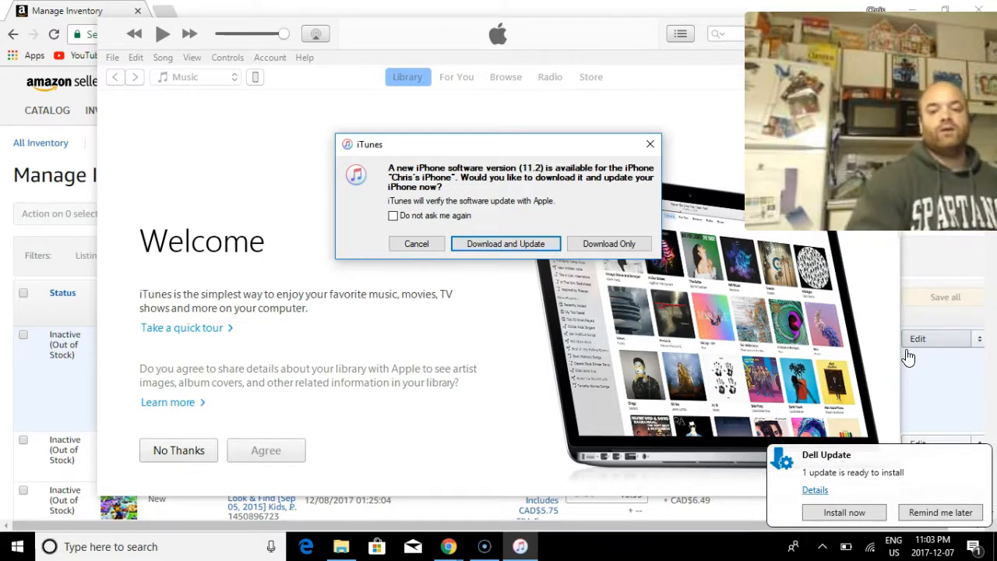
Step: Dismiss iTunes' iPhone software update offer and the not-enough-space sync warning
{"action": "left_click", "coordinate": [648, 148]}
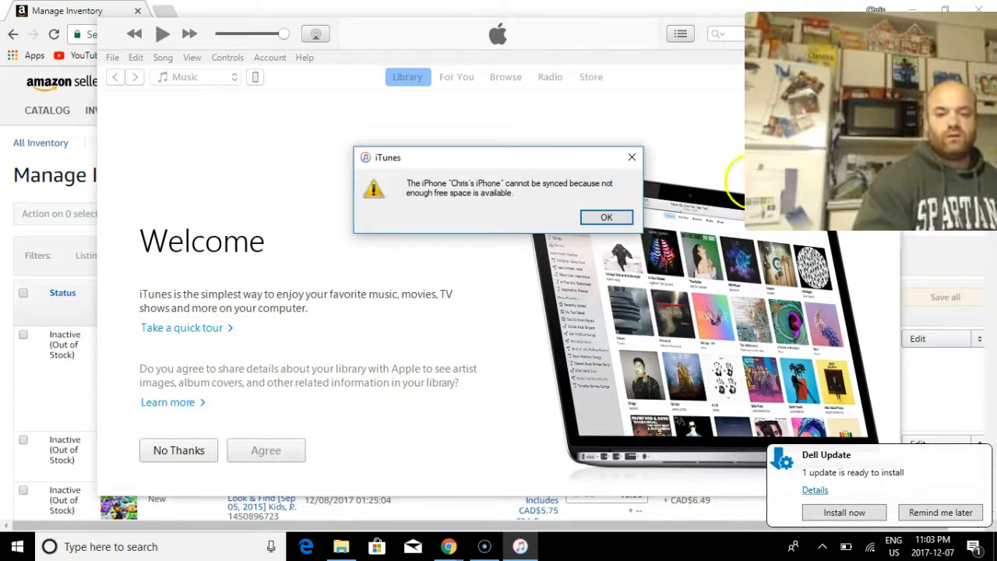
{"action": "left_click", "coordinate": [637, 154]}
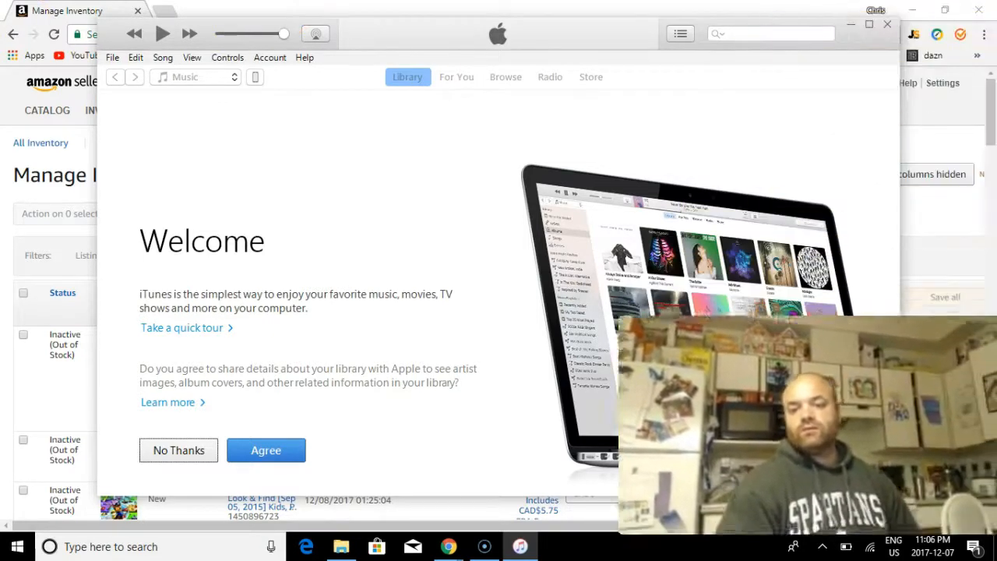
Step: Close iTunes, open the DREAM BUIDING desktop folder full-screen and view the bmw i8 super car picture
{"action": "left_click", "coordinate": [890, 26]}
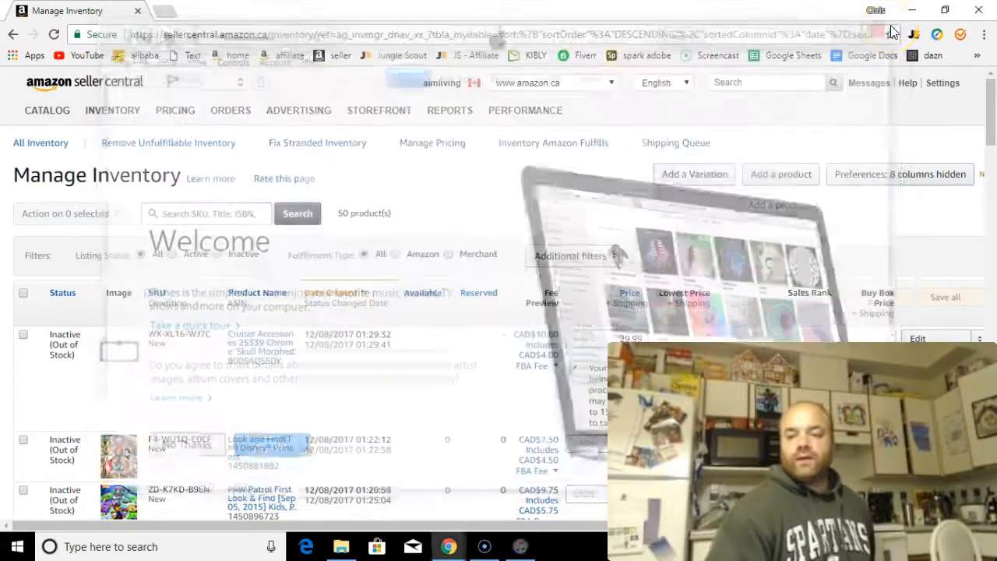
{"action": "left_click", "coordinate": [912, 10]}
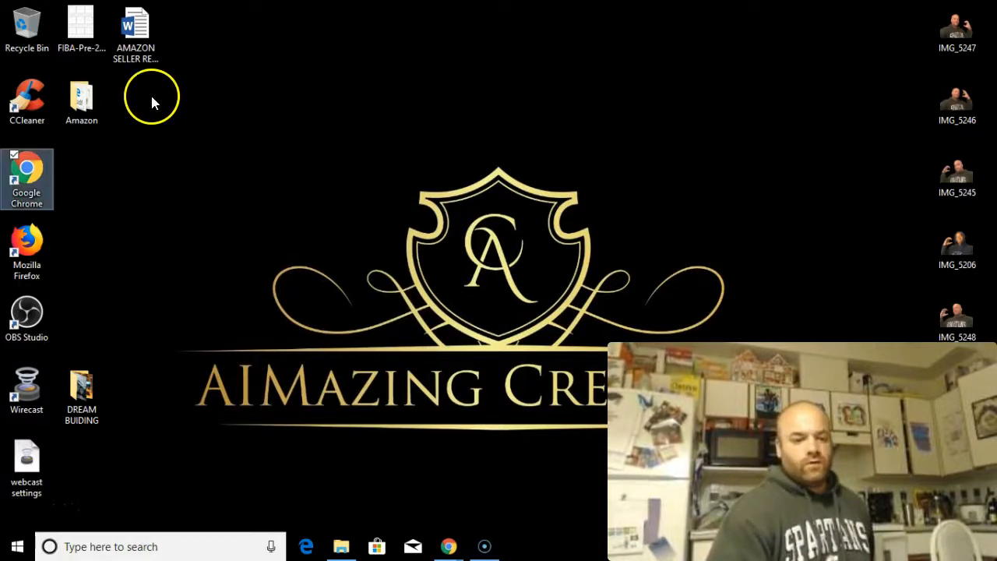
{"action": "left_click", "coordinate": [88, 389]}
{"action": "double_click", "coordinate": [87, 387]}
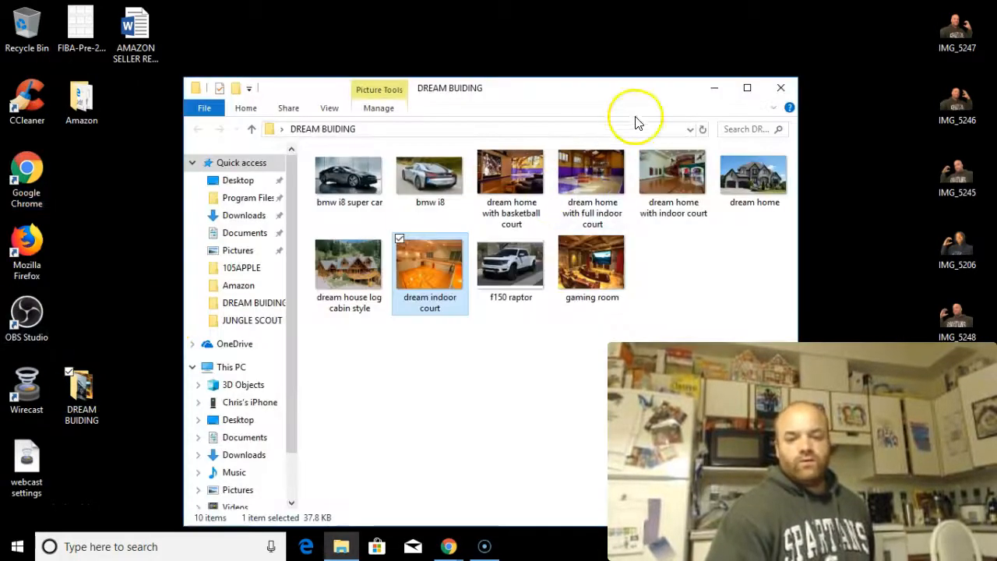
{"action": "double_click", "coordinate": [658, 95]}
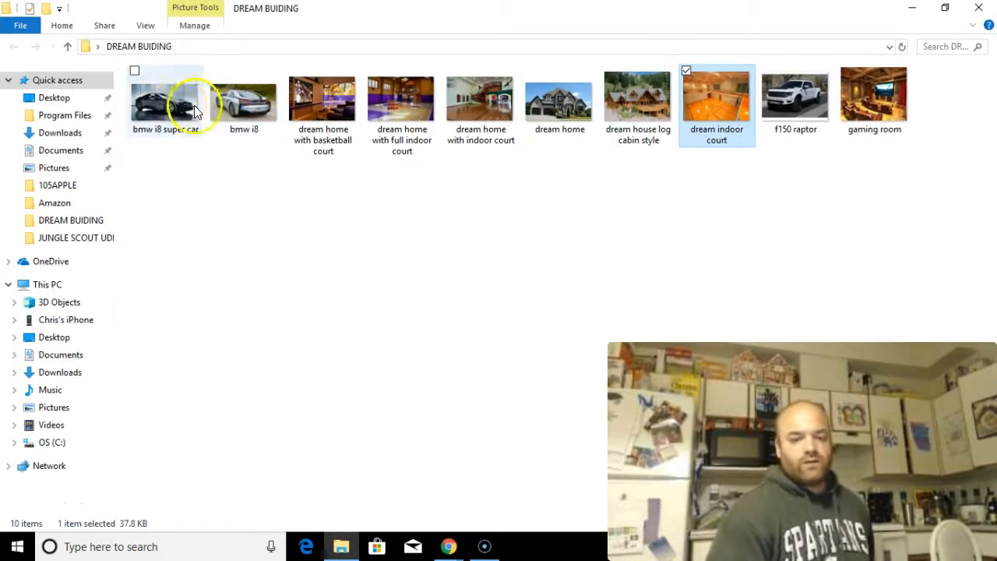
{"action": "left_click", "coordinate": [179, 105]}
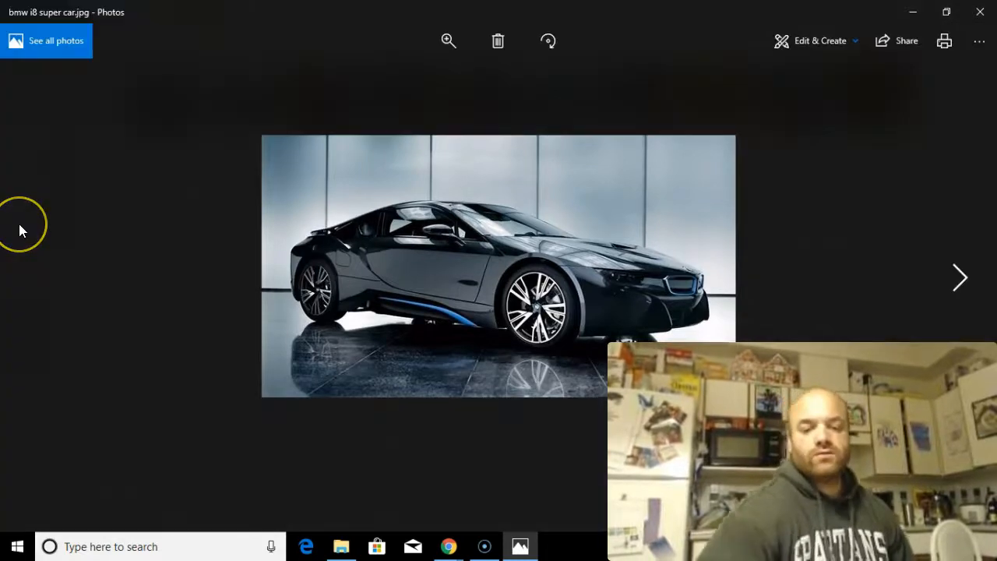
Step: Zoom the bmw i8 photo in and out, then browse the dream home court pictures up to dream home.jpg
{"action": "scroll", "coordinate": [18, 224], "scroll_direction": "up", "scroll_amount": 5}
{"action": "scroll", "coordinate": [19, 224], "scroll_direction": "down", "scroll_amount": 2}
{"action": "scroll", "coordinate": [19, 225], "scroll_direction": "down", "scroll_amount": 2}
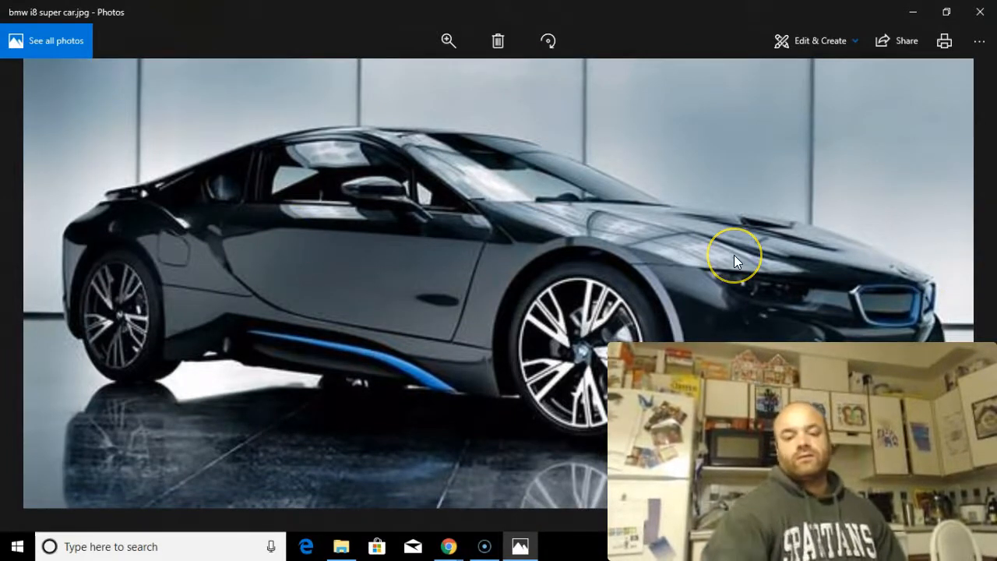
{"action": "scroll", "coordinate": [734, 255], "scroll_direction": "down", "scroll_amount": 1}
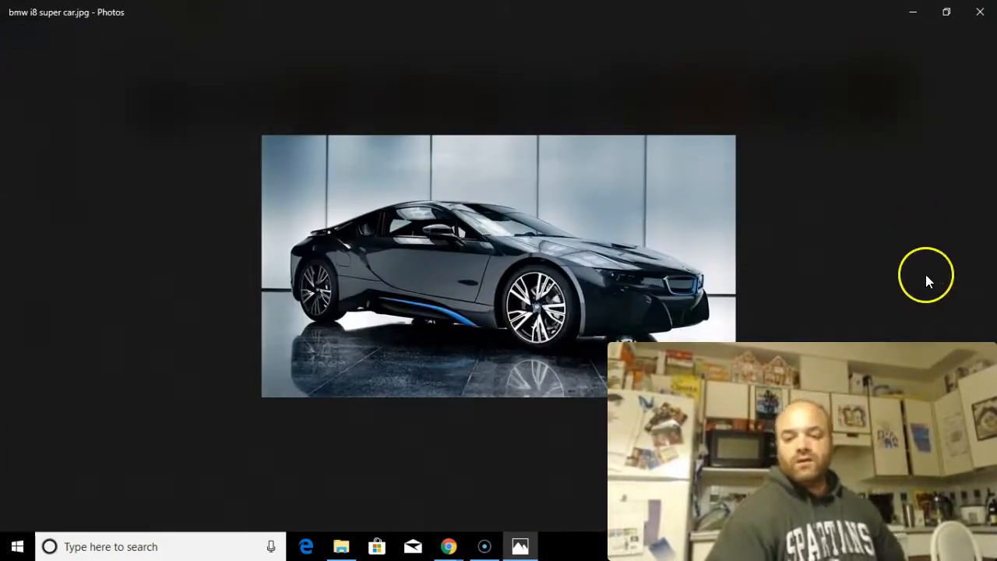
{"action": "left_click", "coordinate": [962, 277]}
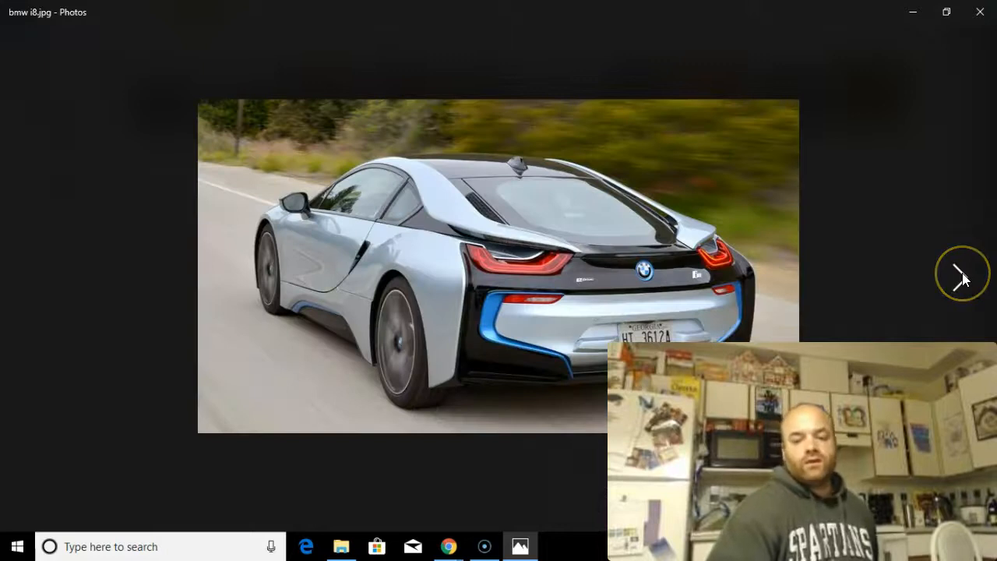
{"action": "left_click", "coordinate": [962, 276]}
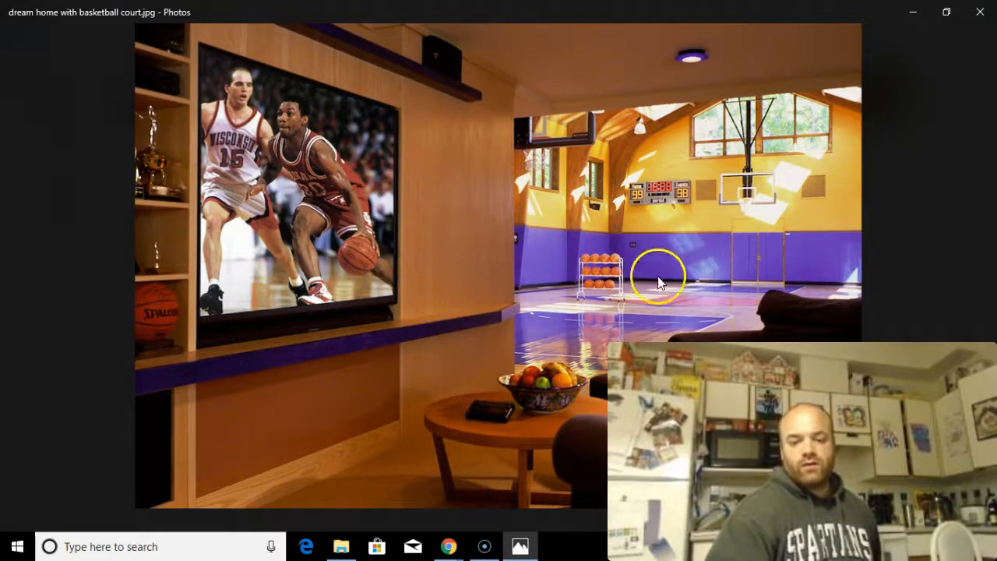
{"action": "left_click", "coordinate": [958, 281]}
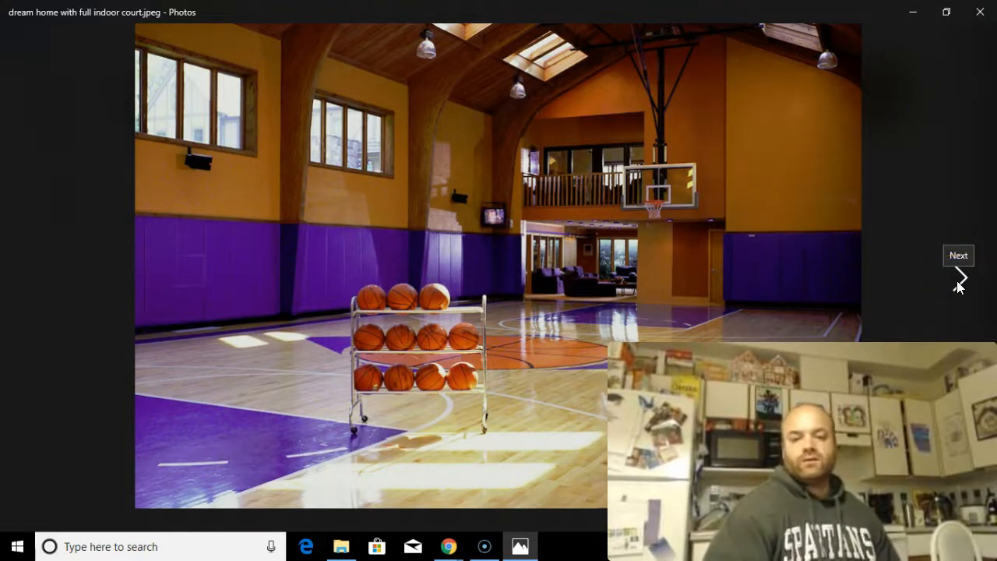
{"action": "left_click", "coordinate": [959, 277]}
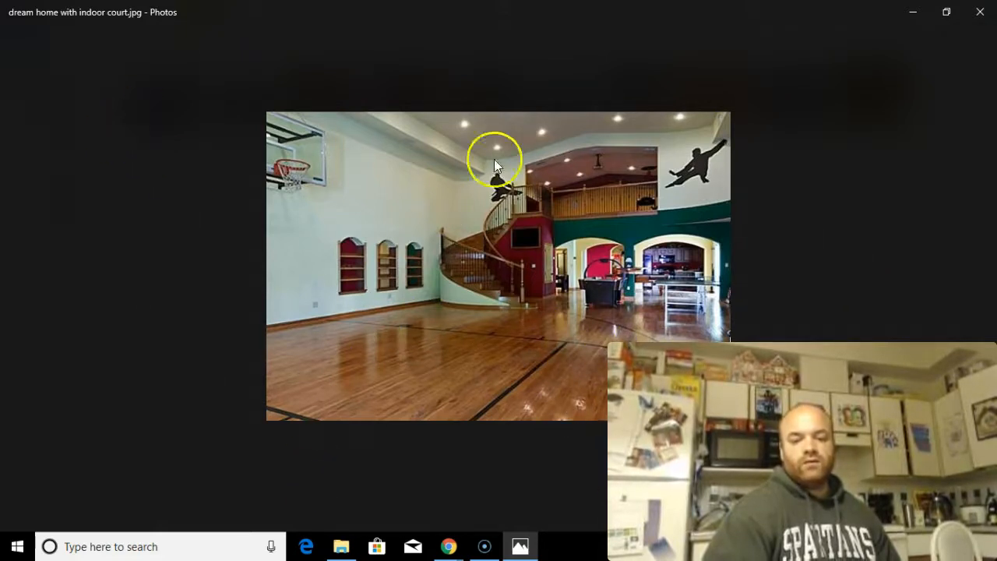
{"action": "left_click", "coordinate": [964, 279]}
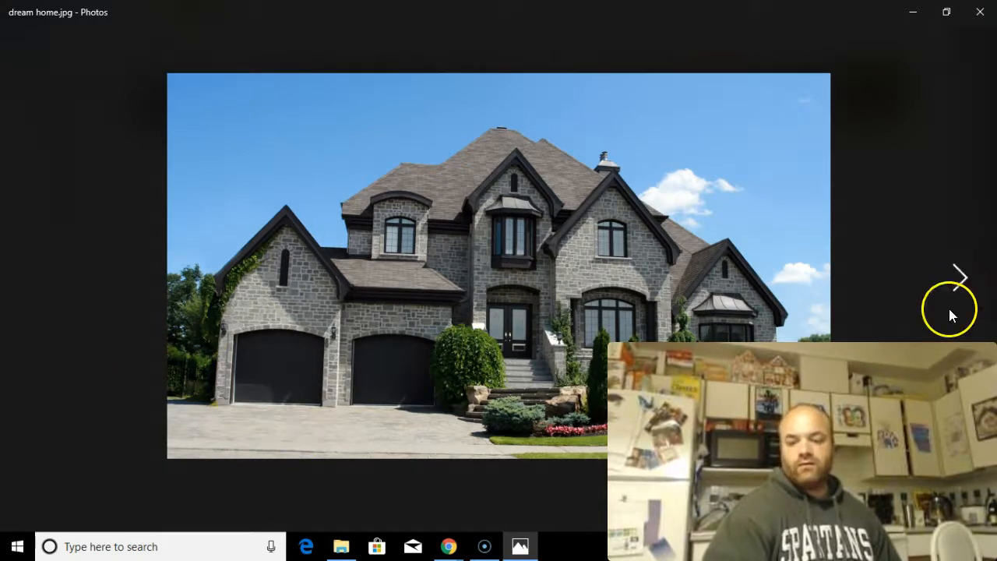
Step: View log cabin, indoor court, f150 raptor and gaming room photos, then close Photos and the folder
{"action": "left_click", "coordinate": [967, 294]}
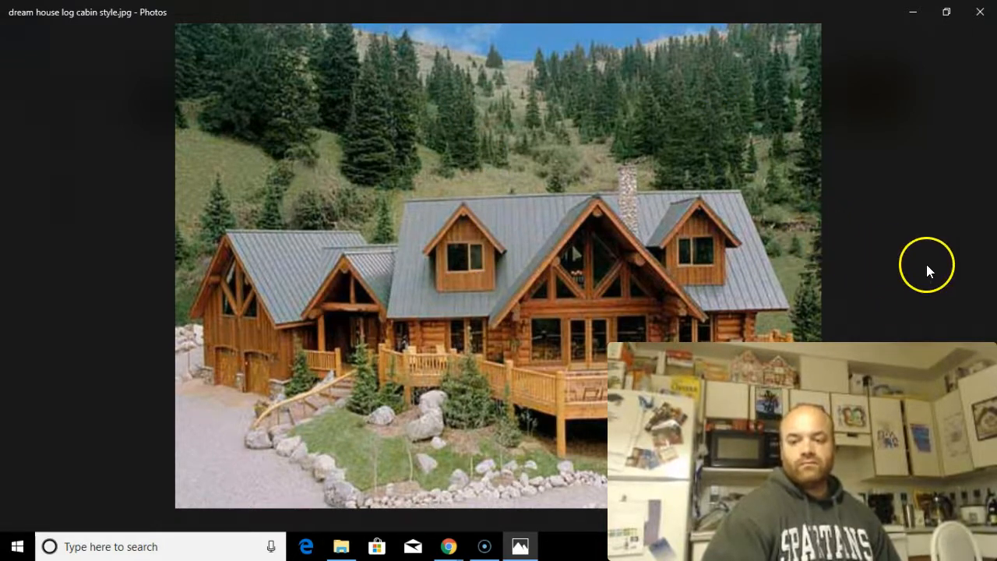
{"action": "left_click", "coordinate": [957, 276]}
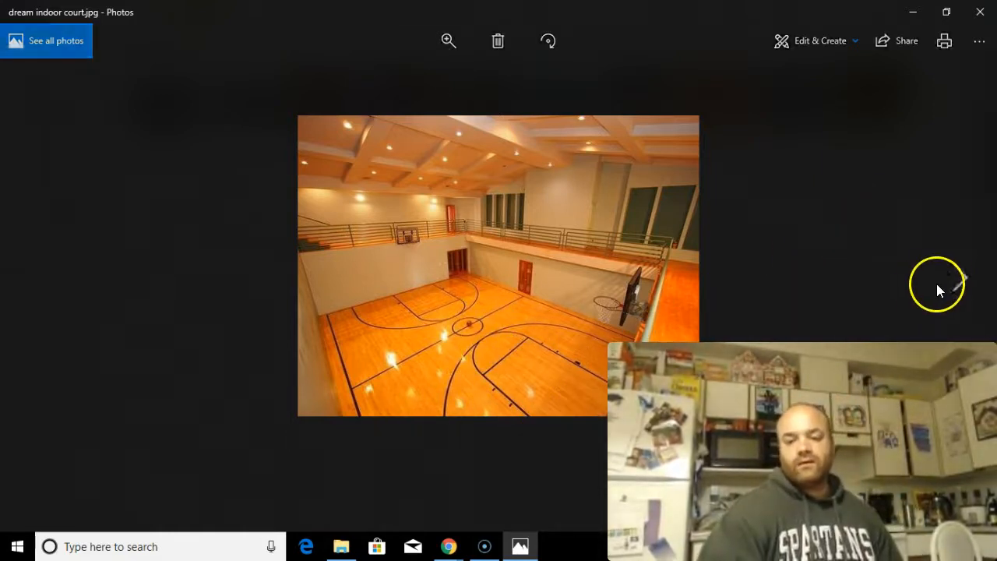
{"action": "left_click", "coordinate": [958, 281]}
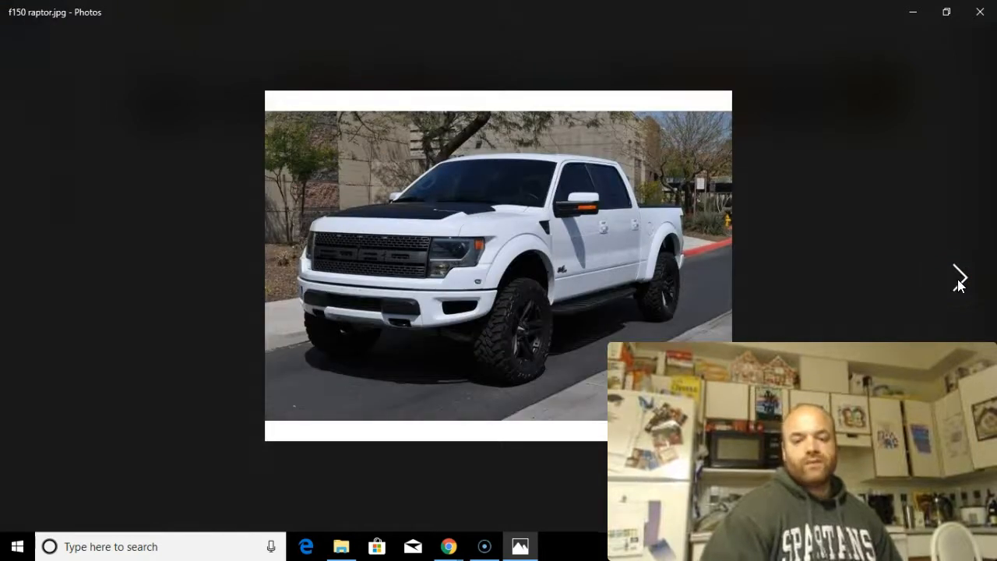
{"action": "scroll", "coordinate": [958, 281], "scroll_direction": "up", "scroll_amount": 5}
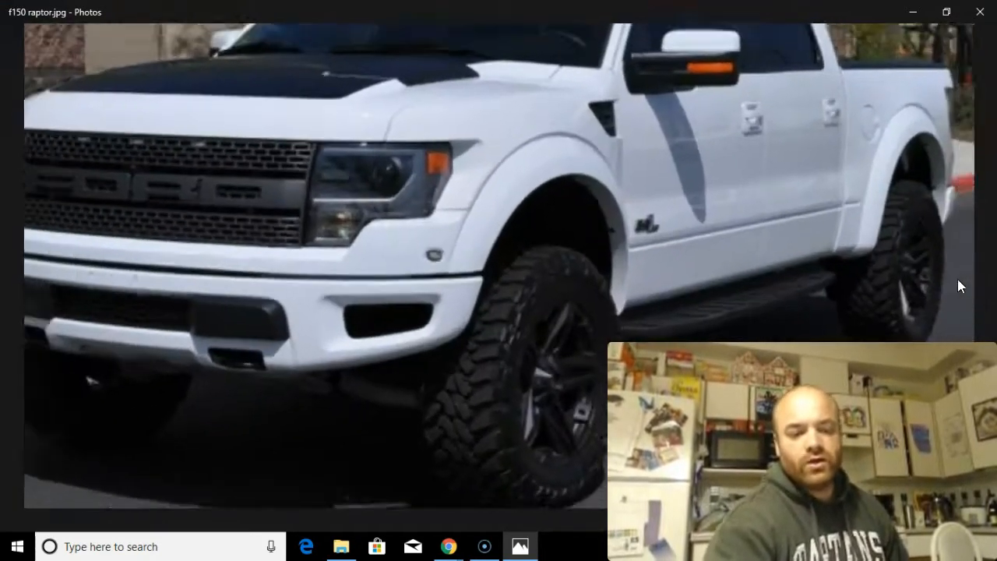
{"action": "scroll", "coordinate": [958, 281], "scroll_direction": "down", "scroll_amount": 5}
{"action": "left_click", "coordinate": [933, 284]}
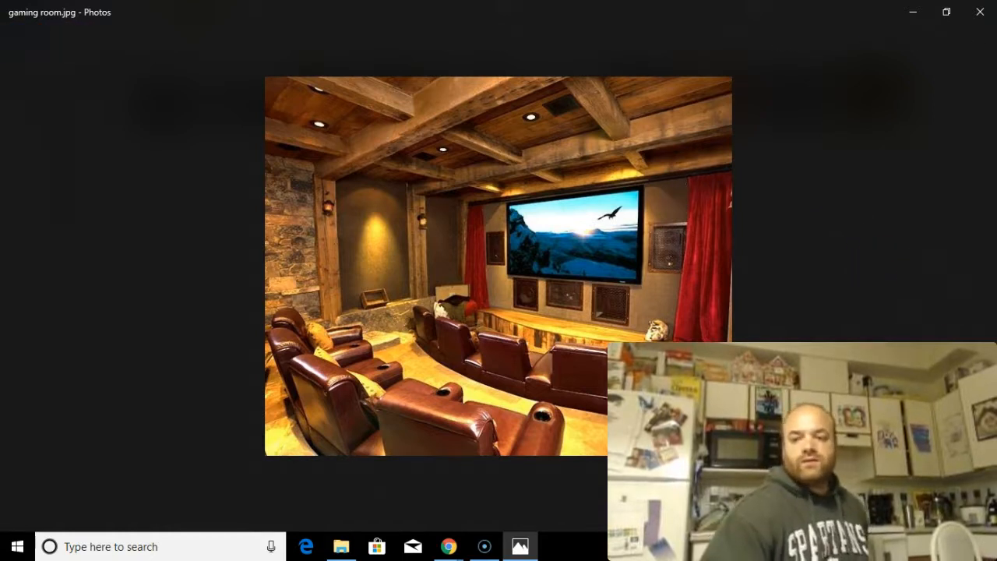
{"action": "left_click", "coordinate": [980, 11]}
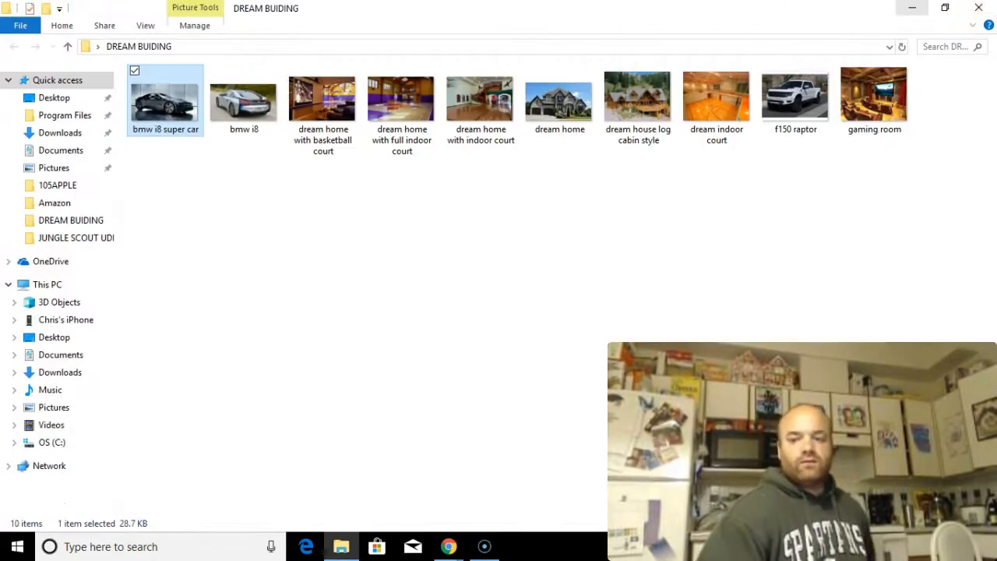
{"action": "left_click", "coordinate": [976, 8]}
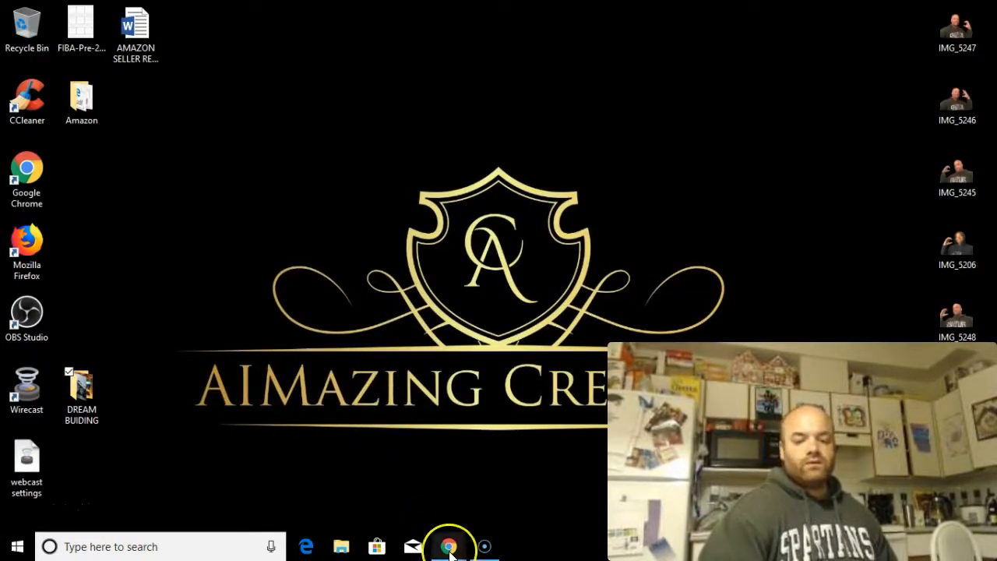
Step: Bring Seller Central's Manage Inventory page back to the front and reload it
{"action": "mouse_move", "coordinate": [450, 550]}
{"action": "left_click", "coordinate": [467, 516]}
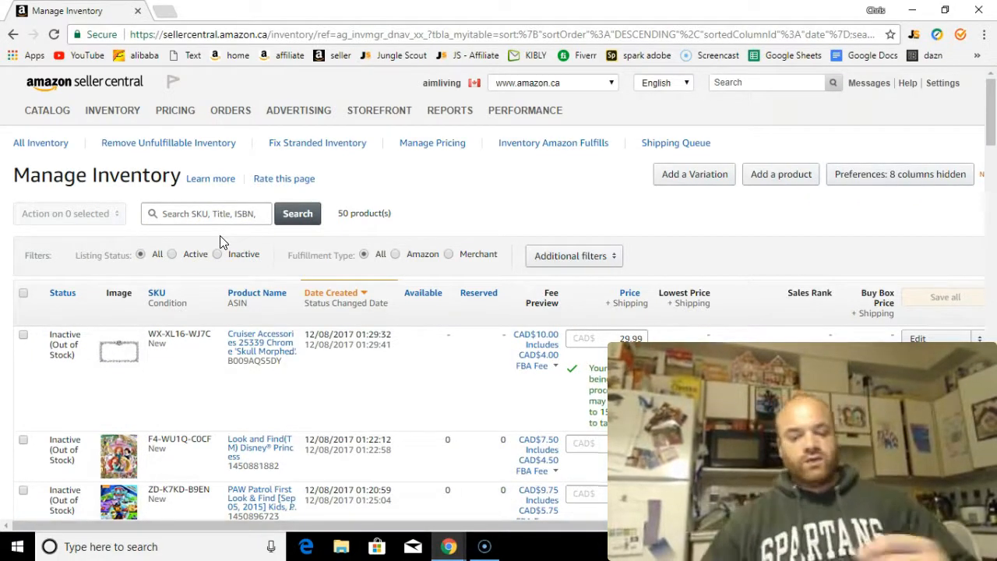
{"action": "left_click", "coordinate": [89, 241]}
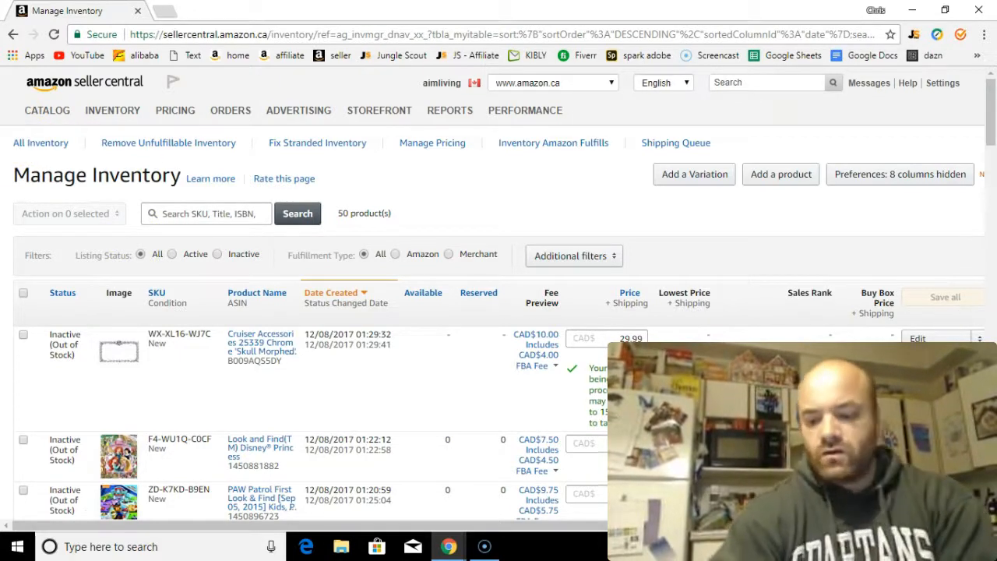
{"action": "left_click", "coordinate": [456, 349]}
{"action": "scroll", "coordinate": [457, 349], "scroll_direction": "down", "scroll_amount": 1}
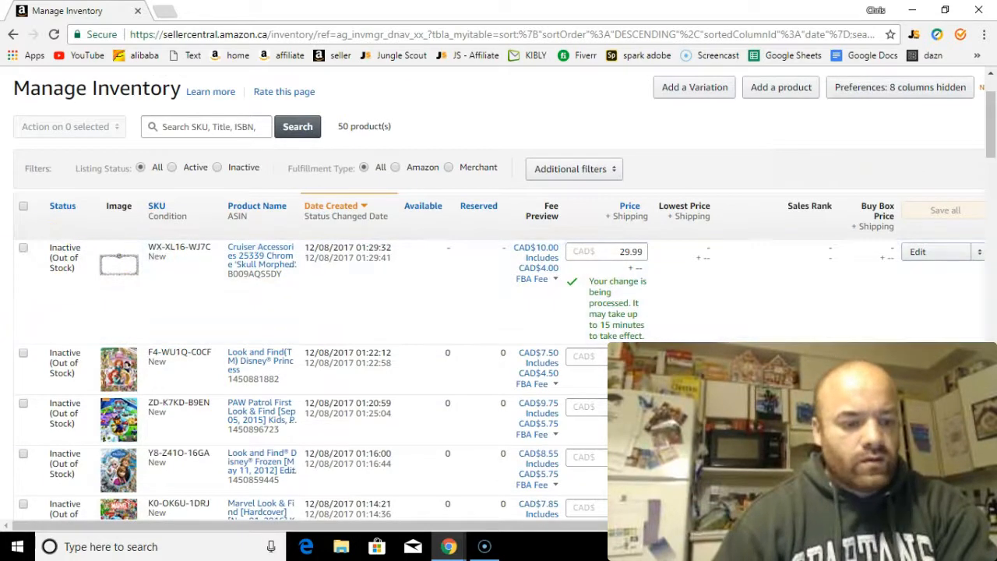
{"action": "left_click", "coordinate": [24, 248]}
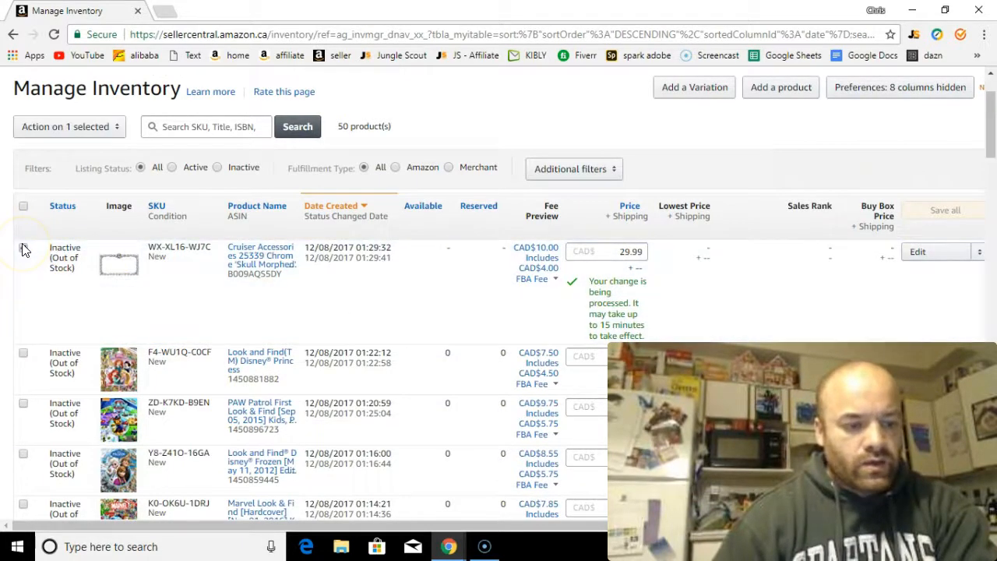
{"action": "scroll", "coordinate": [446, 343], "scroll_direction": "up", "scroll_amount": 2}
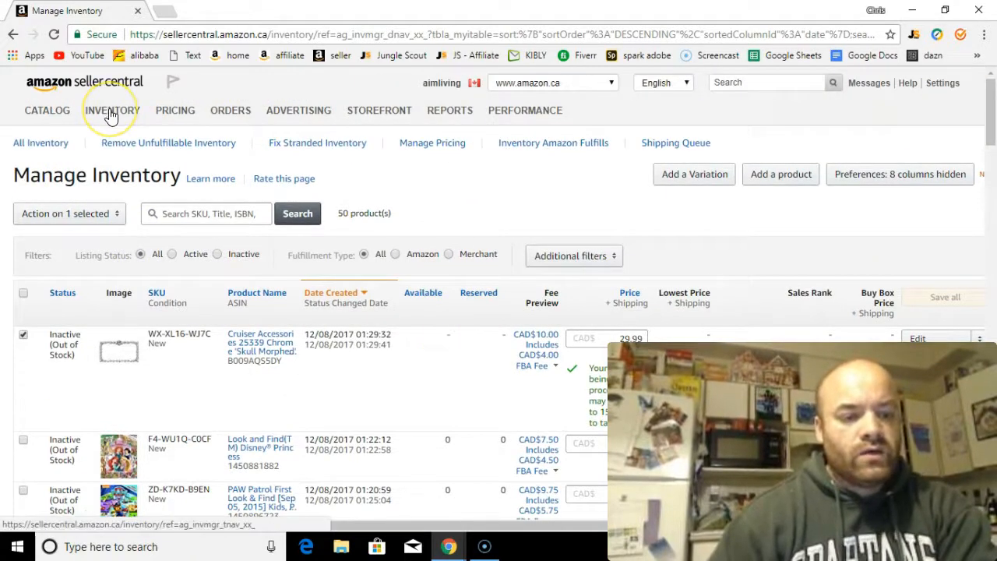
{"action": "mouse_move", "coordinate": [112, 114]}
{"action": "left_click", "coordinate": [129, 140]}
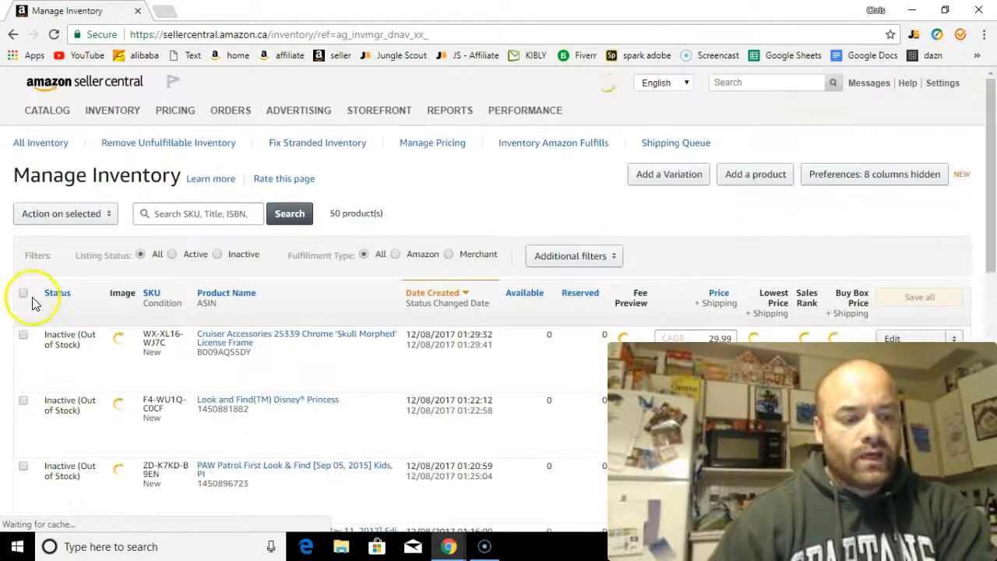
Step: Select the seven out-of-stock listings, including Frozen, Marvel and Dory, and show their bulk actions
{"action": "left_click", "coordinate": [24, 338]}
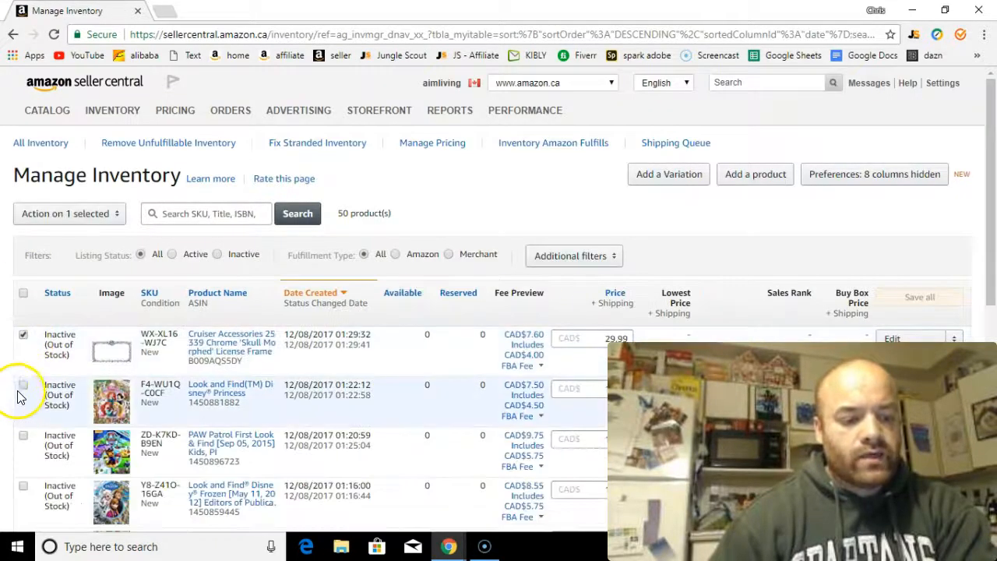
{"action": "left_click", "coordinate": [24, 389]}
{"action": "left_click", "coordinate": [23, 435]}
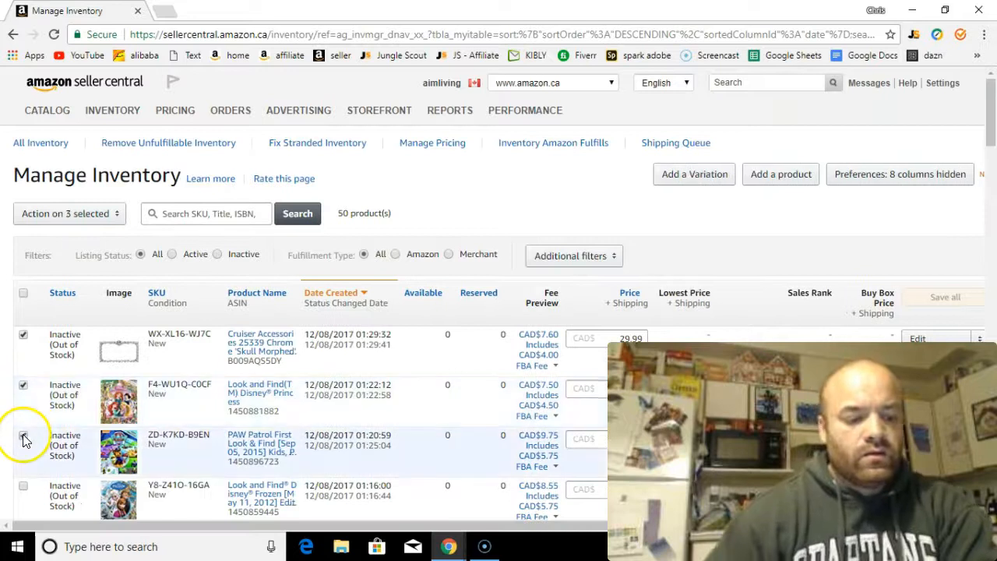
{"action": "scroll", "coordinate": [385, 327], "scroll_direction": "down", "scroll_amount": 3}
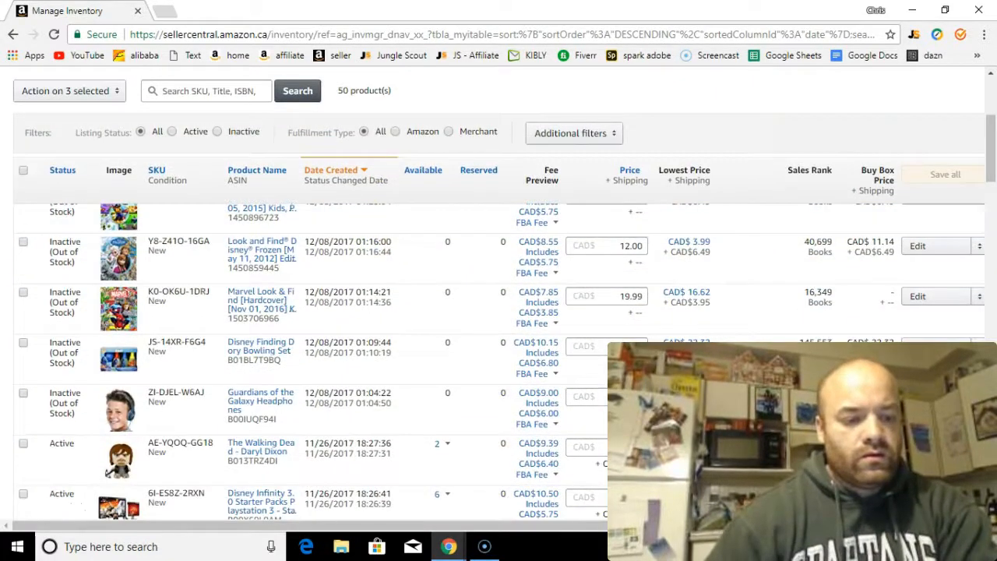
{"action": "left_click", "coordinate": [23, 242]}
{"action": "left_click", "coordinate": [23, 293]}
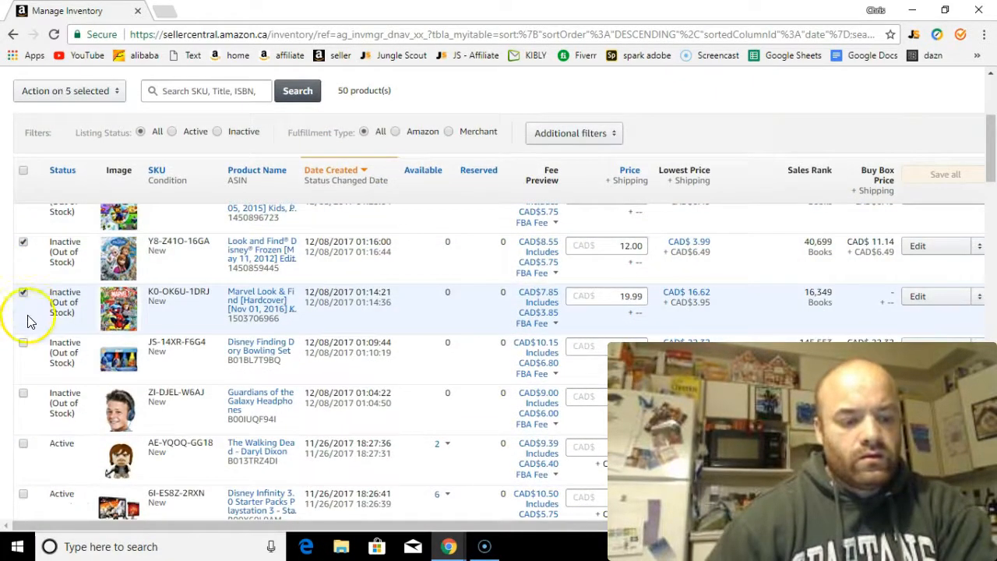
{"action": "left_click", "coordinate": [24, 343]}
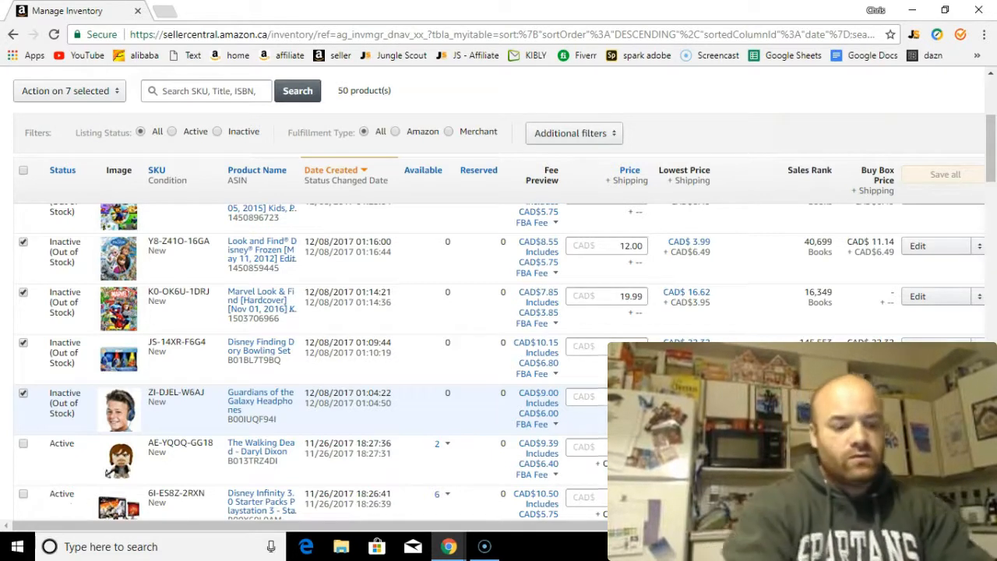
{"action": "scroll", "coordinate": [190, 407], "scroll_direction": "up", "scroll_amount": 3}
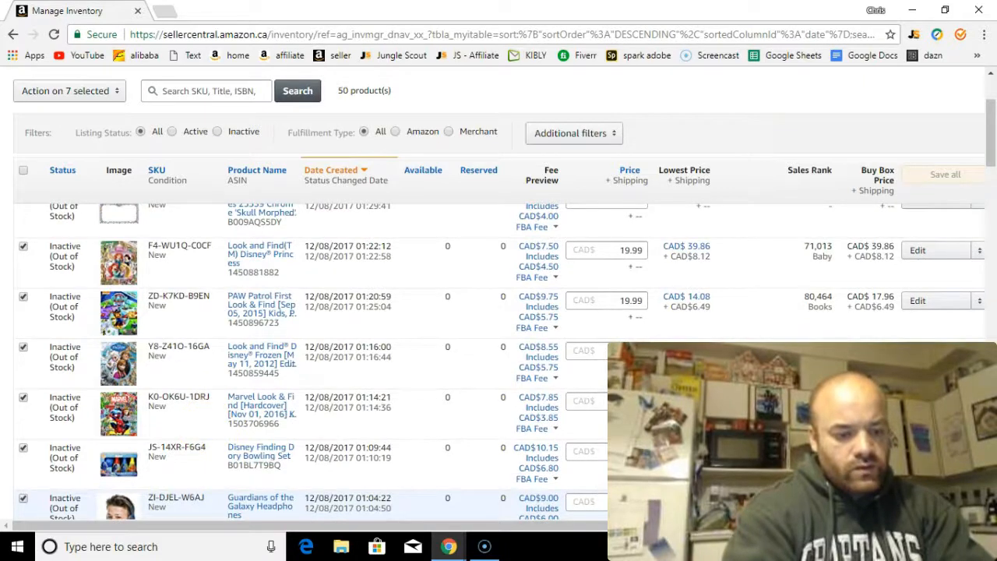
{"action": "scroll", "coordinate": [174, 289], "scroll_direction": "up", "scroll_amount": 2}
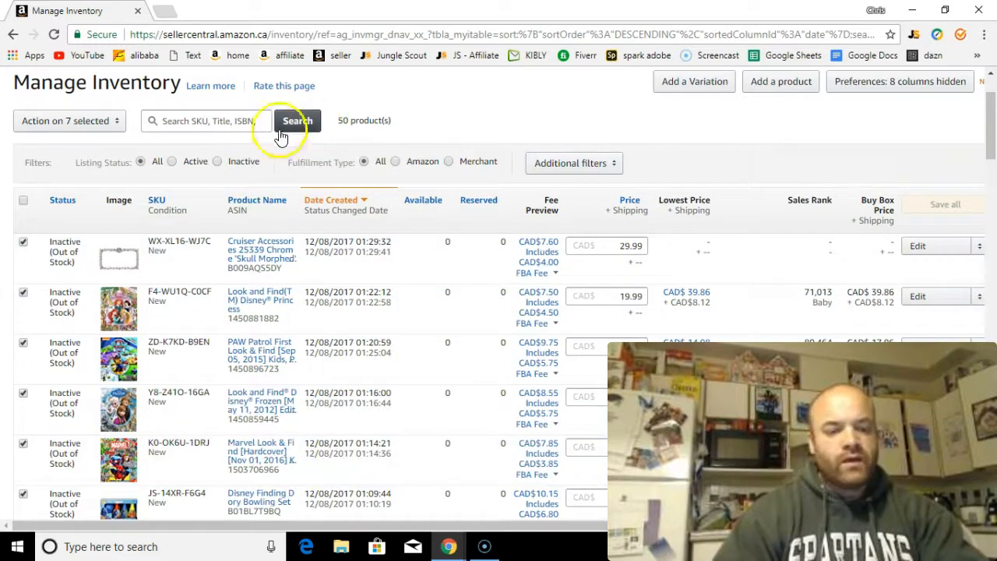
{"action": "left_click", "coordinate": [63, 120]}
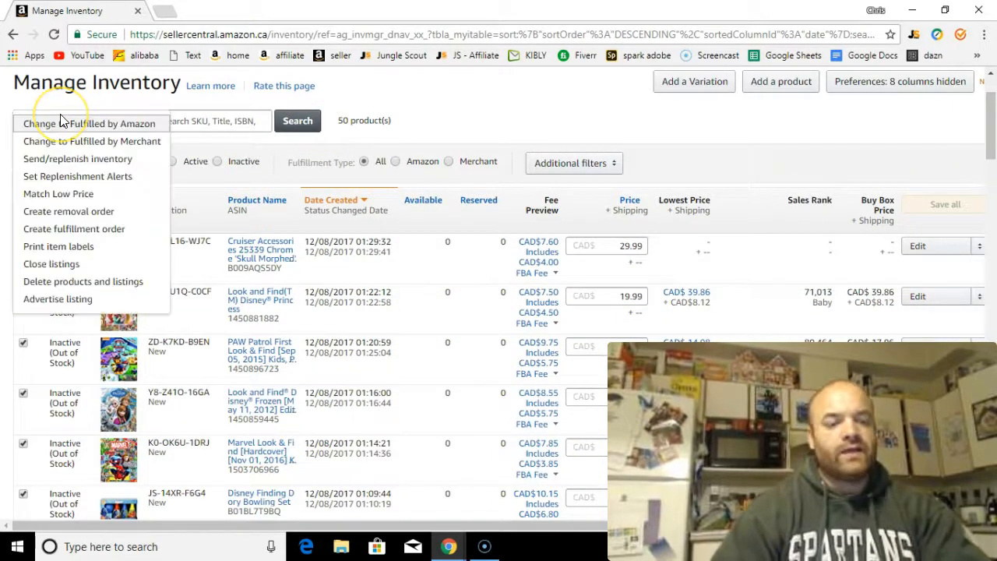
Step: Choose Send/replenish inventory for the seven listings and confirm with 'Yes, continue'
{"action": "left_click", "coordinate": [62, 159]}
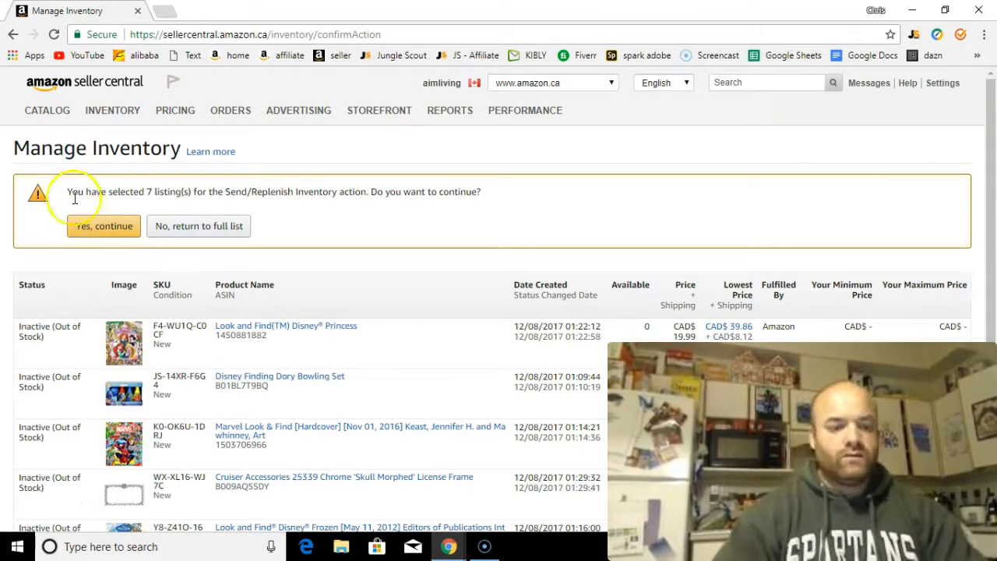
{"action": "left_click", "coordinate": [114, 226]}
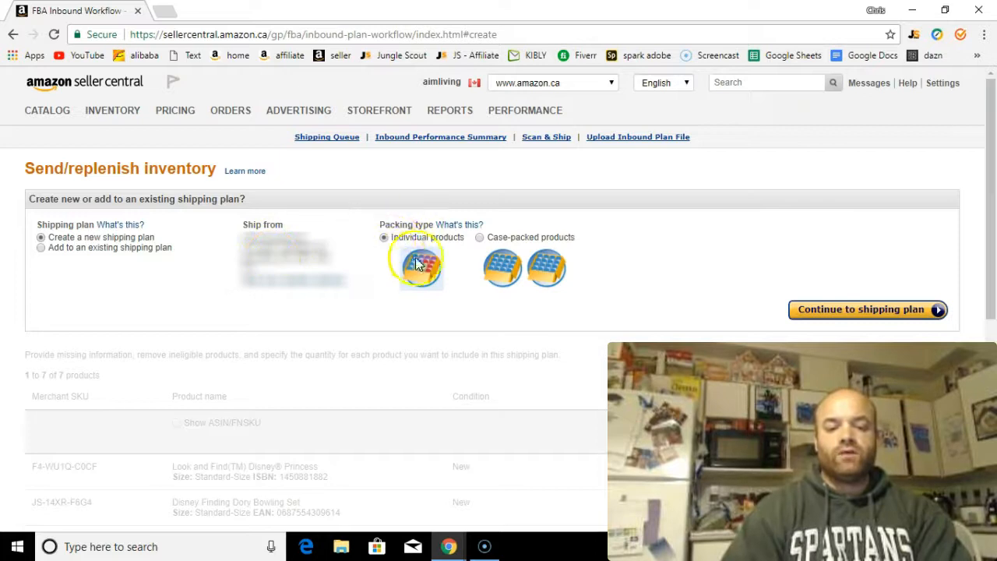
Step: Create the individual-products shipping plan and review the Action required warnings on its seven products
{"action": "left_click", "coordinate": [832, 310]}
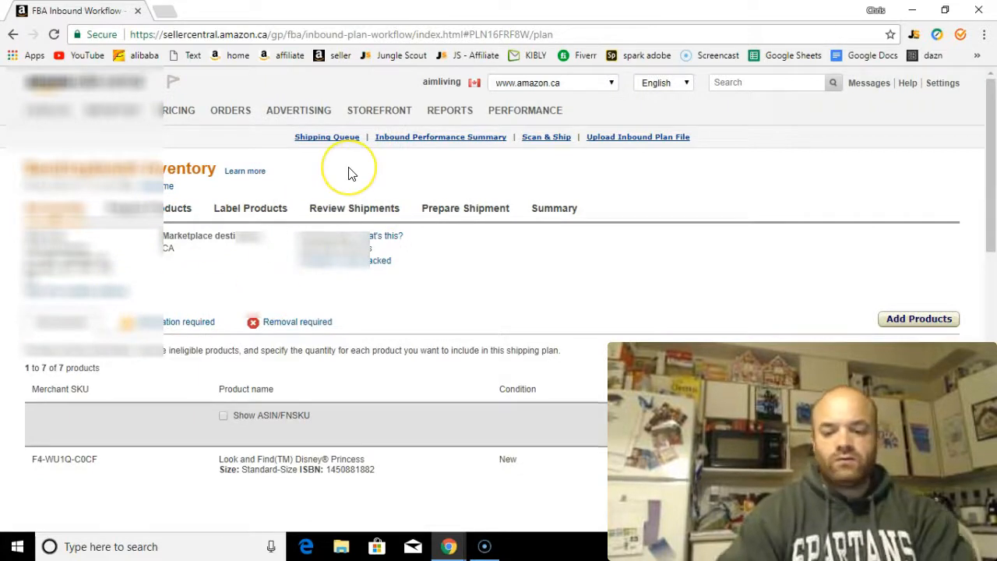
{"action": "scroll", "coordinate": [835, 349], "scroll_direction": "down", "scroll_amount": 2}
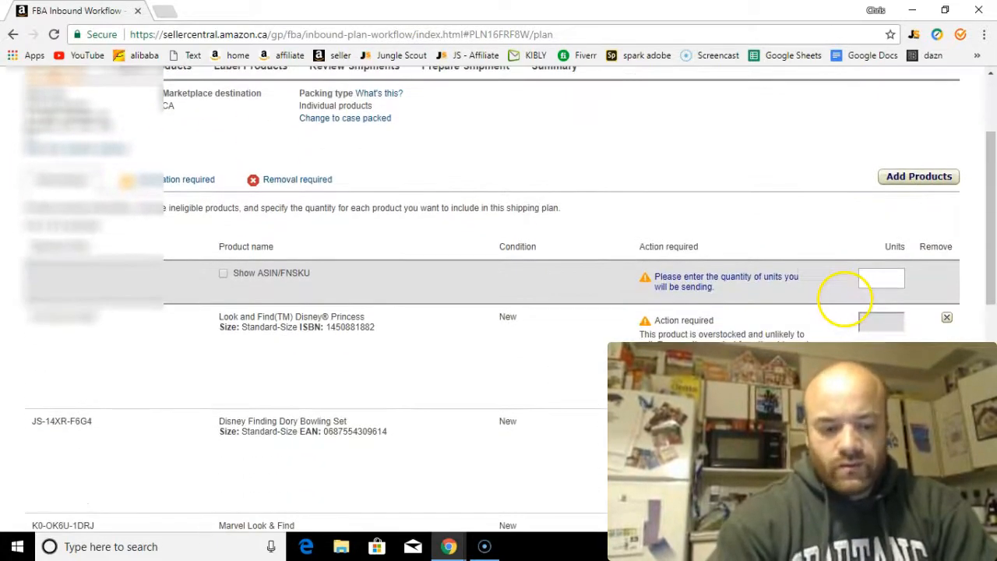
{"action": "scroll", "coordinate": [845, 299], "scroll_direction": "down", "scroll_amount": 2}
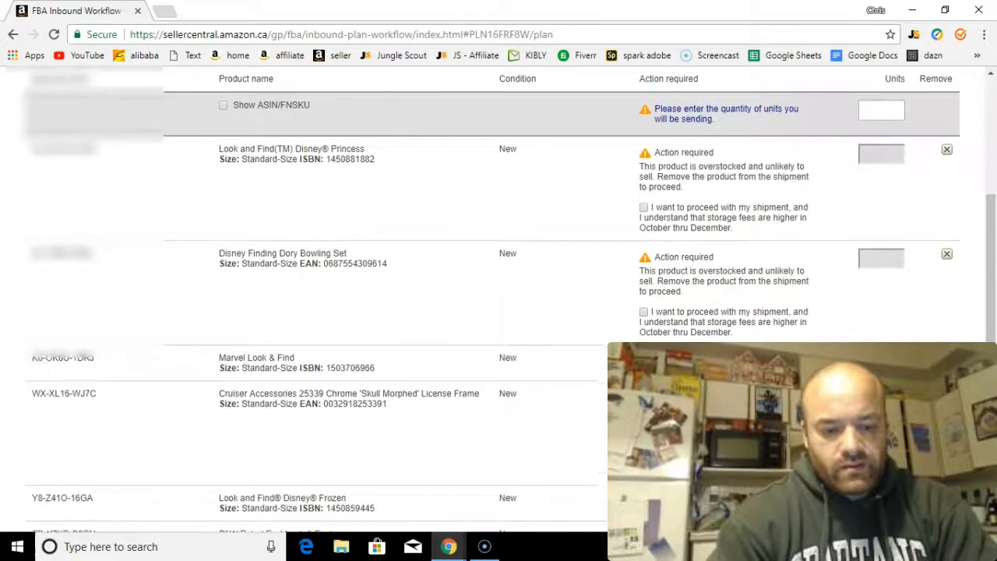
{"action": "scroll", "coordinate": [510, 301], "scroll_direction": "down", "scroll_amount": 1}
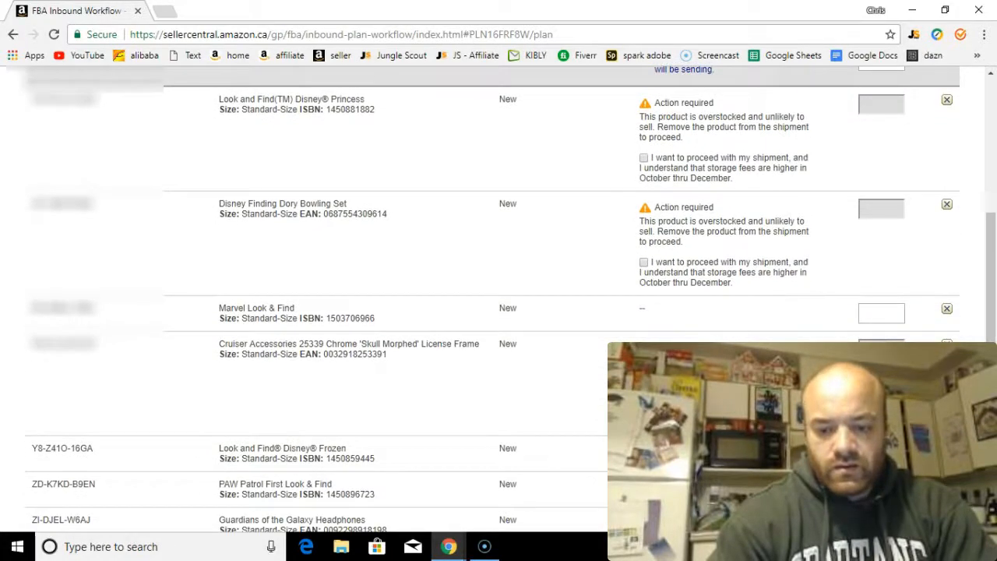
{"action": "scroll", "coordinate": [499, 296], "scroll_direction": "up", "scroll_amount": 2}
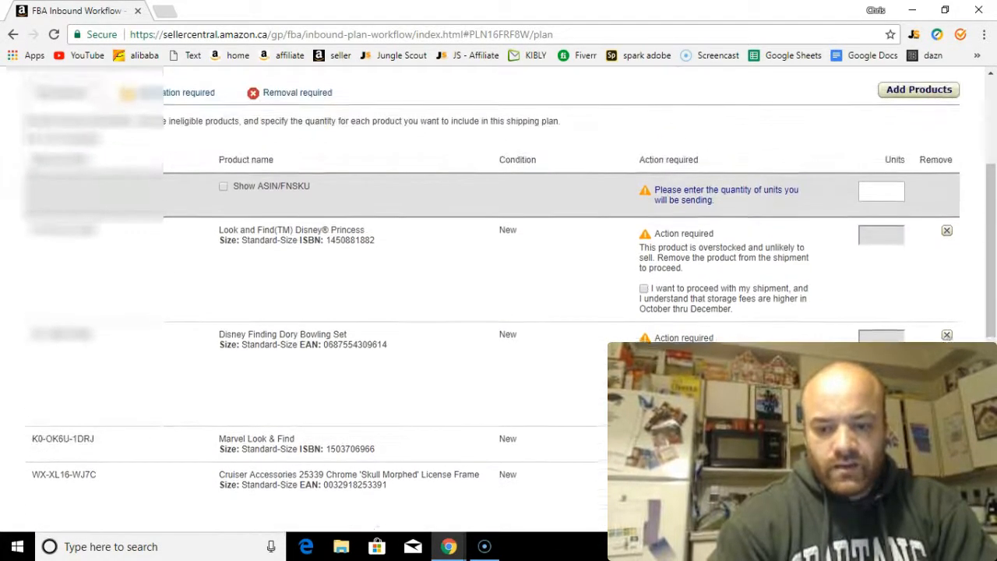
{"action": "scroll", "coordinate": [499, 296], "scroll_direction": "up", "scroll_amount": 1}
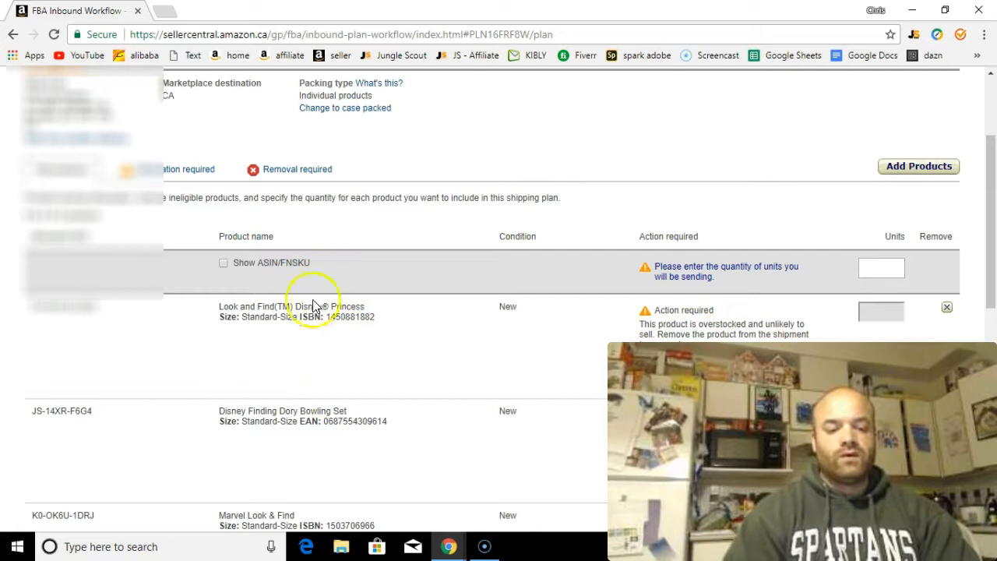
{"action": "scroll", "coordinate": [567, 383], "scroll_direction": "down", "scroll_amount": 3}
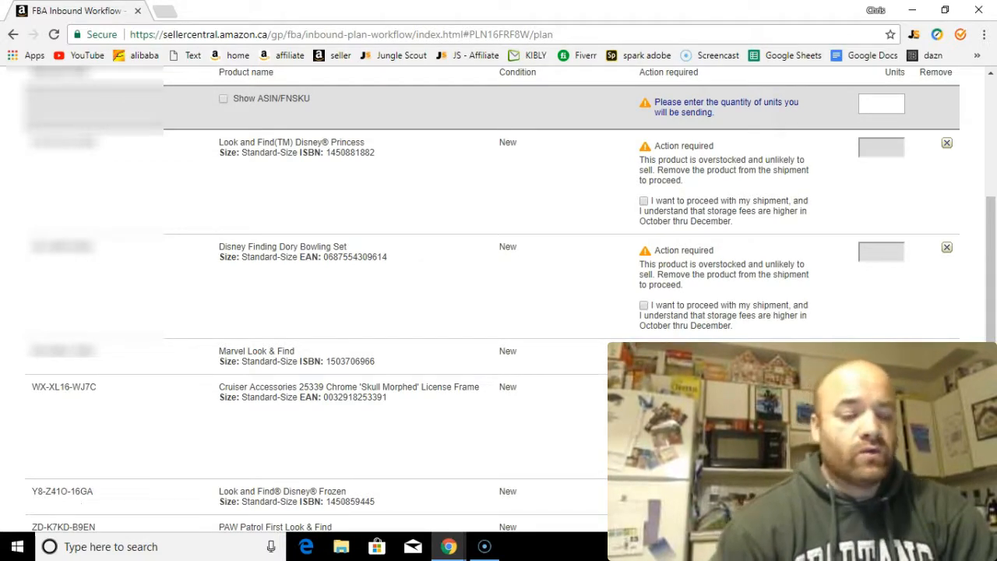
{"action": "scroll", "coordinate": [574, 360], "scroll_direction": "up", "scroll_amount": 1}
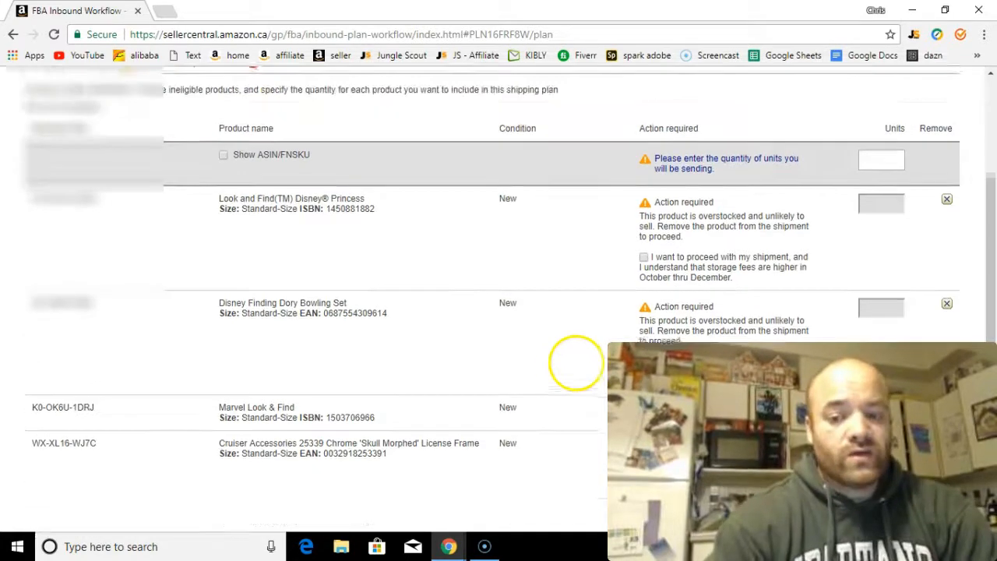
Step: Tick 'I want to proceed with my shipment' for the overstocked Princess, Dory and Cruiser frame products
{"action": "left_click", "coordinate": [643, 259]}
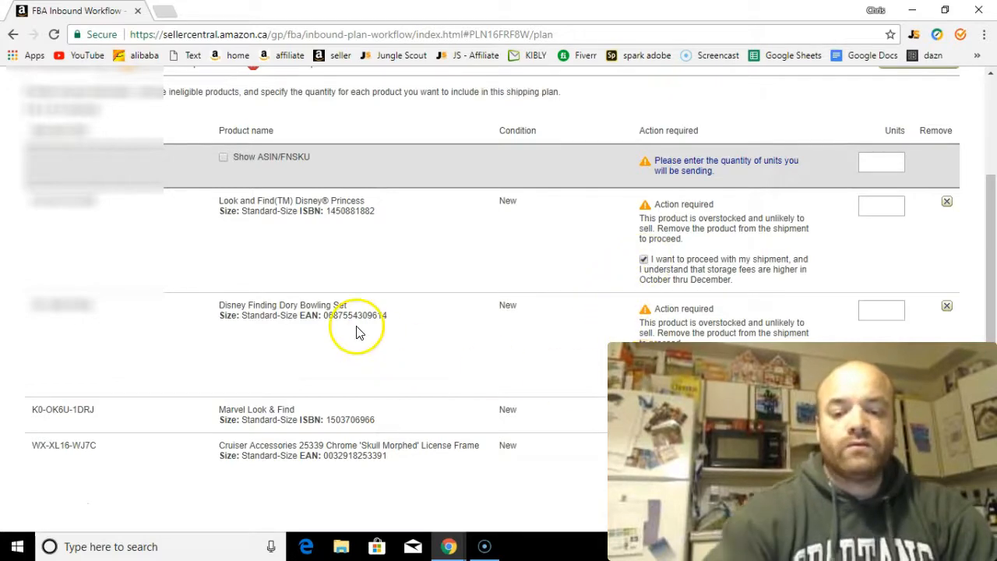
{"action": "scroll", "coordinate": [589, 407], "scroll_direction": "down", "scroll_amount": 1}
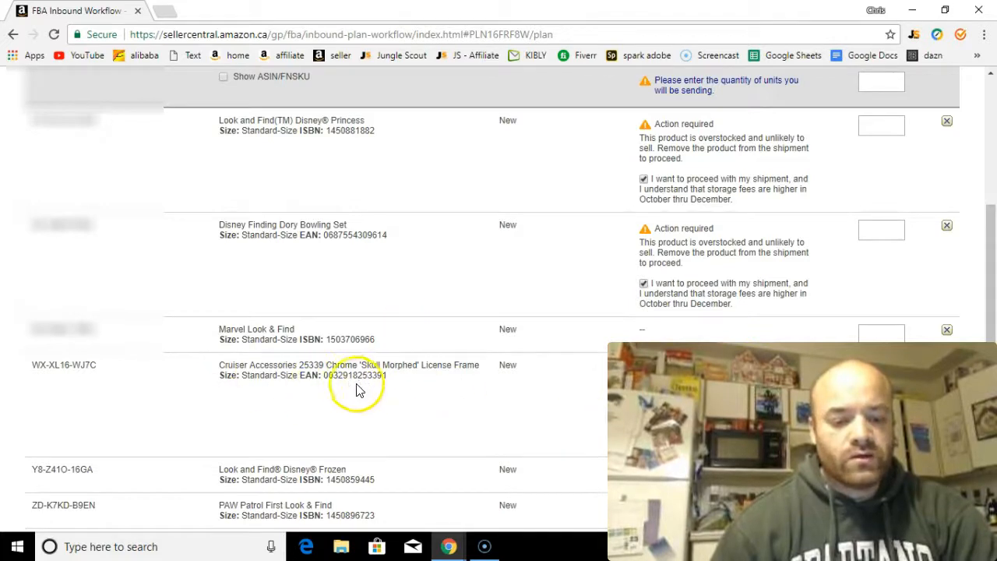
{"action": "left_click", "coordinate": [644, 424]}
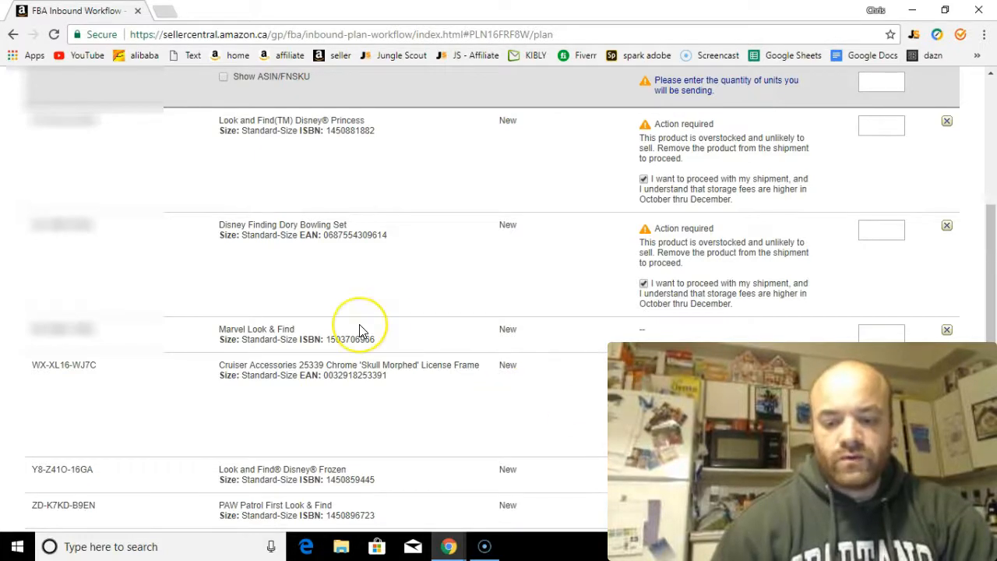
{"action": "scroll", "coordinate": [757, 342], "scroll_direction": "down", "scroll_amount": 2}
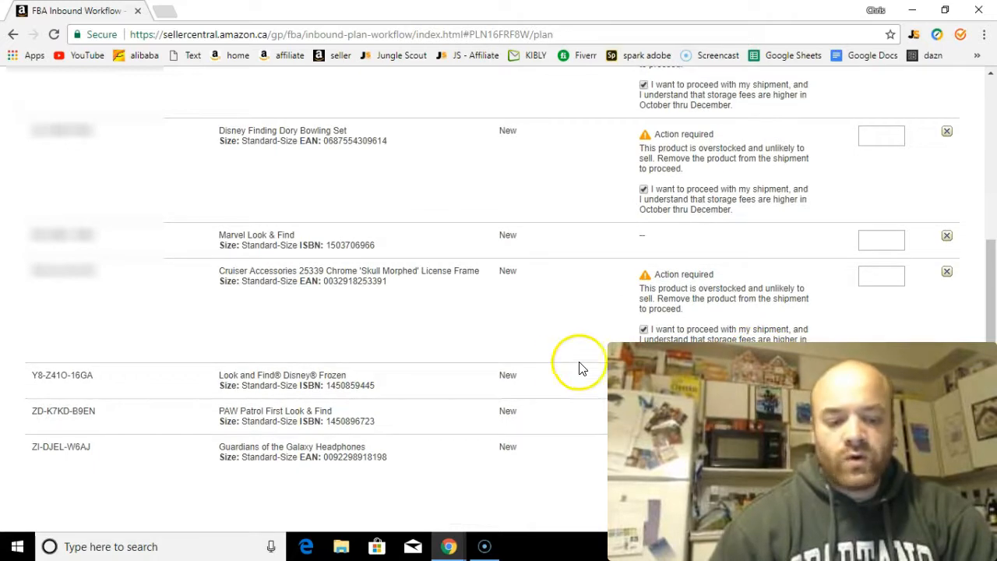
{"action": "scroll", "coordinate": [91, 365], "scroll_direction": "down", "scroll_amount": 3}
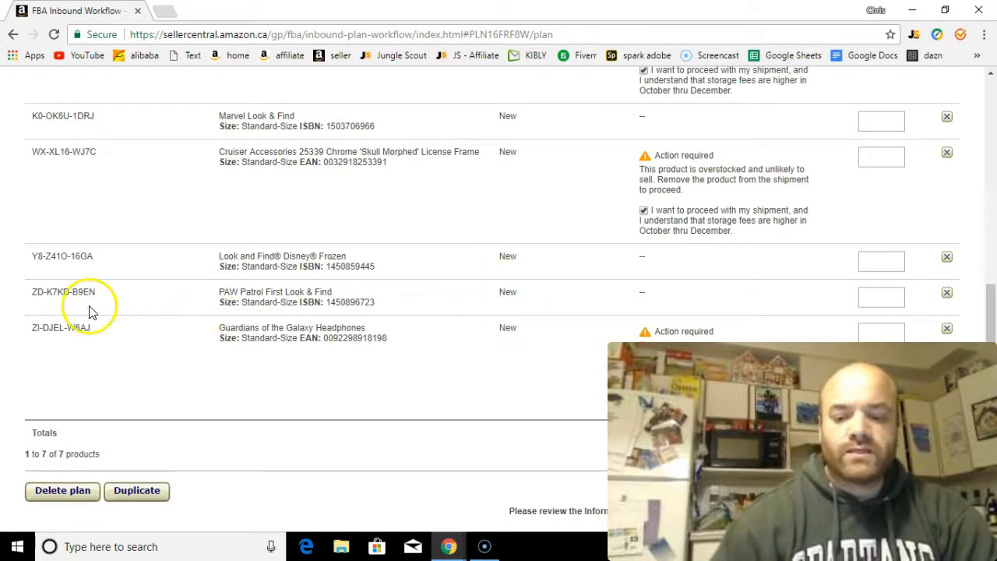
{"action": "scroll", "coordinate": [92, 311], "scroll_direction": "up", "scroll_amount": 3}
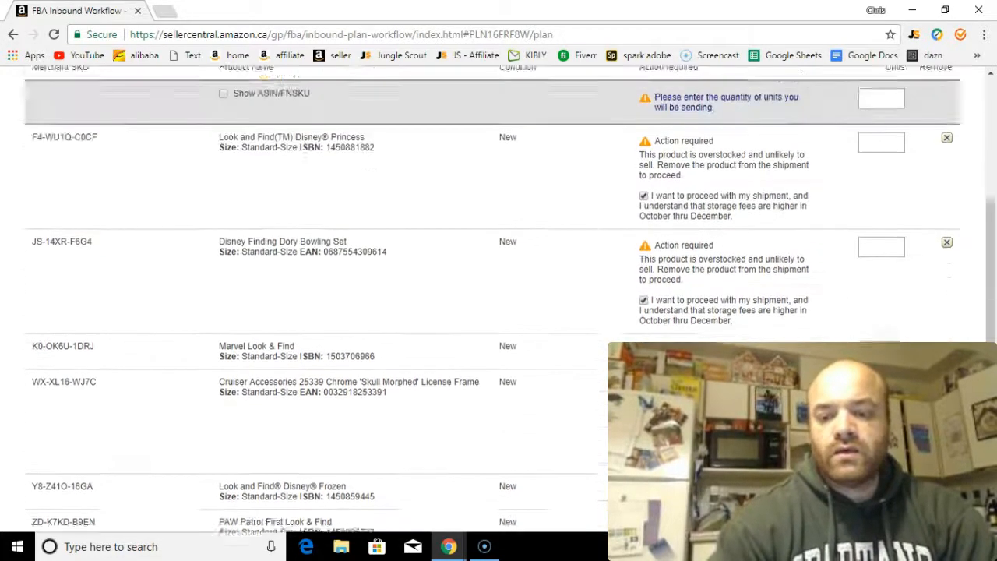
{"action": "scroll", "coordinate": [92, 312], "scroll_direction": "up", "scroll_amount": 3}
{"action": "scroll", "coordinate": [92, 312], "scroll_direction": "down", "scroll_amount": 1}
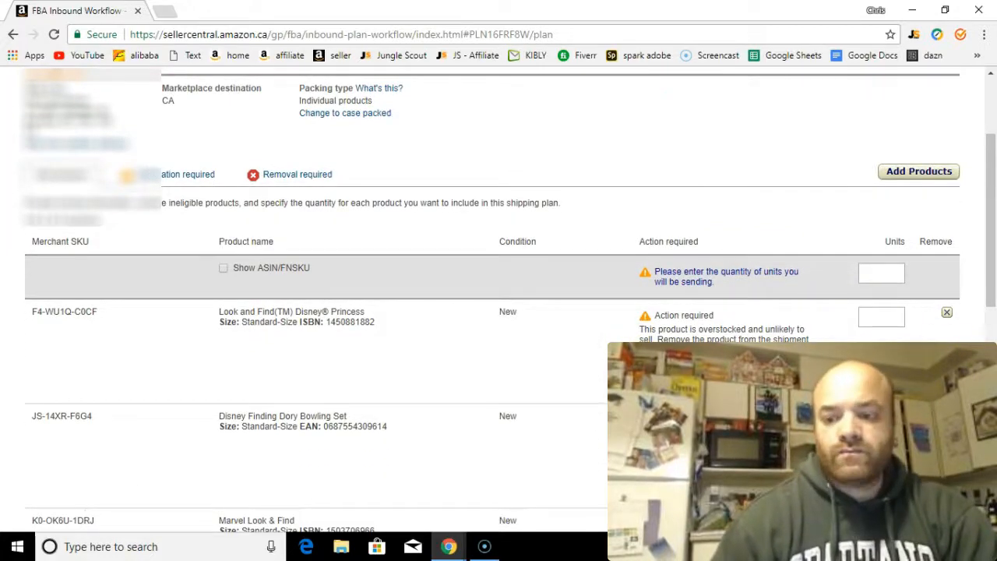
{"action": "left_click_drag", "start_coordinate": [986, 285], "coordinate": [993, 319]}
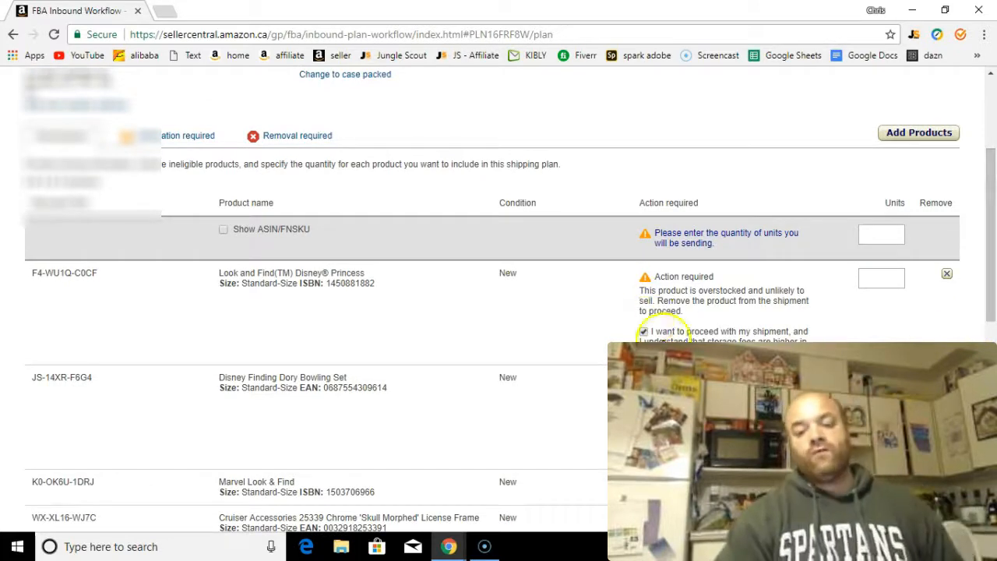
{"action": "left_click_drag", "start_coordinate": [986, 302], "coordinate": [991, 321]}
Step: Enter unit quantities: 2 Princess books, 1 Dory set, 3 Marvel, 5 Cruiser frames, 3 Frozen books
{"action": "left_click", "coordinate": [878, 256]}
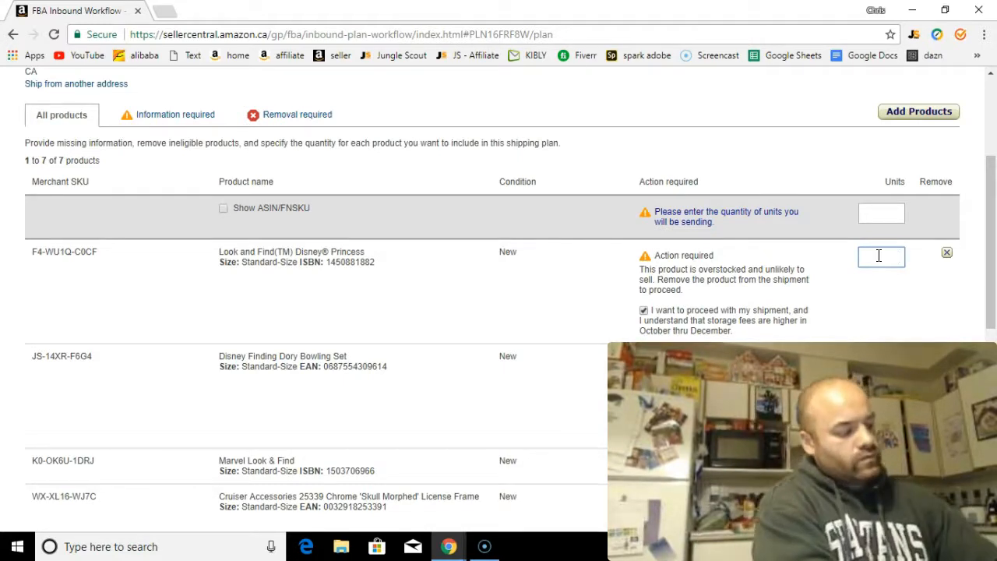
{"action": "type", "text": "2"}
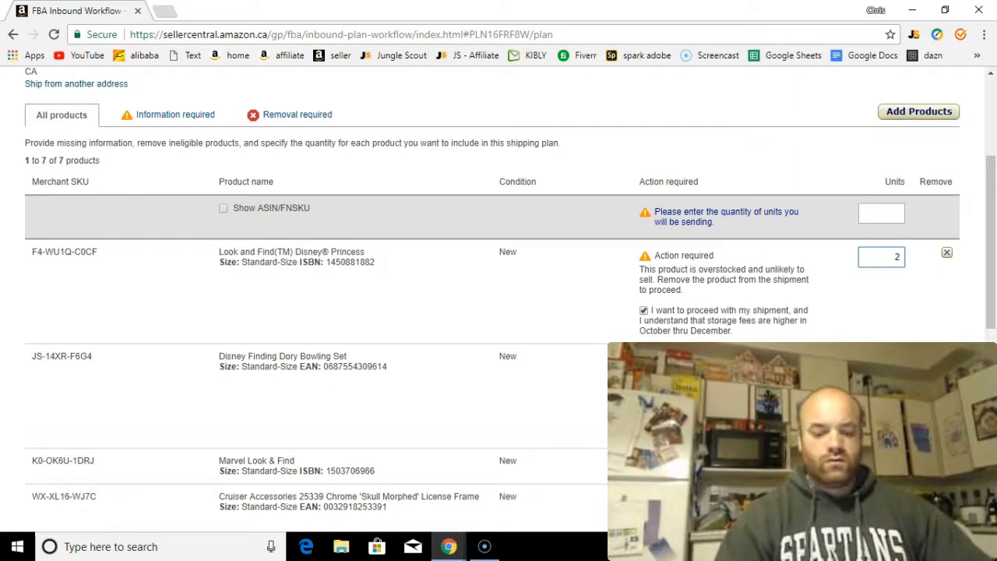
{"action": "key", "text": "Tab"}
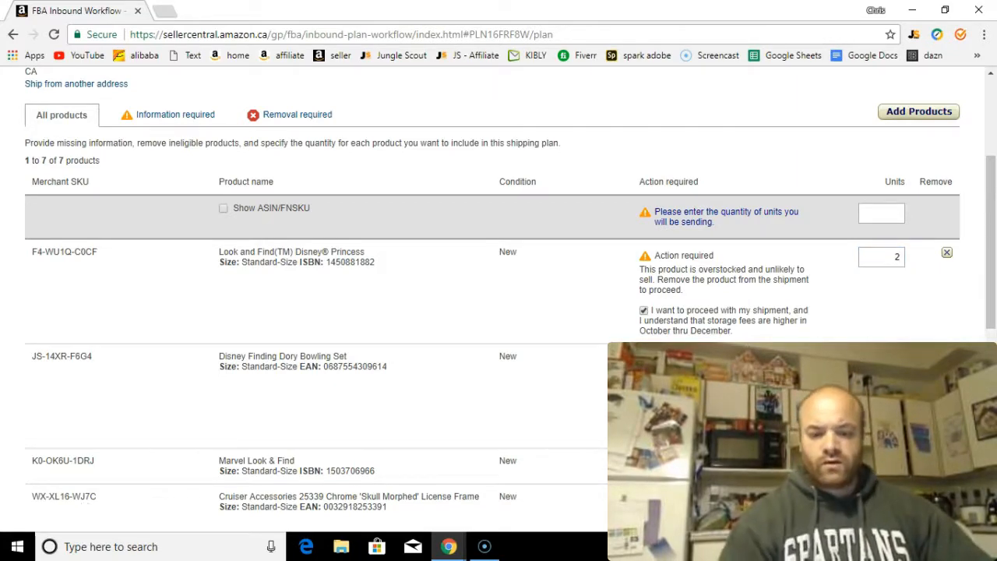
{"action": "key", "text": "Tab"}
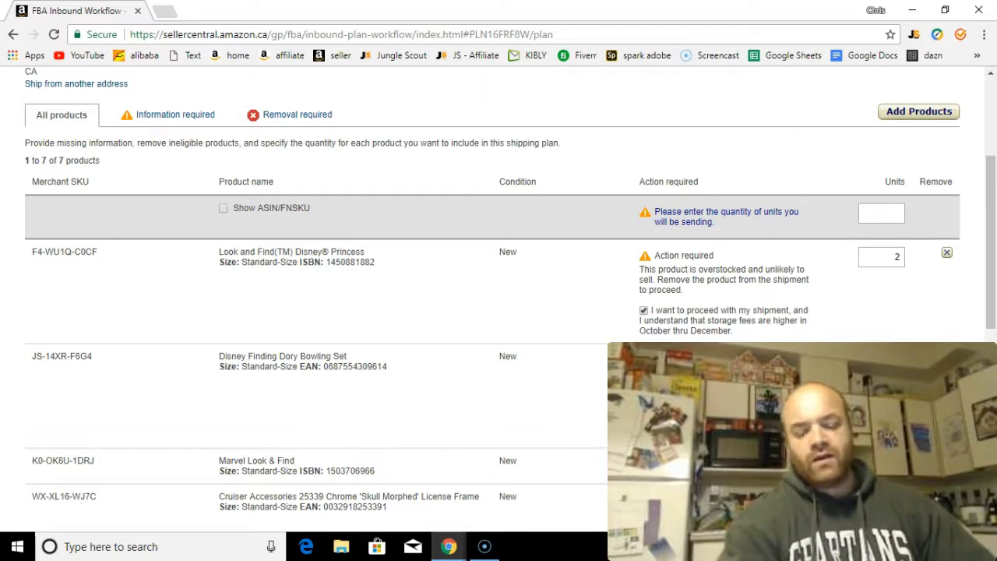
{"action": "scroll", "coordinate": [560, 394], "scroll_direction": "down", "scroll_amount": 1}
{"action": "scroll", "coordinate": [560, 394], "scroll_direction": "down", "scroll_amount": 1}
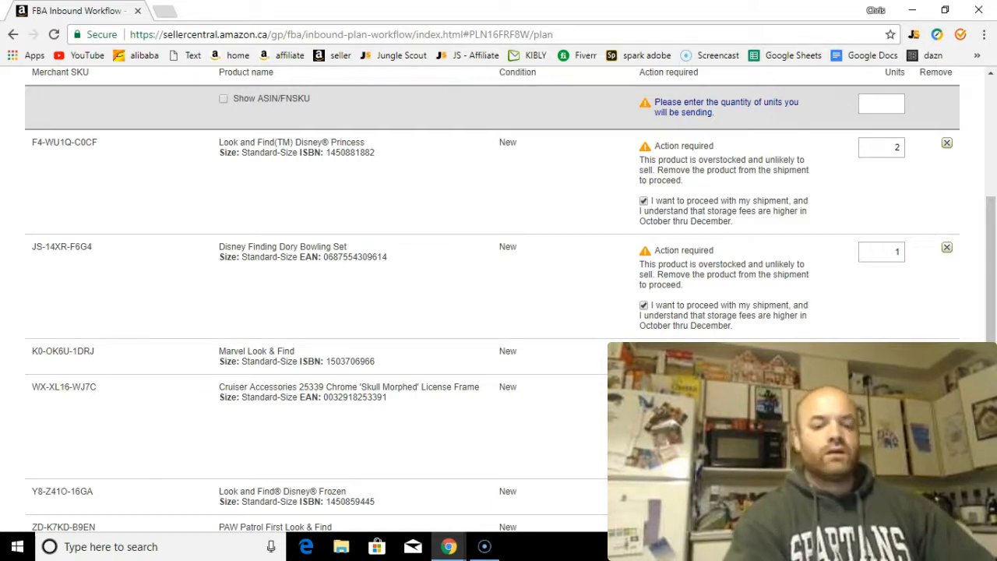
{"action": "scroll", "coordinate": [578, 316], "scroll_direction": "down", "scroll_amount": 2}
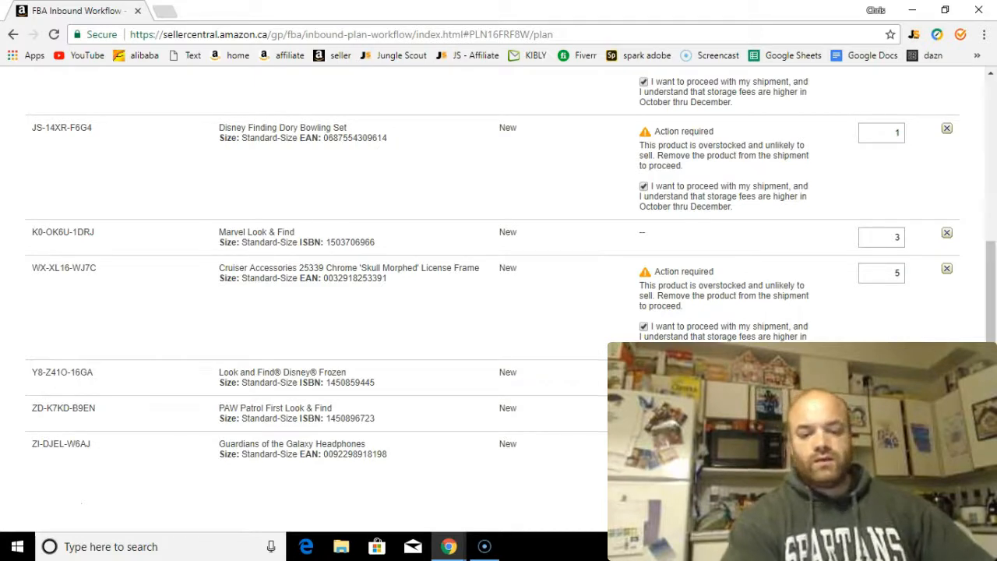
{"action": "scroll", "coordinate": [517, 396], "scroll_direction": "down", "scroll_amount": 2}
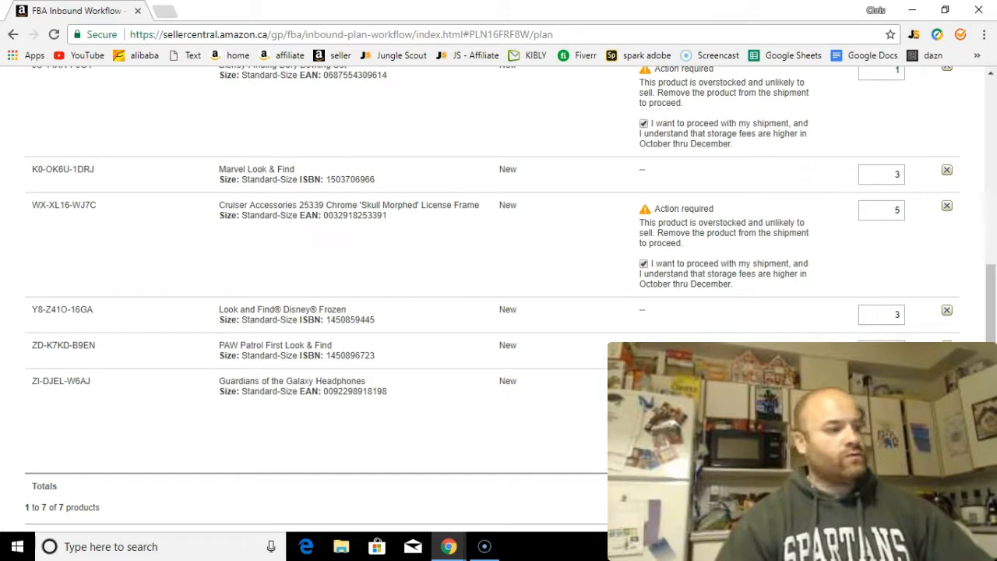
{"action": "key", "text": "Tab"}
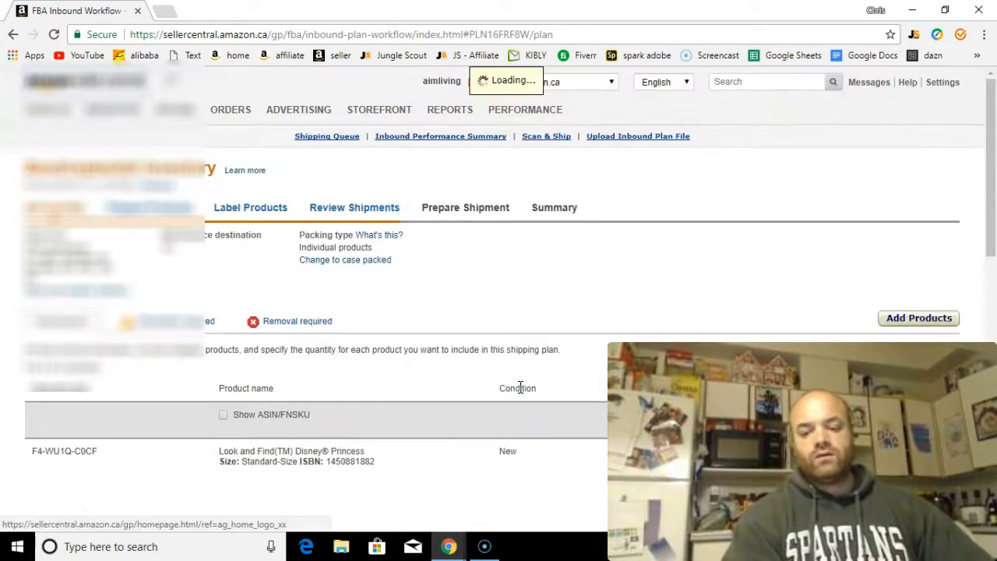
Step: Check the Information required tab to confirm no products still need details
{"action": "left_click", "coordinate": [169, 331]}
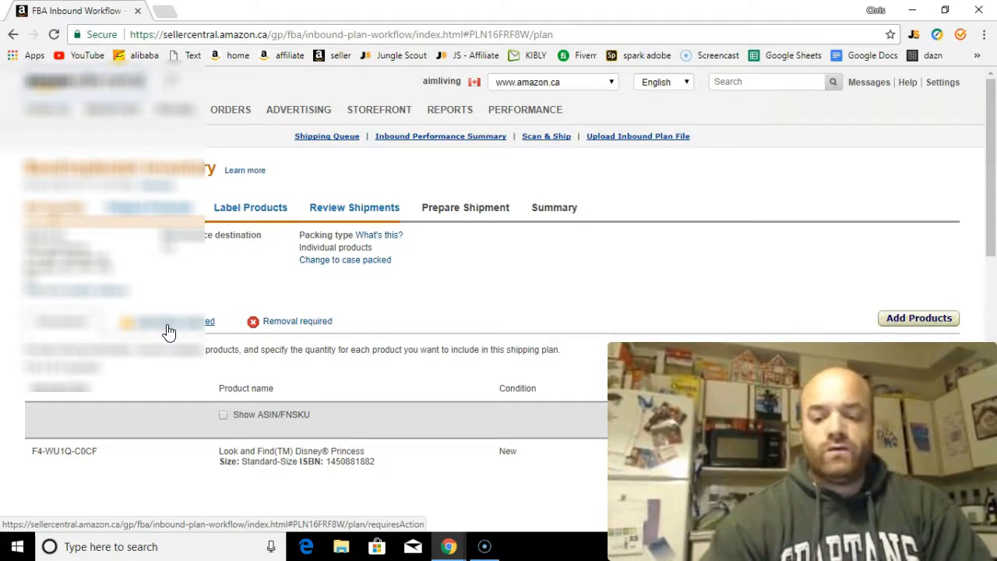
{"action": "scroll", "coordinate": [876, 327], "scroll_direction": "down", "scroll_amount": 2}
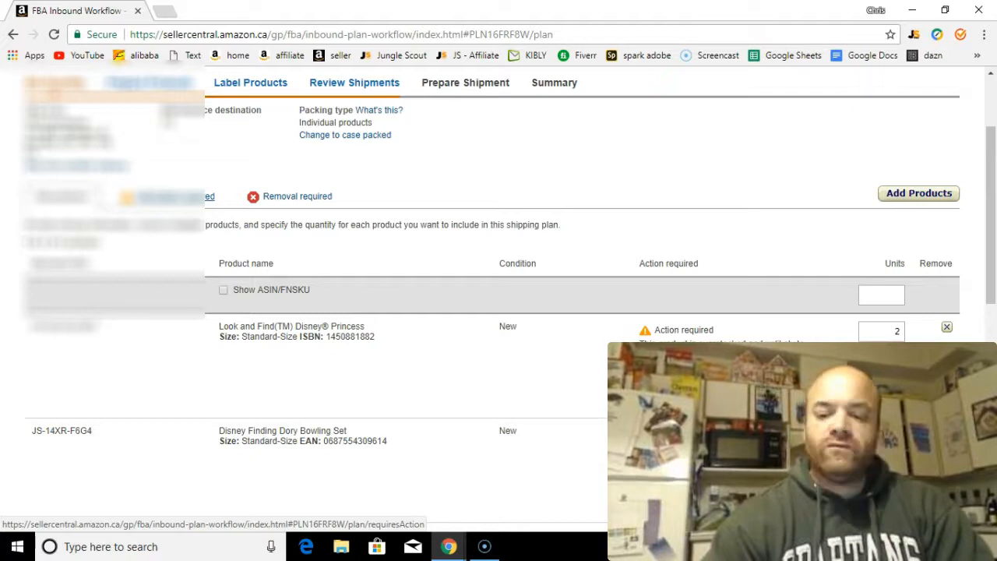
{"action": "scroll", "coordinate": [499, 312], "scroll_direction": "down", "scroll_amount": 1}
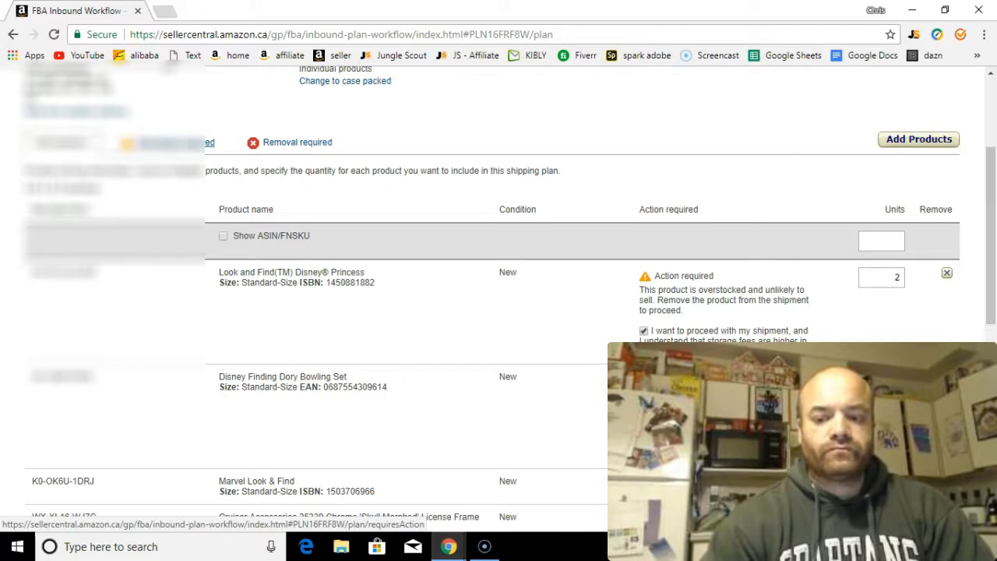
{"action": "scroll", "coordinate": [499, 296], "scroll_direction": "down", "scroll_amount": 1}
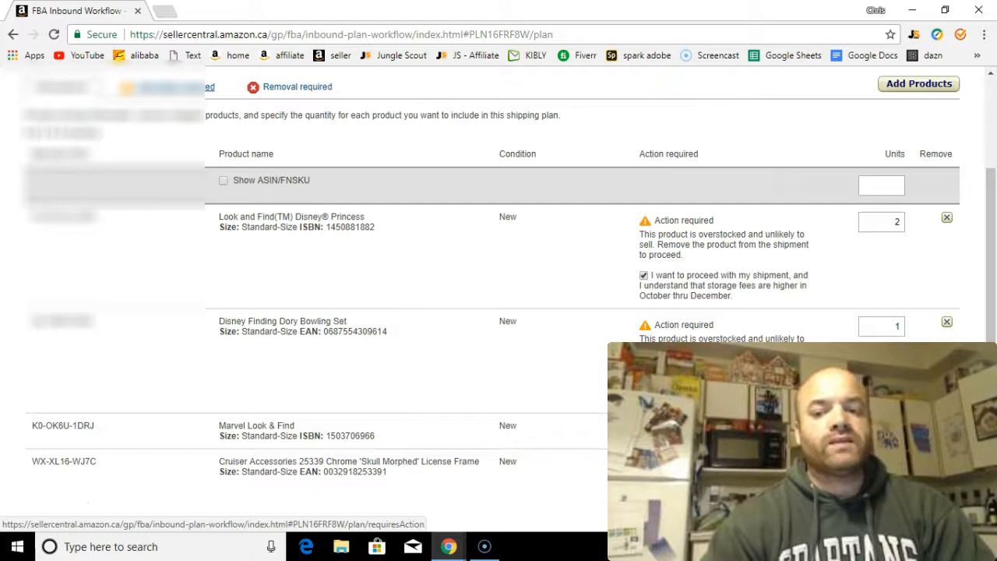
{"action": "scroll", "coordinate": [499, 296], "scroll_direction": "down", "scroll_amount": 1}
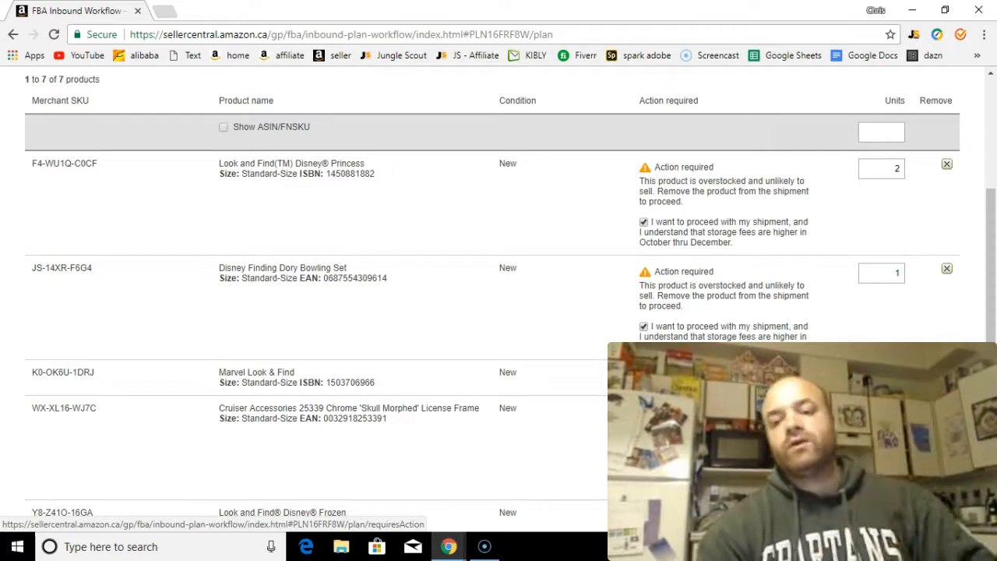
{"action": "scroll", "coordinate": [866, 345], "scroll_direction": "down", "scroll_amount": 2}
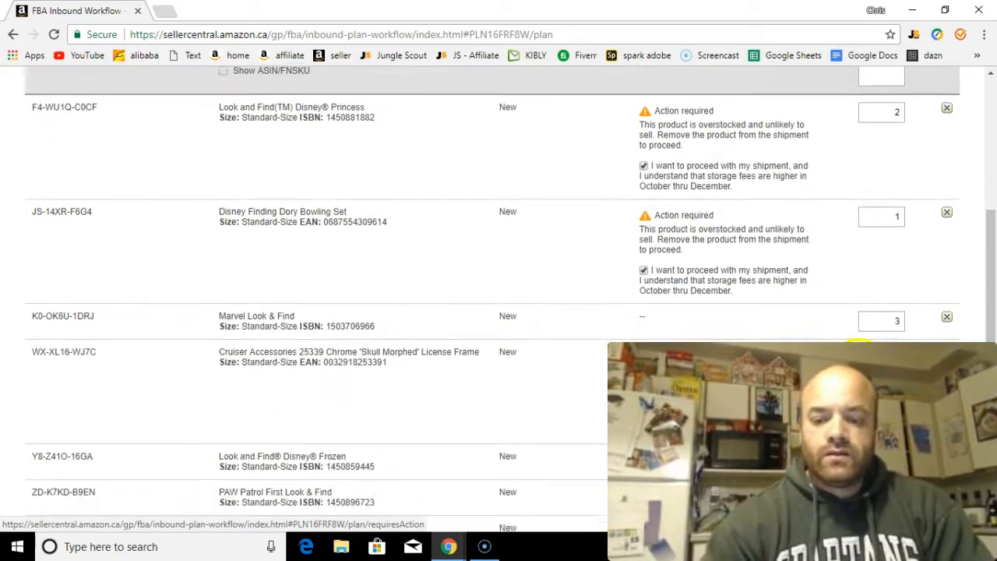
{"action": "scroll", "coordinate": [866, 344], "scroll_direction": "down", "scroll_amount": 1}
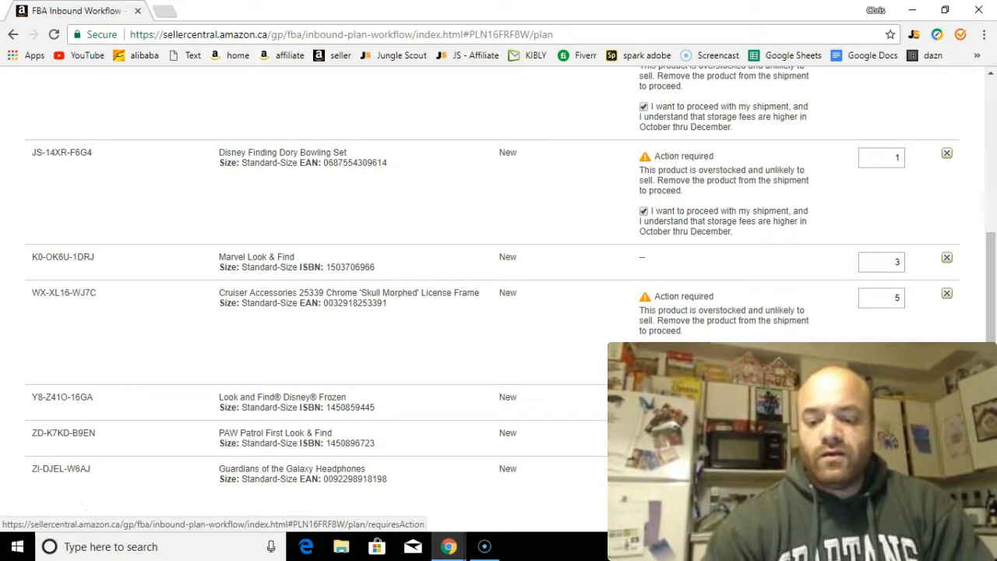
{"action": "scroll", "coordinate": [866, 345], "scroll_direction": "down", "scroll_amount": 2}
{"action": "scroll", "coordinate": [866, 344], "scroll_direction": "up", "scroll_amount": 1}
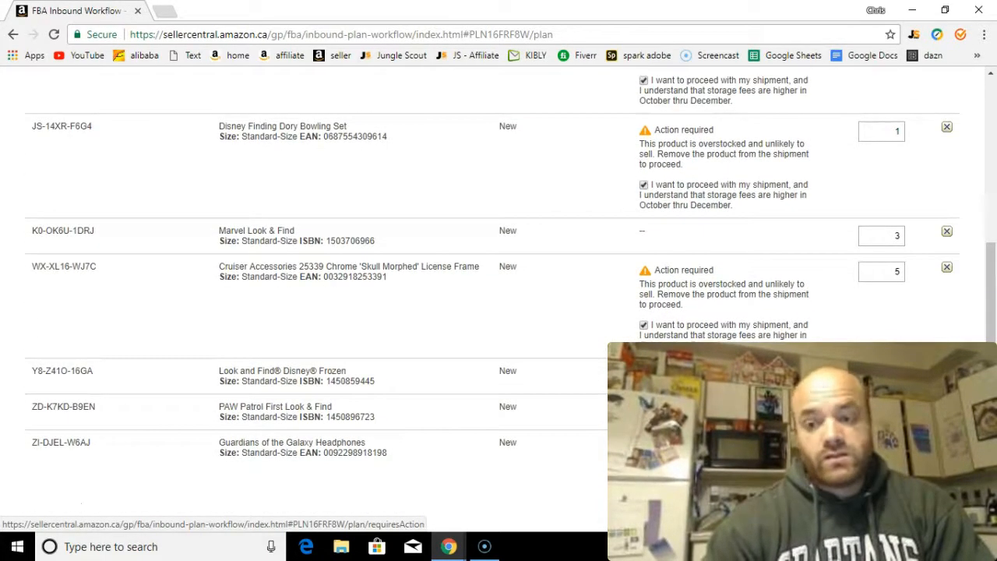
{"action": "scroll", "coordinate": [499, 296], "scroll_direction": "down", "scroll_amount": 4}
{"action": "scroll", "coordinate": [499, 296], "scroll_direction": "up", "scroll_amount": 6}
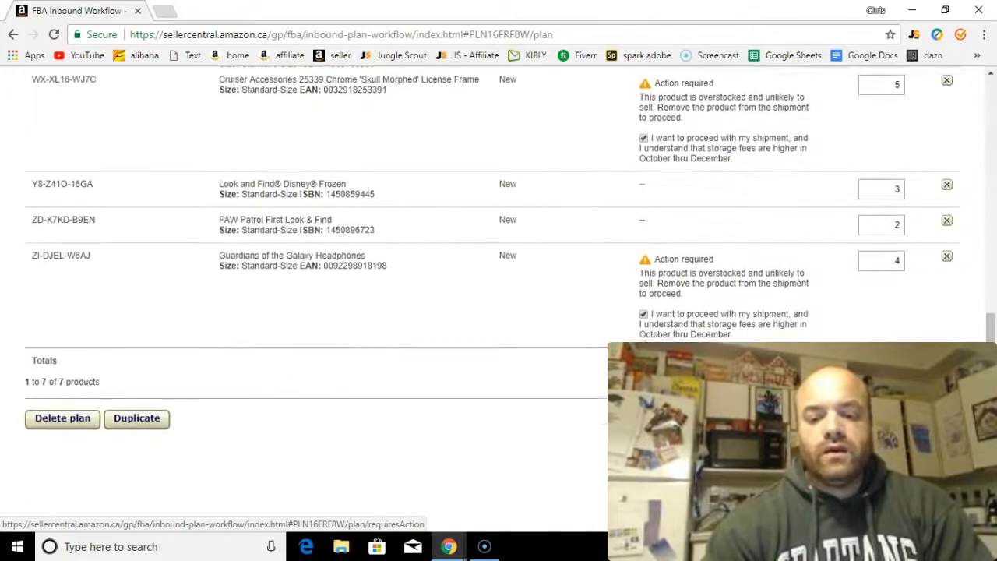
{"action": "scroll", "coordinate": [499, 296], "scroll_direction": "up", "scroll_amount": 3}
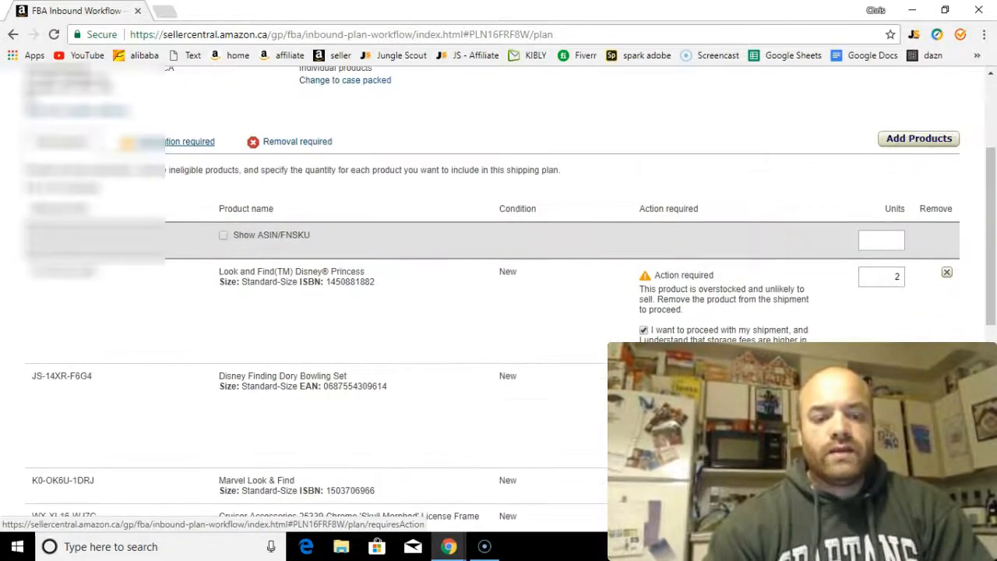
{"action": "left_click", "coordinate": [193, 195]}
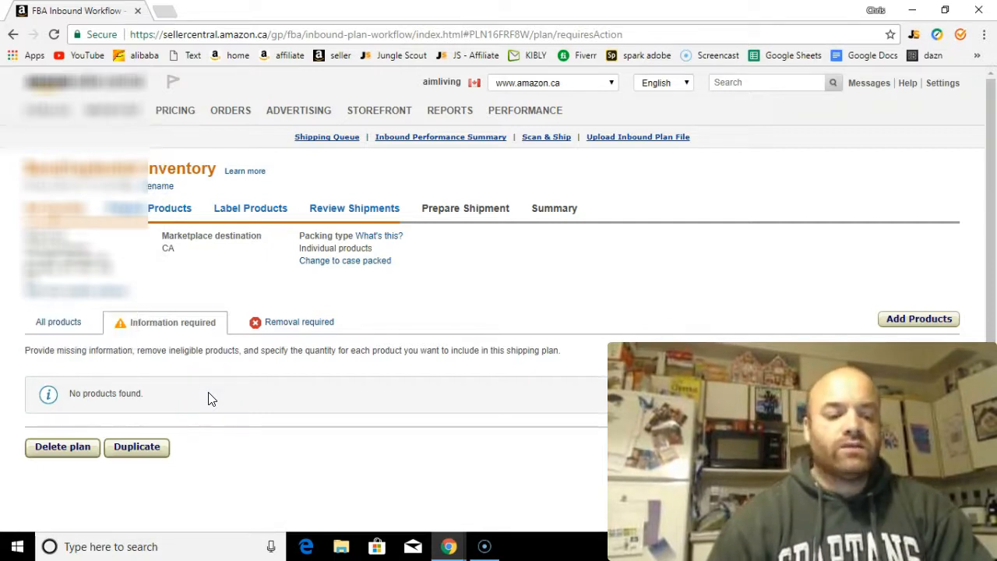
Step: Return to All products and view the Totals row: 20 units across 7 products
{"action": "left_click", "coordinate": [61, 321]}
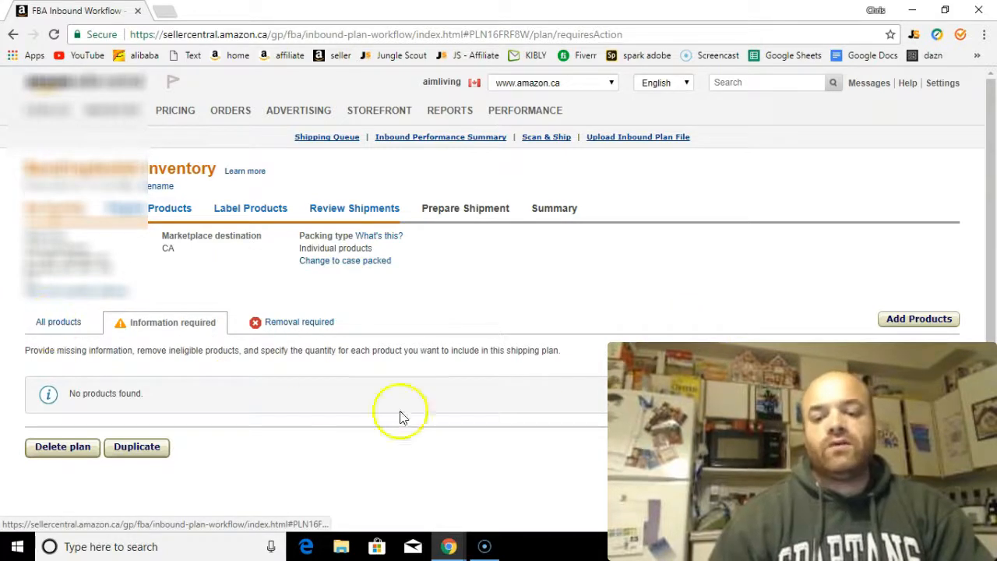
{"action": "left_click", "coordinate": [62, 322]}
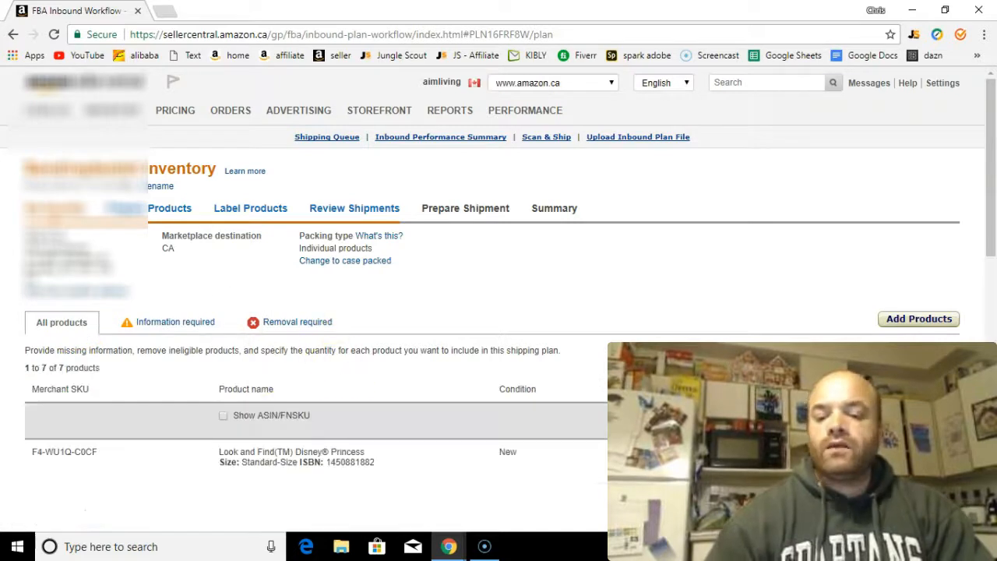
{"action": "scroll", "coordinate": [846, 335], "scroll_direction": "down", "scroll_amount": 15}
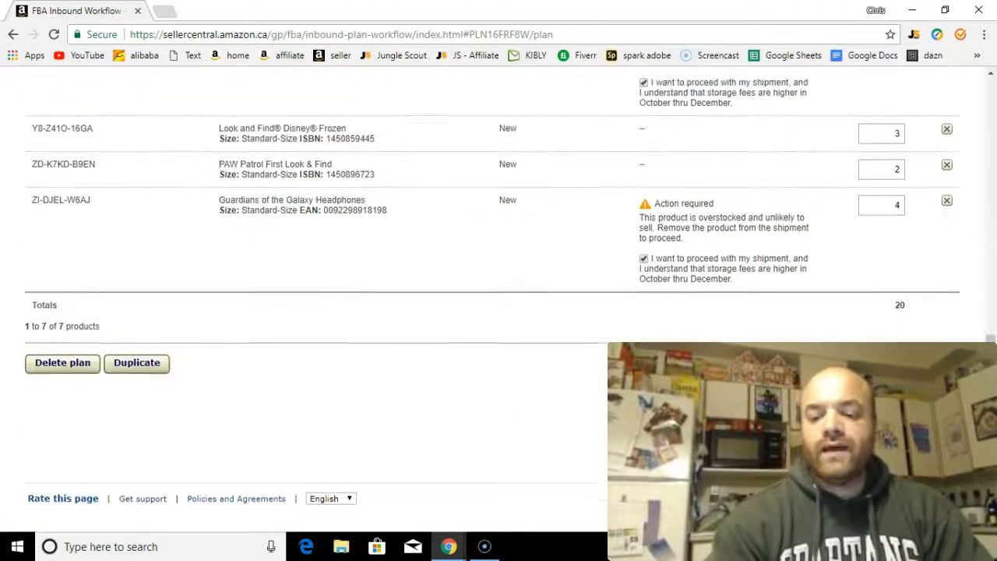
Step: Continue to the Prepare Products page and look over the product list
{"action": "left_click", "coordinate": [924, 381]}
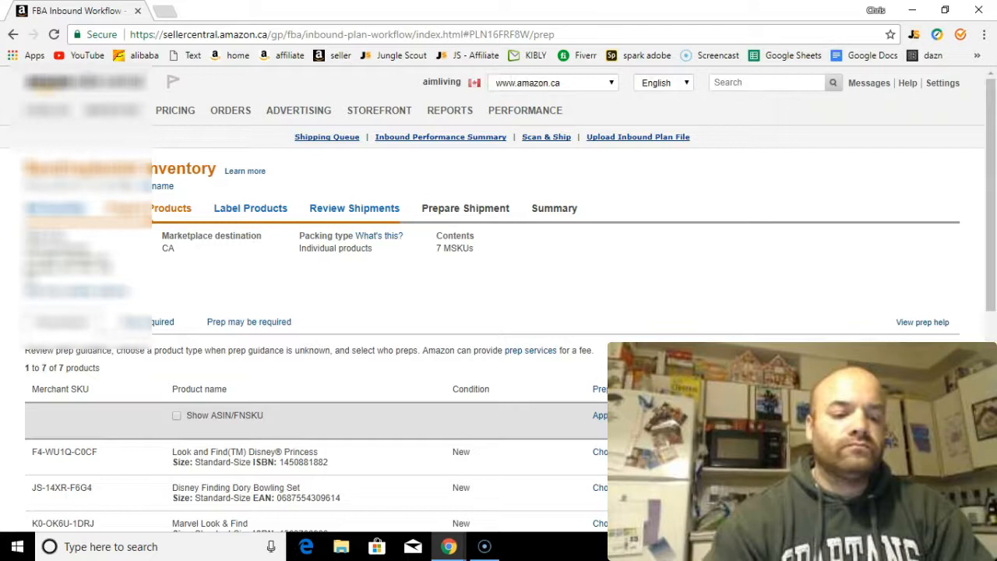
{"action": "scroll", "coordinate": [888, 330], "scroll_direction": "down", "scroll_amount": 3}
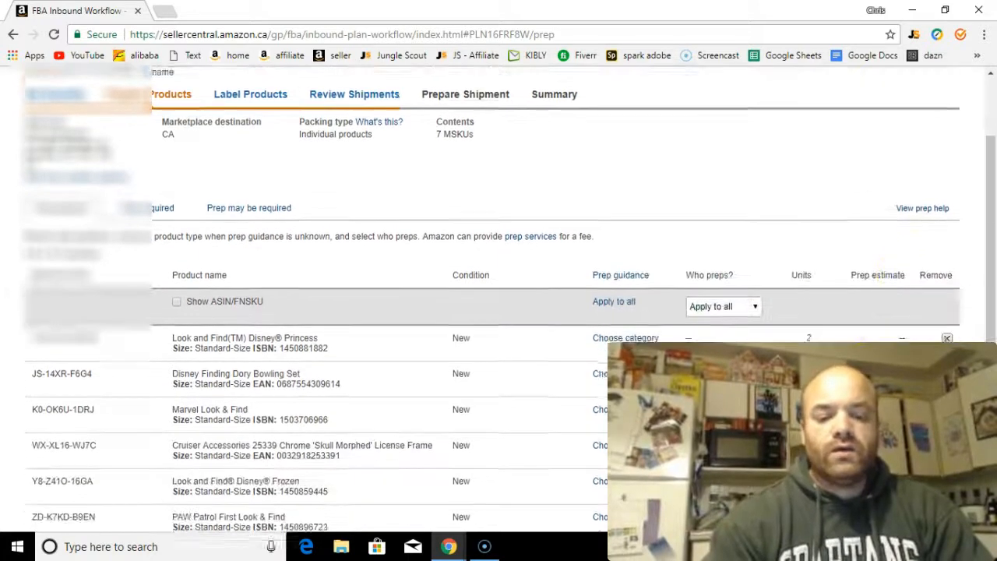
{"action": "scroll", "coordinate": [888, 331], "scroll_direction": "down", "scroll_amount": 2}
{"action": "scroll", "coordinate": [888, 331], "scroll_direction": "up", "scroll_amount": 1}
{"action": "scroll", "coordinate": [506, 304], "scroll_direction": "up", "scroll_amount": 2}
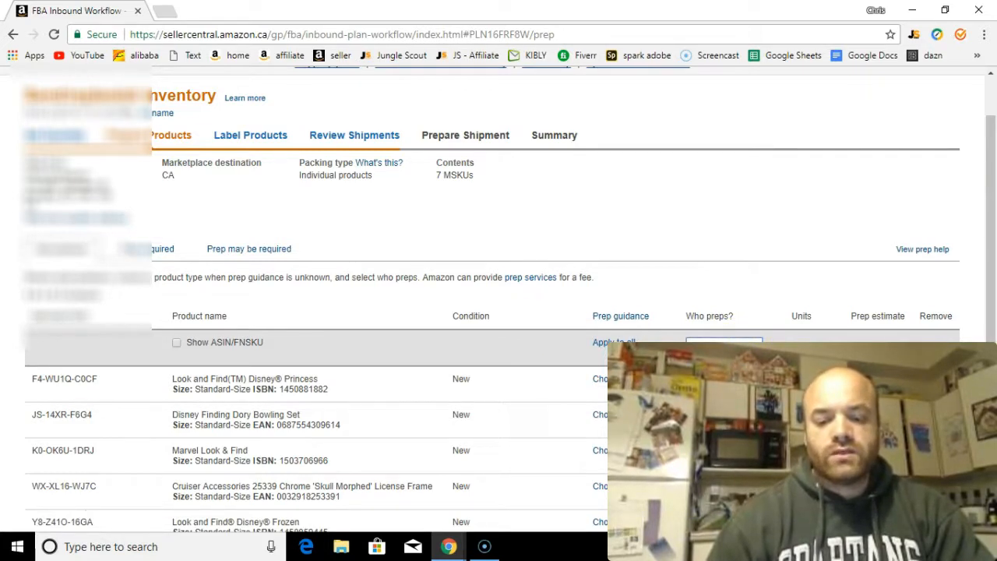
{"action": "left_click_drag", "start_coordinate": [993, 295], "coordinate": [995, 419]}
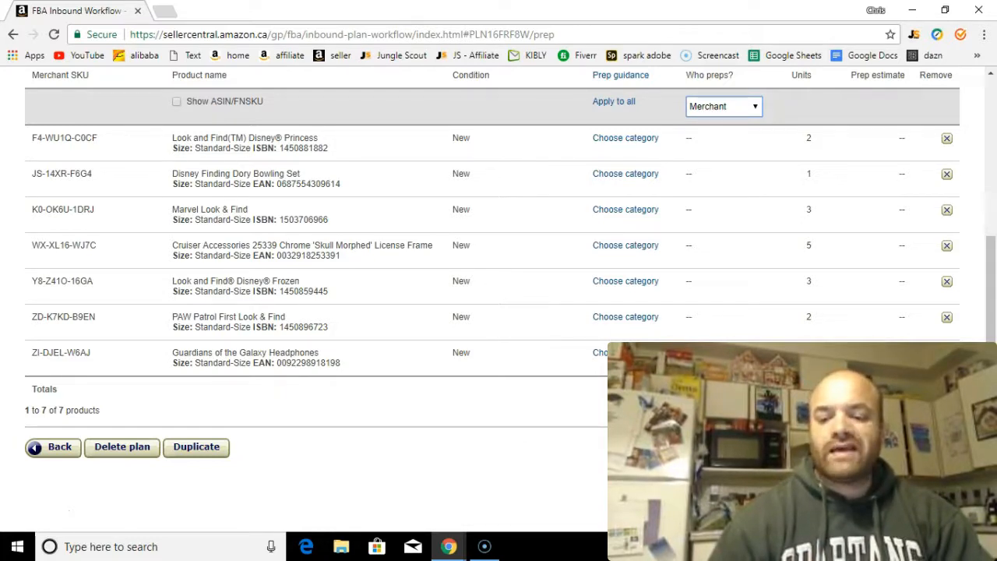
{"action": "scroll", "coordinate": [991, 335], "scroll_direction": "up", "scroll_amount": 1}
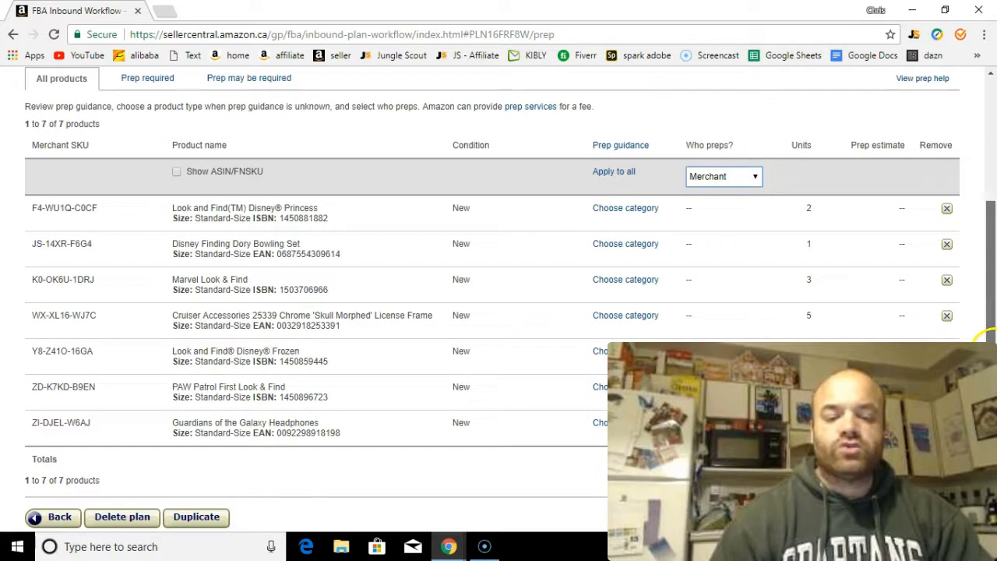
{"action": "scroll", "coordinate": [986, 336], "scroll_direction": "down", "scroll_amount": 1}
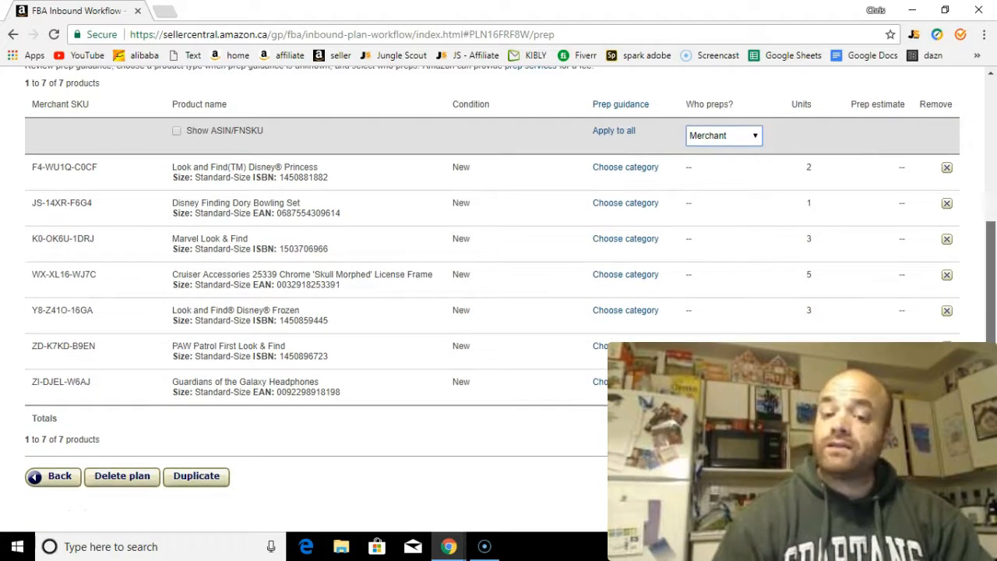
{"action": "scroll", "coordinate": [988, 337], "scroll_direction": "up", "scroll_amount": 1}
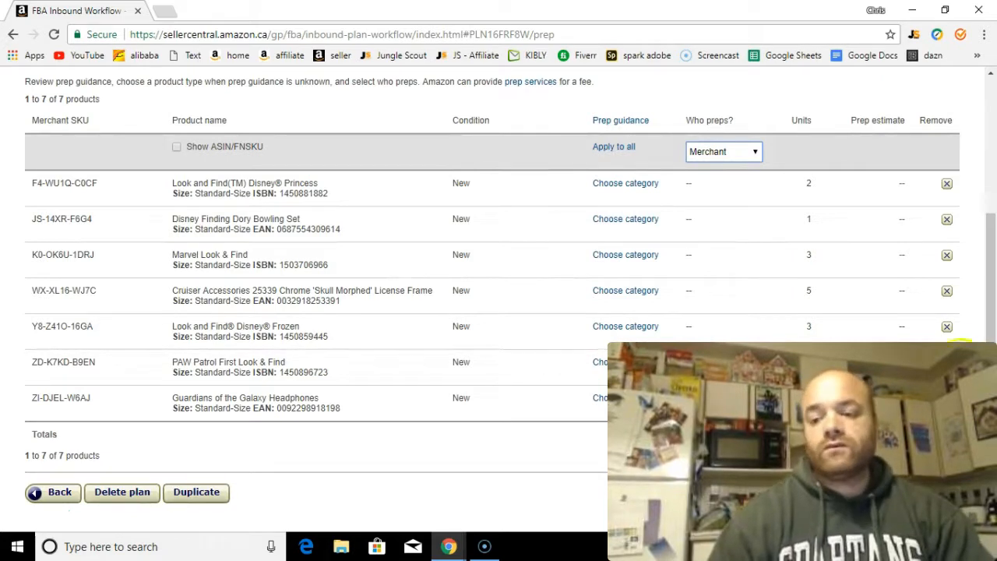
{"action": "left_click_drag", "start_coordinate": [992, 340], "coordinate": [994, 319]}
Step: Set Who preps to Amazon, then back to Merchant, and continue to Label Products
{"action": "left_click", "coordinate": [752, 207]}
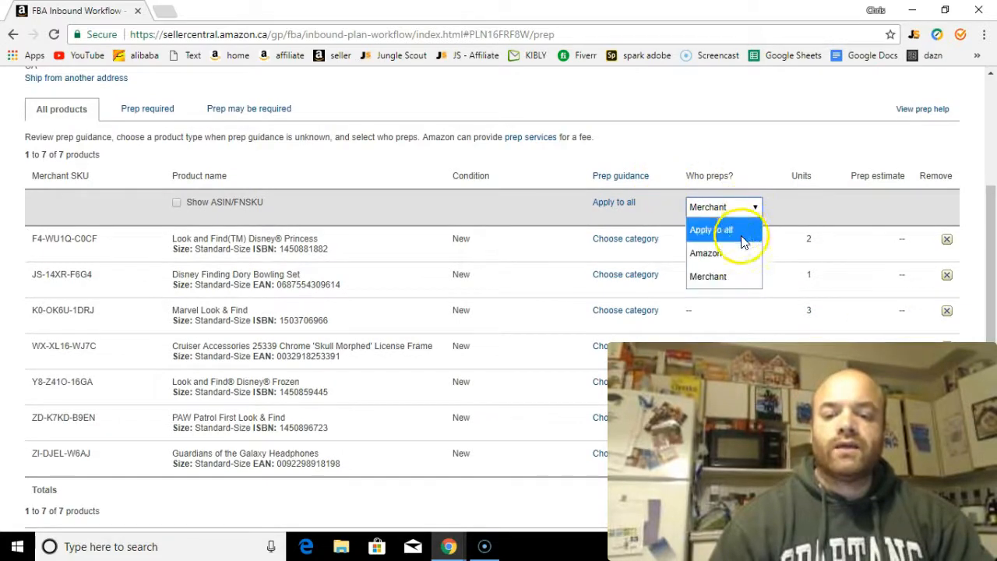
{"action": "left_click", "coordinate": [738, 254]}
{"action": "left_click_drag", "start_coordinate": [992, 257], "coordinate": [994, 318]}
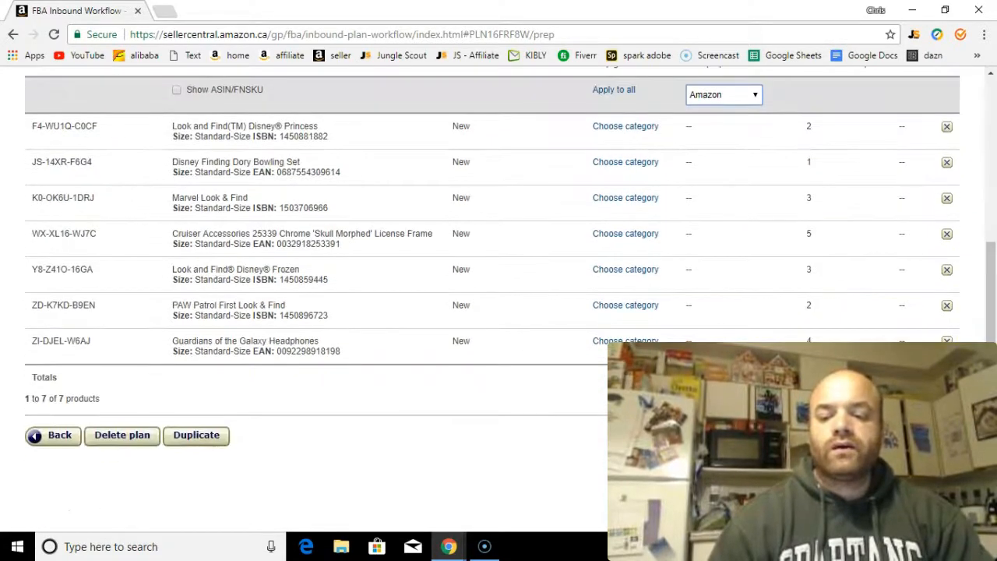
{"action": "left_click", "coordinate": [727, 97]}
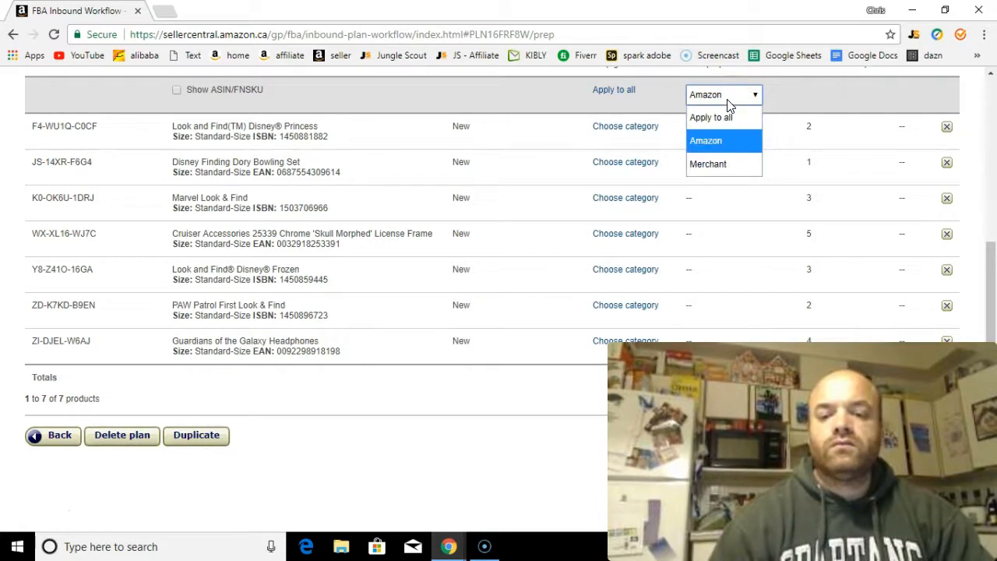
{"action": "left_click", "coordinate": [730, 173]}
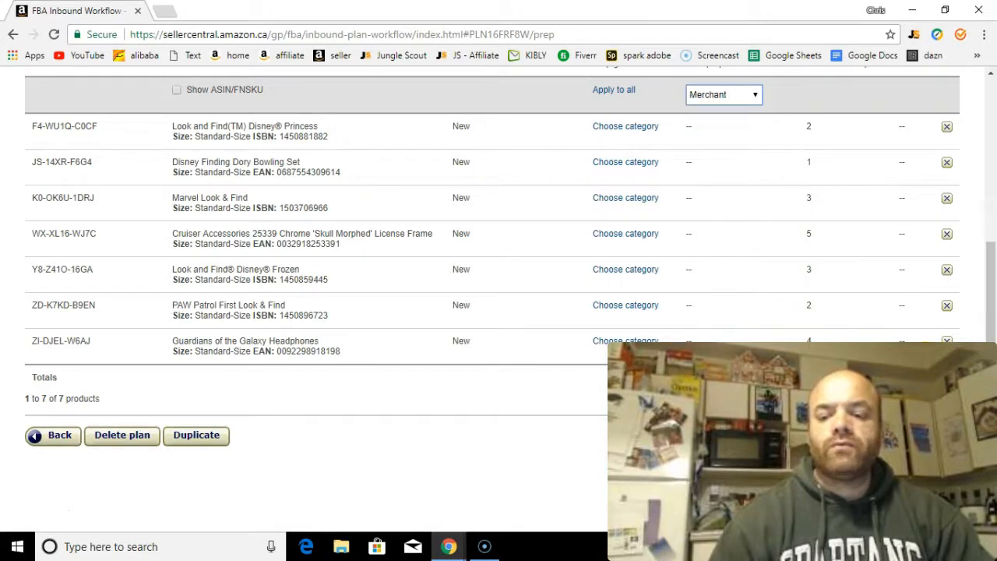
{"action": "left_click", "coordinate": [924, 436]}
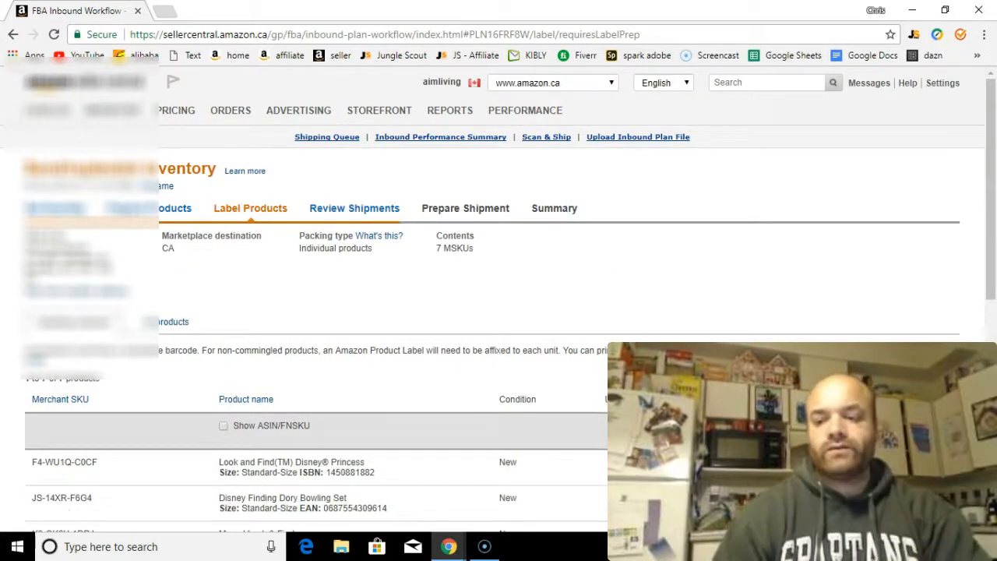
Step: Set Who labels to Amazon for all seven products and continue to Review Shipments
{"action": "left_click", "coordinate": [989, 279]}
{"action": "left_click_drag", "start_coordinate": [989, 278], "coordinate": [989, 392]}
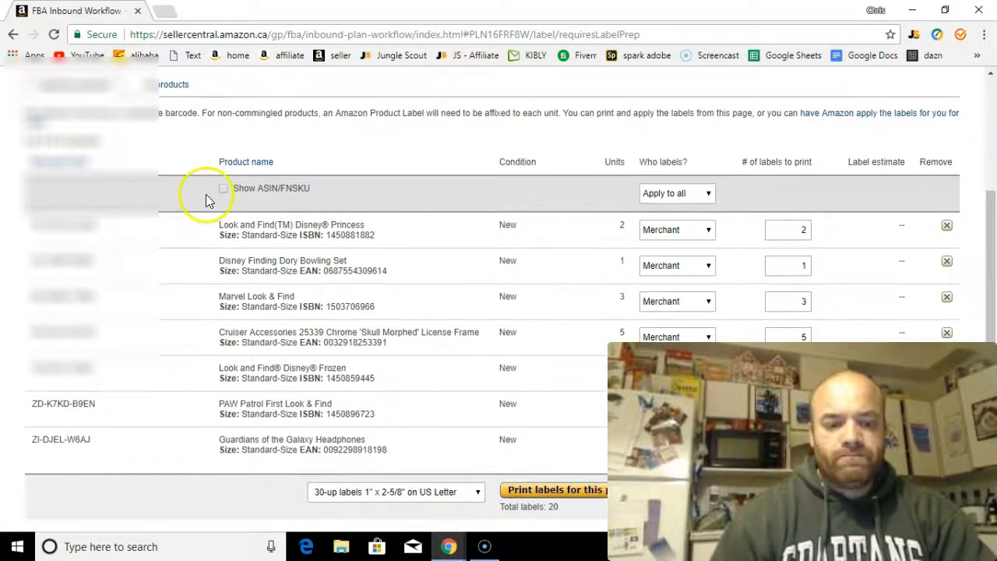
{"action": "left_click", "coordinate": [693, 193]}
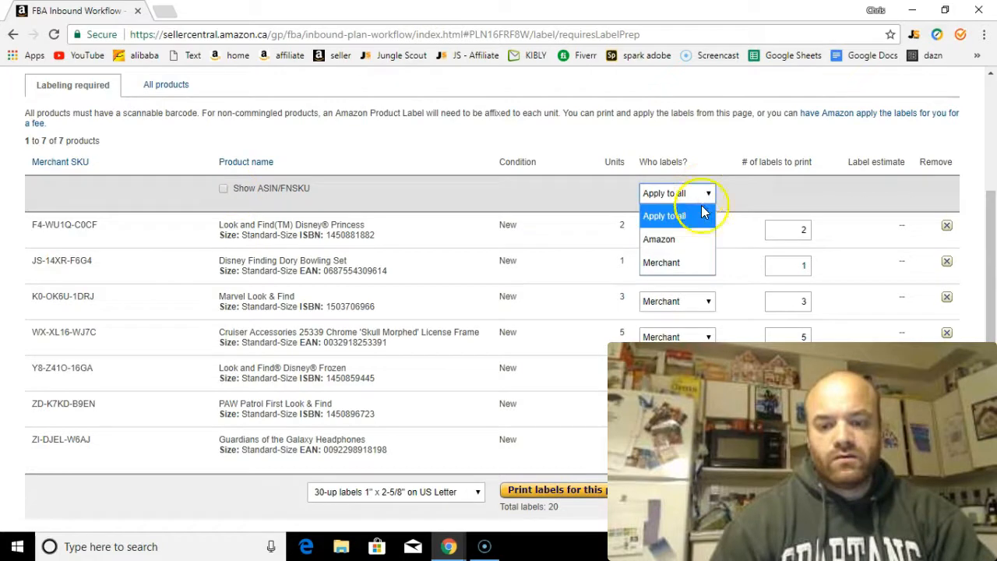
{"action": "left_click", "coordinate": [692, 240]}
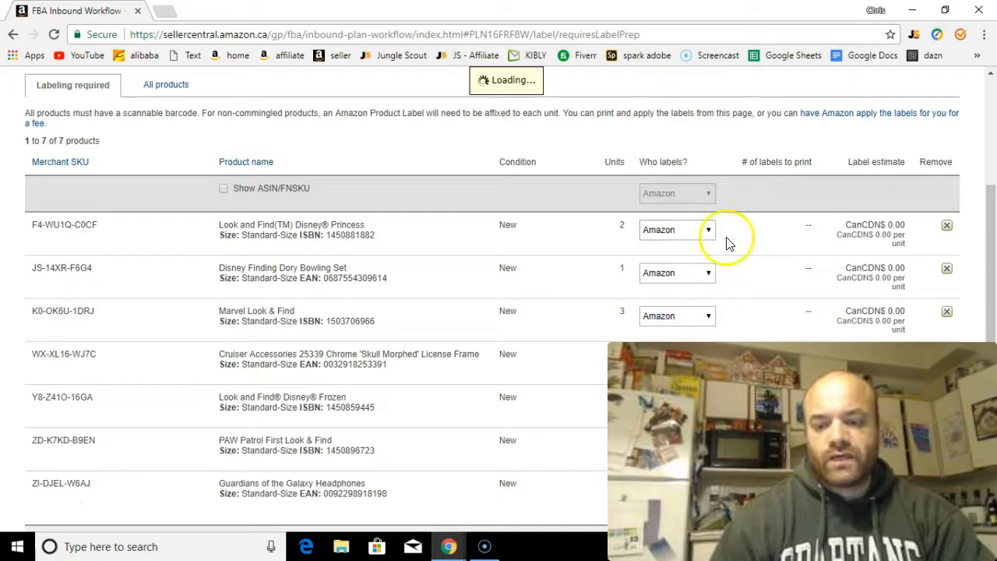
{"action": "left_click_drag", "start_coordinate": [991, 248], "coordinate": [992, 327]}
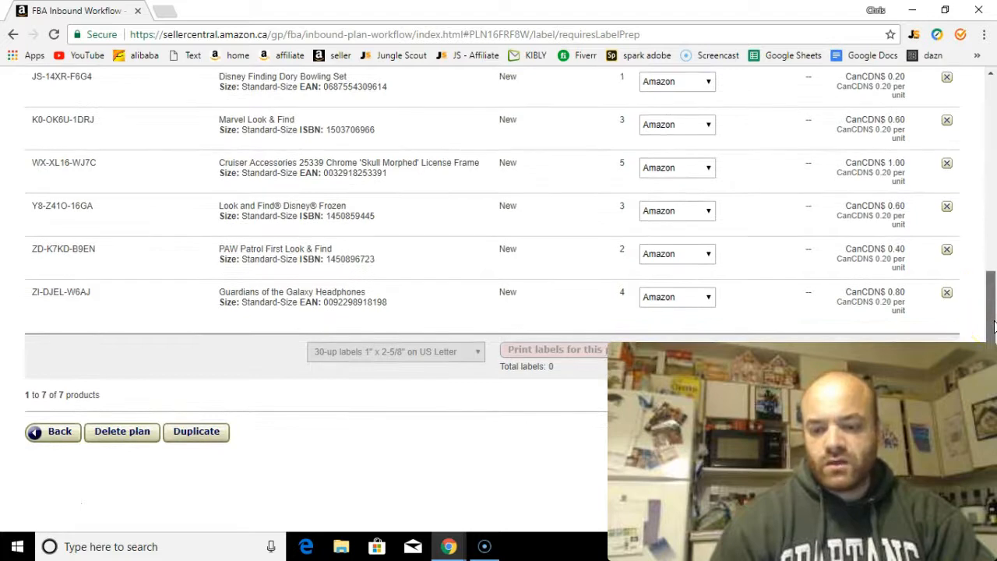
{"action": "mouse_move", "coordinate": [993, 328]}
{"action": "left_mouse_down"}
{"action": "mouse_move", "coordinate": [989, 223]}
{"action": "mouse_move", "coordinate": [988, 319]}
{"action": "left_mouse_up"}
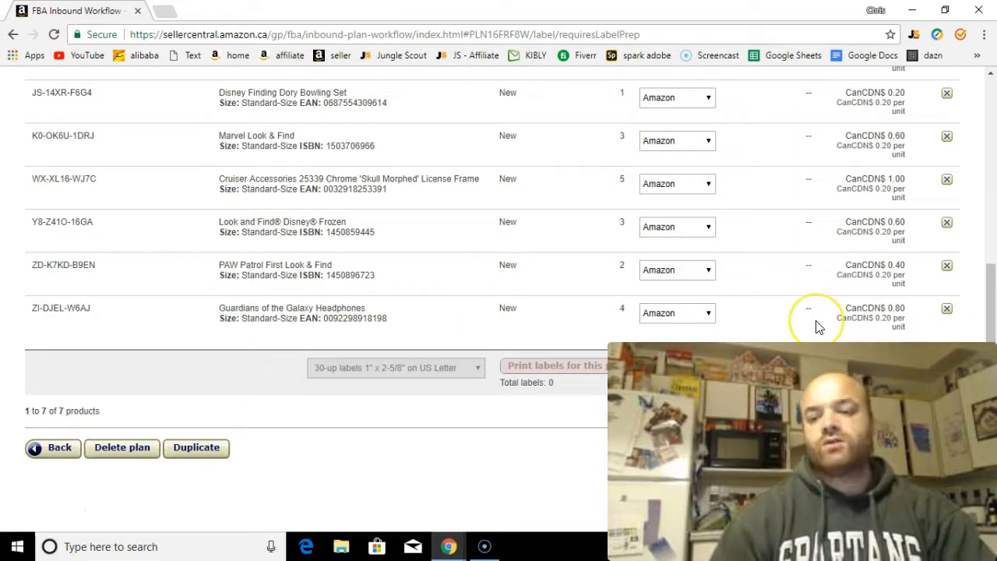
{"action": "mouse_move", "coordinate": [989, 302]}
{"action": "left_mouse_down"}
{"action": "mouse_move", "coordinate": [996, 248]}
{"action": "mouse_move", "coordinate": [991, 317]}
{"action": "left_mouse_up"}
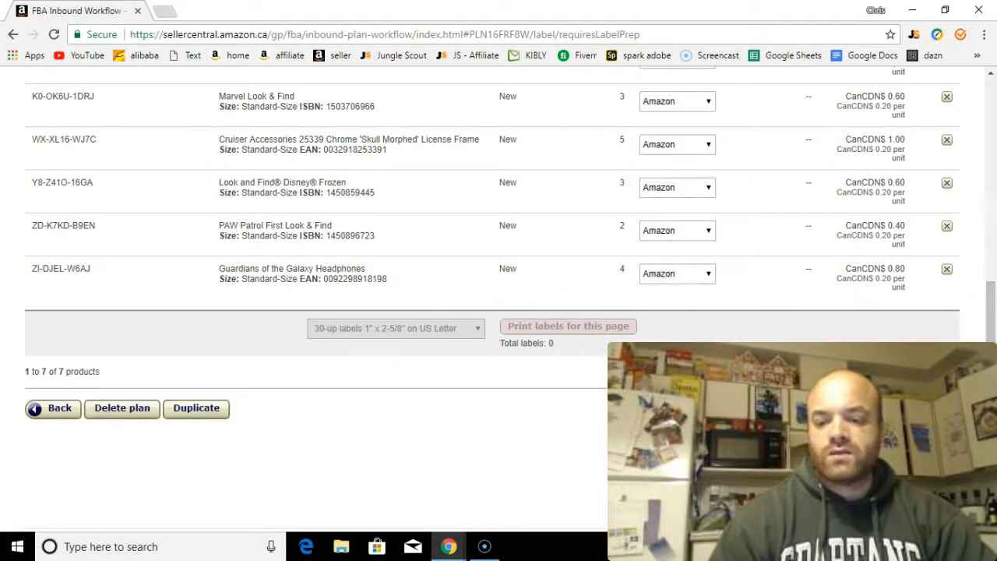
{"action": "left_click", "coordinate": [925, 408]}
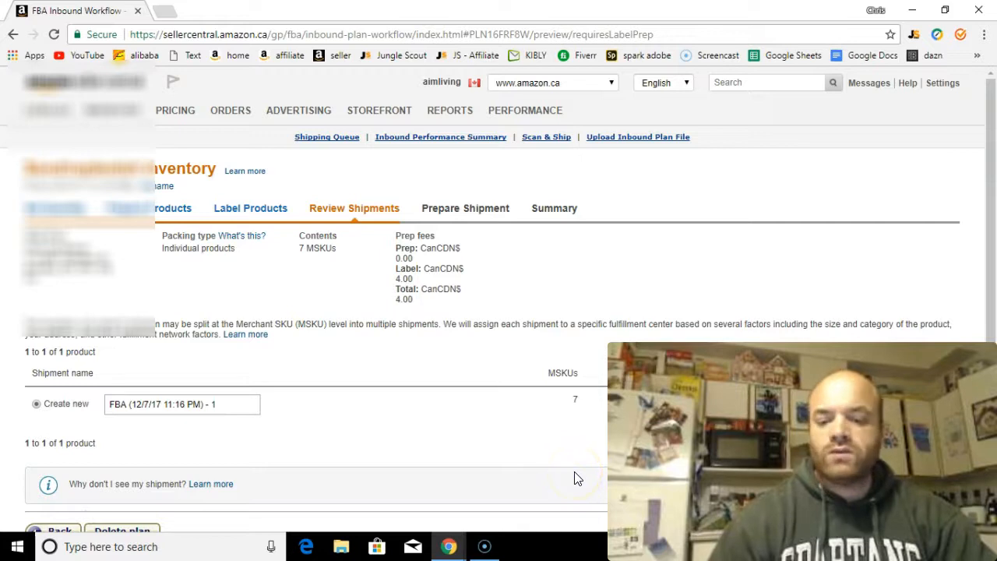
Step: Append '(GOG, Dory, Spill, books)' to the shipment name and approve the shipment
{"action": "left_click", "coordinate": [249, 406]}
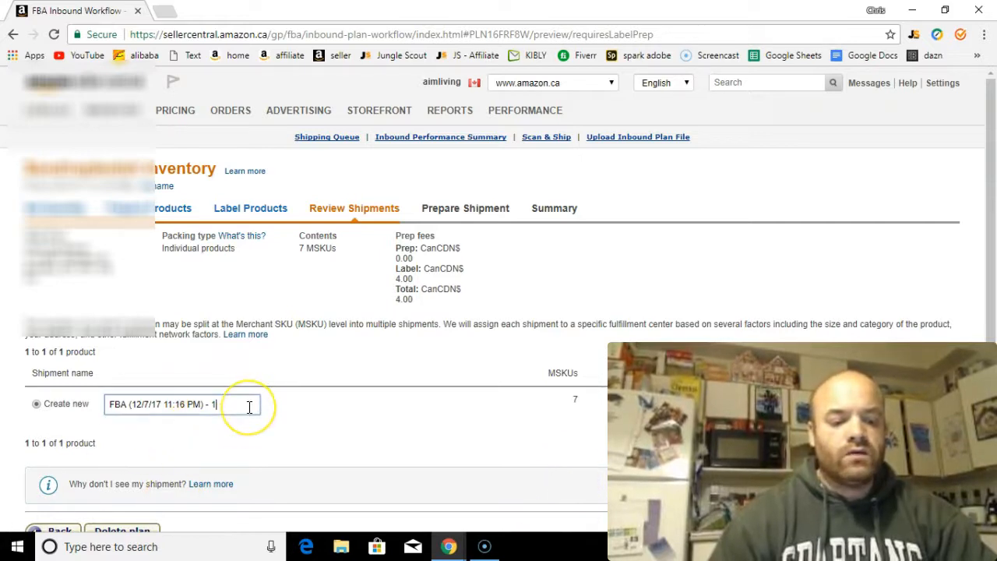
{"action": "type", "text": "(GOG"}
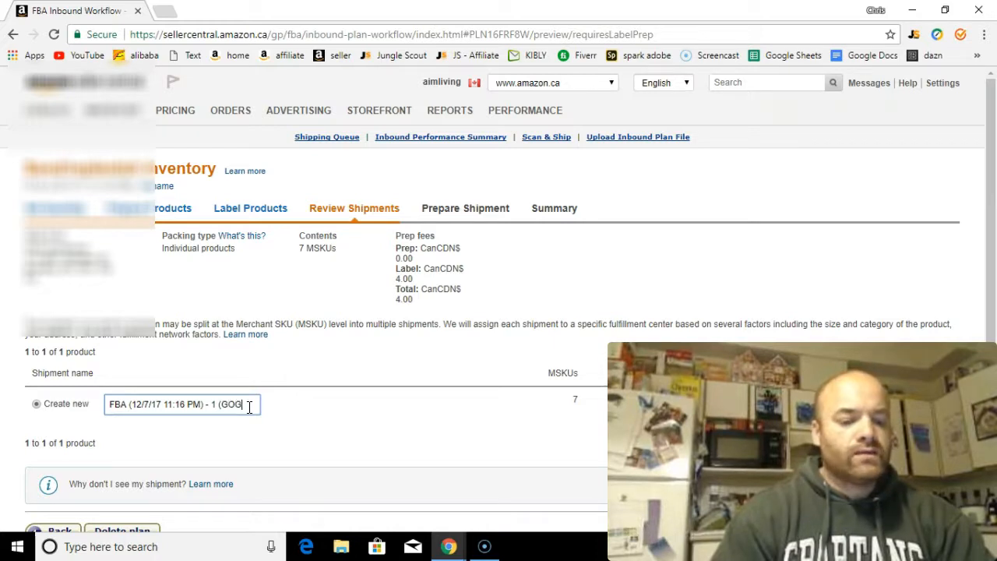
{"action": "type", "text": ", Dor"}
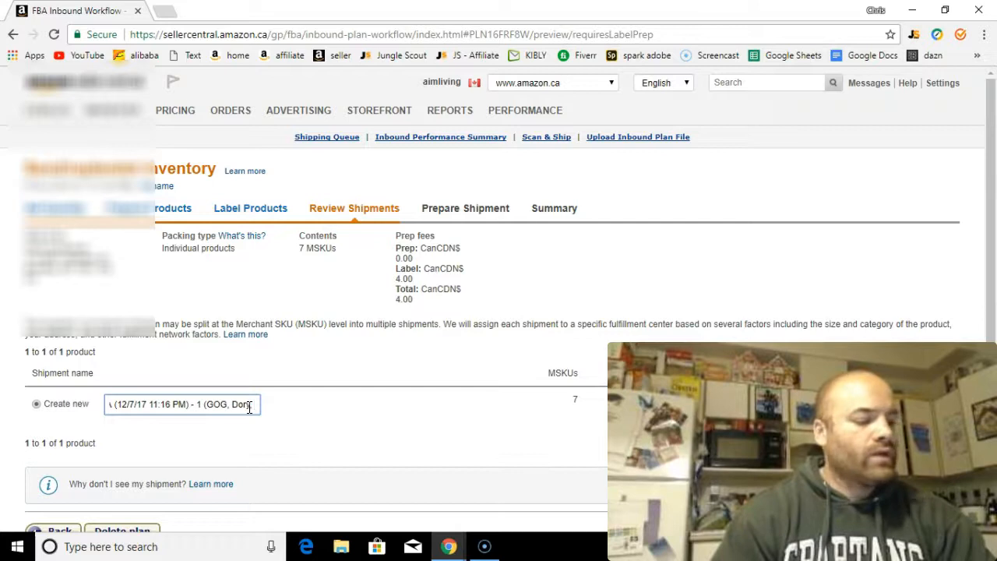
{"action": "type", "text": "y, Sp"}
{"action": "type", "text": "il"}
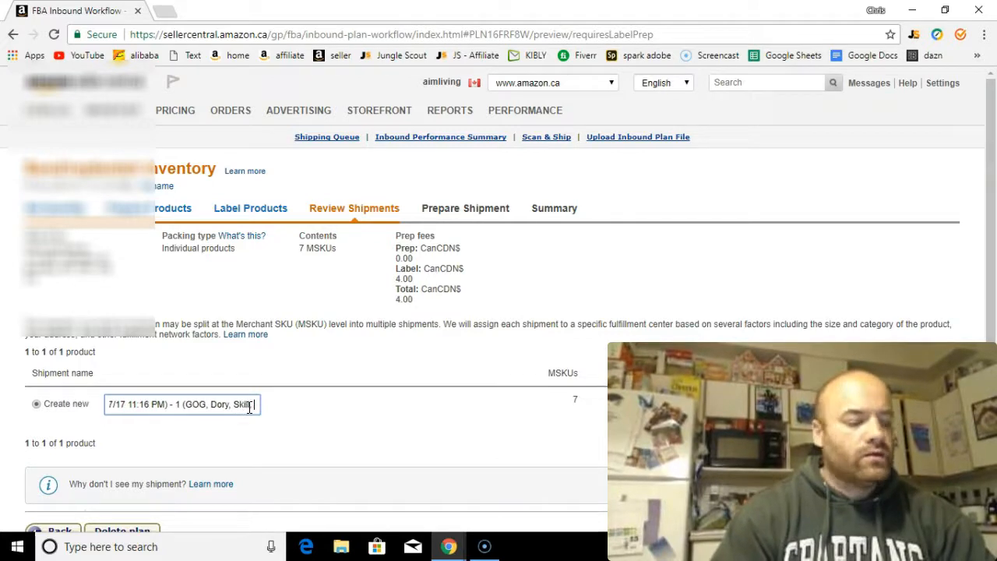
{"action": "type", "text": "l, books)"}
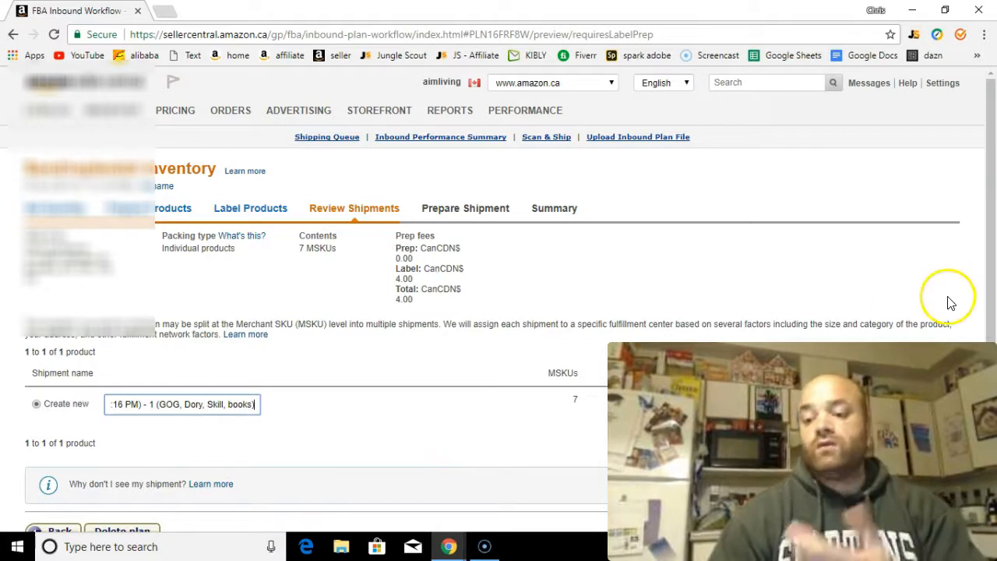
{"action": "left_click_drag", "start_coordinate": [990, 267], "coordinate": [995, 319]}
{"action": "left_click", "coordinate": [912, 468]}
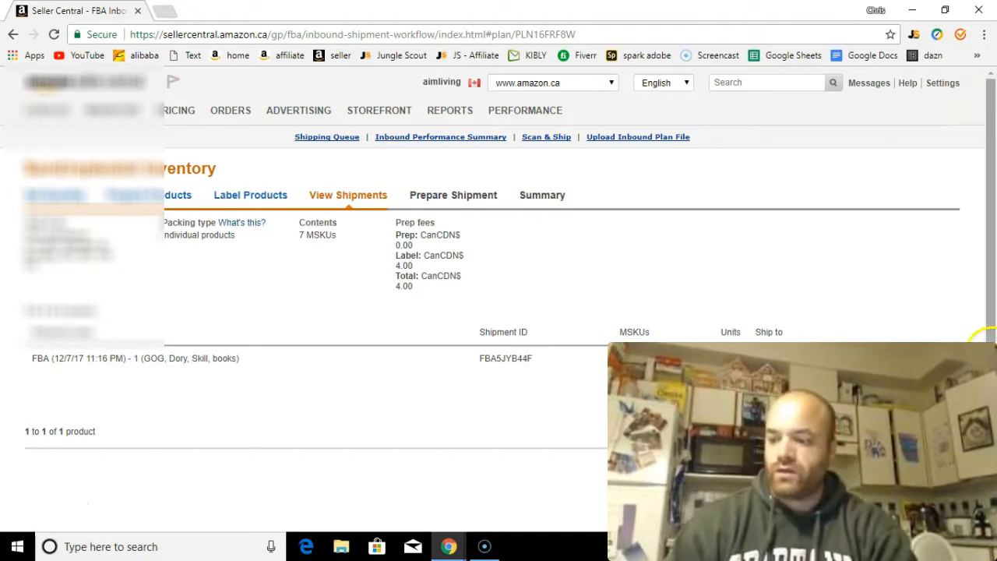
Step: Work on the shipment and bring up its Small parcel delivery UPS shipping service
{"action": "scroll", "coordinate": [498, 260], "scroll_direction": "down", "scroll_amount": 1}
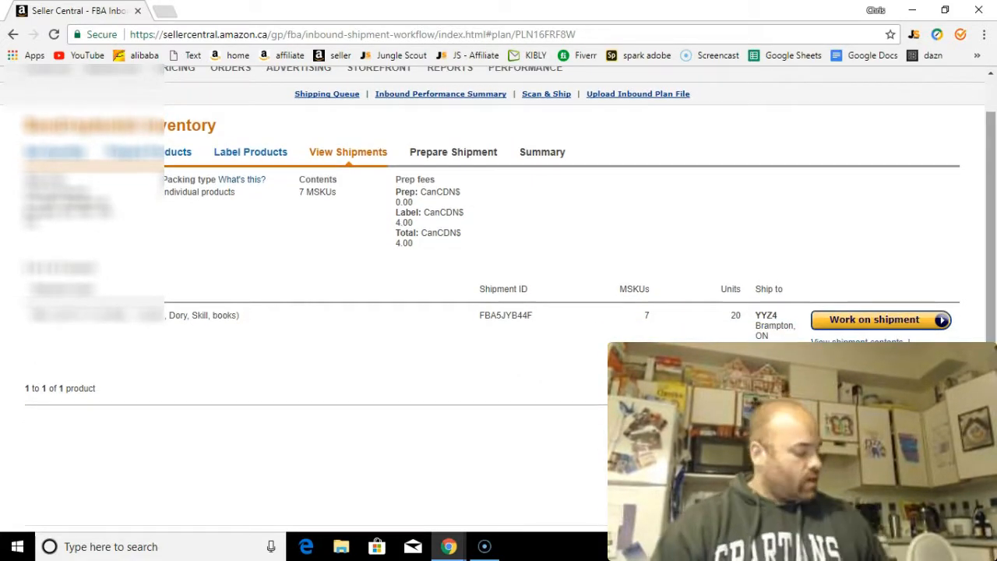
{"action": "left_click", "coordinate": [927, 326]}
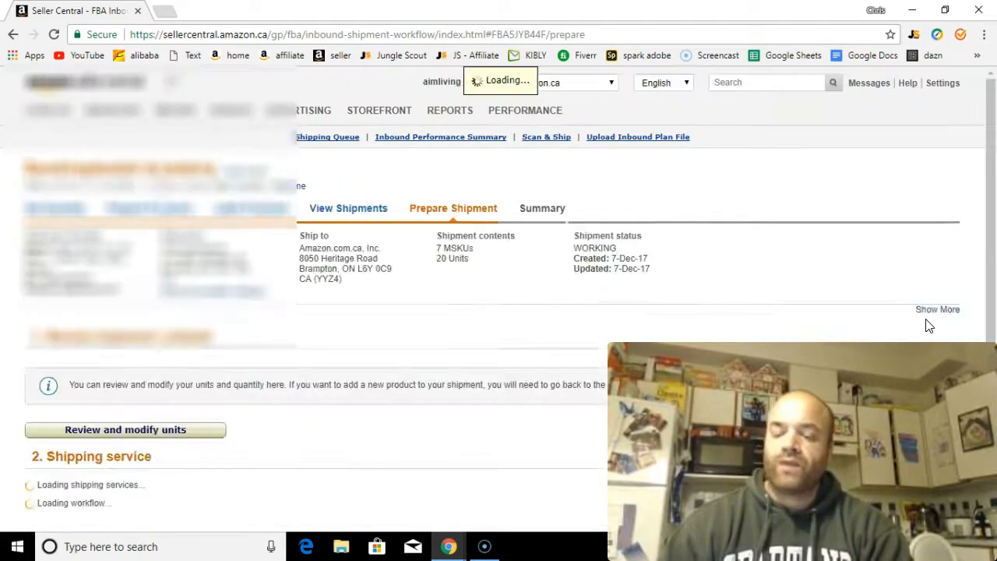
{"action": "left_click_drag", "start_coordinate": [984, 223], "coordinate": [994, 343]}
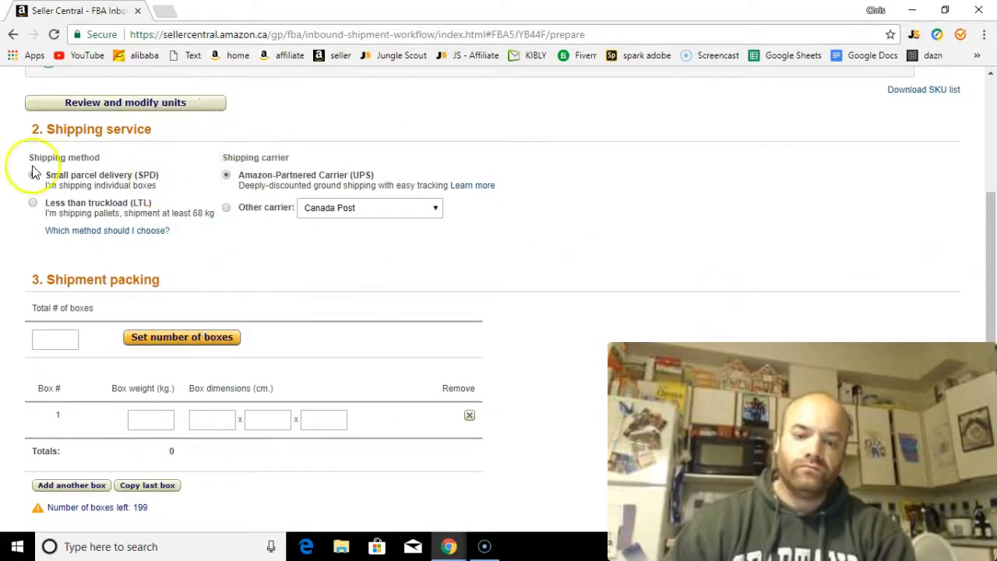
{"action": "left_click_drag", "start_coordinate": [992, 311], "coordinate": [994, 300]}
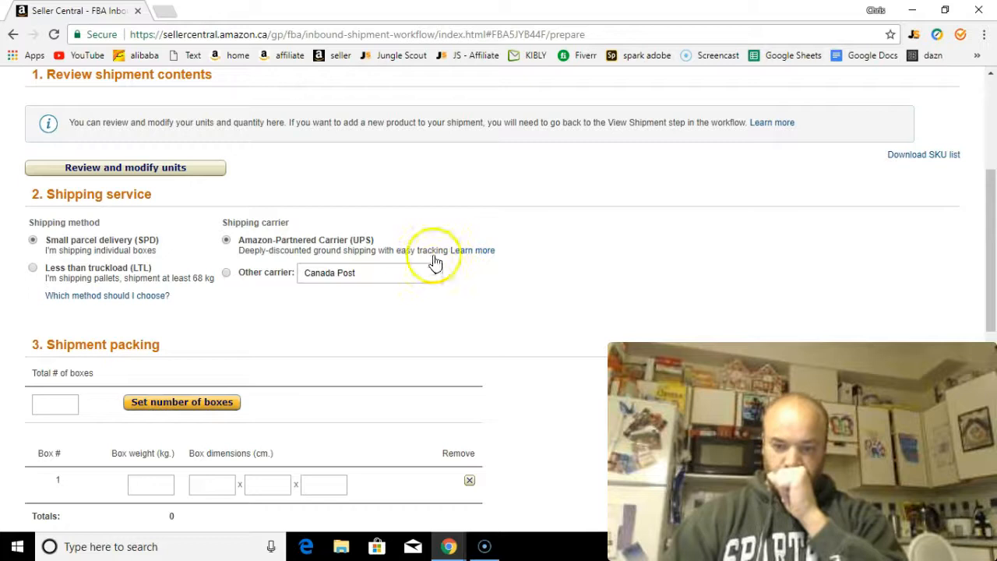
Step: Enter 1 as the total number of boxes, then move to the box weight field
{"action": "scroll", "coordinate": [984, 233], "scroll_direction": "down", "scroll_amount": 1}
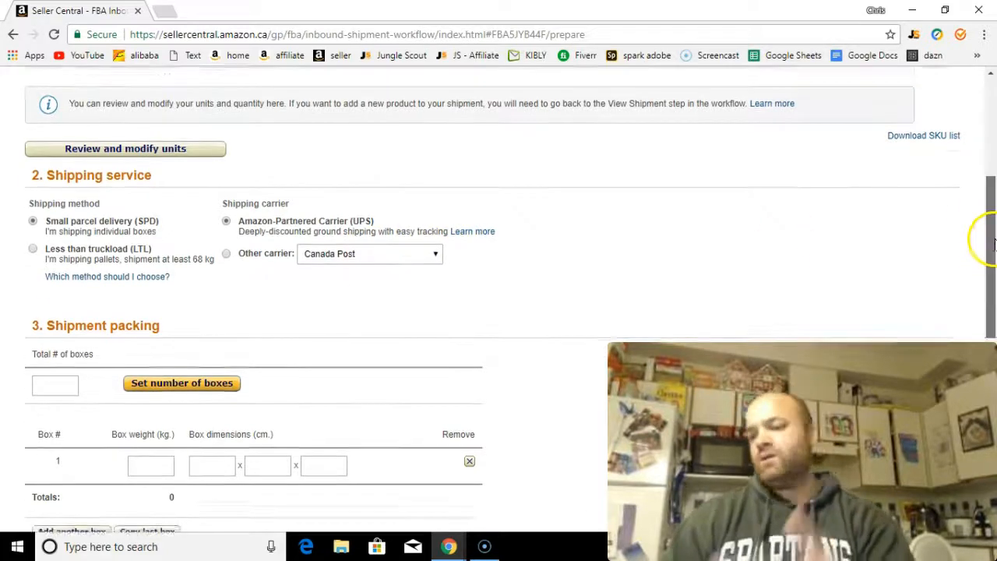
{"action": "mouse_move", "coordinate": [993, 249]}
{"action": "left_mouse_down"}
{"action": "mouse_move", "coordinate": [993, 258]}
{"action": "mouse_move", "coordinate": [995, 244]}
{"action": "left_mouse_up"}
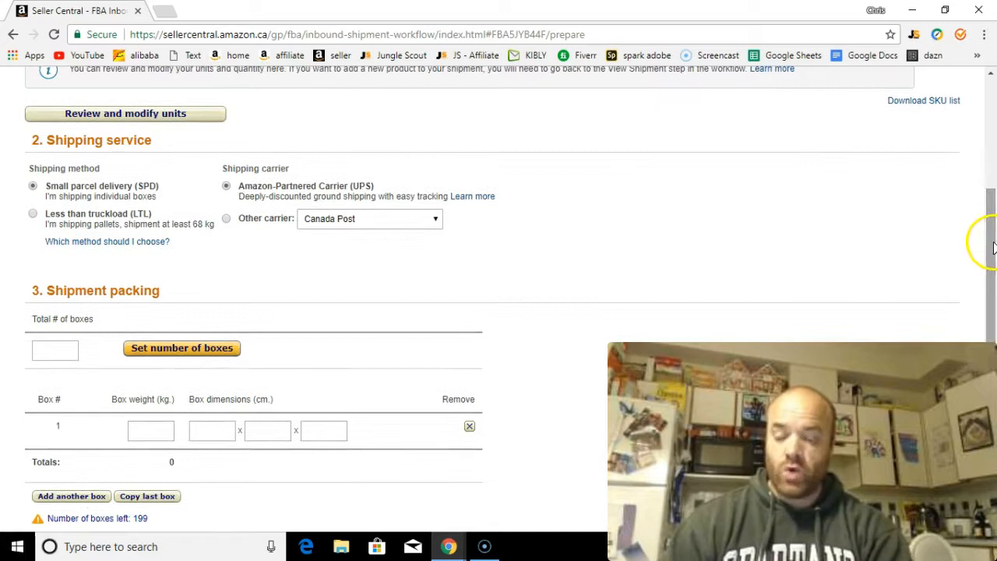
{"action": "left_click", "coordinate": [47, 348]}
{"action": "type", "text": "1"}
{"action": "left_click", "coordinate": [146, 429]}
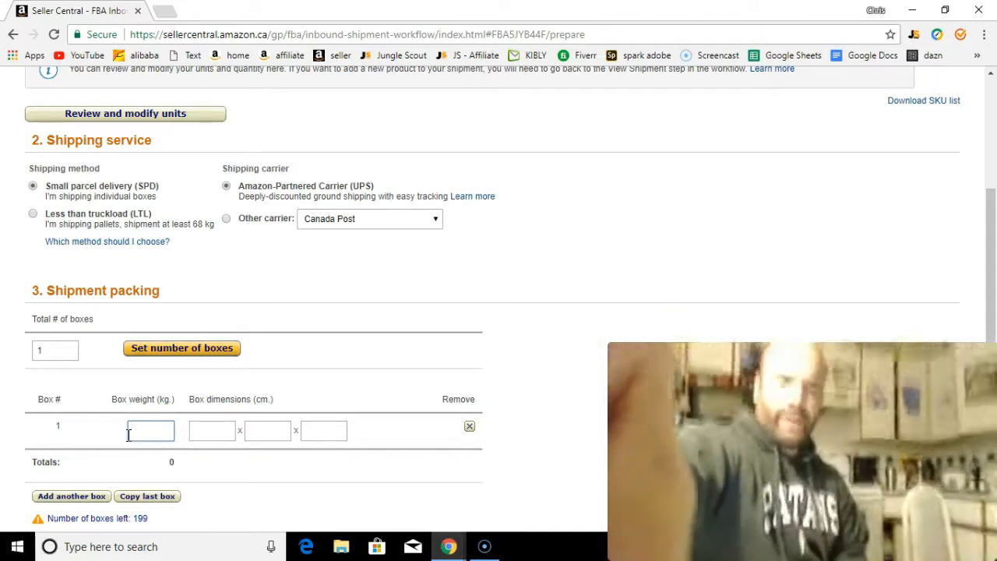
Step: Enter a box weight of 4.8 kg
{"action": "left_click", "coordinate": [159, 437]}
{"action": "type", "text": "4.8"}
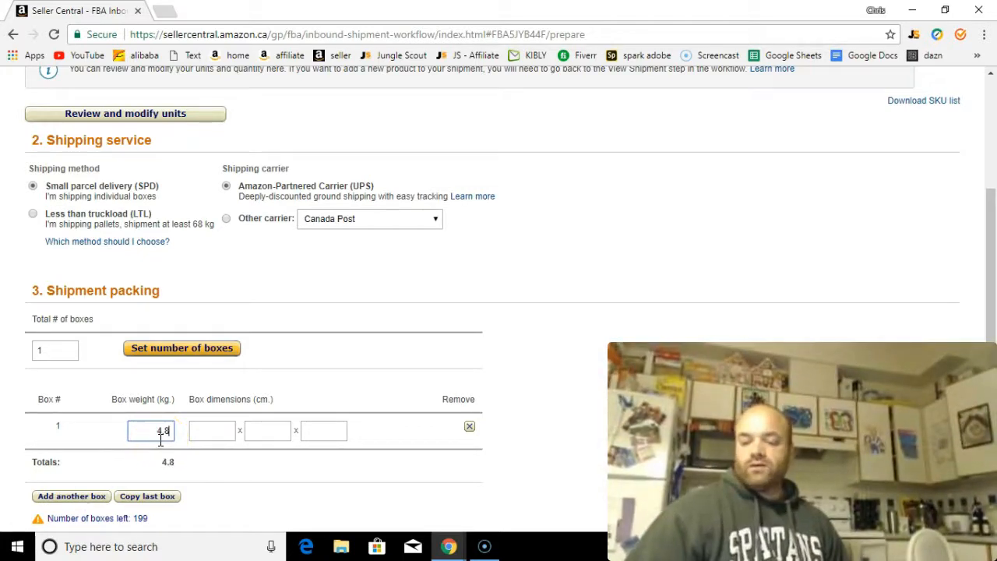
{"action": "key", "text": "Tab"}
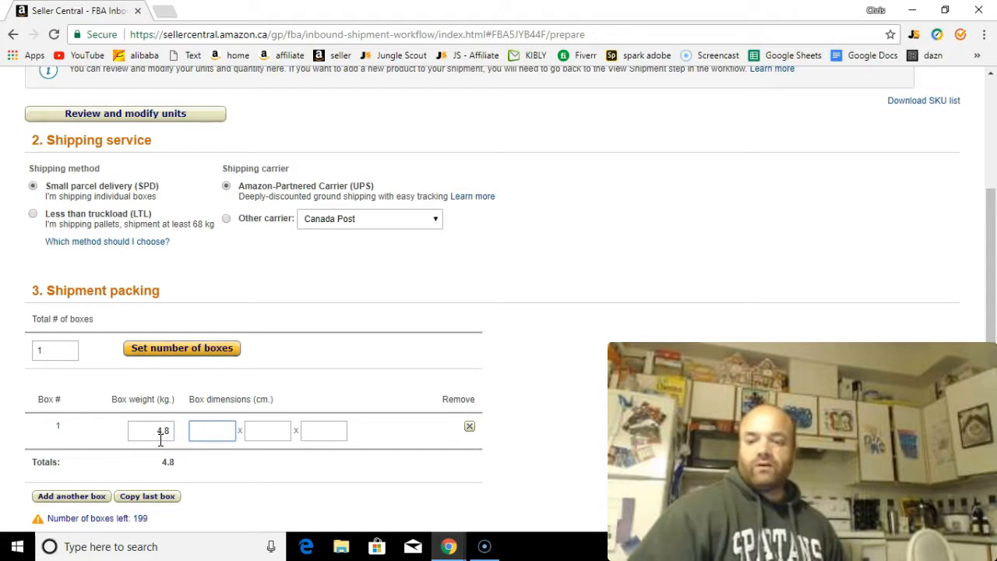
{"action": "left_click_drag", "start_coordinate": [985, 218], "coordinate": [995, 265]}
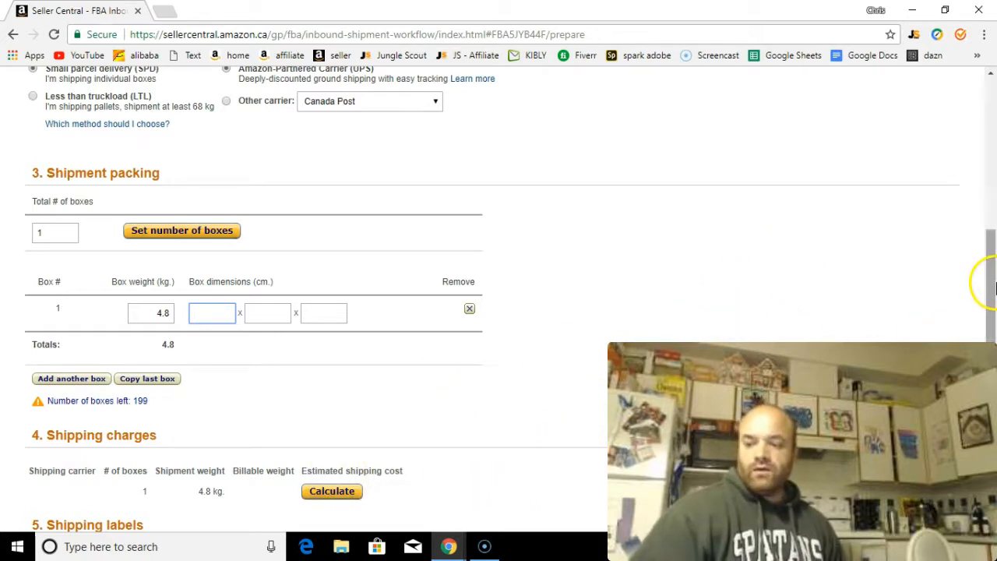
{"action": "left_click_drag", "start_coordinate": [995, 288], "coordinate": [979, 296]}
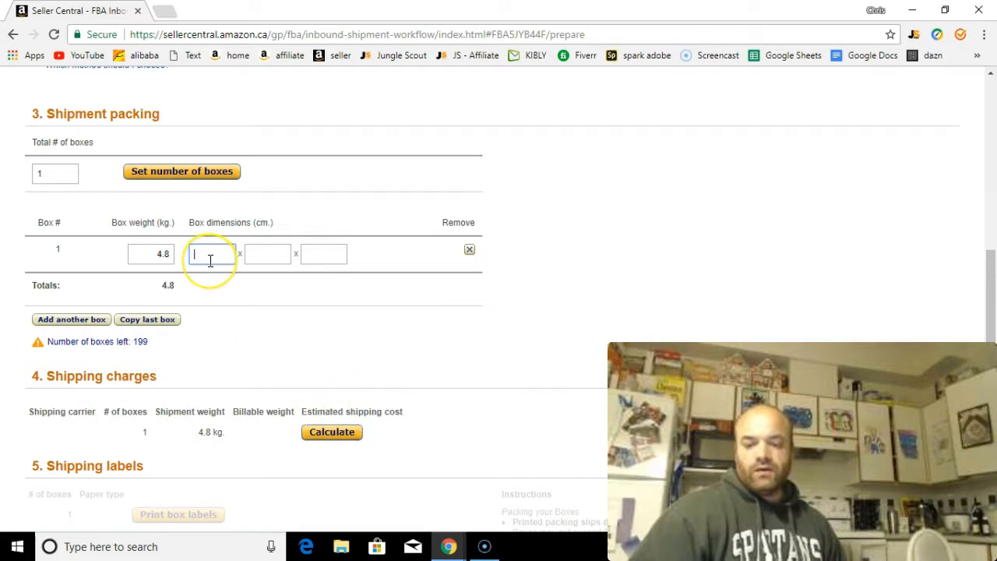
Step: Enter box dimensions of 44 × 43.5 × 32 cm, correcting the first two values
{"action": "type", "text": "43"}
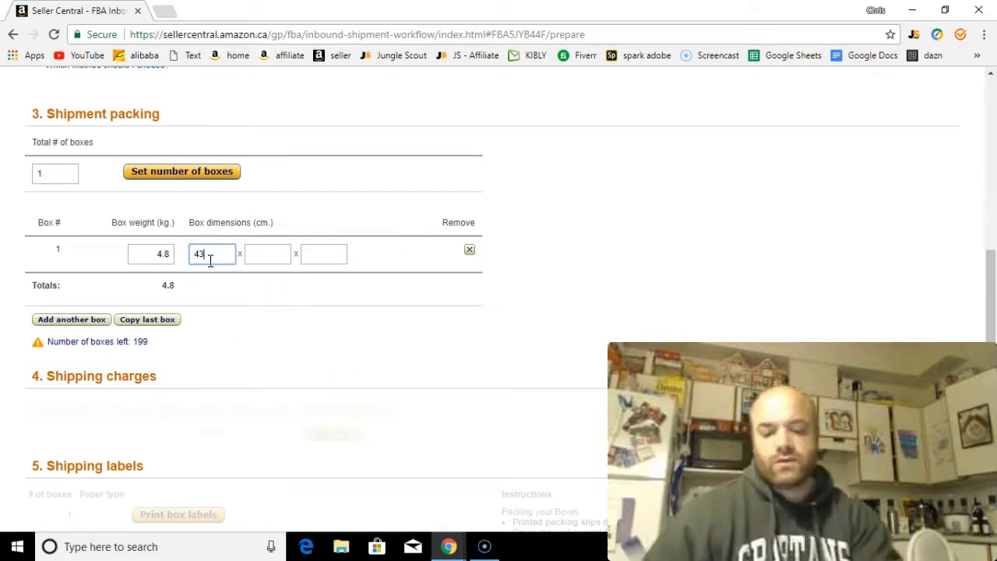
{"action": "key", "text": "Tab"}
{"action": "type", "text": "4.5"}
{"action": "key", "text": "Tab"}
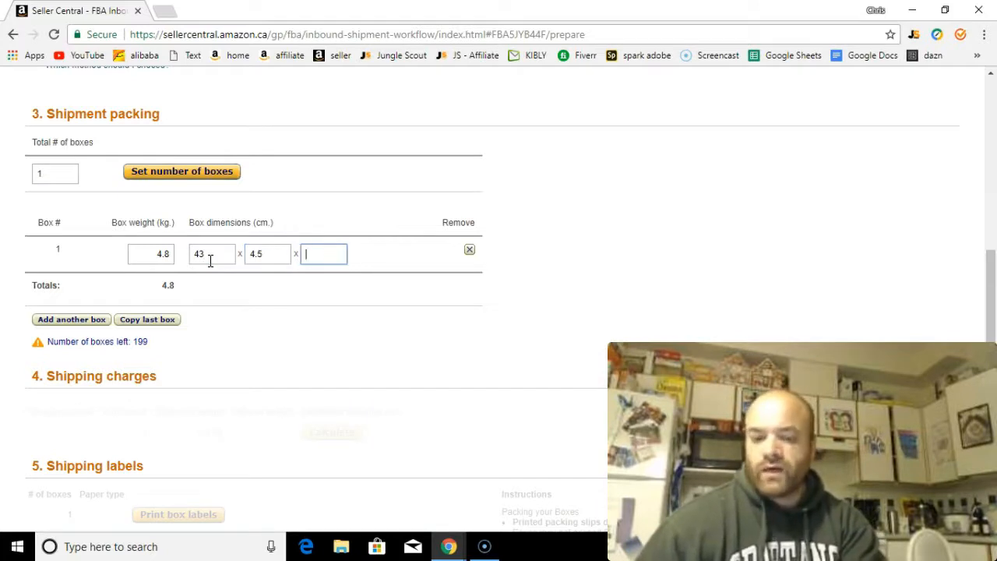
{"action": "key", "text": "shift+Tab"}
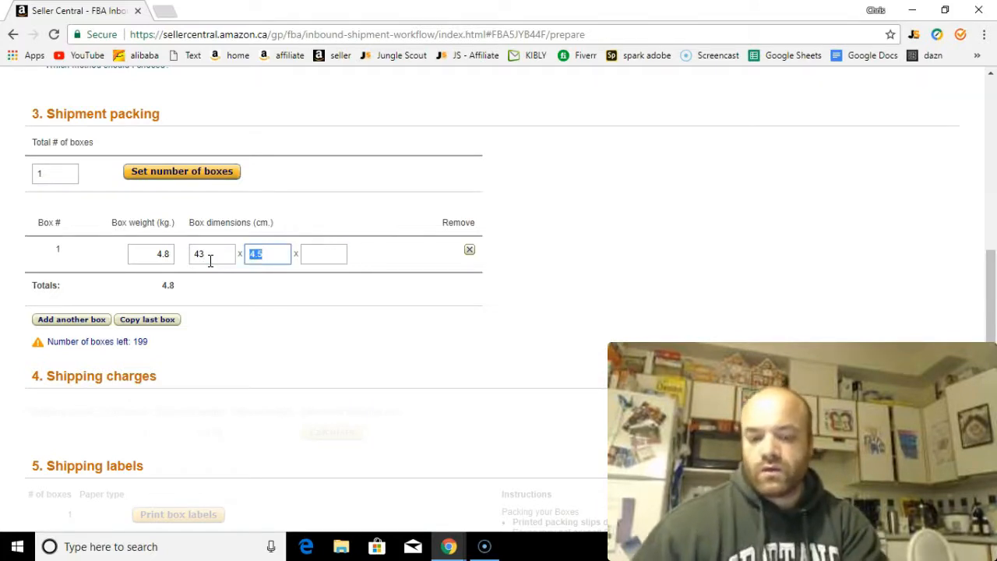
{"action": "type", "text": "43.5"}
{"action": "key", "text": "Tab"}
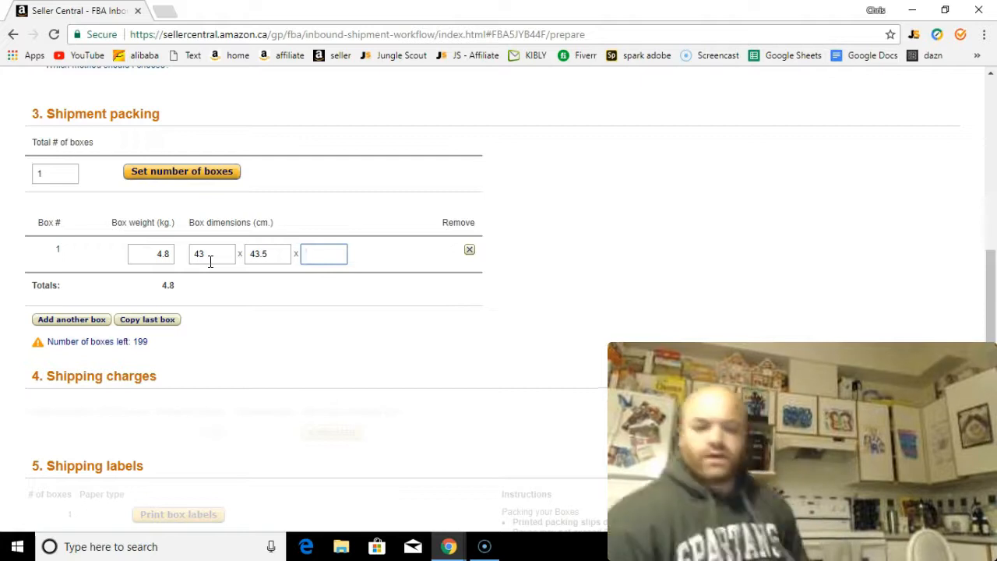
{"action": "left_click", "coordinate": [216, 255]}
{"action": "double_click", "coordinate": [214, 255]}
{"action": "type", "text": "44"}
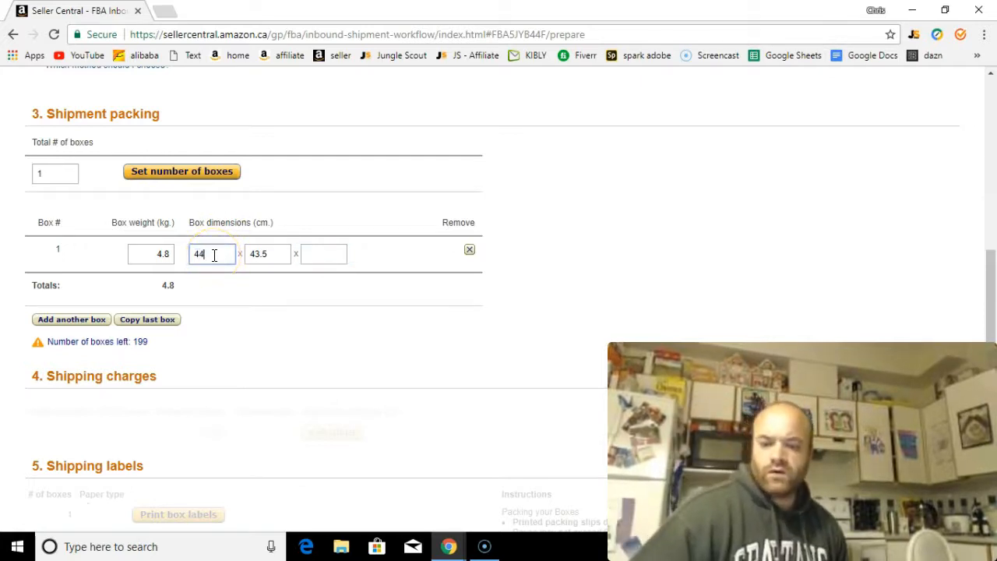
{"action": "left_click", "coordinate": [326, 251]}
{"action": "type", "text": "32"}
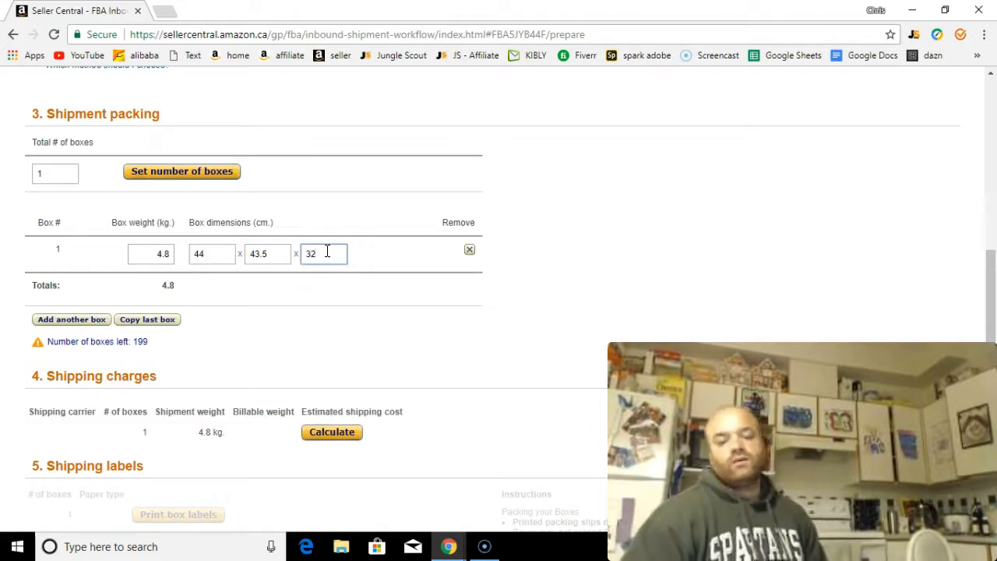
{"action": "left_click_drag", "start_coordinate": [992, 287], "coordinate": [989, 309]}
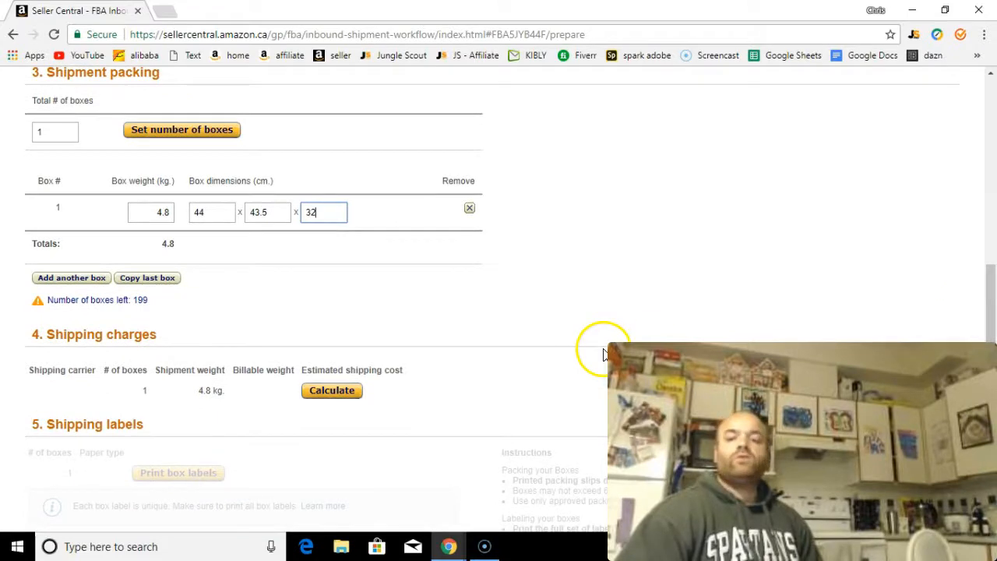
Step: Calculate the UPS cost at 4.8 kg, then recalculate with 5 kg and 2 kg weights
{"action": "left_click", "coordinate": [355, 393]}
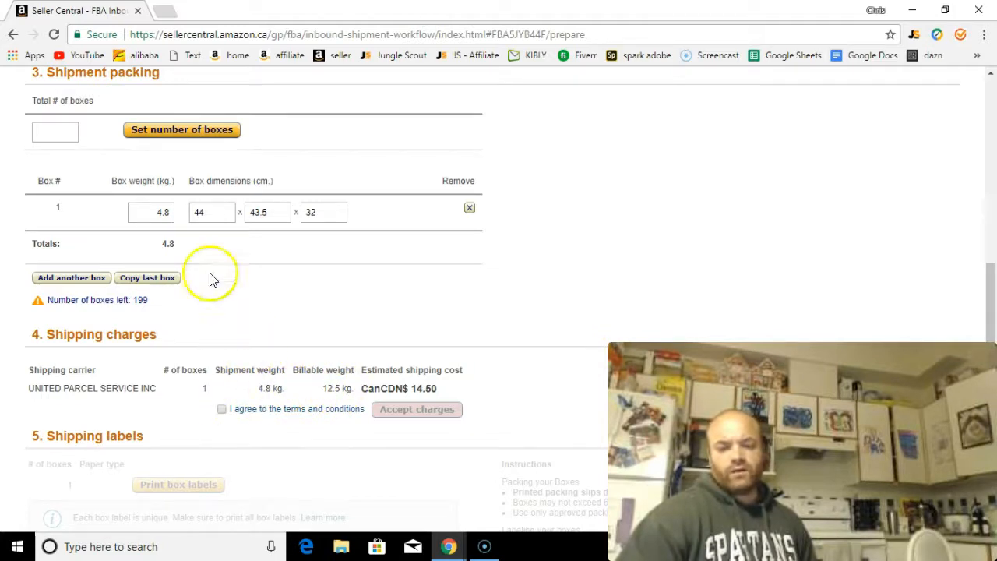
{"action": "double_click", "coordinate": [171, 212]}
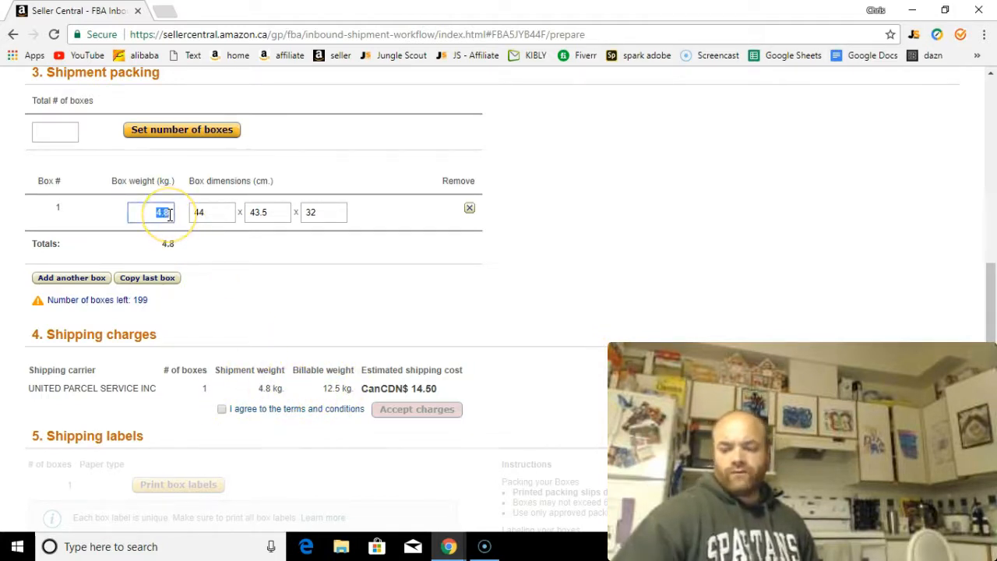
{"action": "type", "text": "5"}
{"action": "left_click", "coordinate": [320, 390]}
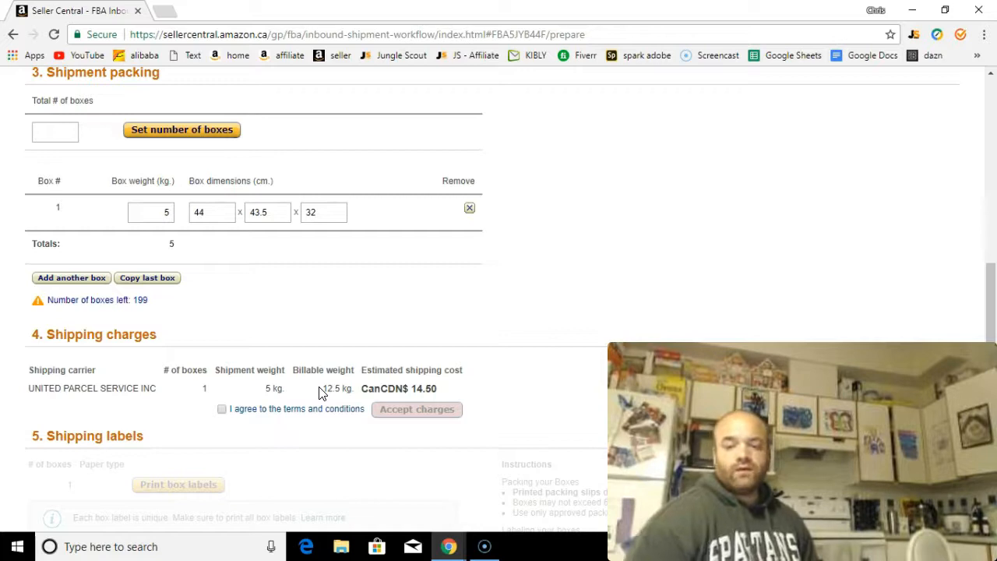
{"action": "left_click", "coordinate": [164, 212]}
{"action": "key", "text": "BackSpace"}
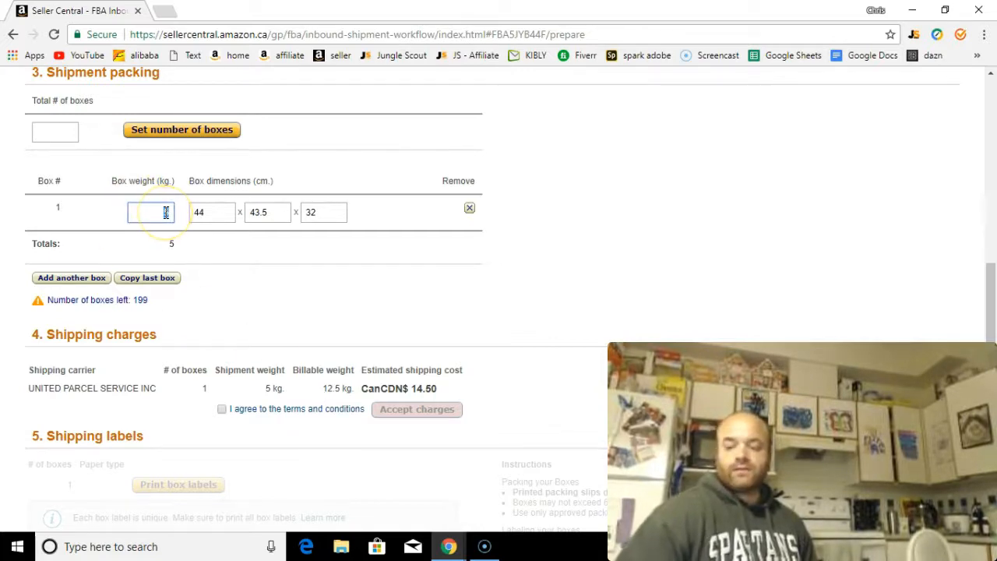
{"action": "type", "text": "2"}
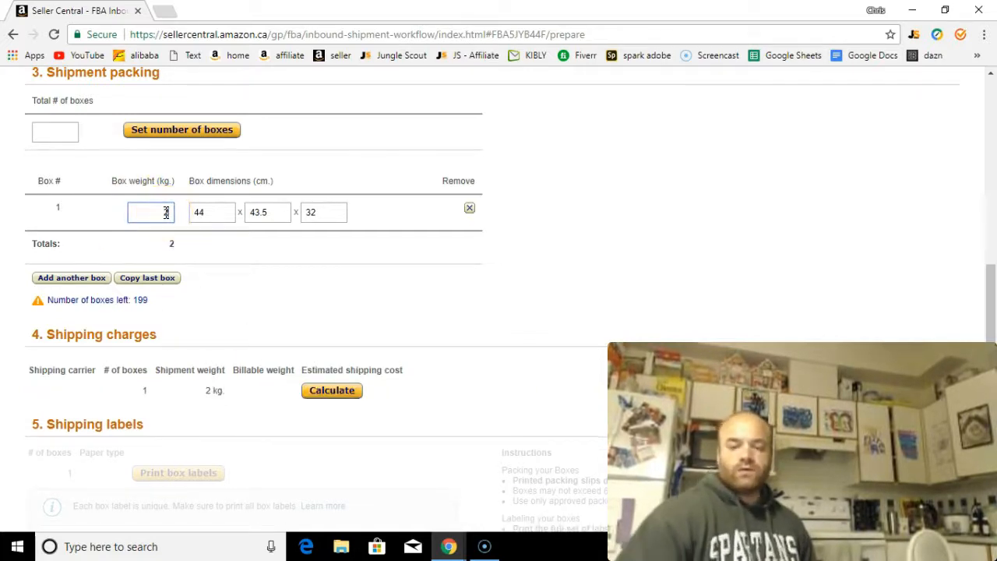
{"action": "left_click", "coordinate": [324, 395]}
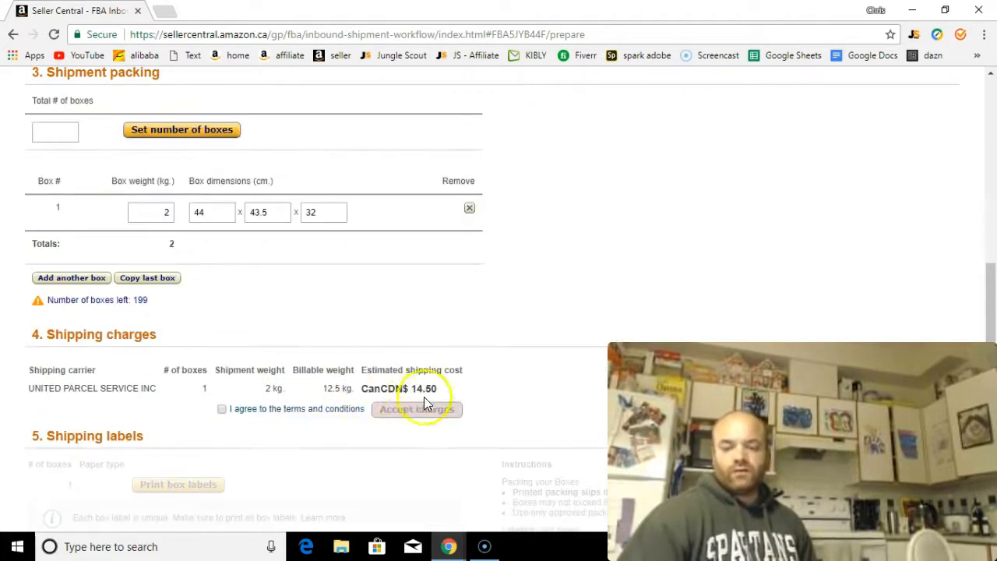
Step: Recalculate the shipping cost for 1 kg and 10 kg box weights
{"action": "double_click", "coordinate": [166, 215]}
{"action": "type", "text": "1"}
{"action": "left_click", "coordinate": [342, 390]}
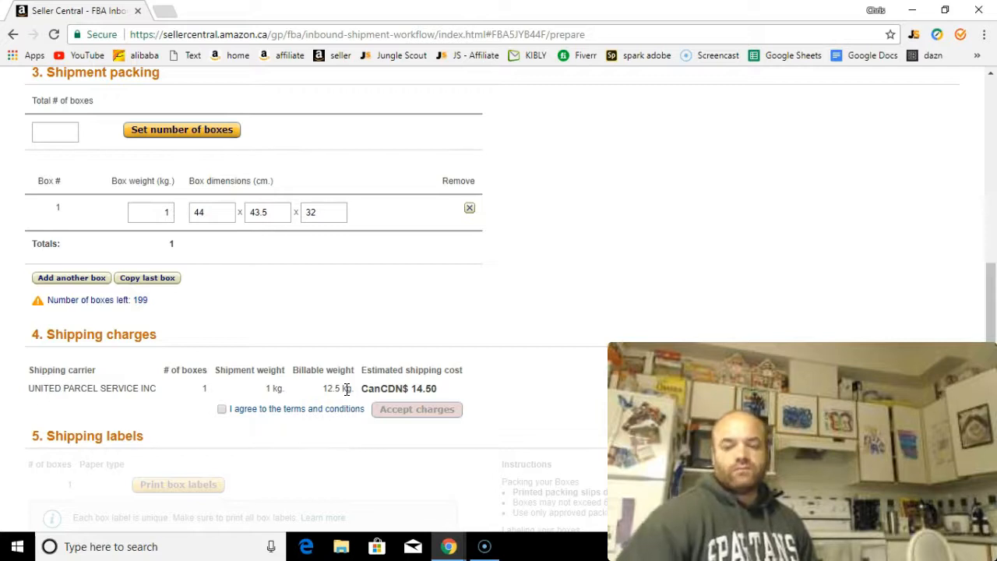
{"action": "double_click", "coordinate": [167, 213]}
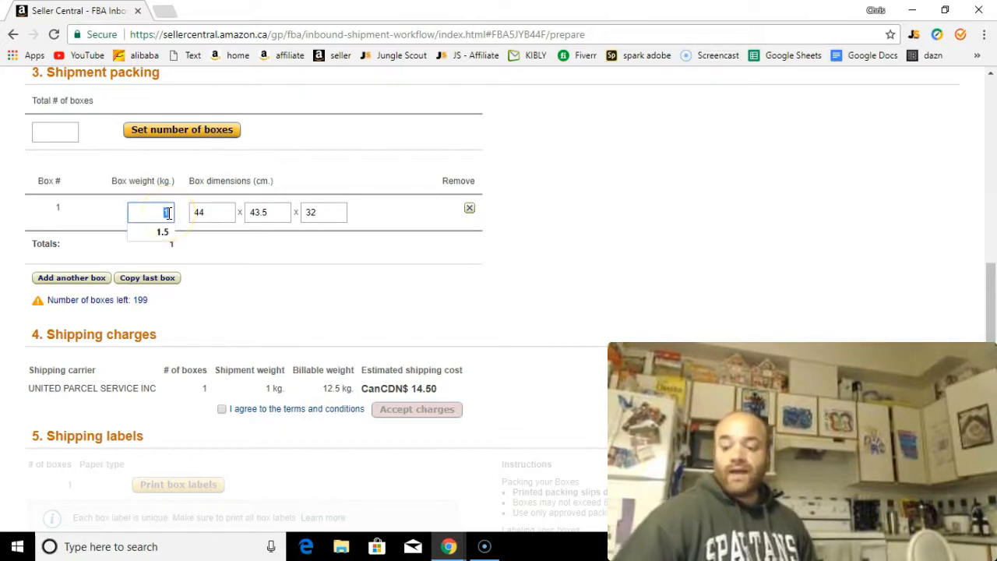
{"action": "type", "text": "10"}
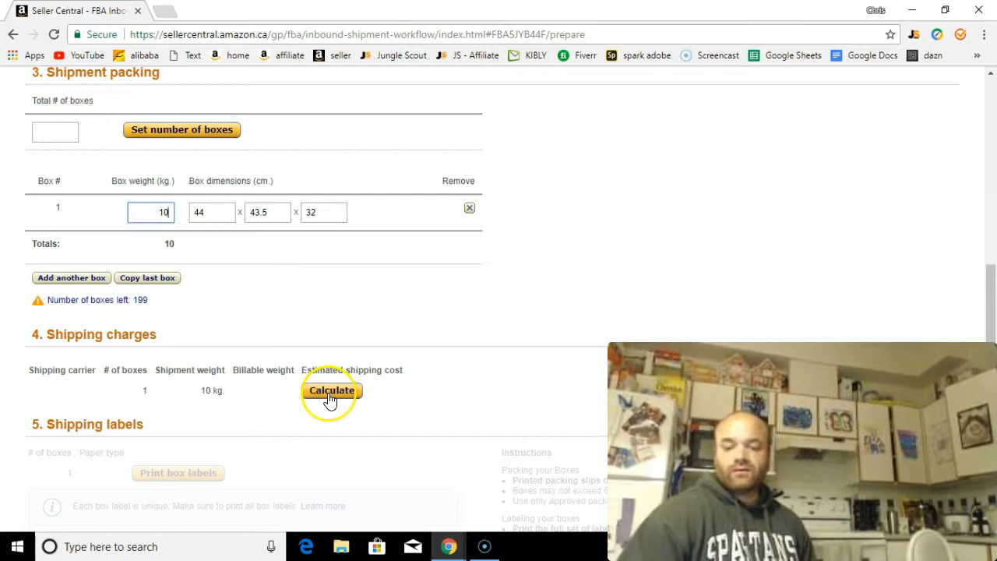
{"action": "left_click", "coordinate": [330, 394]}
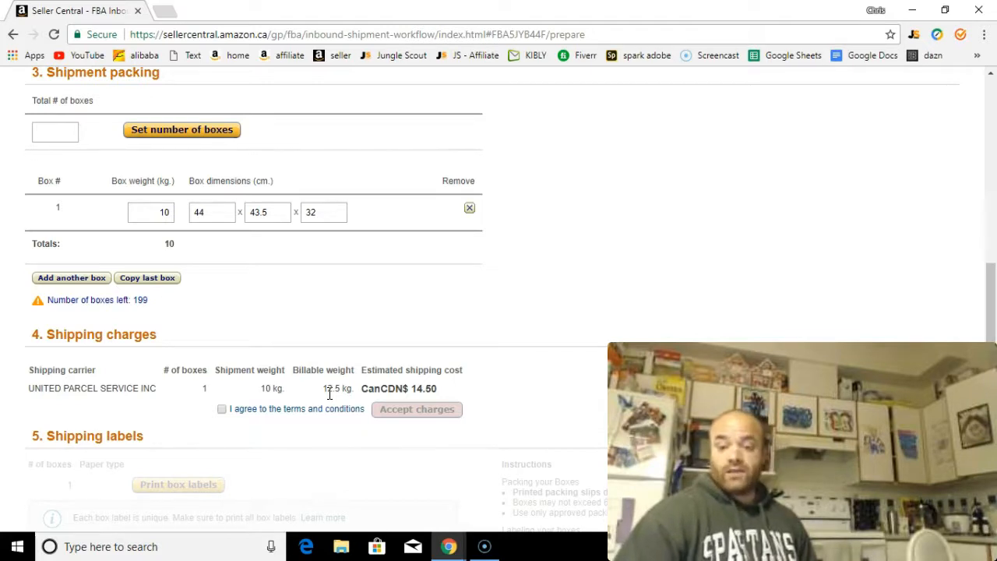
{"action": "double_click", "coordinate": [210, 214]}
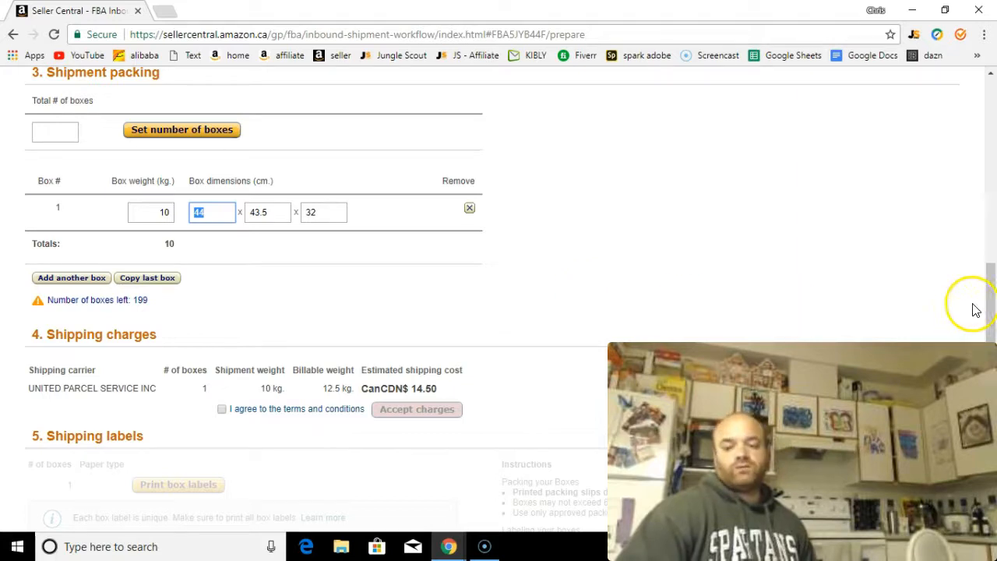
Step: Change the box weight from 10 to 5 kg, recalculate, and agree to the terms
{"action": "scroll", "coordinate": [989, 318], "scroll_direction": "up", "scroll_amount": 1}
{"action": "mouse_move", "coordinate": [991, 317]}
{"action": "left_mouse_down"}
{"action": "mouse_move", "coordinate": [992, 272]}
{"action": "mouse_move", "coordinate": [992, 316]}
{"action": "left_mouse_up"}
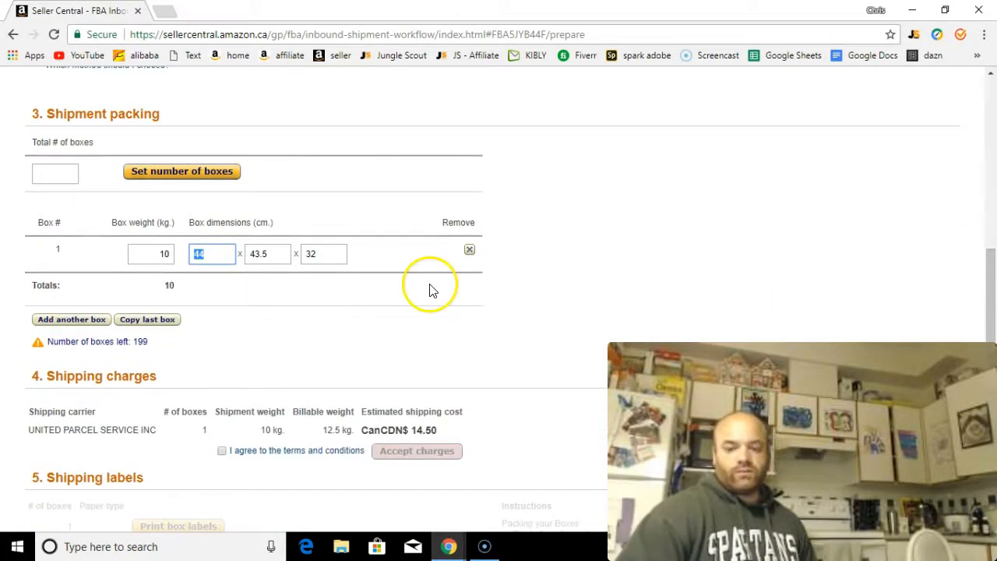
{"action": "left_click", "coordinate": [167, 256]}
{"action": "double_click", "coordinate": [166, 256]}
{"action": "type", "text": "5"}
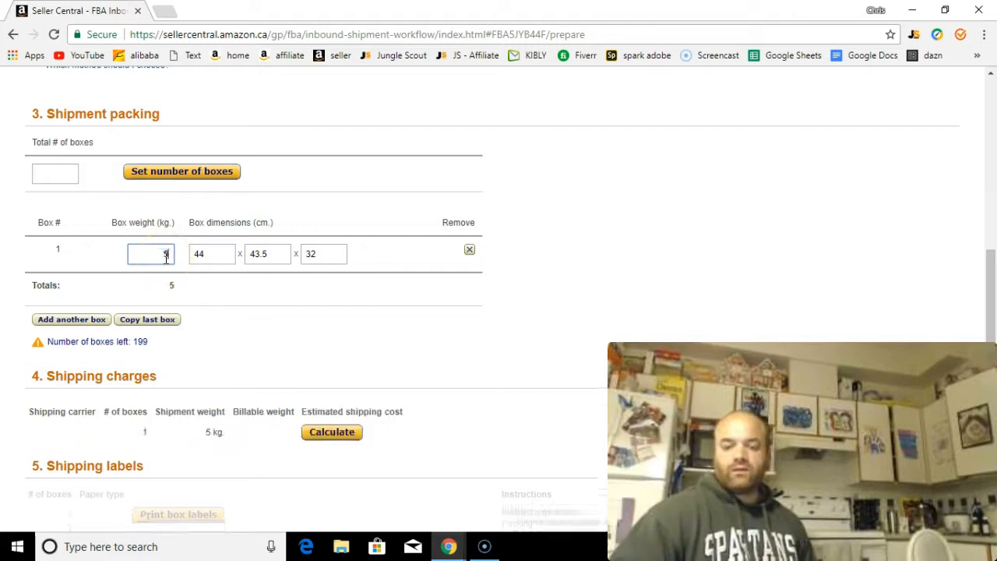
{"action": "type", "text": "5"}
{"action": "key", "text": "BackSpace"}
{"action": "left_click", "coordinate": [331, 399]}
{"action": "left_click", "coordinate": [331, 431]}
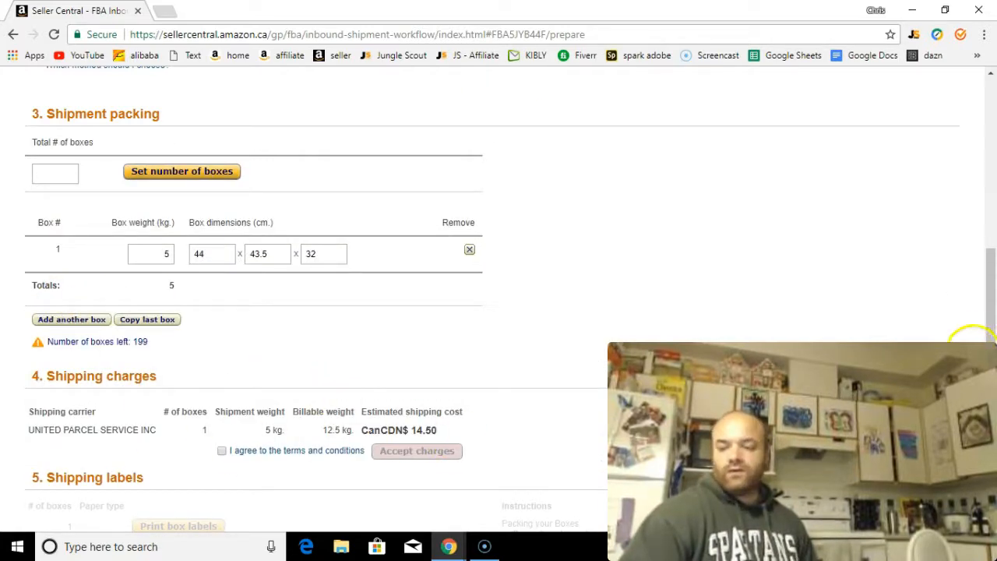
{"action": "scroll", "coordinate": [973, 327], "scroll_direction": "down", "scroll_amount": 2}
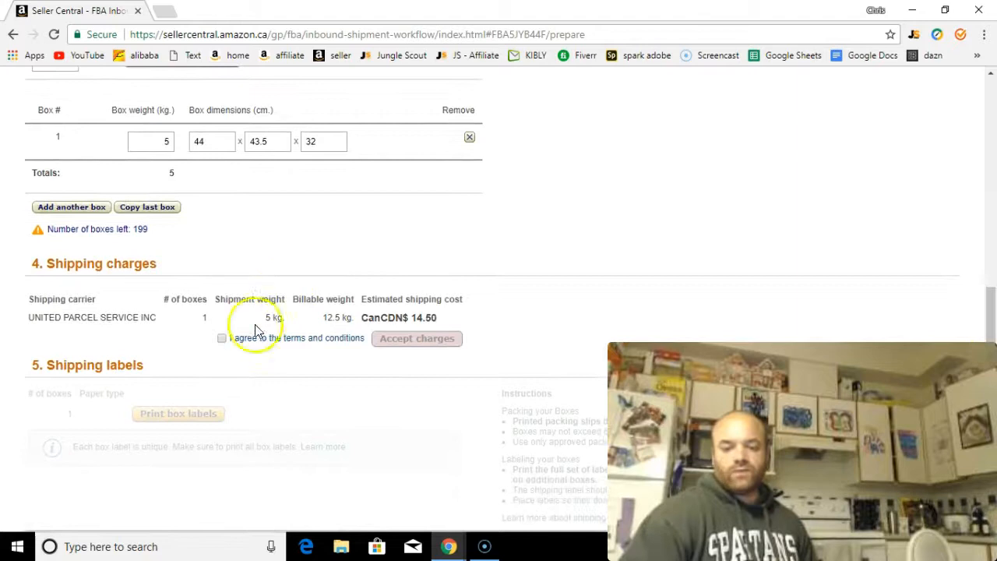
{"action": "left_click", "coordinate": [222, 339]}
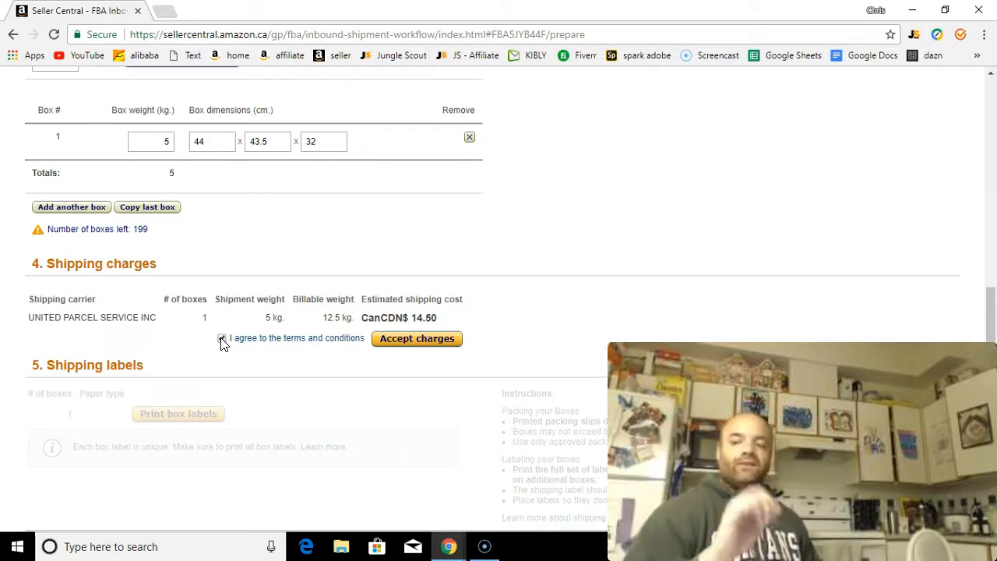
Step: Confirm the terms checkbox and accept the CanCDN$ 14.50 UPS shipping charges
{"action": "left_click", "coordinate": [222, 339]}
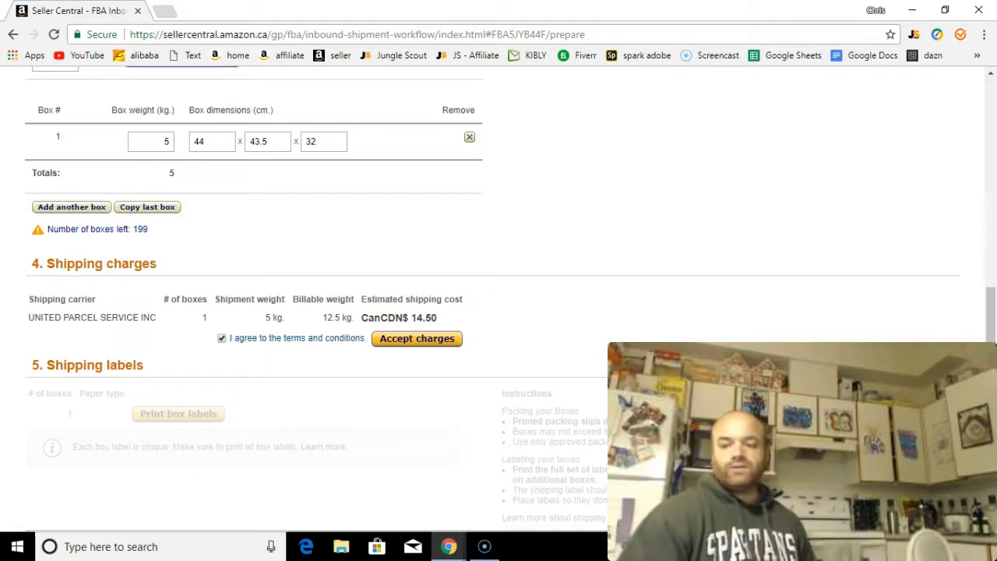
{"action": "left_click_drag", "start_coordinate": [992, 379], "coordinate": [991, 344]}
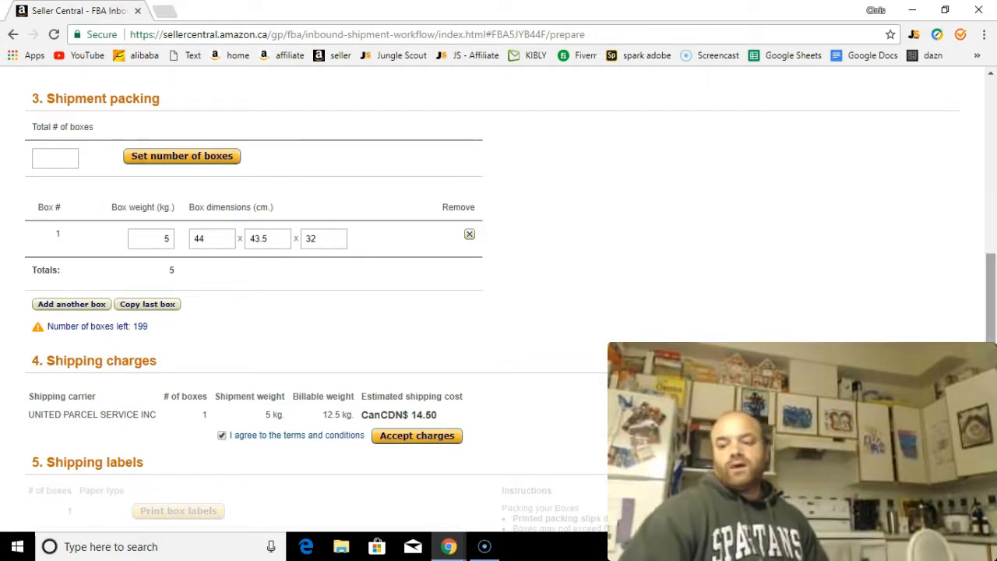
{"action": "scroll", "coordinate": [311, 296], "scroll_direction": "down", "scroll_amount": 1}
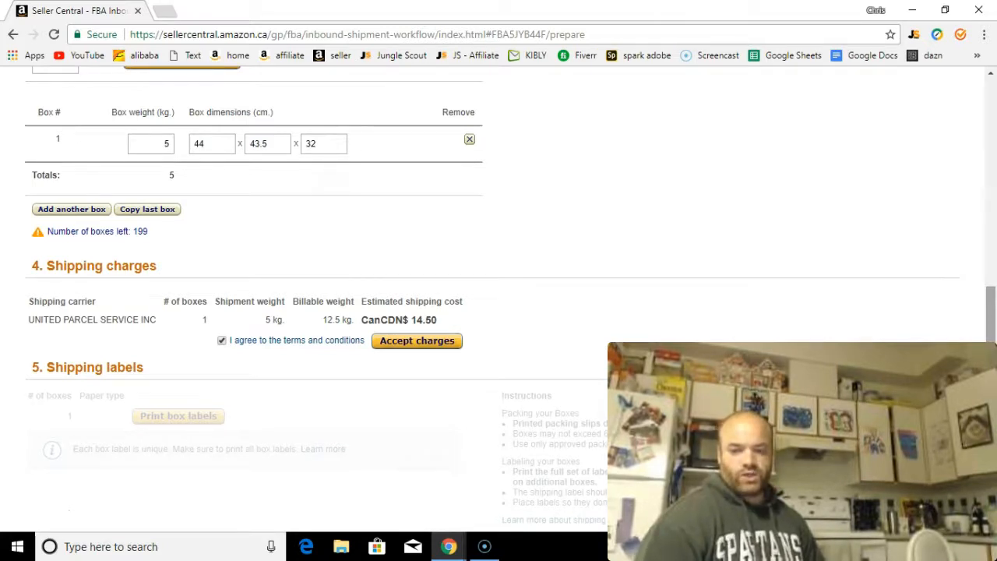
{"action": "scroll", "coordinate": [979, 289], "scroll_direction": "up", "scroll_amount": 10}
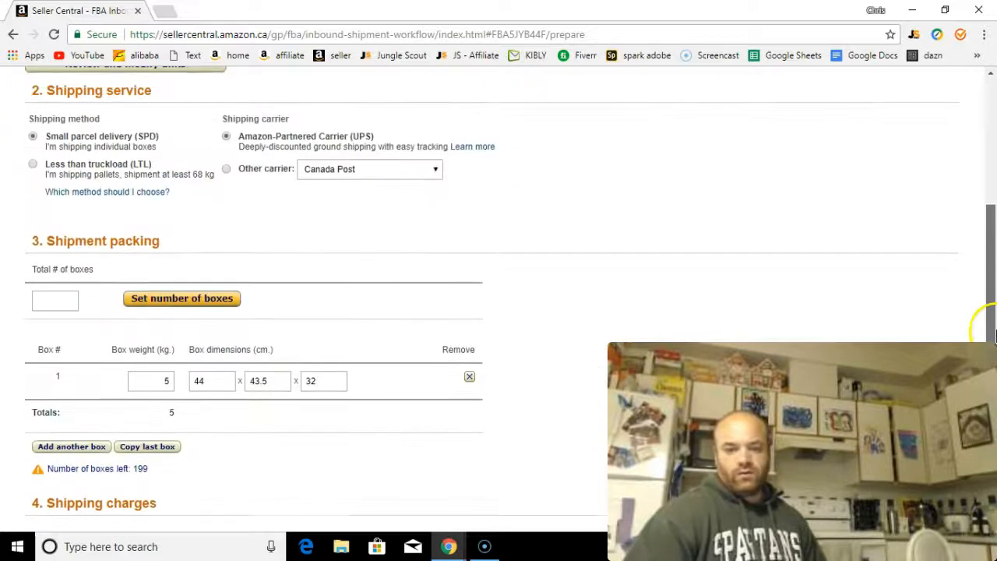
{"action": "scroll", "coordinate": [498, 311], "scroll_direction": "down", "scroll_amount": 10}
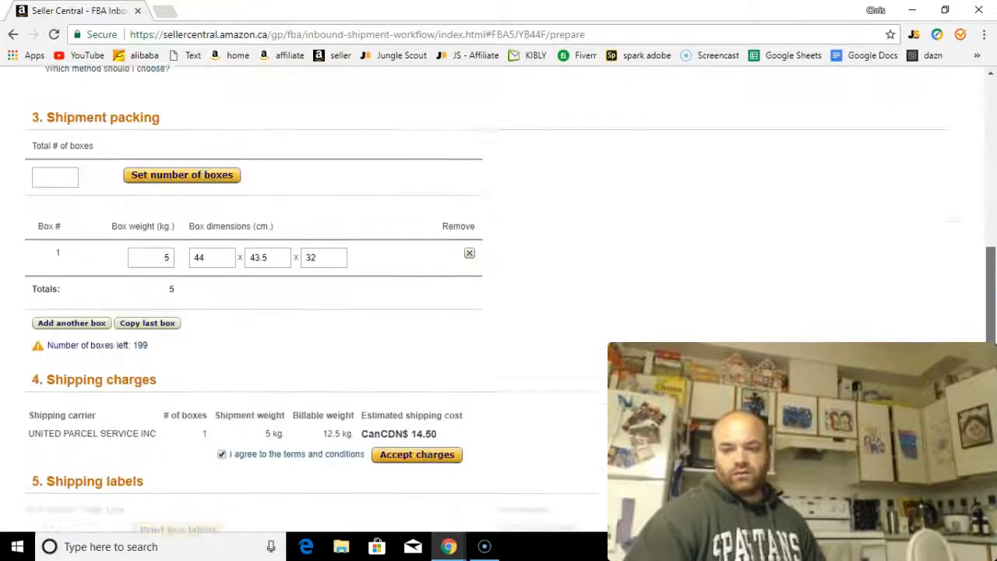
{"action": "left_click", "coordinate": [417, 379]}
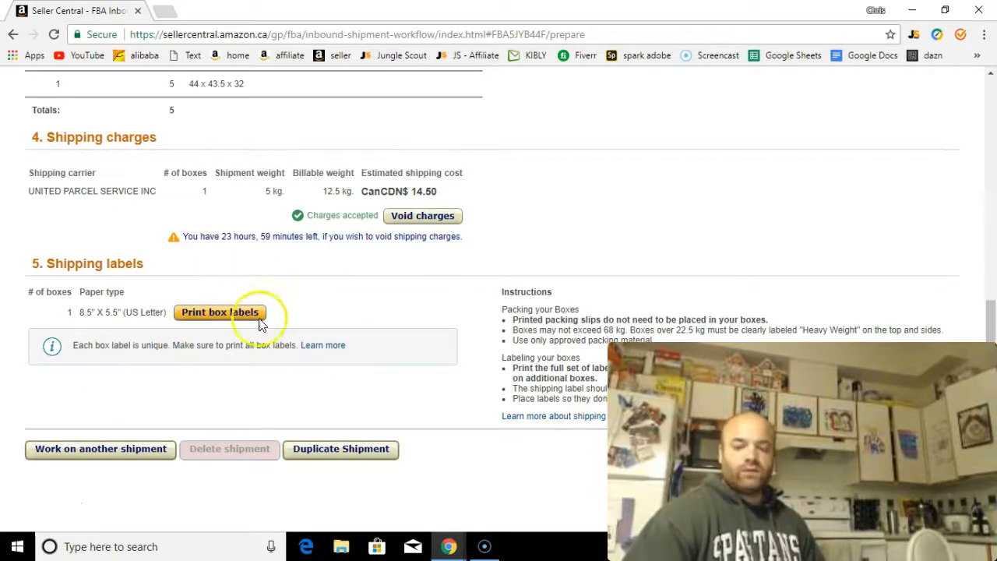
Step: Print the box labels and open the downloaded package (2).pdf
{"action": "left_click", "coordinate": [230, 320]}
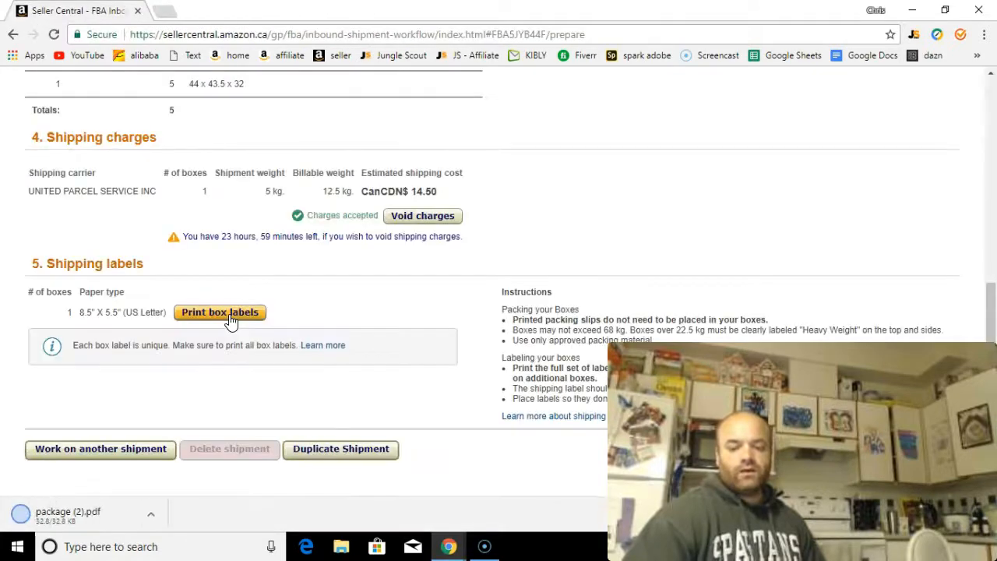
{"action": "left_click", "coordinate": [121, 512]}
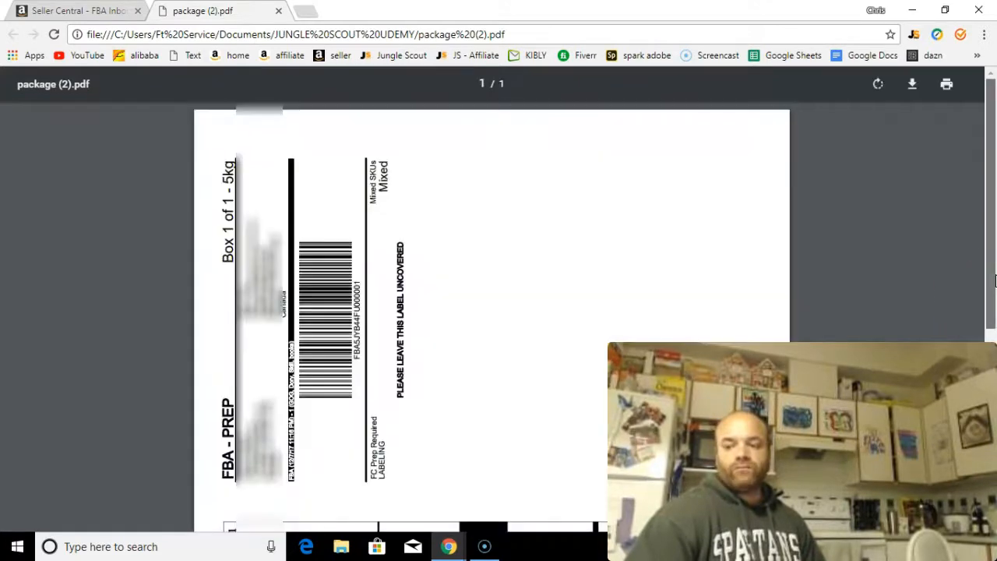
{"action": "left_click_drag", "start_coordinate": [994, 281], "coordinate": [989, 420]}
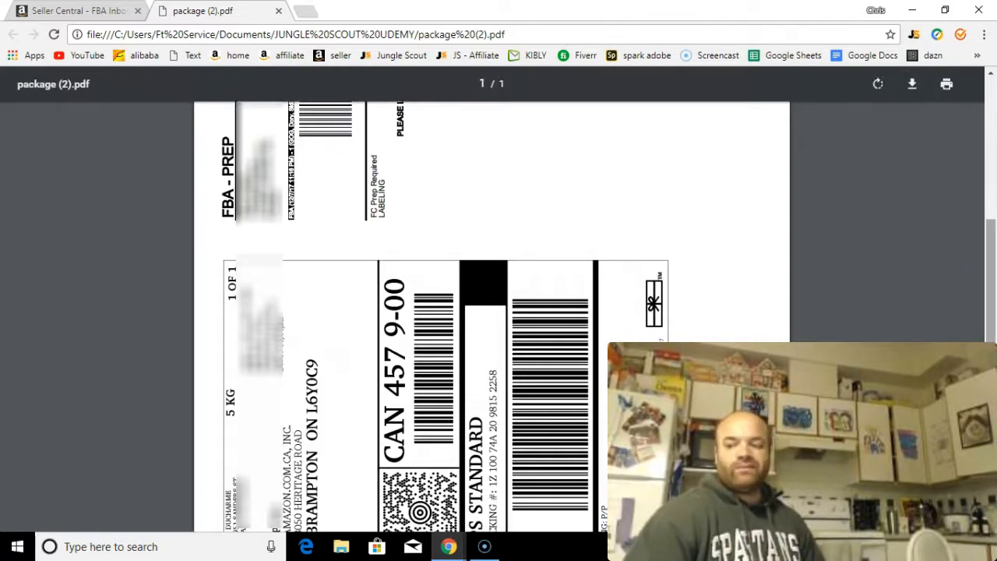
{"action": "scroll", "coordinate": [981, 296], "scroll_direction": "up", "scroll_amount": 3}
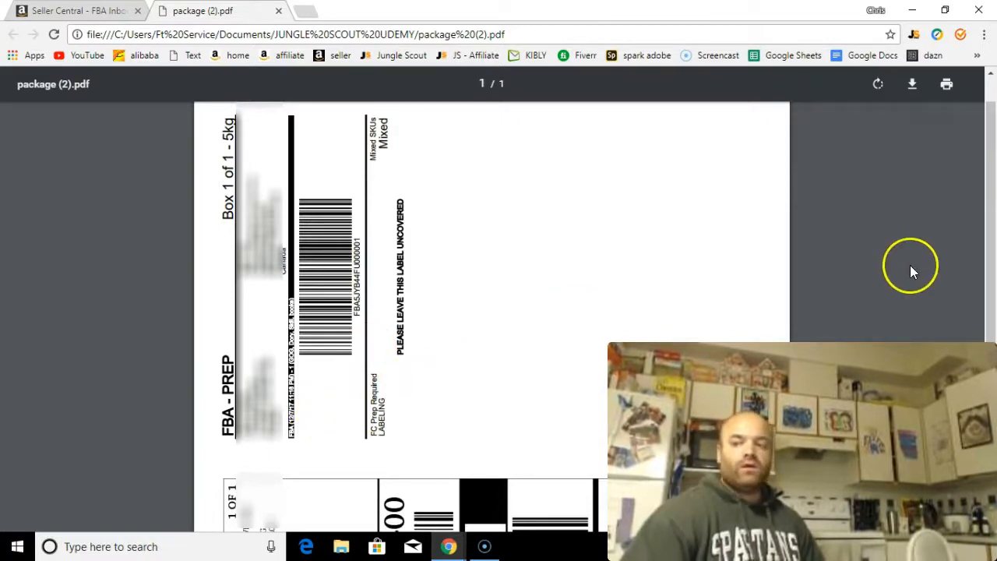
{"action": "left_click_drag", "start_coordinate": [982, 260], "coordinate": [987, 377]}
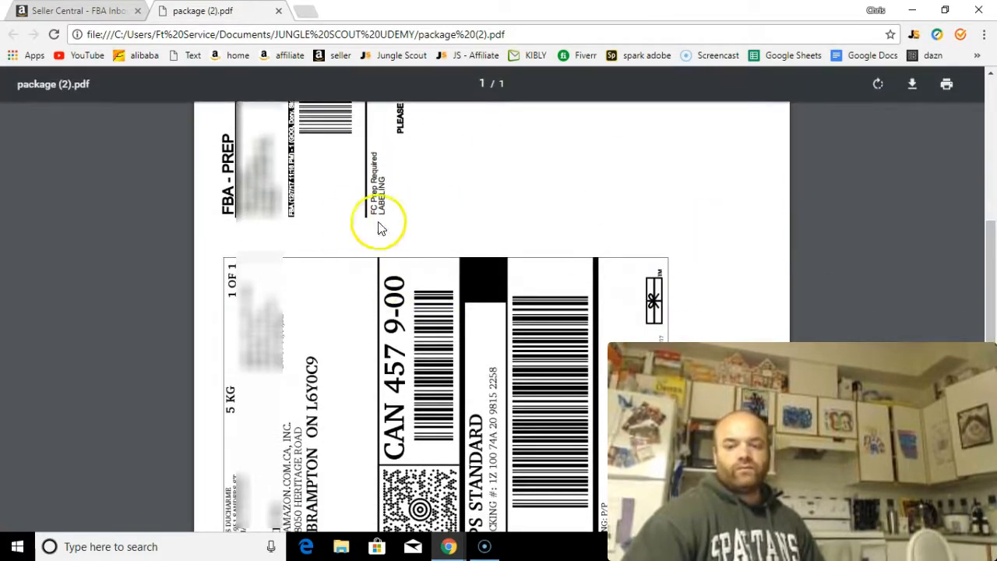
{"action": "left_click_drag", "start_coordinate": [991, 269], "coordinate": [991, 234]}
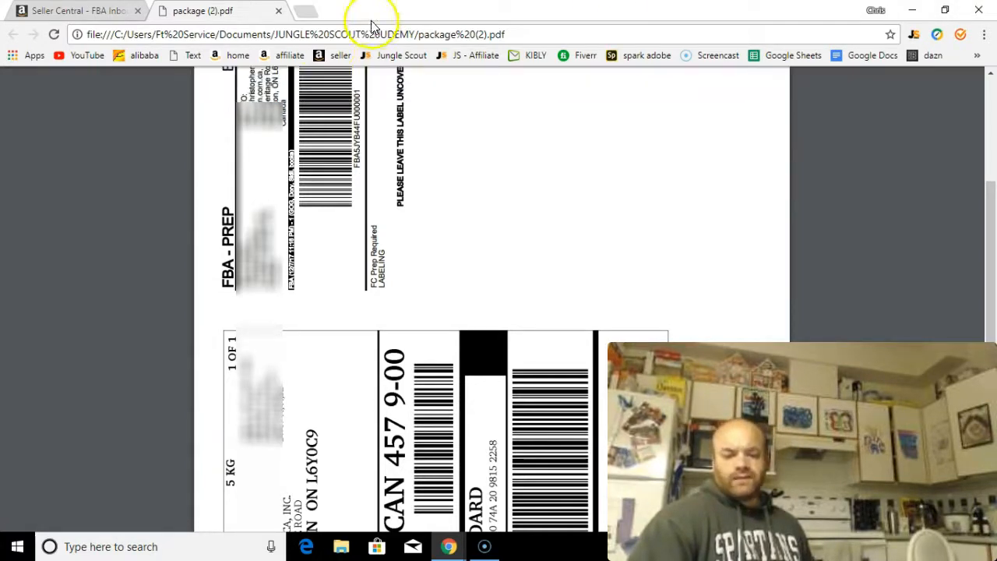
Step: From the Google Sheets home page in a new tab, open the most recent Amazon FBA coaching spreadsheet
{"action": "left_click", "coordinate": [305, 13]}
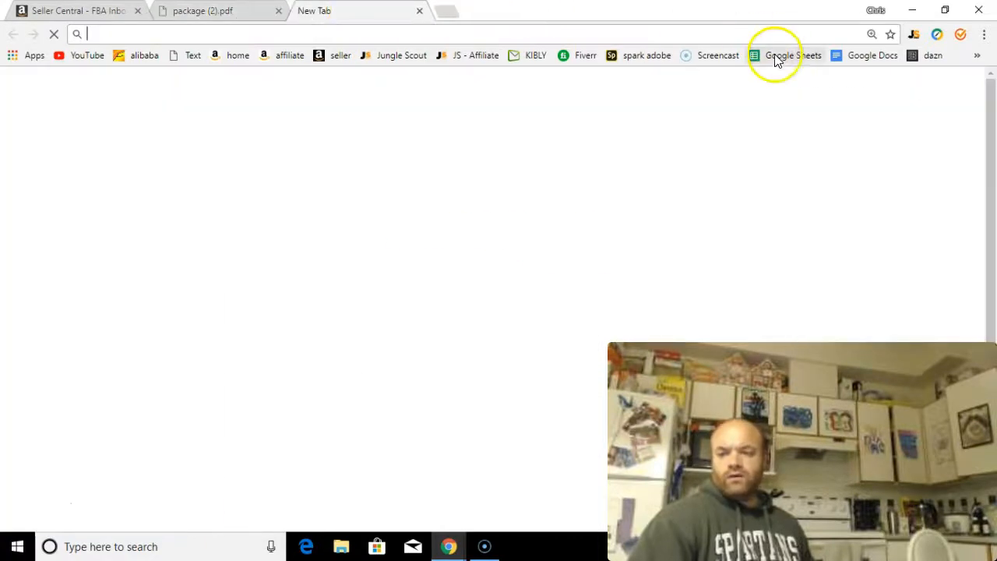
{"action": "left_click", "coordinate": [776, 59]}
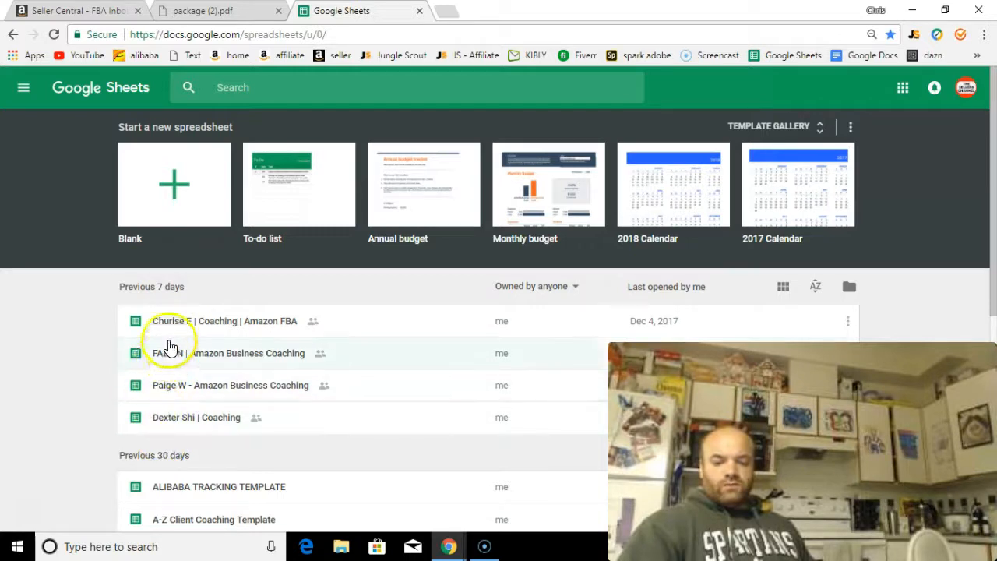
{"action": "left_click_drag", "start_coordinate": [979, 251], "coordinate": [990, 272]}
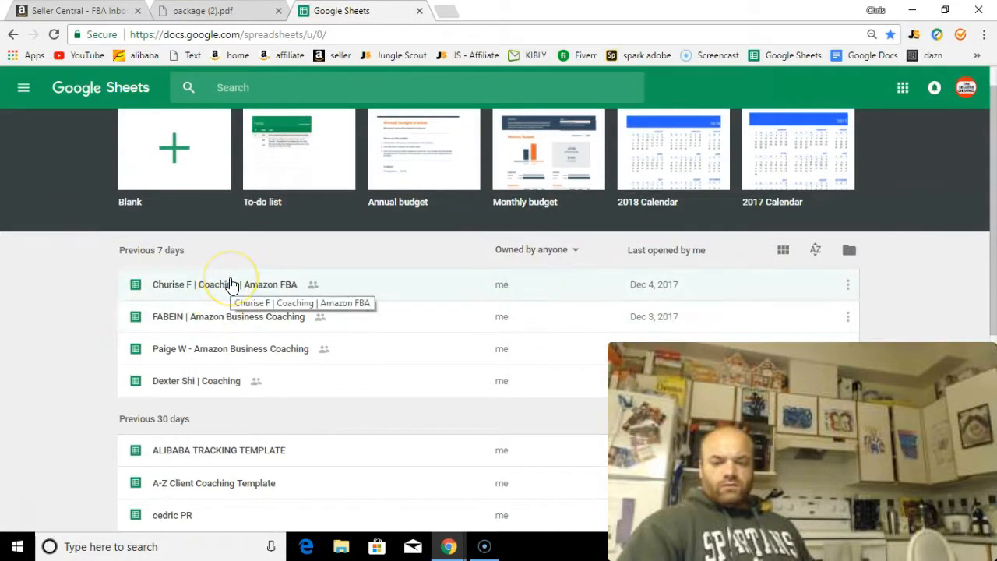
{"action": "left_click", "coordinate": [231, 284]}
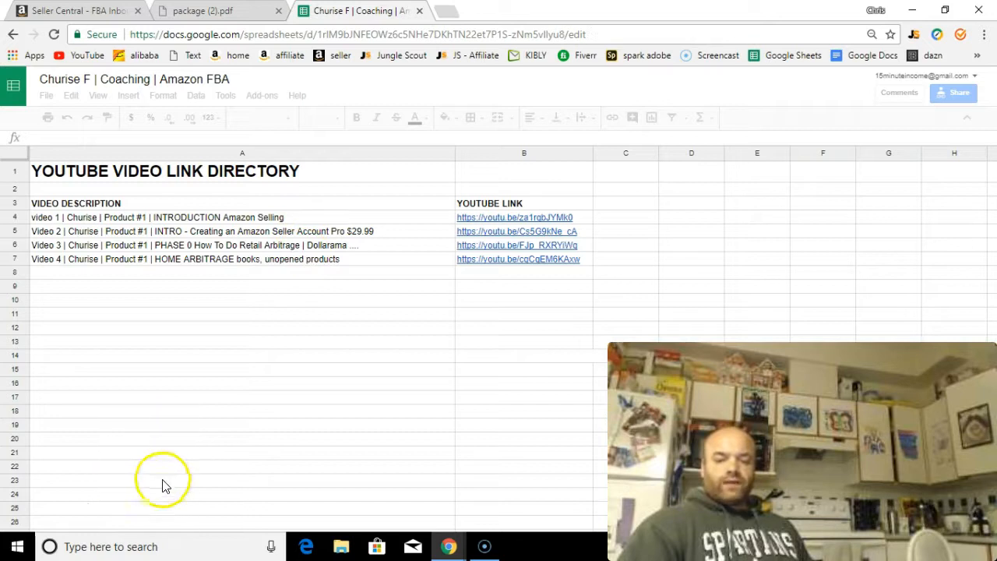
Step: Open the Profit Calculator sheet and select the first DESCRIPTION cell, B5
{"action": "left_click", "coordinate": [567, 363]}
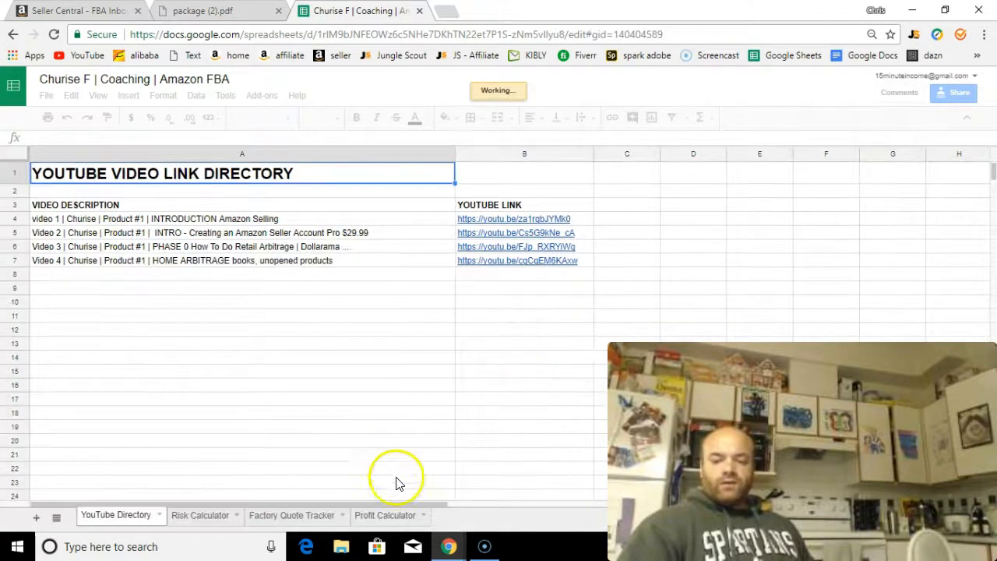
{"action": "left_click", "coordinate": [386, 515]}
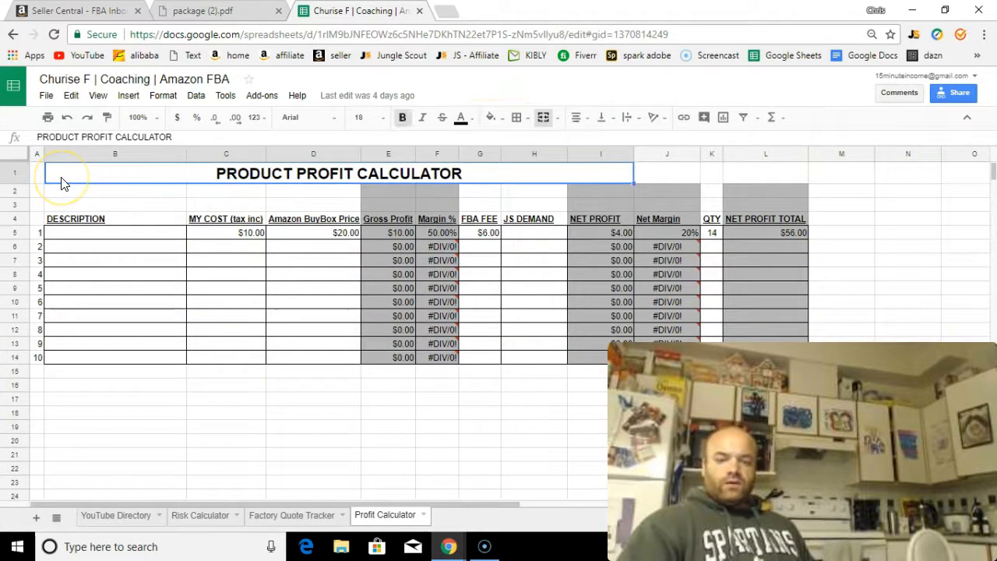
{"action": "left_click", "coordinate": [62, 232]}
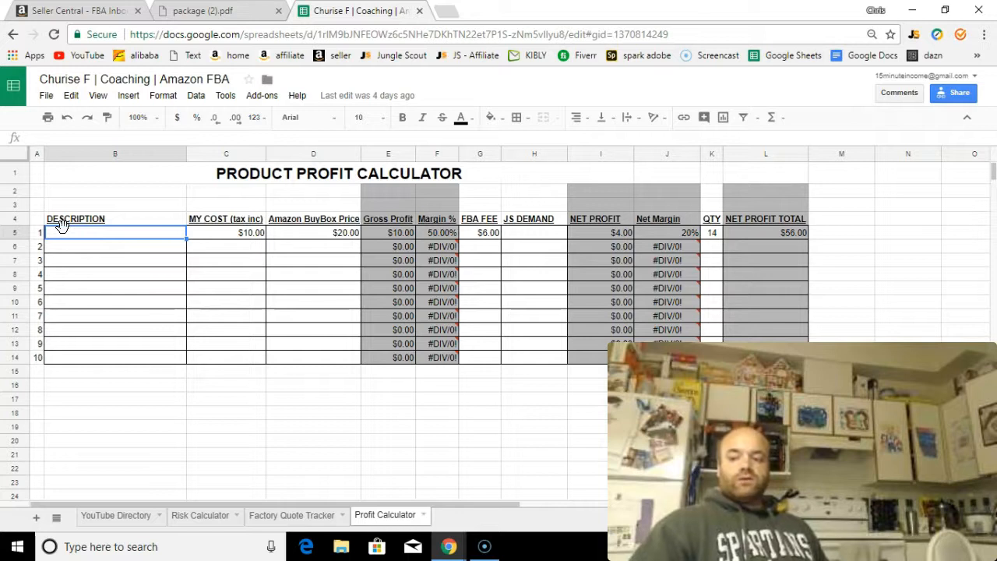
{"action": "key", "text": "Tab"}
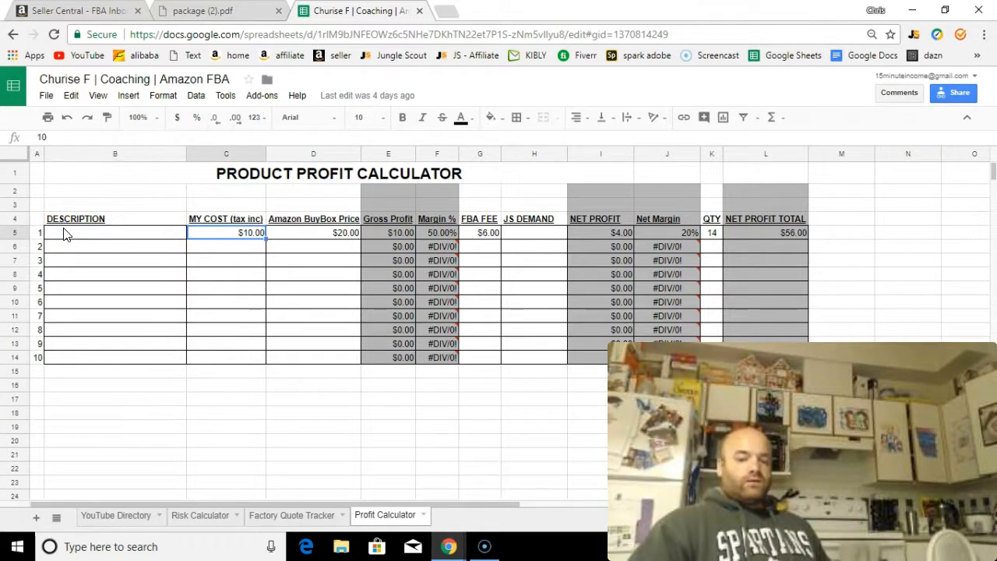
Step: Enter 'book' as the description for the first four product rows
{"action": "left_click", "coordinate": [66, 234]}
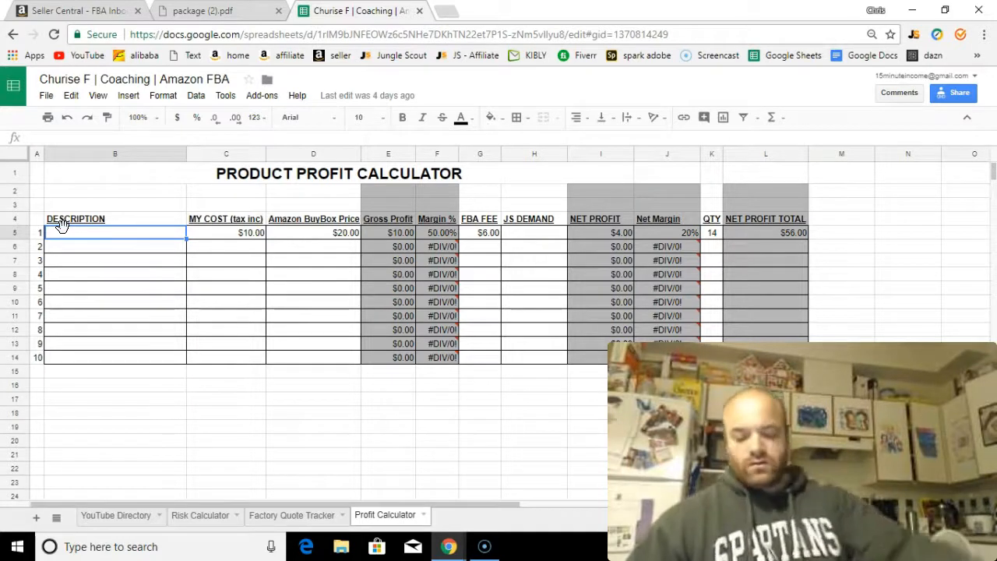
{"action": "type", "text": "book"}
{"action": "type", "text": "book"}
{"action": "key", "text": "Return"}
{"action": "type", "text": "book"}
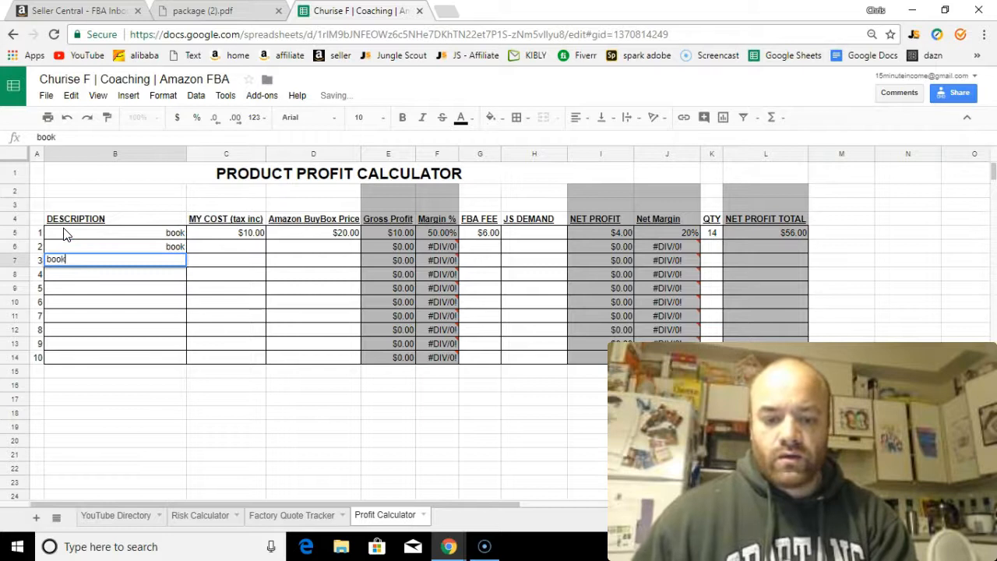
{"action": "key", "text": "Return"}
{"action": "type", "text": "book"}
{"action": "key", "text": "Return"}
{"action": "type", "text": "bo"}
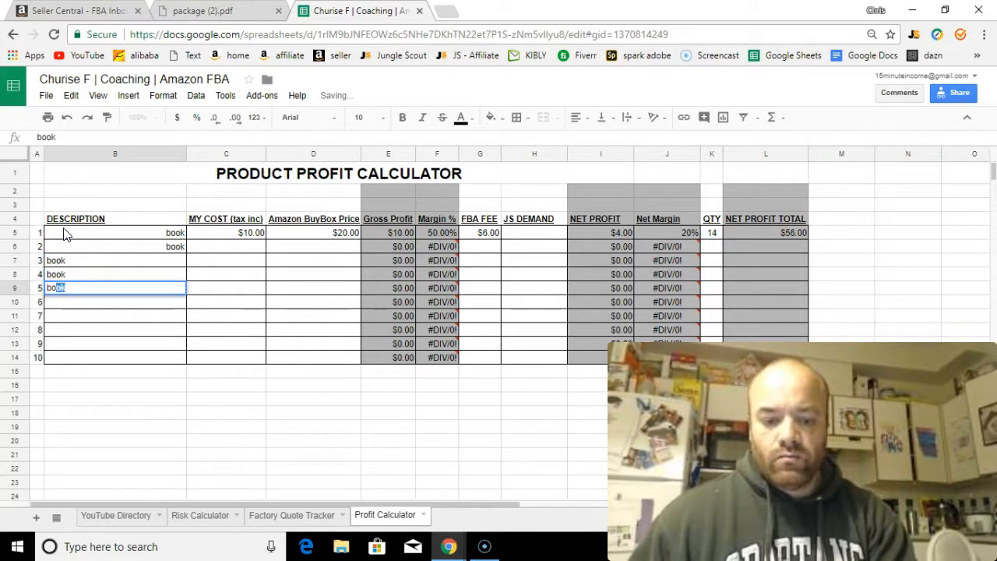
{"action": "type", "text": "ok"}
{"action": "key", "text": "Return"}
Step: Add 'license plate', 'Gog head phone' and 'Dora bowling' in B9:B11
{"action": "key", "text": "Up"}
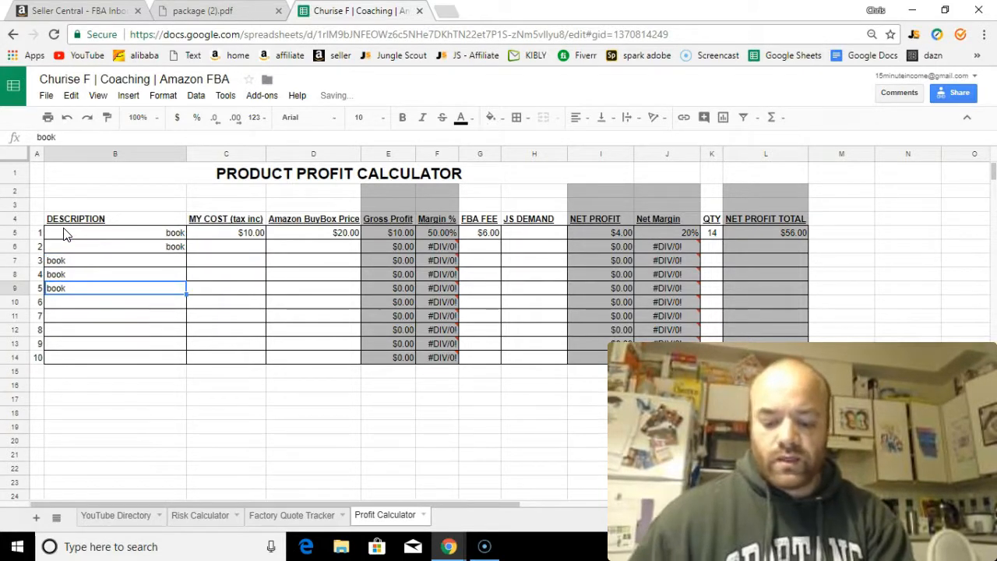
{"action": "type", "text": "licen"}
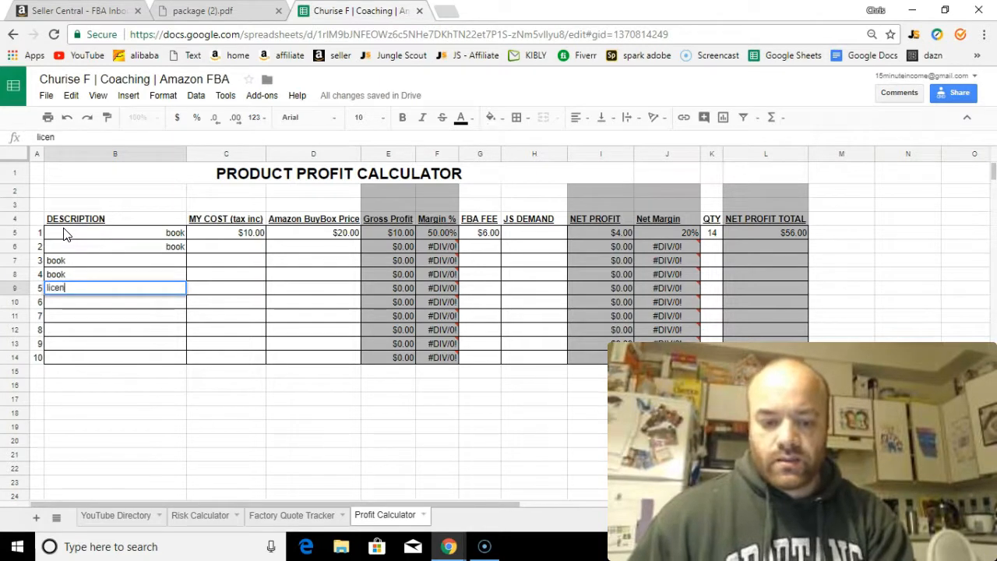
{"action": "type", "text": "se plate"}
{"action": "key", "text": "Return"}
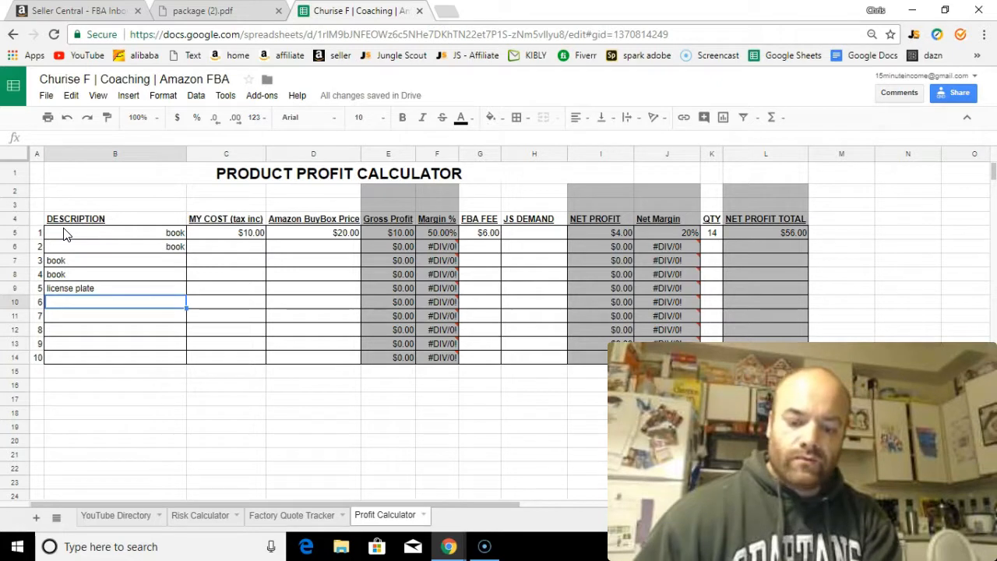
{"action": "type", "text": "Gog head phone"}
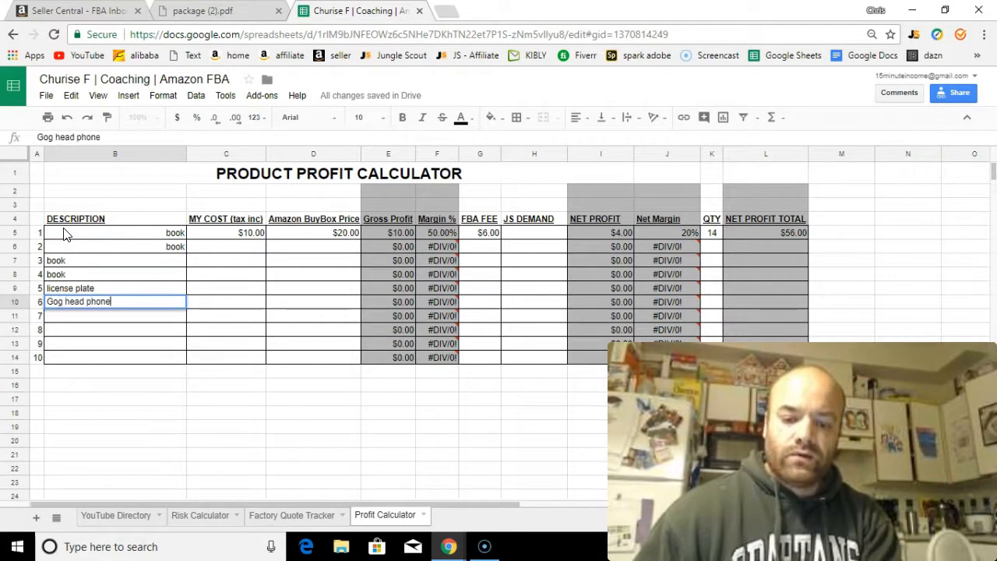
{"action": "key", "text": "Return"}
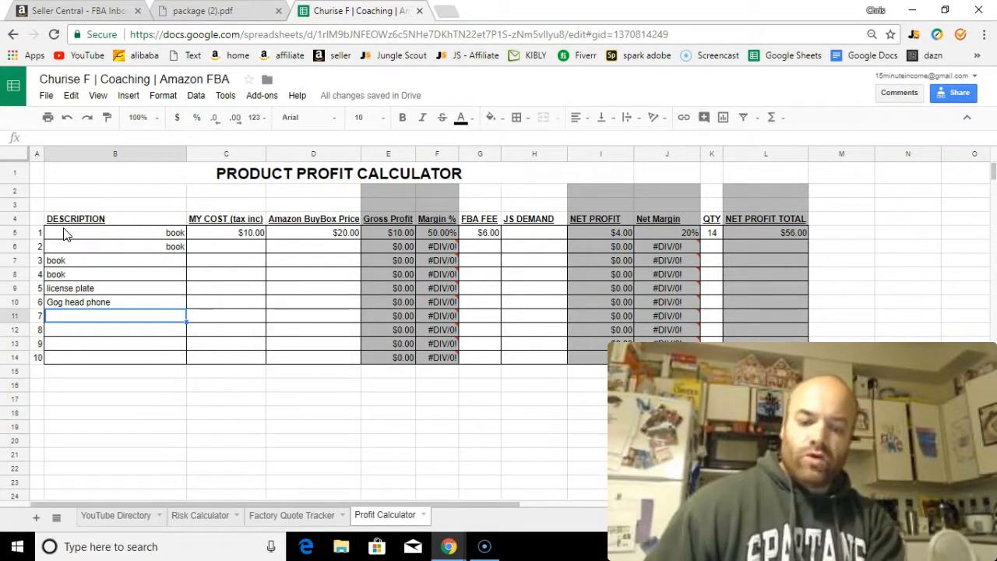
{"action": "type", "text": "Dora"}
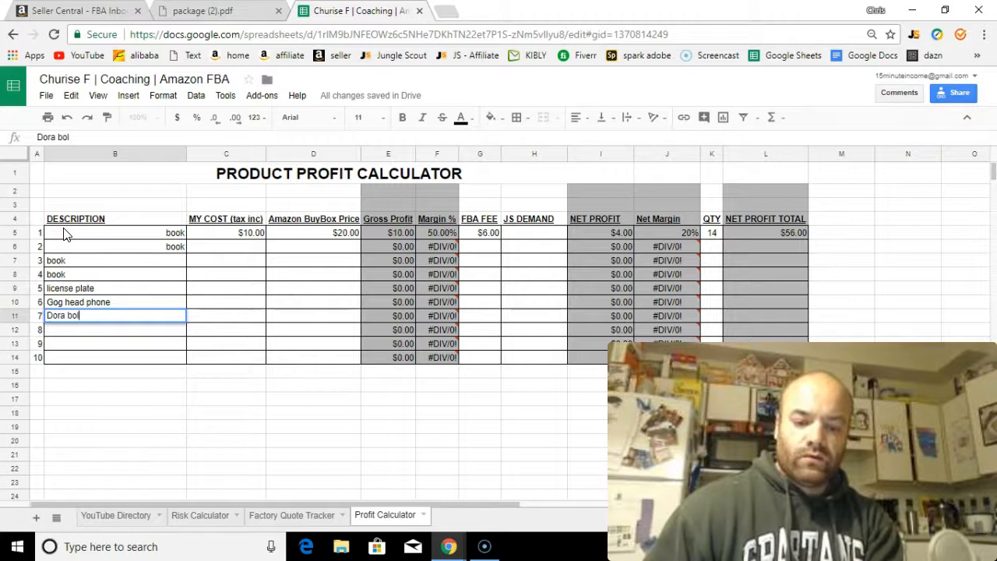
{"action": "type", "text": " bowling"}
{"action": "key", "text": "Tab"}
Step: Left-align the descriptions in B5:B14
{"action": "key", "text": "Up"}
{"action": "key", "text": "Up"}
{"action": "key", "text": "Up"}
{"action": "key", "text": "Up"}
{"action": "key", "text": "Up"}
{"action": "left_click", "coordinate": [65, 234]}
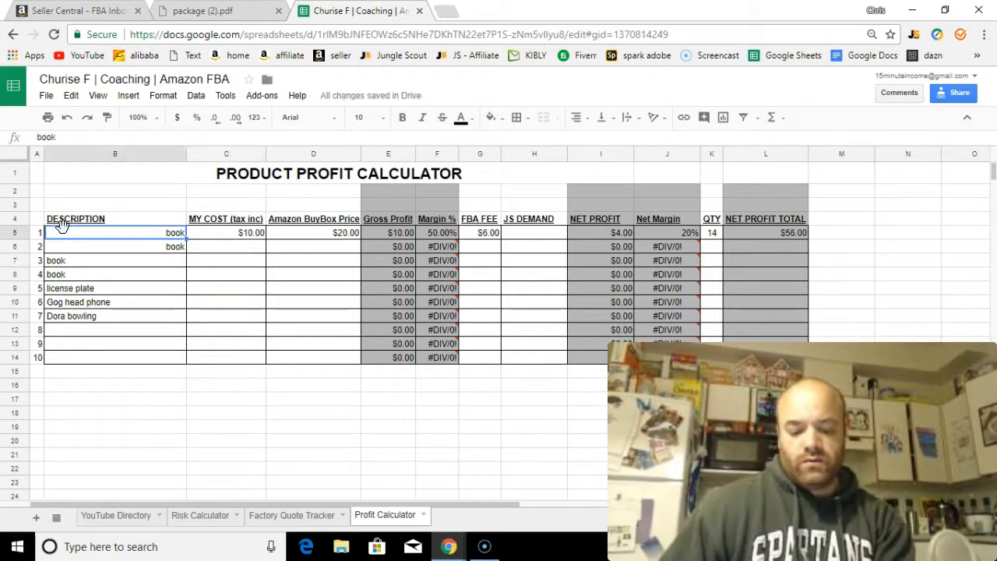
{"action": "key", "text": "shift+Down"}
{"action": "key", "text": "shift+Down"}
{"action": "key", "text": "shift+Down"}
{"action": "key", "text": "shift+Down"}
{"action": "key", "text": "shift+Down"}
{"action": "key", "text": "shift+Down"}
{"action": "key", "text": "shift+Down"}
{"action": "key", "text": "shift+Down"}
{"action": "key", "text": "shift+Down"}
{"action": "key", "text": "shift+Down"}
{"action": "key", "text": "shift+Up"}
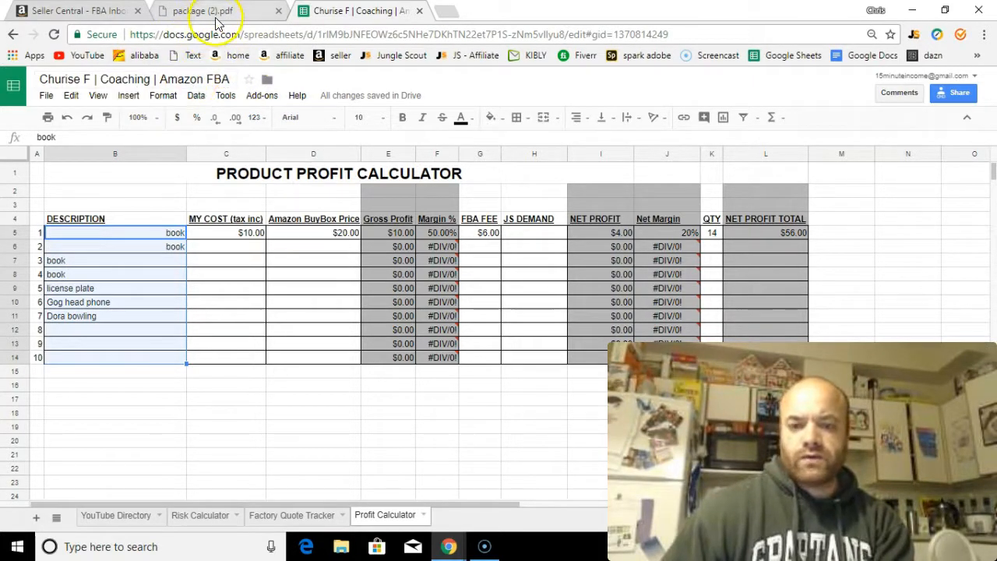
{"action": "left_click", "coordinate": [576, 119]}
{"action": "left_click", "coordinate": [578, 140]}
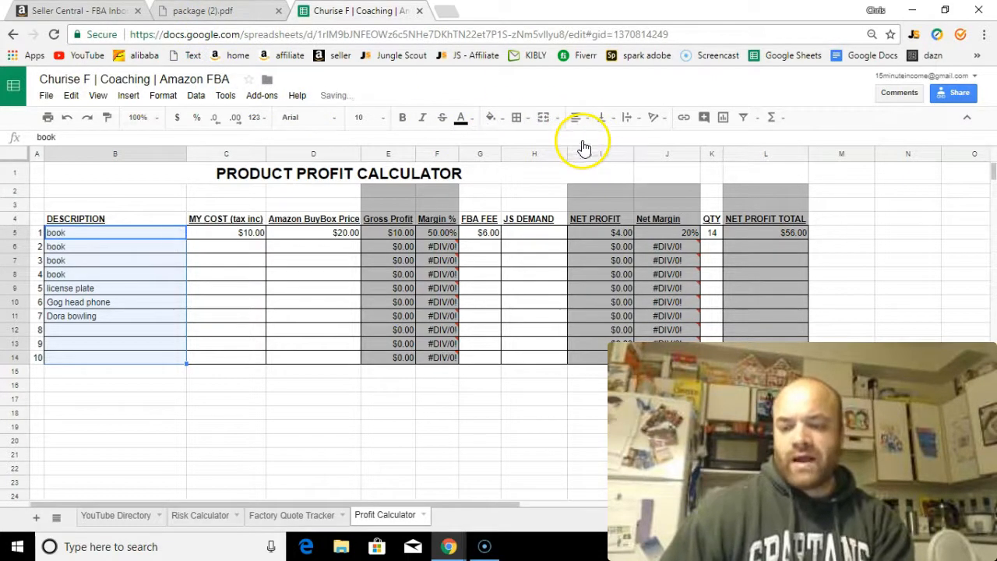
{"action": "left_click", "coordinate": [228, 238]}
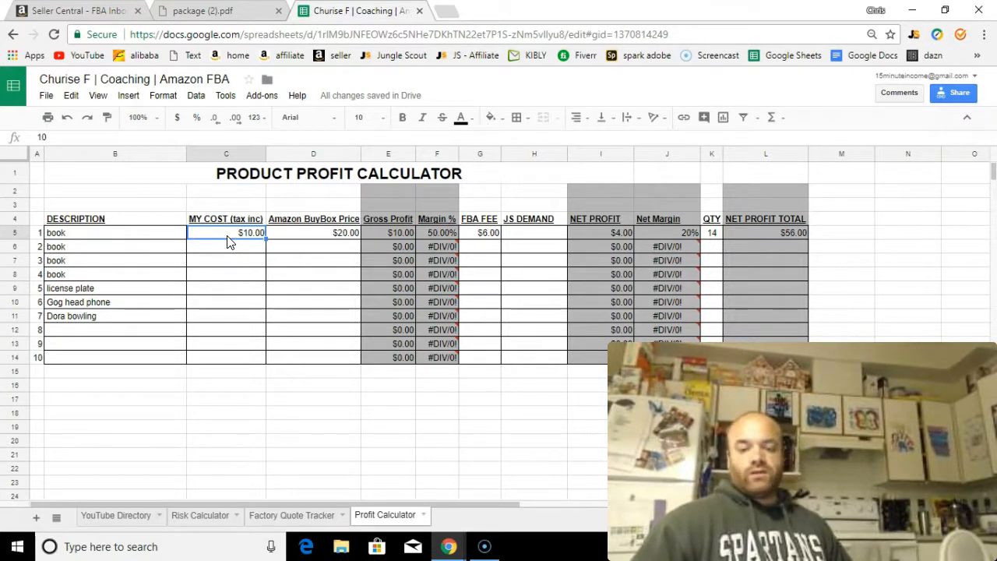
Step: Enter a $2.80 tax-inclusive cost for each of the four books in C5:C8
{"action": "key", "text": "Down"}
{"action": "key", "text": "Up"}
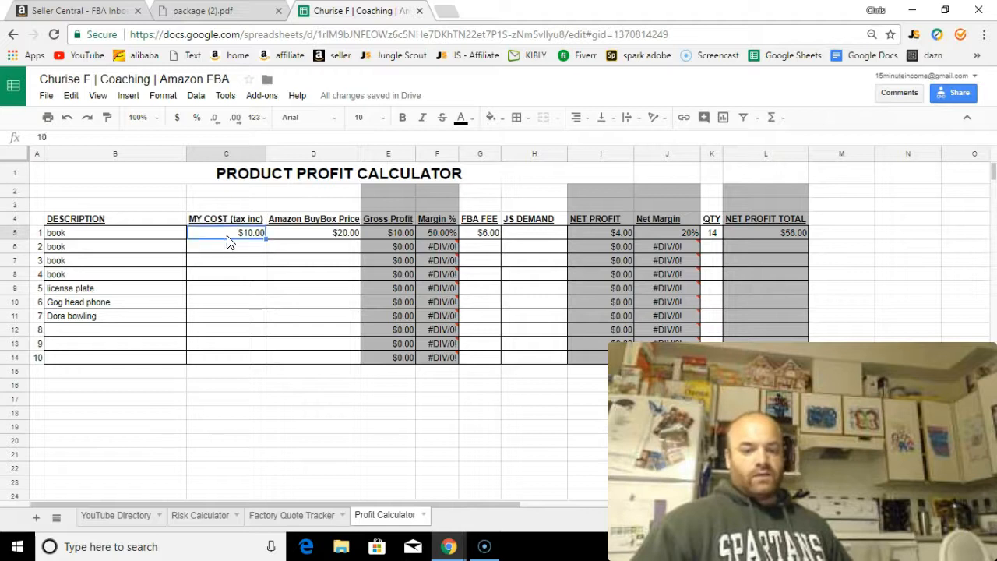
{"action": "key", "text": "Up"}
{"action": "key", "text": "Down"}
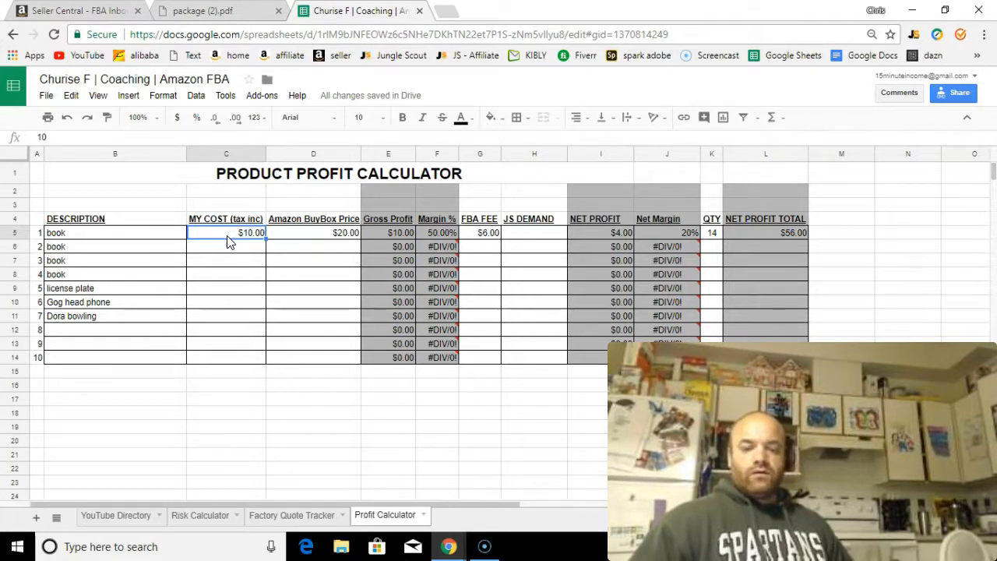
{"action": "type", "text": "2.5"}
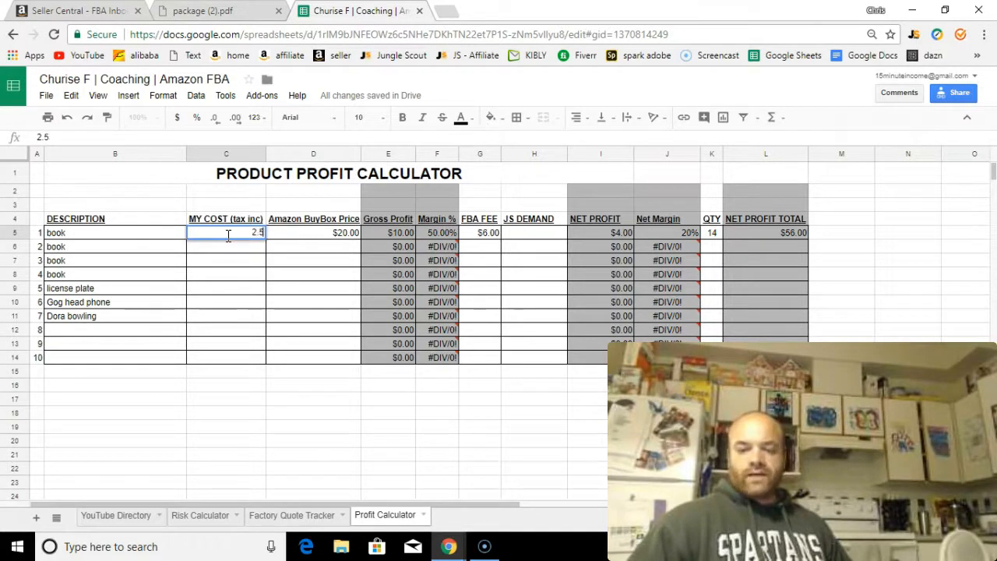
{"action": "key", "text": "Return"}
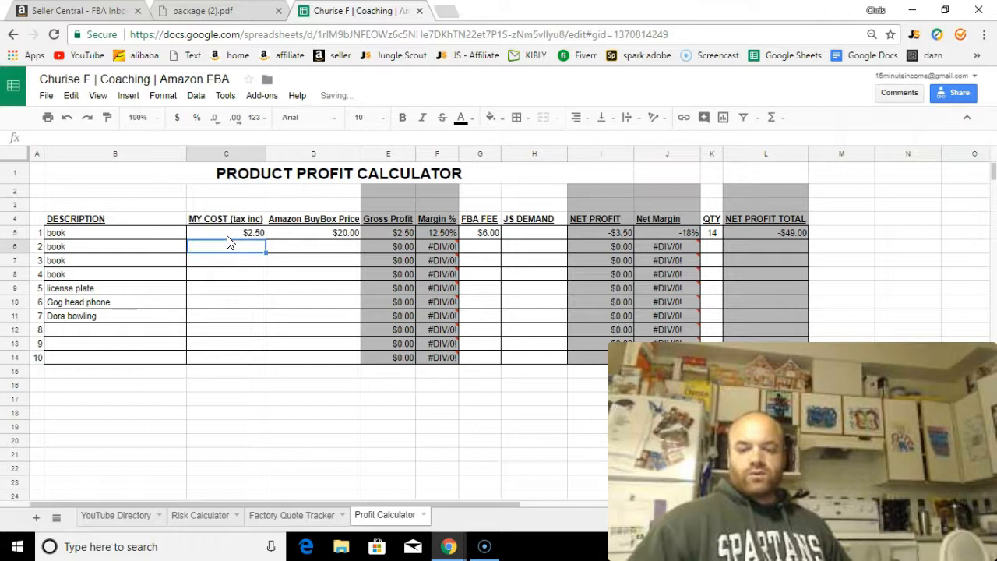
{"action": "key", "text": "Up"}
{"action": "type", "text": "="}
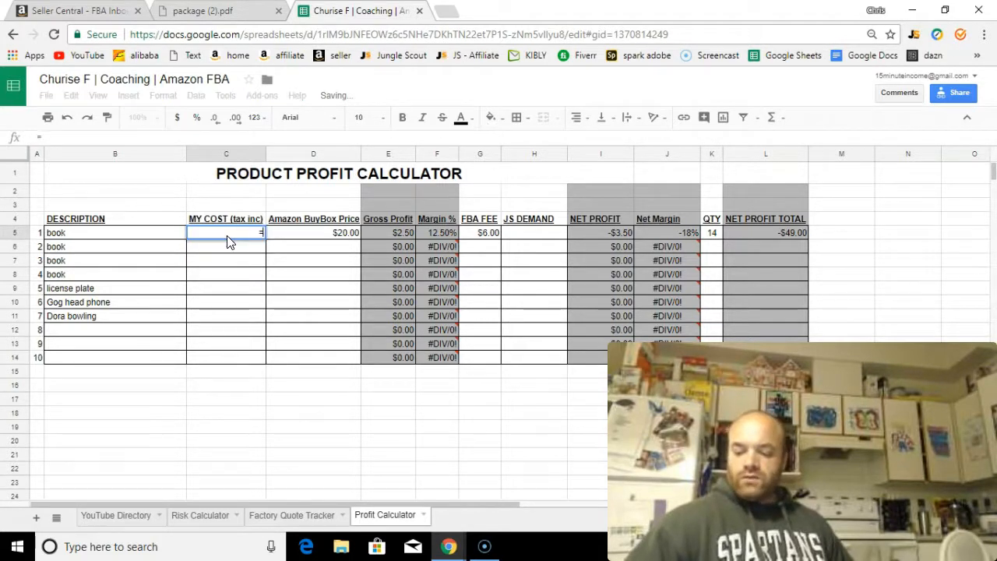
{"action": "type", "text": "2.5*1.12"}
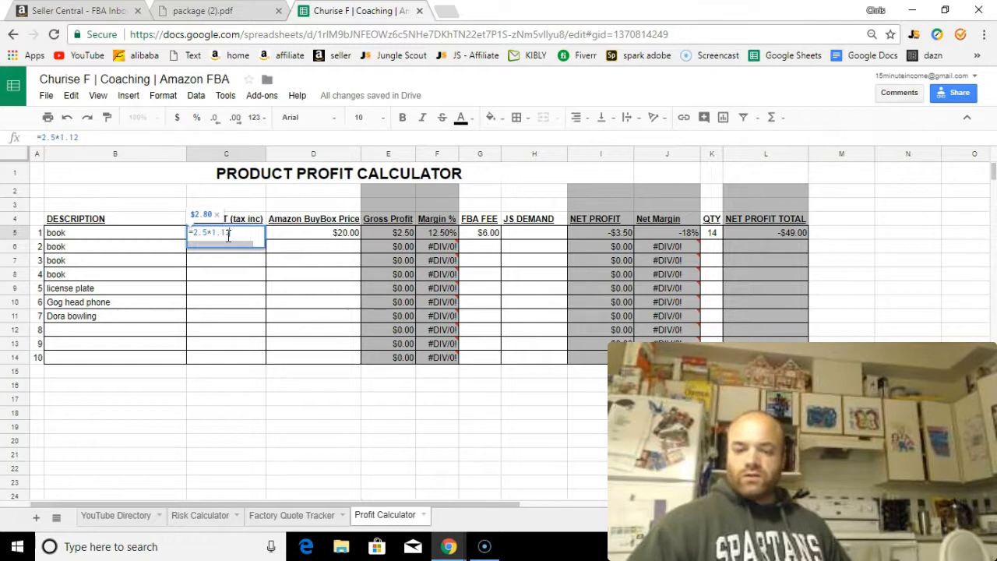
{"action": "key", "text": "Return"}
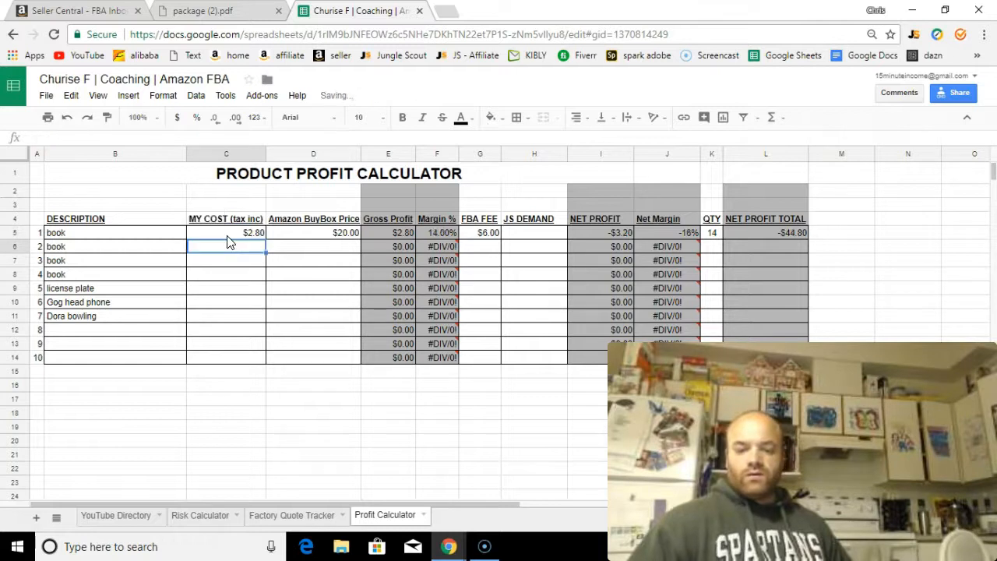
{"action": "type", "text": "2.8"}
{"action": "key", "text": "Return"}
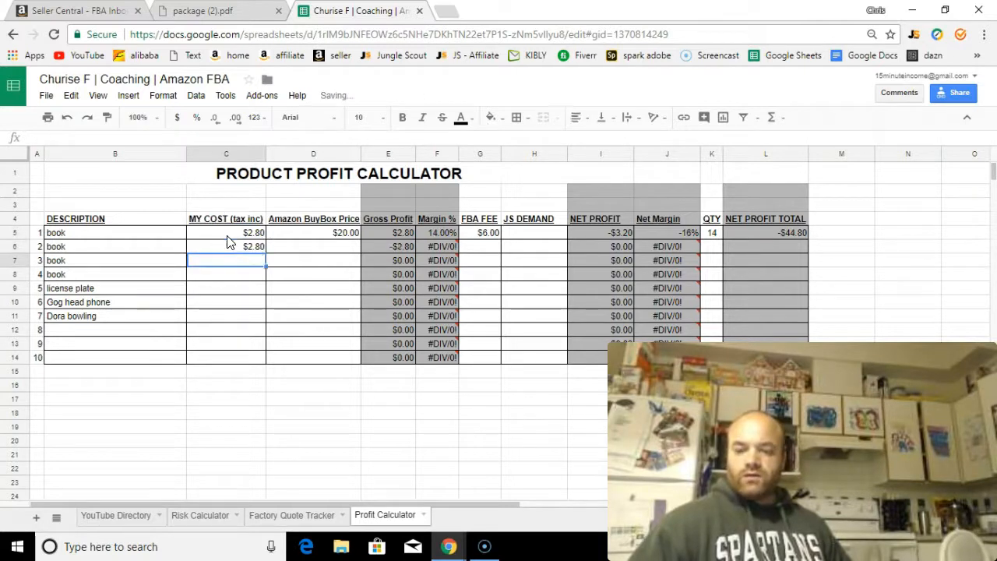
{"action": "type", "text": "2.8"}
{"action": "key", "text": "Return"}
{"action": "type", "text": "2."}
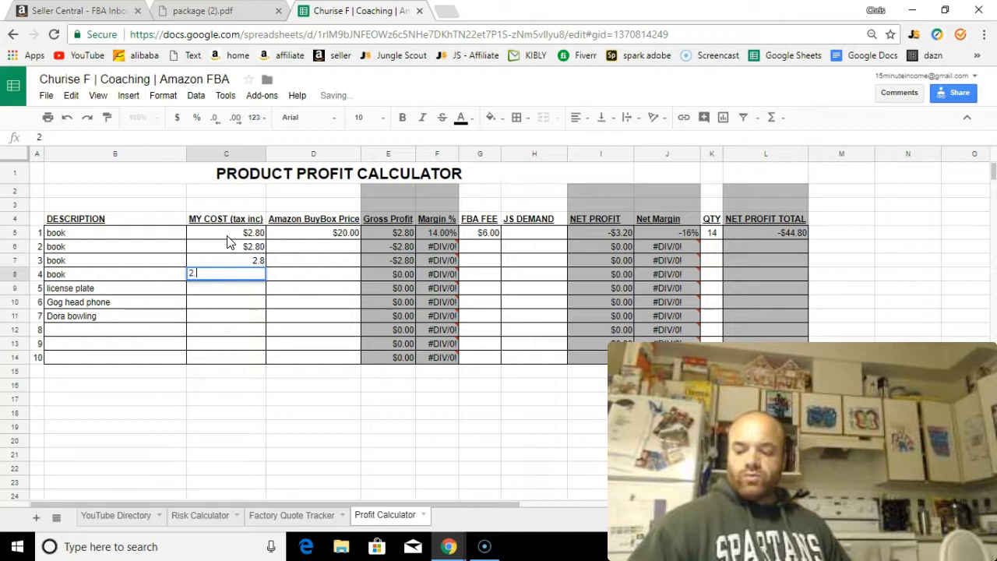
{"action": "key", "text": "Return"}
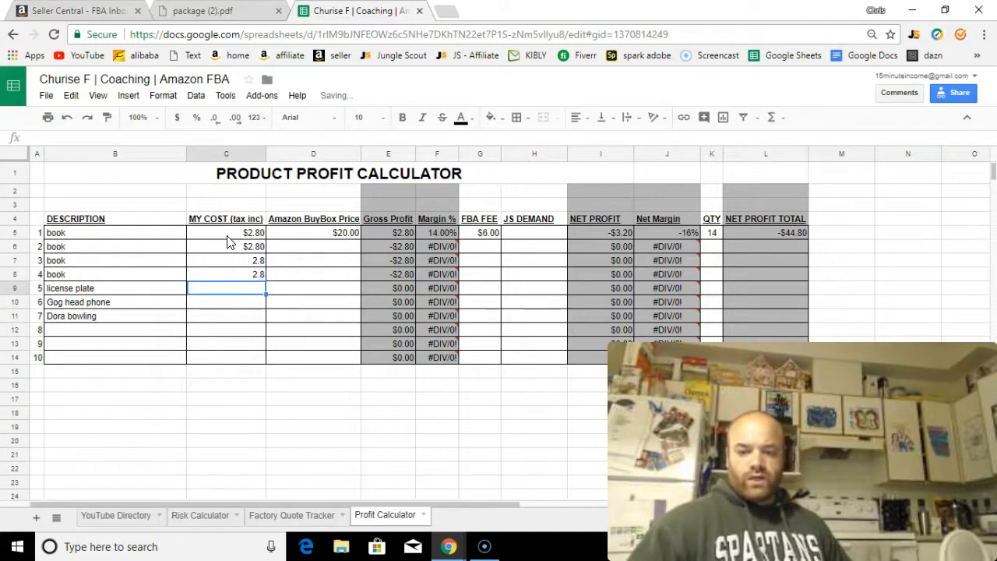
Step: Format column C as currency and give license plate, headphone and Dora bowling costs of $4.48
{"action": "left_click", "coordinate": [253, 153]}
{"action": "left_click", "coordinate": [176, 117]}
{"action": "left_click", "coordinate": [232, 289]}
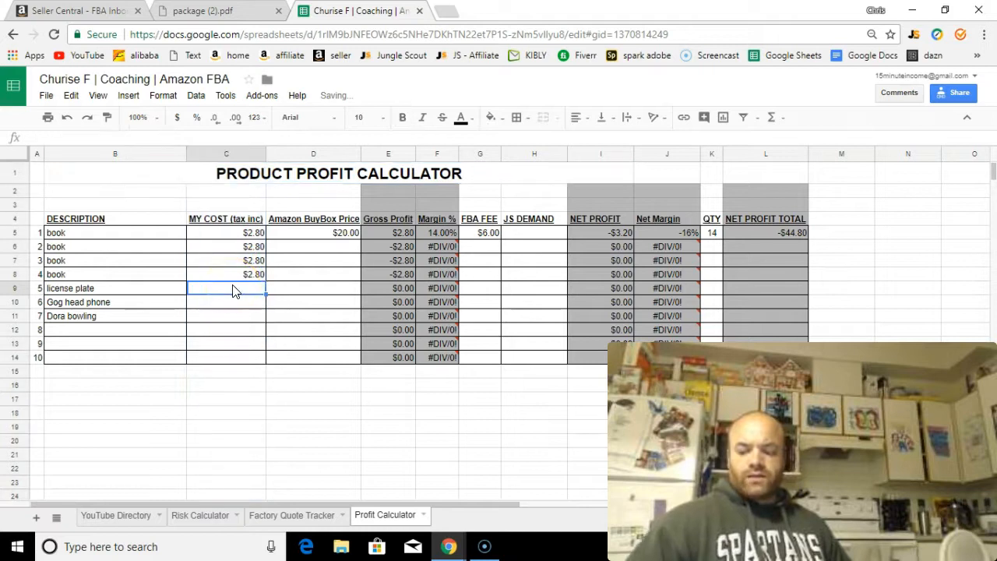
{"action": "type", "text": "=4*1.12"}
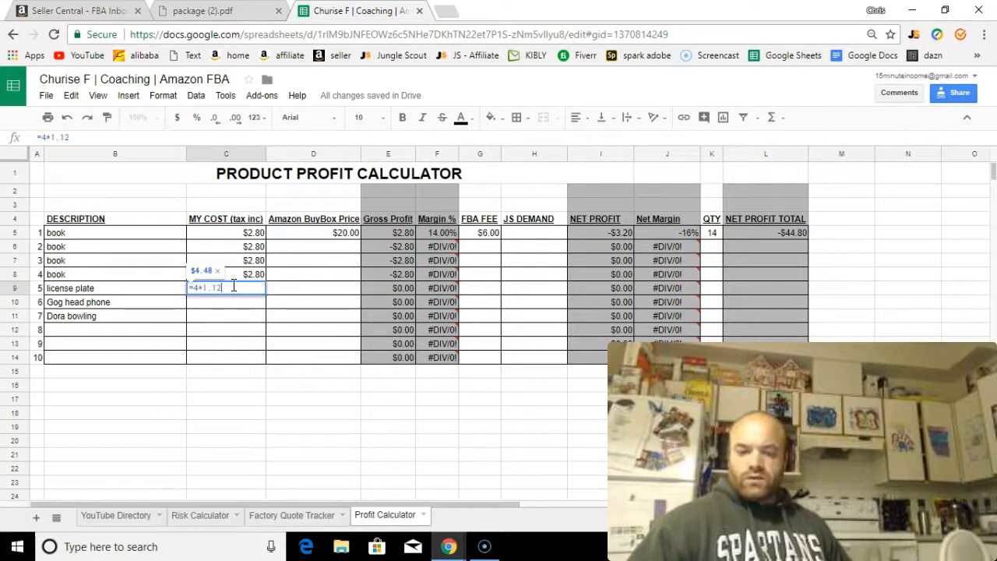
{"action": "key", "text": "Return"}
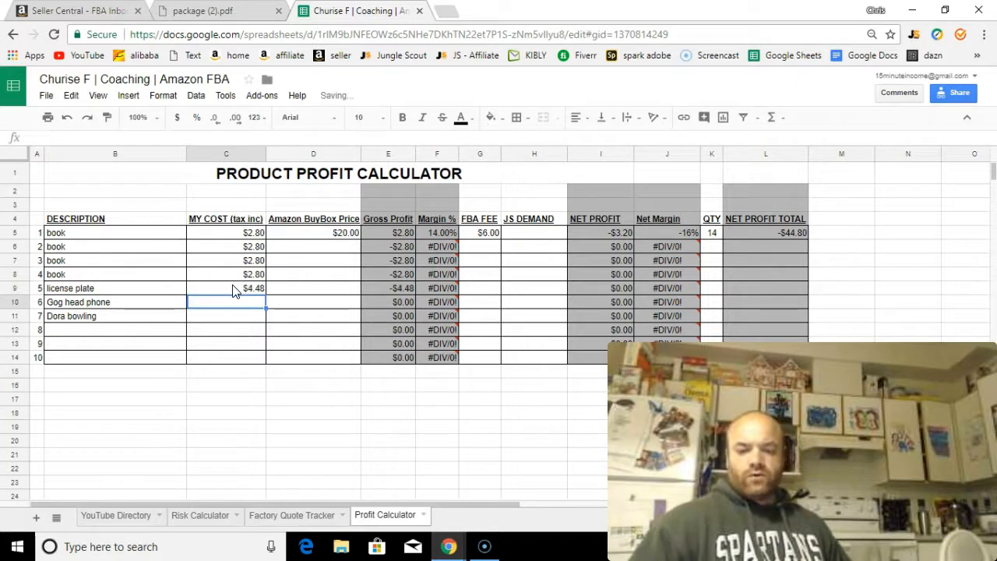
{"action": "type", "text": "4.48"}
{"action": "key", "text": "Return"}
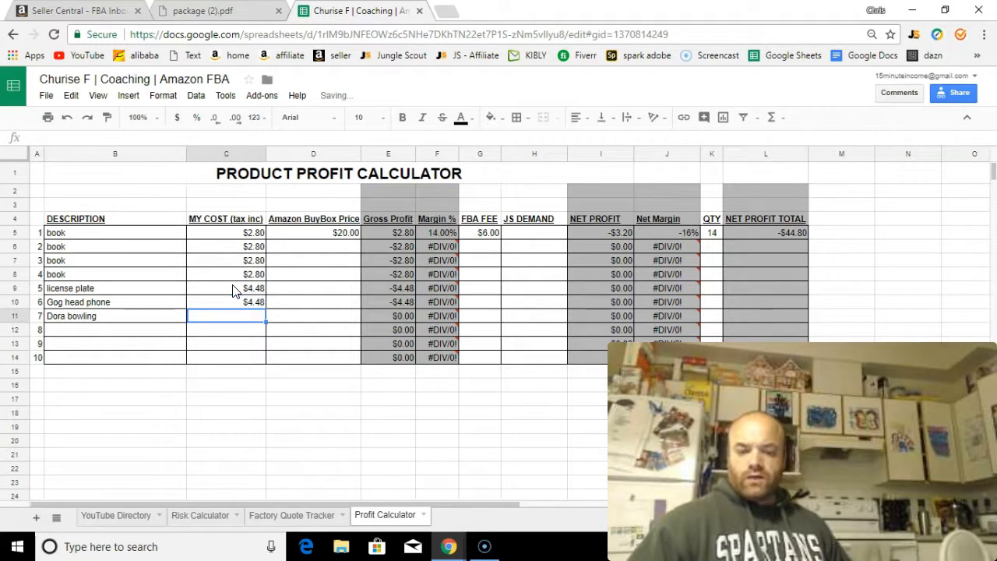
{"action": "type", "text": "4.48"}
{"action": "key", "text": "Return"}
Step: Return to the first book's $20.00 BuyBox price in D5 and switch to Seller Central
{"action": "key", "text": "Up"}
{"action": "key", "text": "Up"}
{"action": "key", "text": "Up"}
{"action": "key", "text": "Up"}
{"action": "key", "text": "Up"}
{"action": "key", "text": "Up"}
{"action": "key", "text": "Right"}
{"action": "key", "text": "Right"}
{"action": "key", "text": "Left"}
{"action": "key", "text": "Left"}
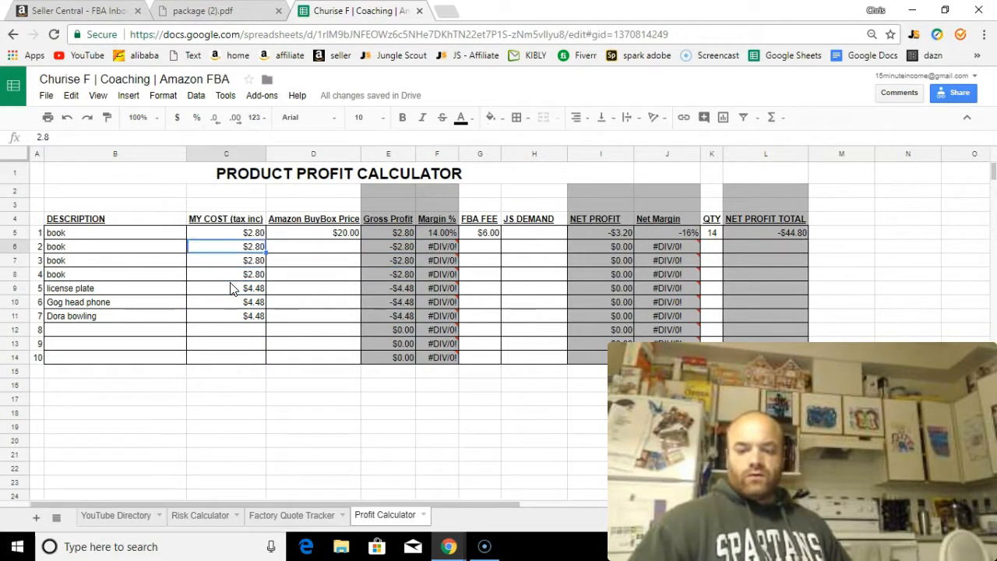
{"action": "key", "text": "Up"}
{"action": "key", "text": "Right"}
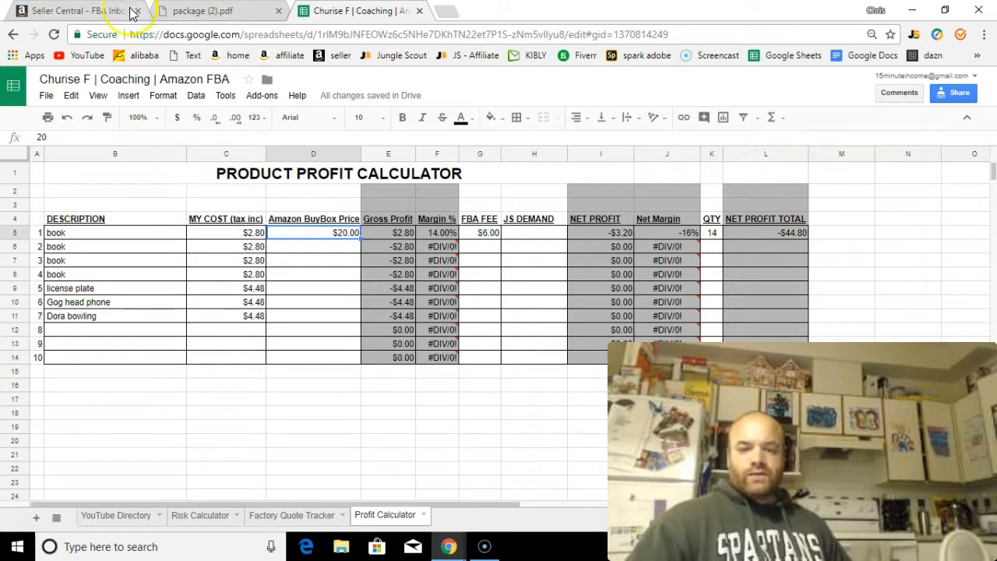
{"action": "left_click", "coordinate": [64, 10]}
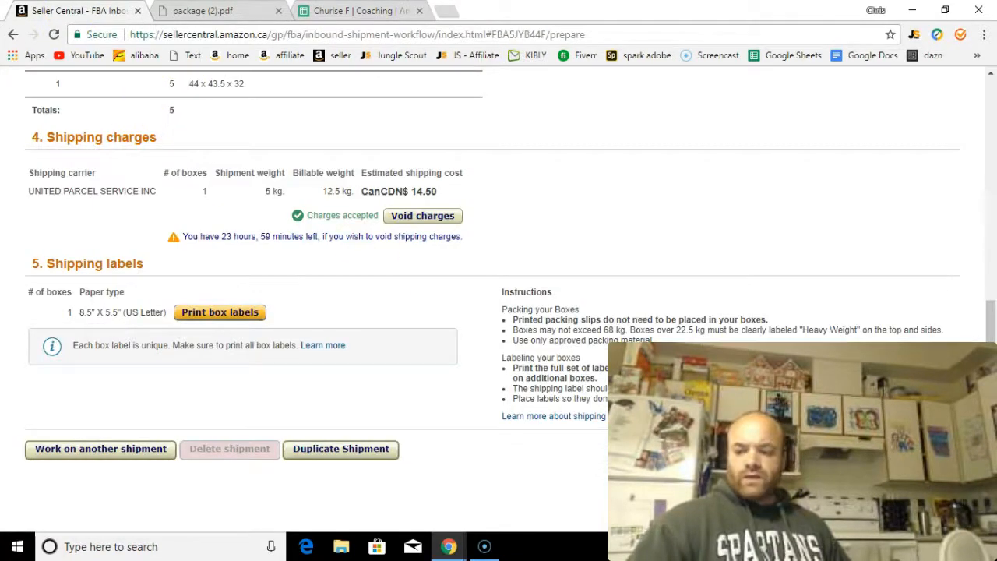
Step: View the shipment's tracking summary in Seller Central
{"action": "left_click", "coordinate": [901, 449]}
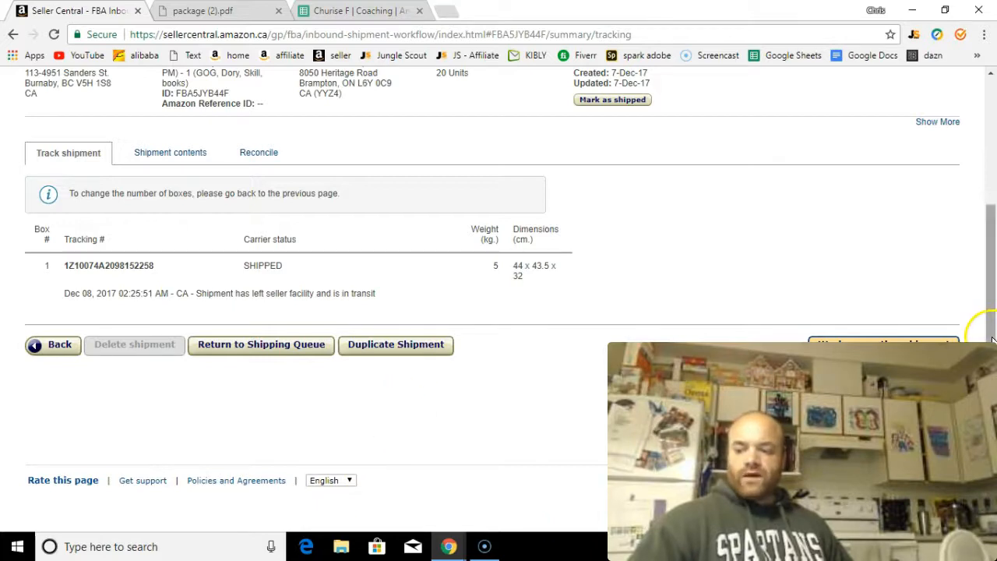
{"action": "right_click", "coordinate": [972, 296]}
{"action": "left_click", "coordinate": [994, 288]}
{"action": "mouse_move", "coordinate": [993, 288]}
{"action": "left_mouse_down"}
{"action": "mouse_move", "coordinate": [994, 200]}
{"action": "mouse_move", "coordinate": [994, 289]}
{"action": "left_mouse_up"}
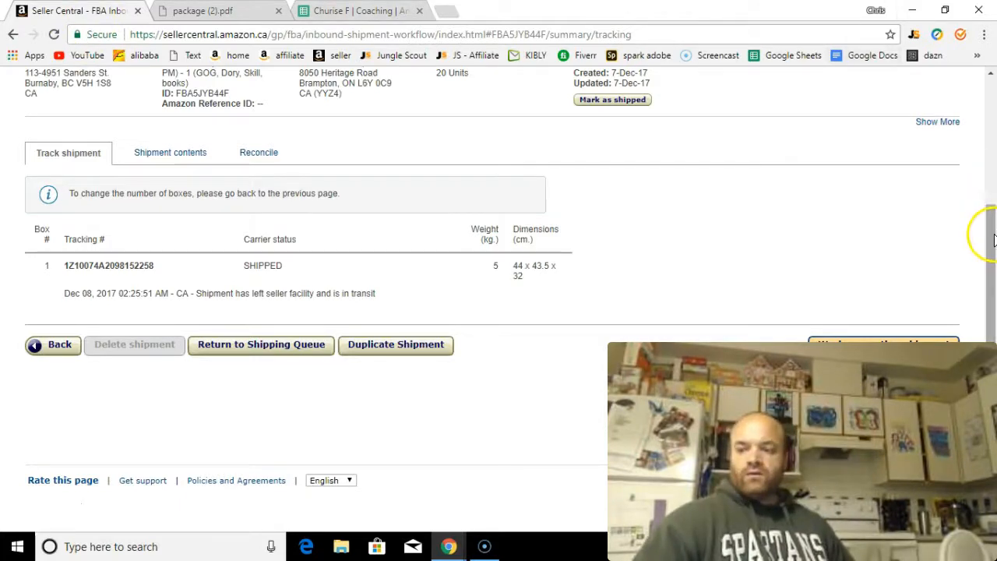
Step: Open Inventory > Manage Inventory, then go back to the profit calculator spreadsheet
{"action": "scroll", "coordinate": [993, 241], "scroll_direction": "up", "scroll_amount": 3}
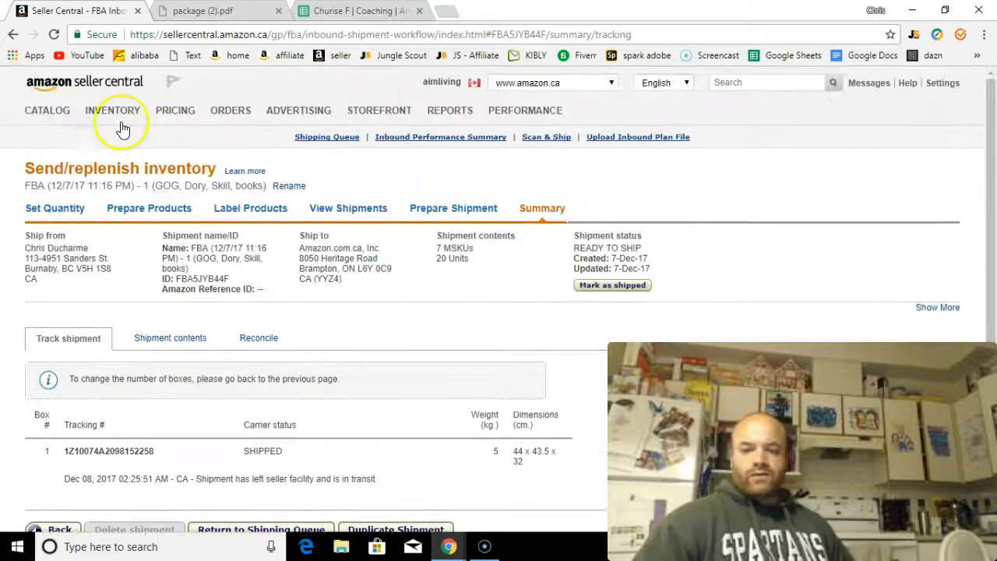
{"action": "mouse_move", "coordinate": [113, 110]}
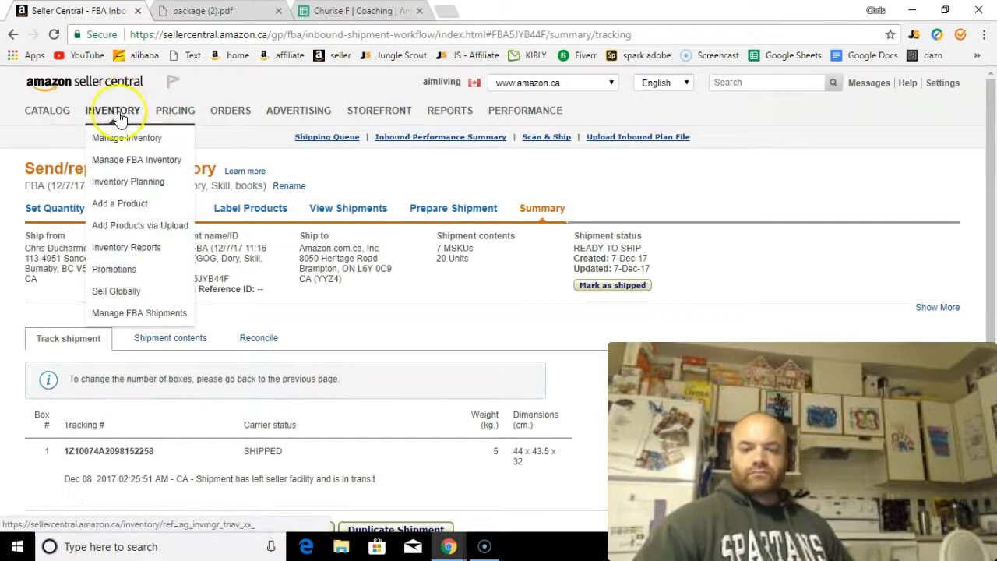
{"action": "left_click", "coordinate": [113, 139]}
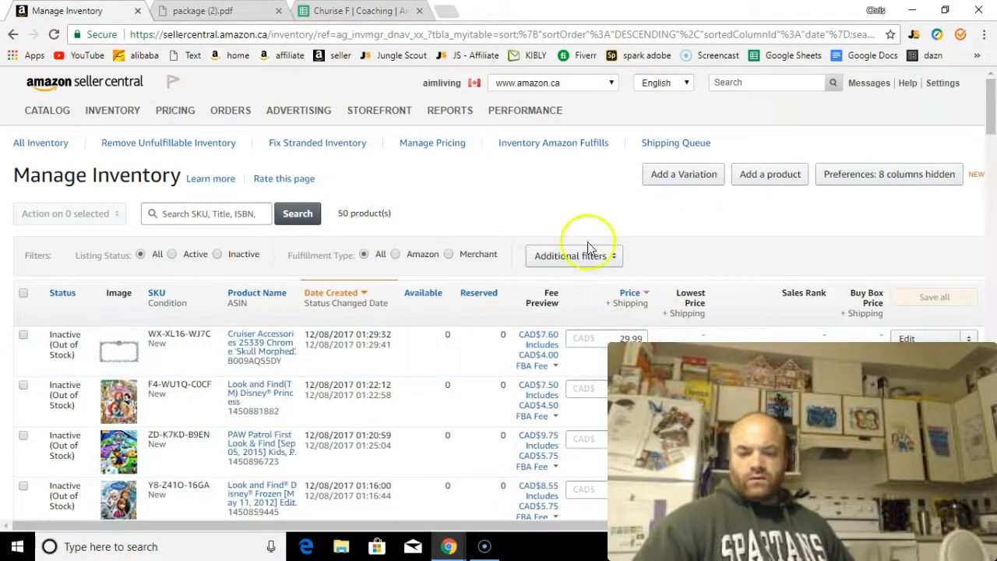
{"action": "left_click", "coordinate": [363, 11]}
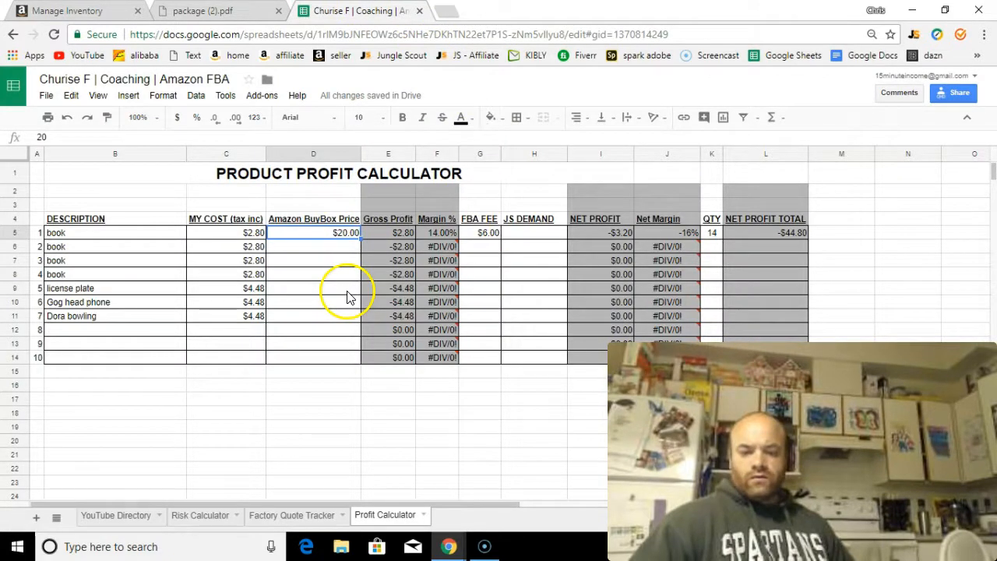
Step: Enter a 29.99 BuyBox price for the license plate and check the Amazon inventory list
{"action": "key", "text": "Down"}
{"action": "key", "text": "Down"}
{"action": "key", "text": "Down"}
{"action": "key", "text": "Down"}
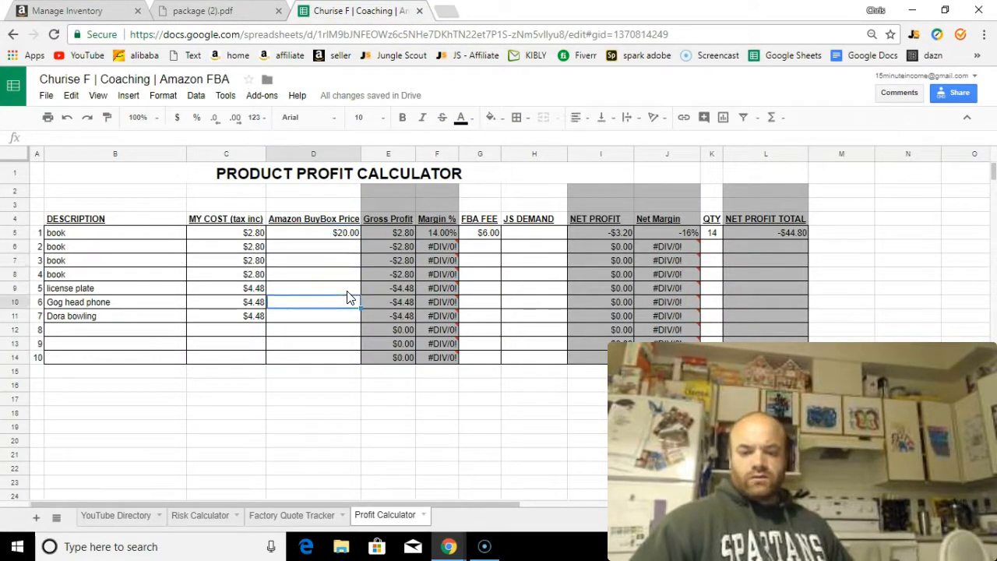
{"action": "type", "text": "29.9"}
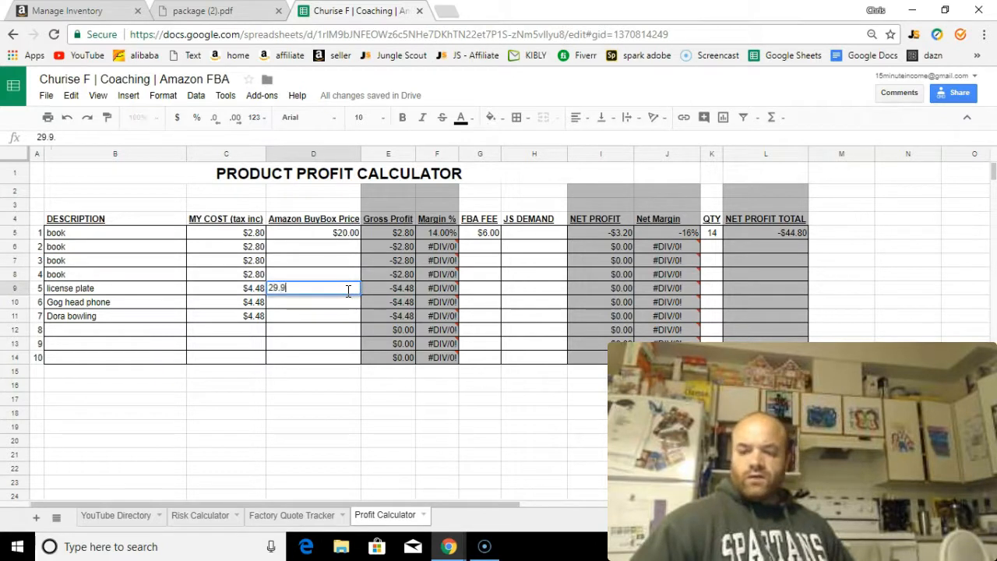
{"action": "type", "text": "9"}
{"action": "key", "text": "Return"}
{"action": "left_click", "coordinate": [92, 11]}
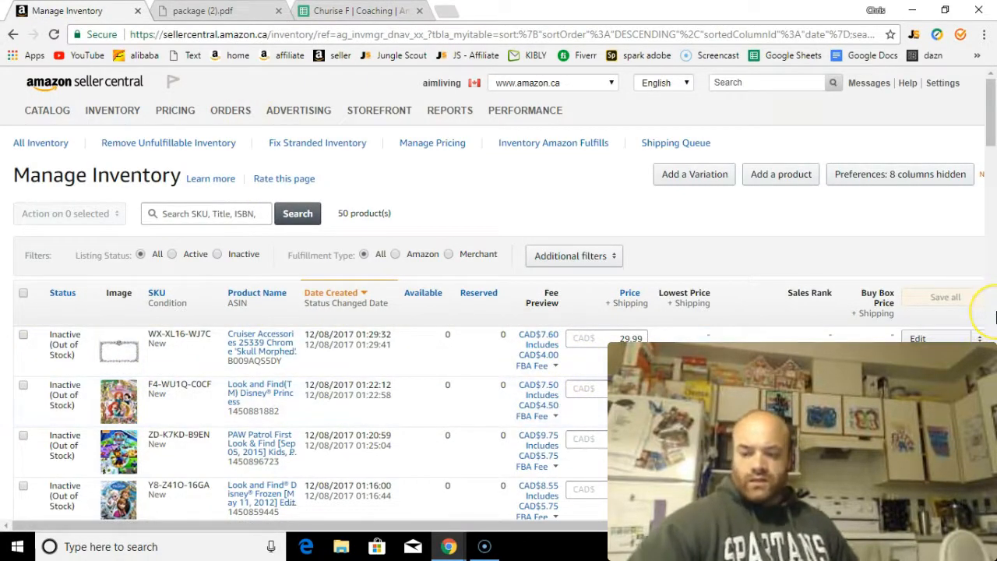
{"action": "scroll", "coordinate": [994, 315], "scroll_direction": "down", "scroll_amount": 2}
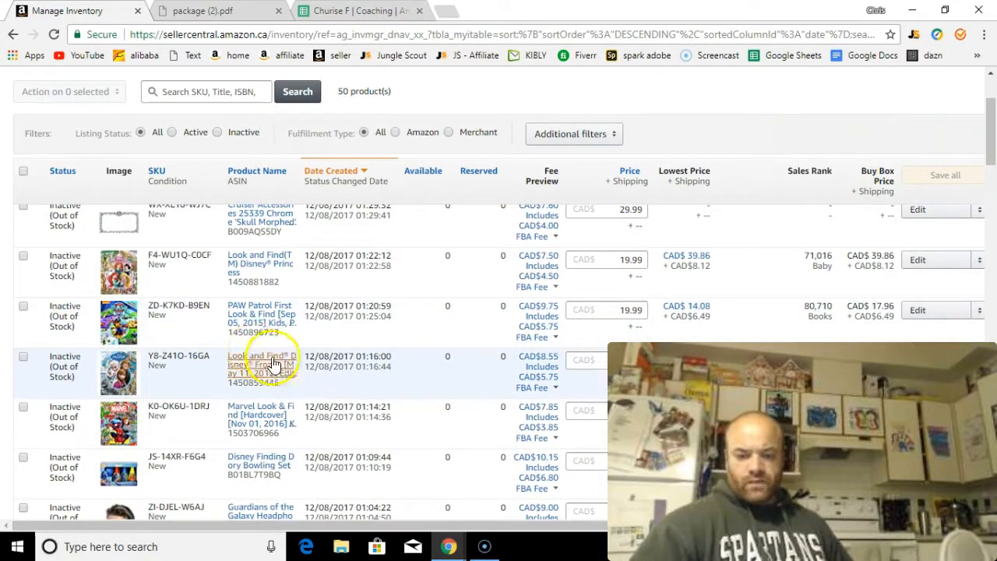
Step: Enter BuyBox prices of 19.99 for the first three books and 12 for the fourth
{"action": "left_click", "coordinate": [336, 9]}
{"action": "key", "text": "Up"}
{"action": "key", "text": "Up"}
{"action": "key", "text": "Up"}
{"action": "key", "text": "Up"}
{"action": "key", "text": "Up"}
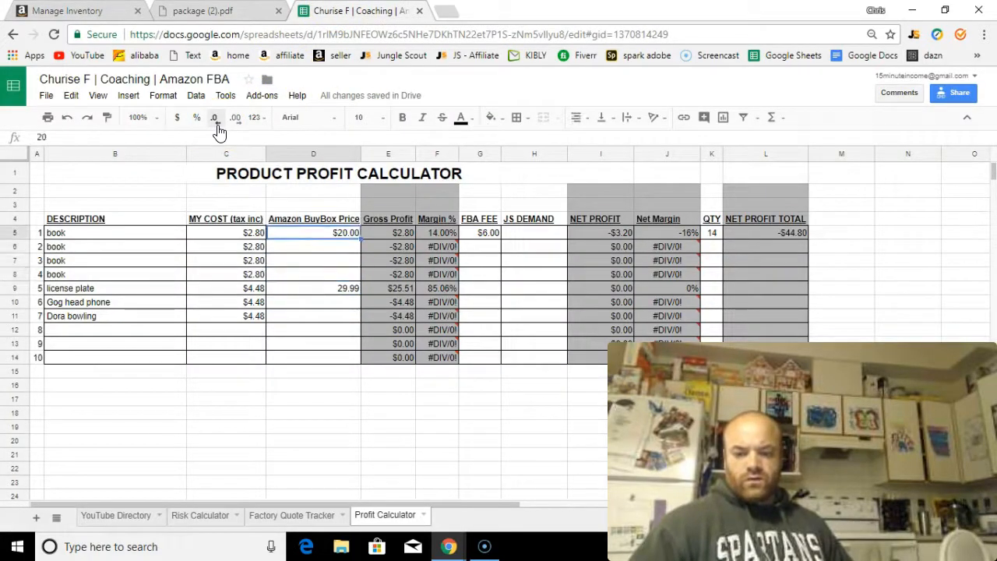
{"action": "type", "text": "19.9"}
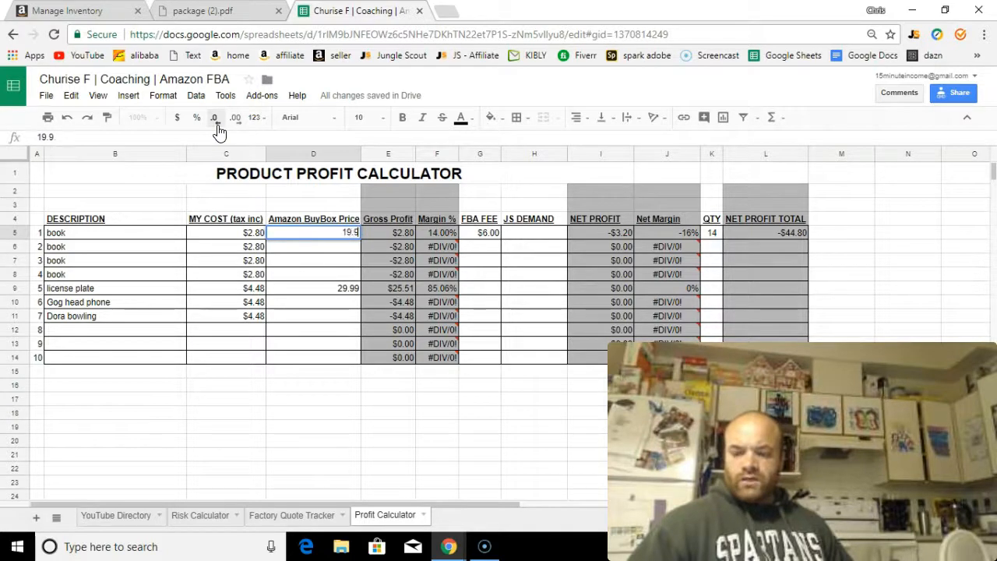
{"action": "type", "text": "9"}
{"action": "key", "text": "Return"}
{"action": "type", "text": "19.99"}
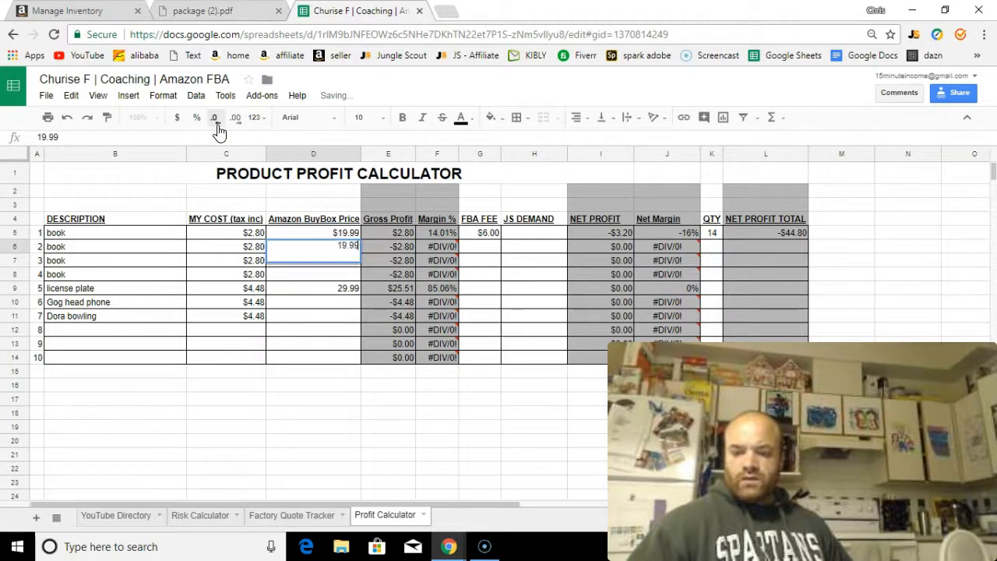
{"action": "key", "text": "Return"}
{"action": "type", "text": "19"}
{"action": "key", "text": "Return"}
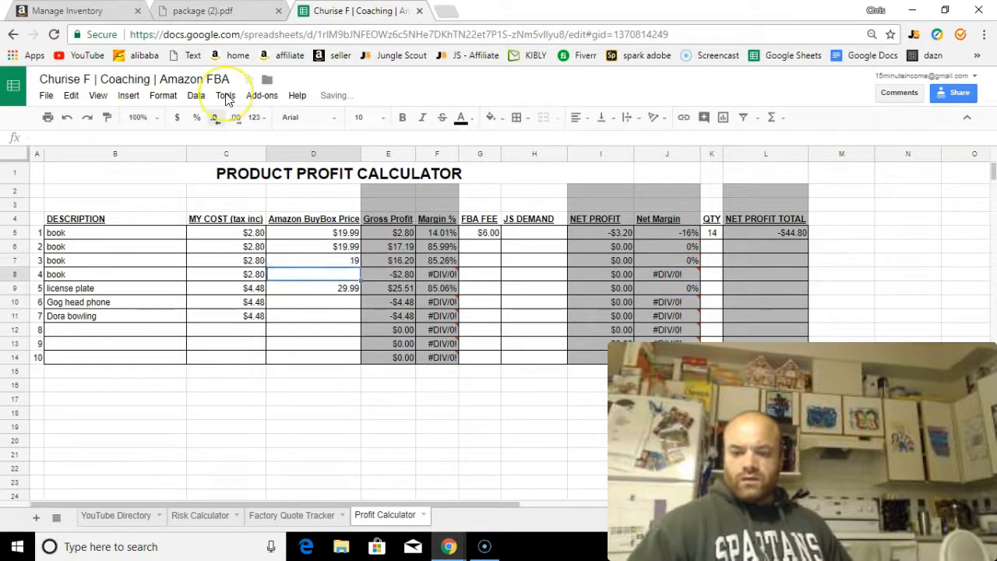
{"action": "key", "text": "Up"}
{"action": "type", "text": "19.99"}
{"action": "key", "text": "Return"}
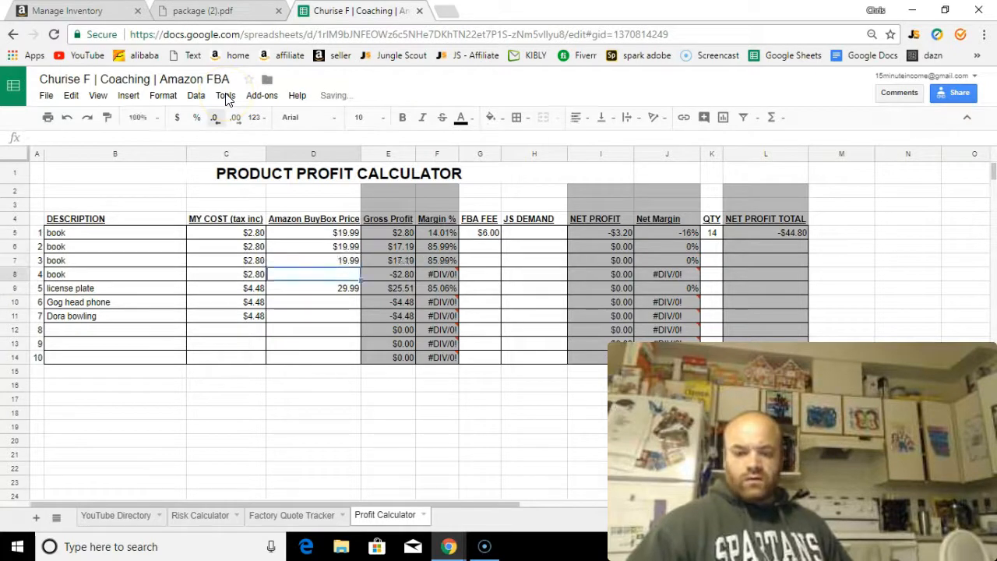
{"action": "type", "text": "1"}
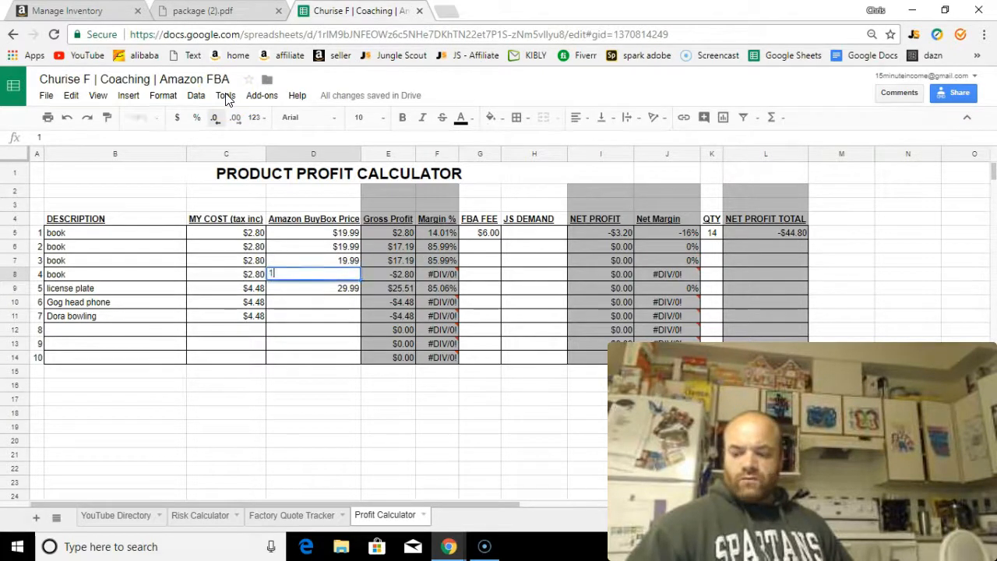
{"action": "type", "text": "9"}
{"action": "key", "text": "BackSpace"}
{"action": "type", "text": "2"}
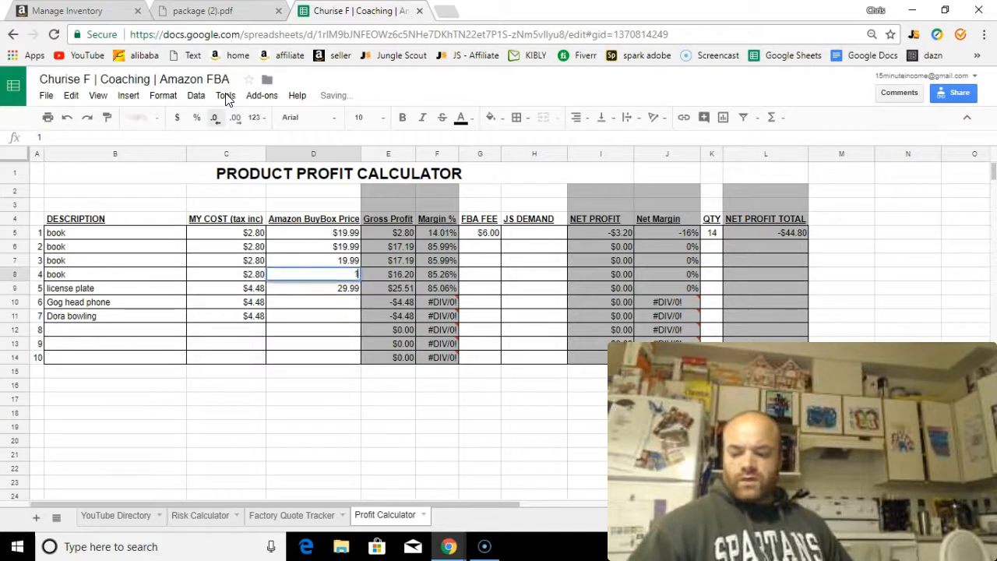
{"action": "key", "text": "Return"}
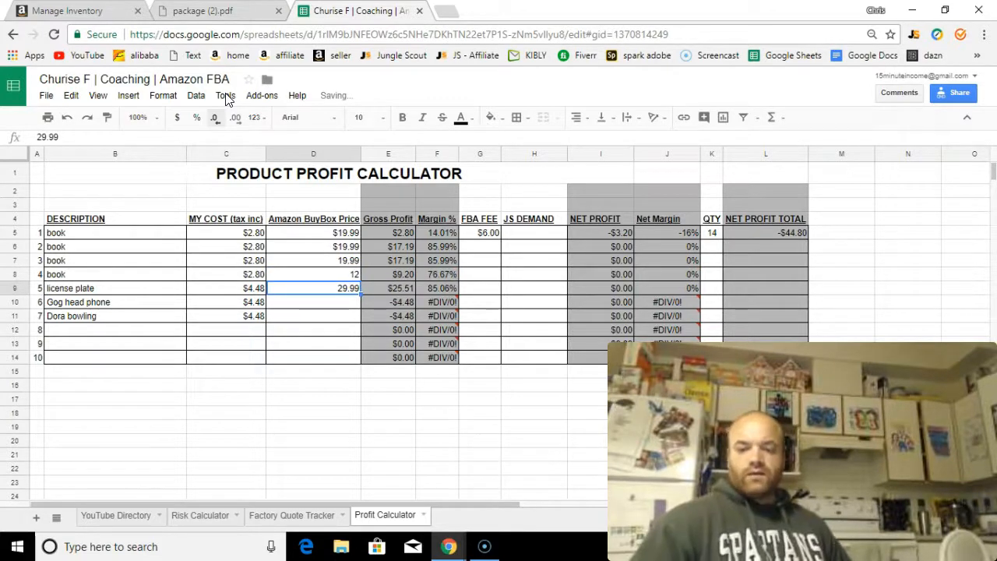
Step: Format the BuyBox price column D as currency
{"action": "left_click", "coordinate": [346, 152]}
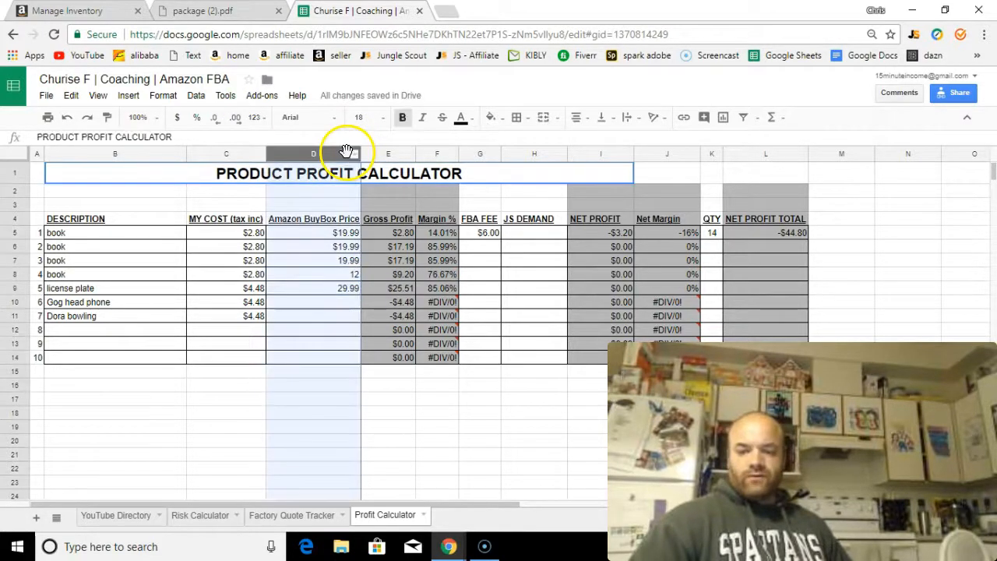
{"action": "left_click", "coordinate": [178, 117]}
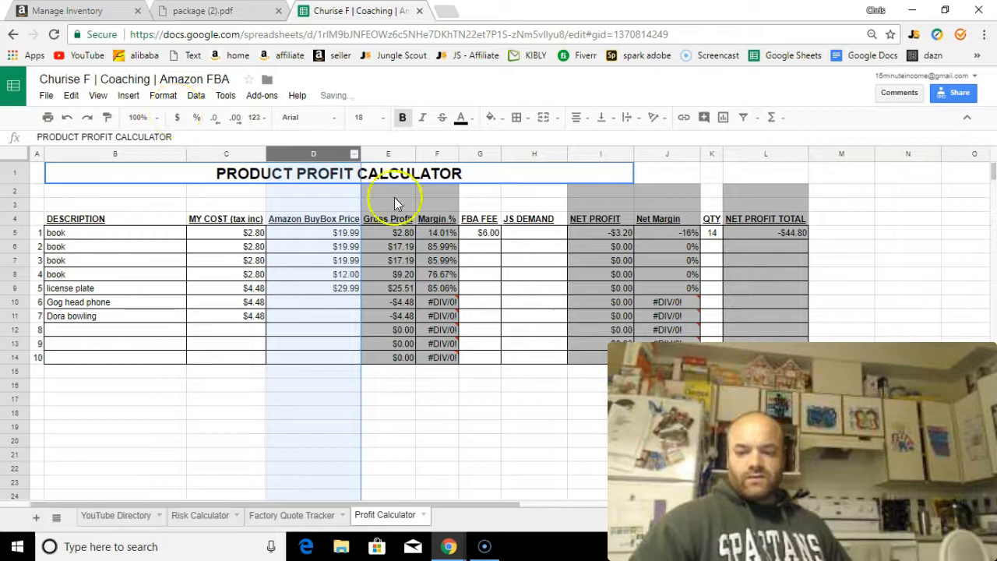
{"action": "left_click", "coordinate": [476, 235]}
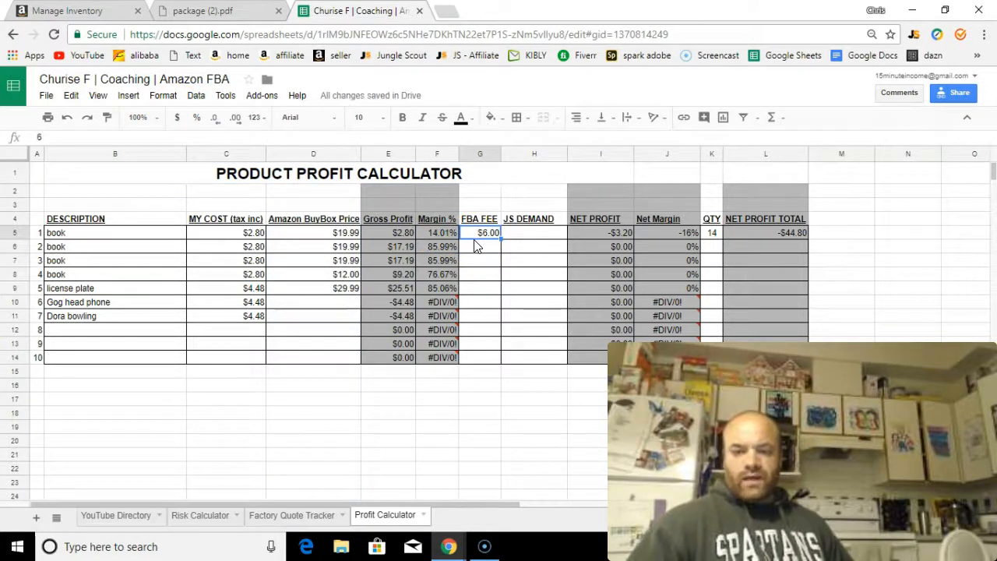
{"action": "left_click", "coordinate": [85, 11]}
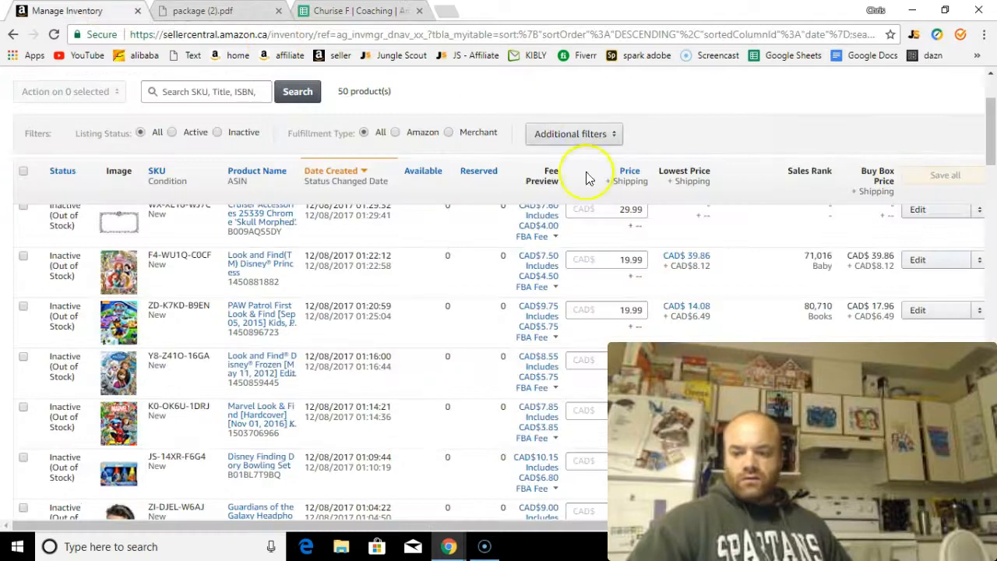
{"action": "scroll", "coordinate": [701, 250], "scroll_direction": "up", "scroll_amount": 5}
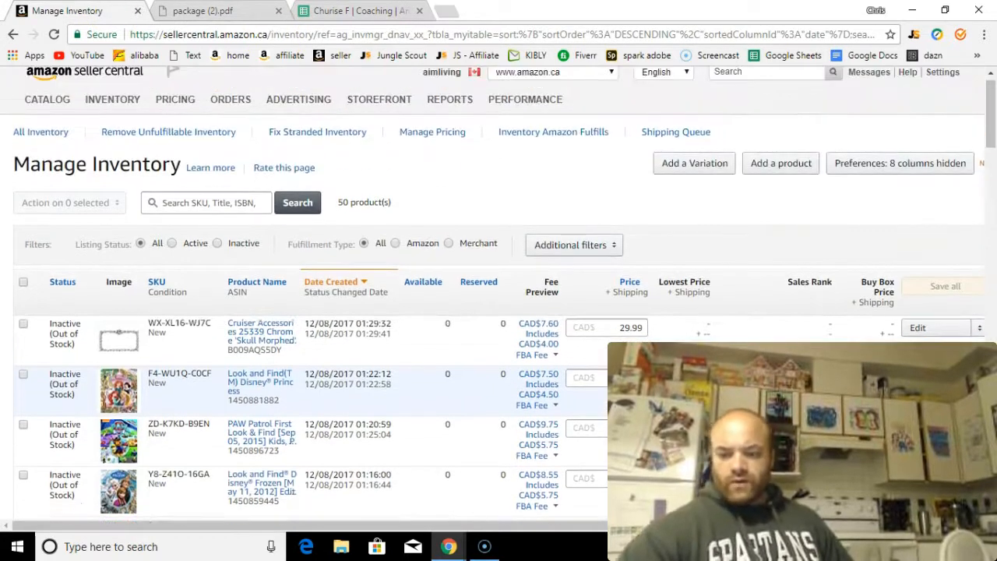
{"action": "scroll", "coordinate": [724, 206], "scroll_direction": "down", "scroll_amount": 2}
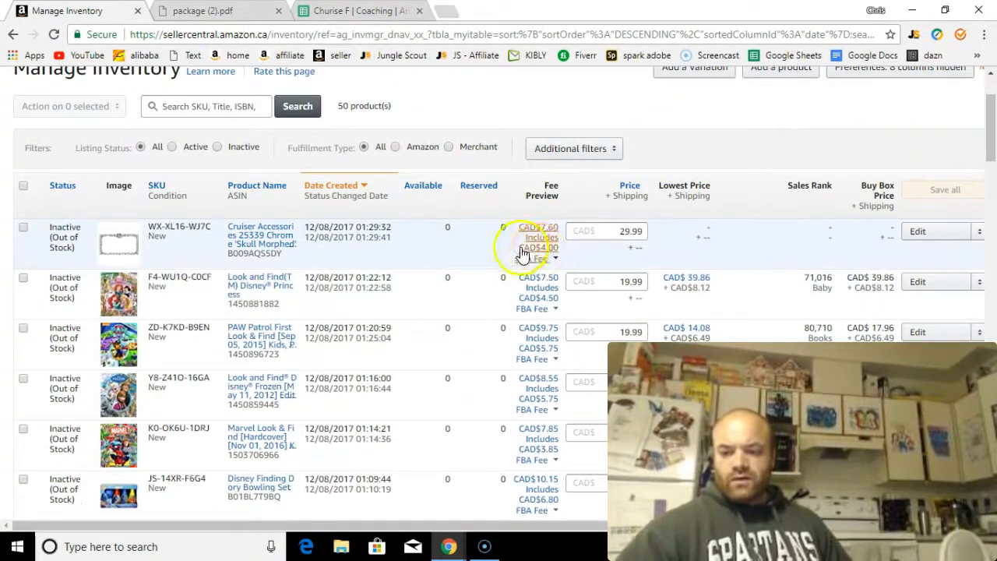
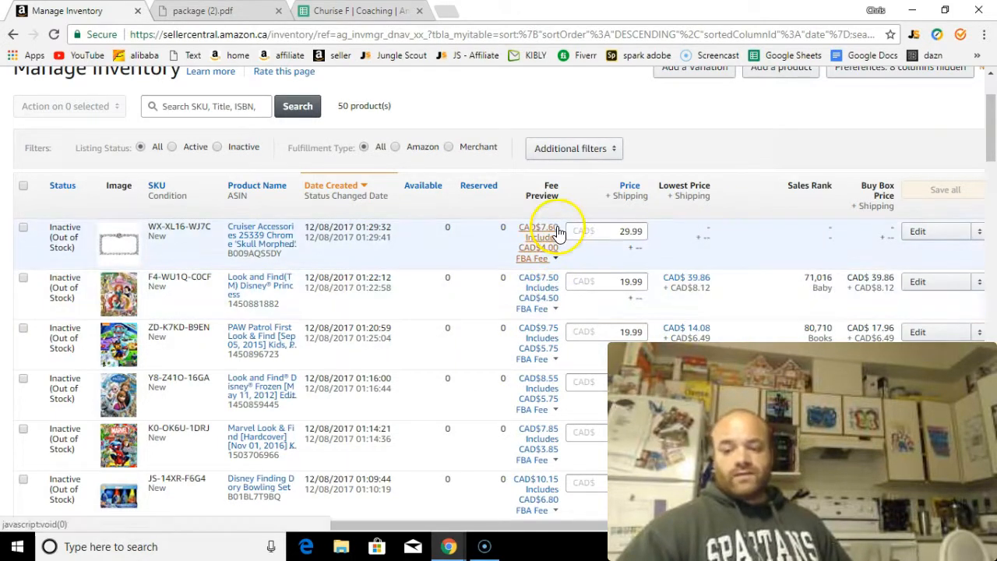
Step: Return from the Amazon inventory list to the Profit Calculator spreadsheet
{"action": "left_click", "coordinate": [360, 11]}
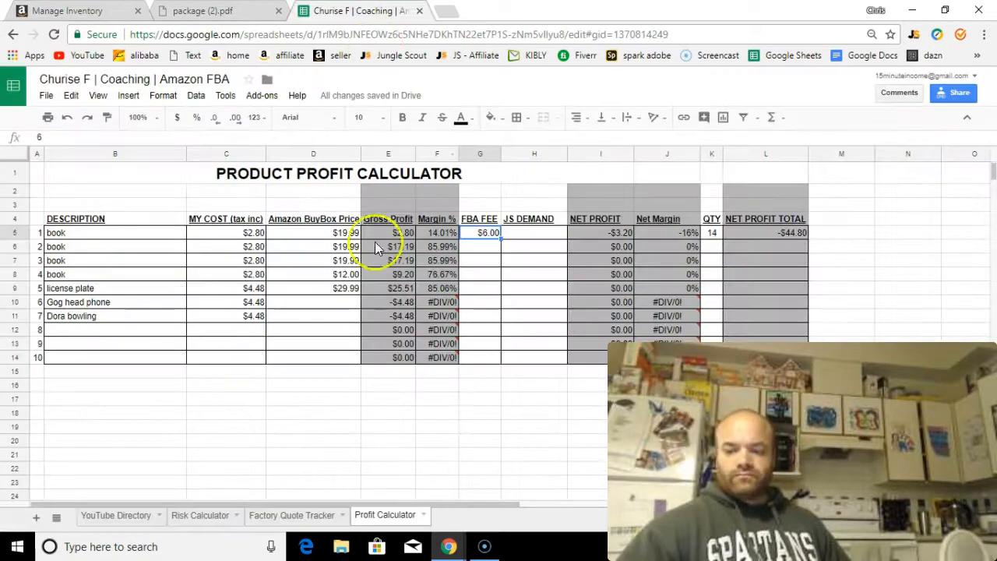
Step: Enter a 7.60 FBA fee for the license plate in G9
{"action": "left_click", "coordinate": [483, 289]}
{"action": "type", "text": "7.6"}
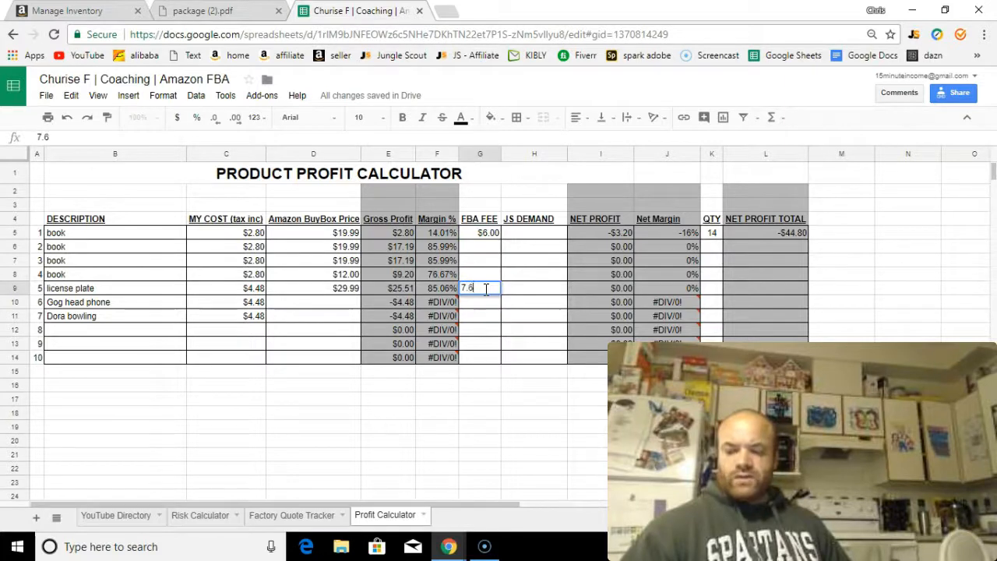
{"action": "key", "text": "Return"}
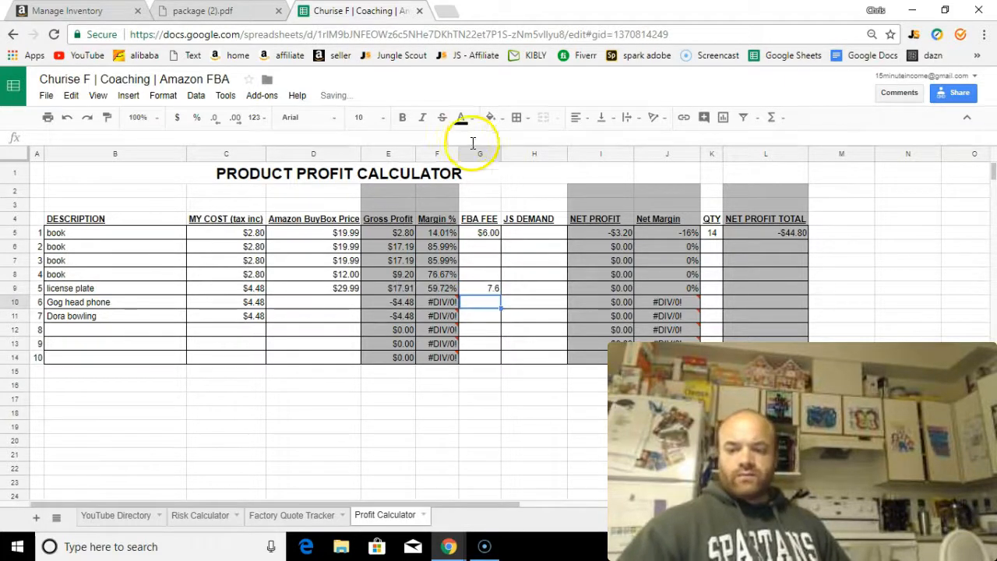
Step: Format the FBA FEE column G as currency, then revisit the Amazon inventory list
{"action": "left_click", "coordinate": [480, 155]}
{"action": "left_click", "coordinate": [177, 117]}
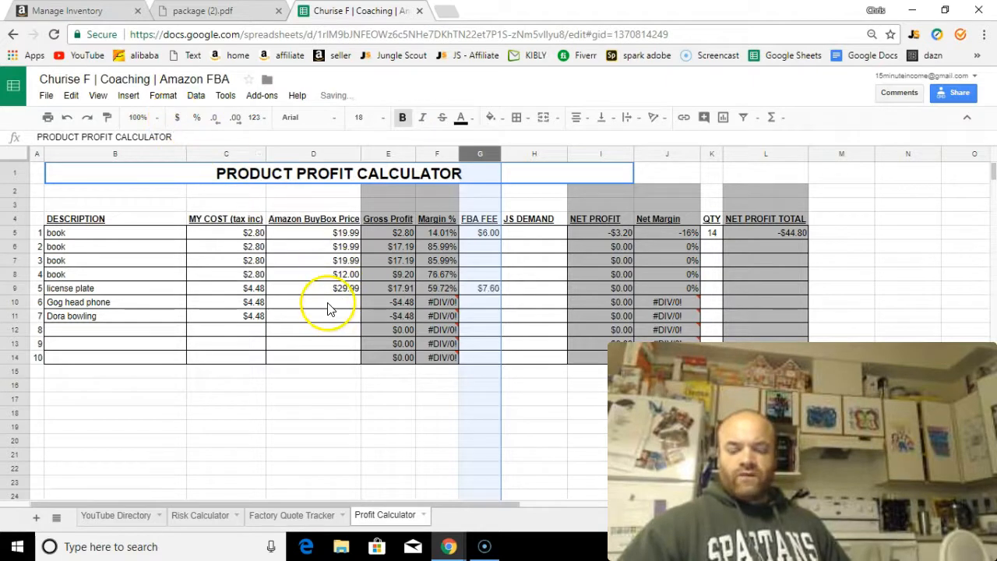
{"action": "left_click", "coordinate": [328, 304]}
{"action": "left_click", "coordinate": [207, 11]}
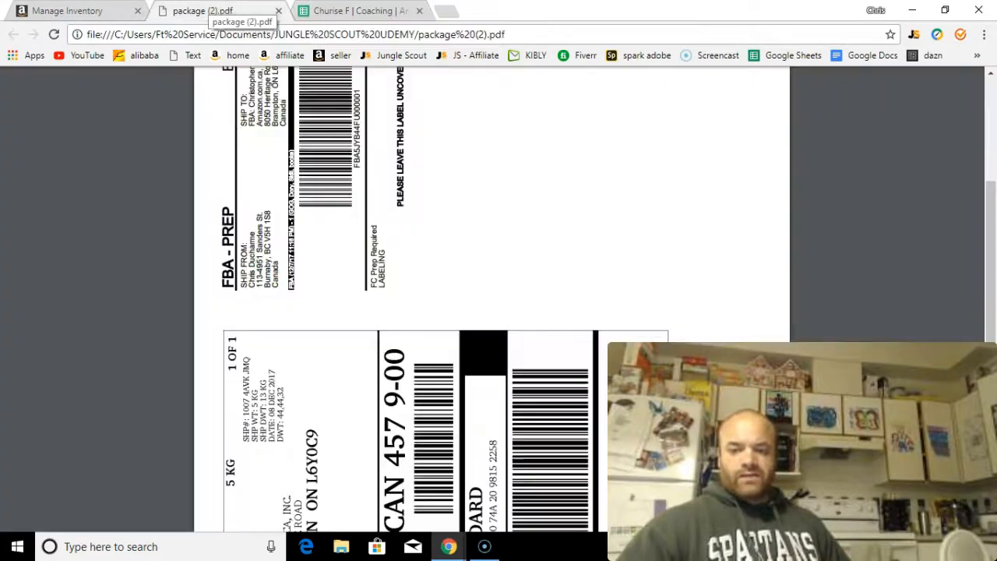
{"action": "left_click", "coordinate": [92, 10]}
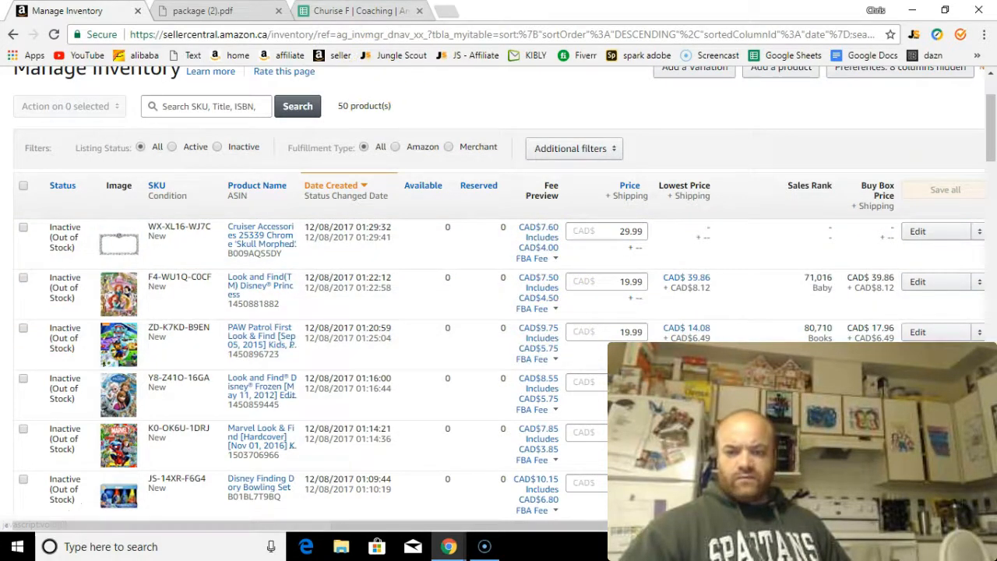
Step: Enter FBA fees of 7.50 and 9.95 for the second and third books
{"action": "left_click", "coordinate": [343, 11]}
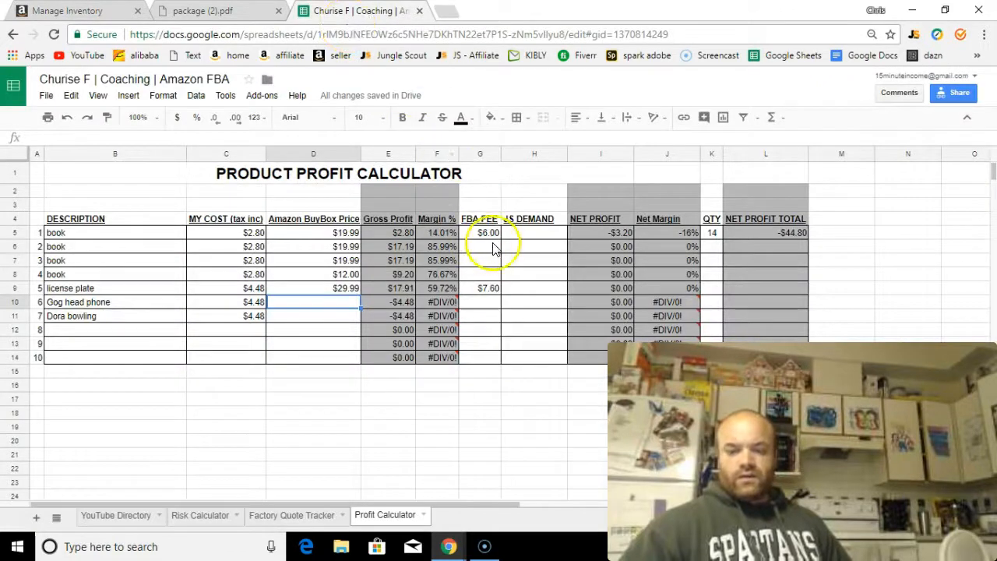
{"action": "left_click", "coordinate": [494, 248]}
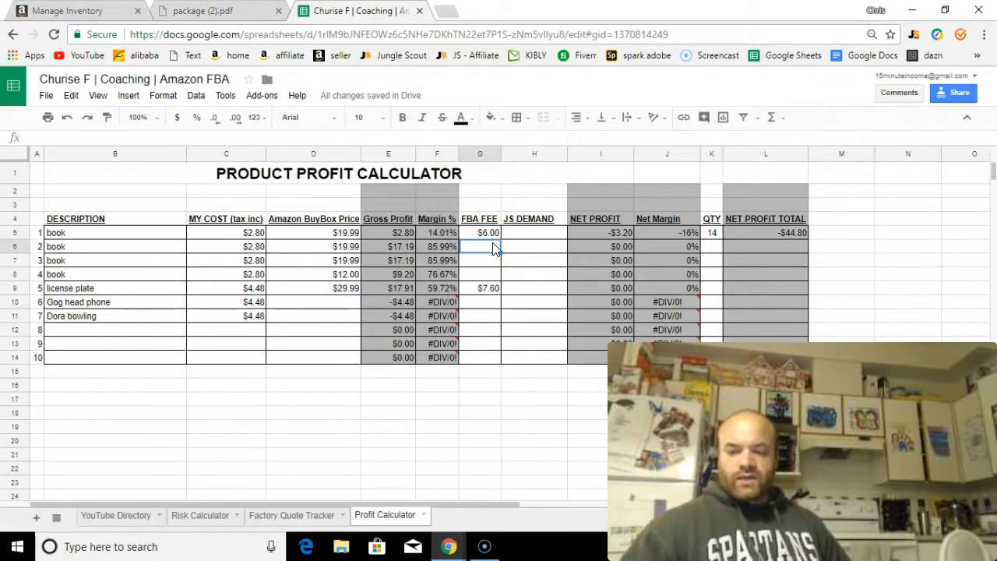
{"action": "type", "text": "7.50"}
{"action": "key", "text": "Return"}
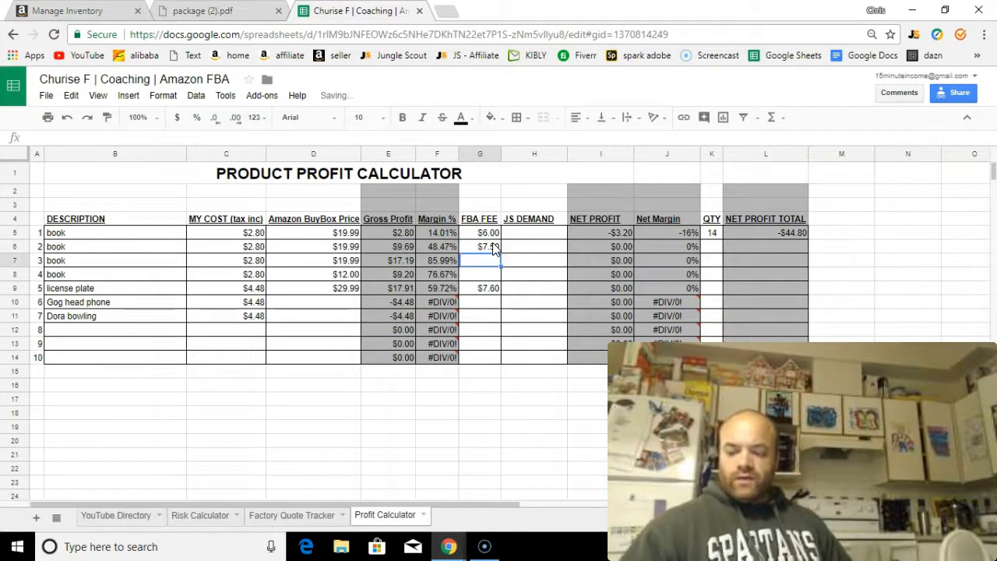
{"action": "type", "text": "9.95"}
{"action": "key", "text": "Return"}
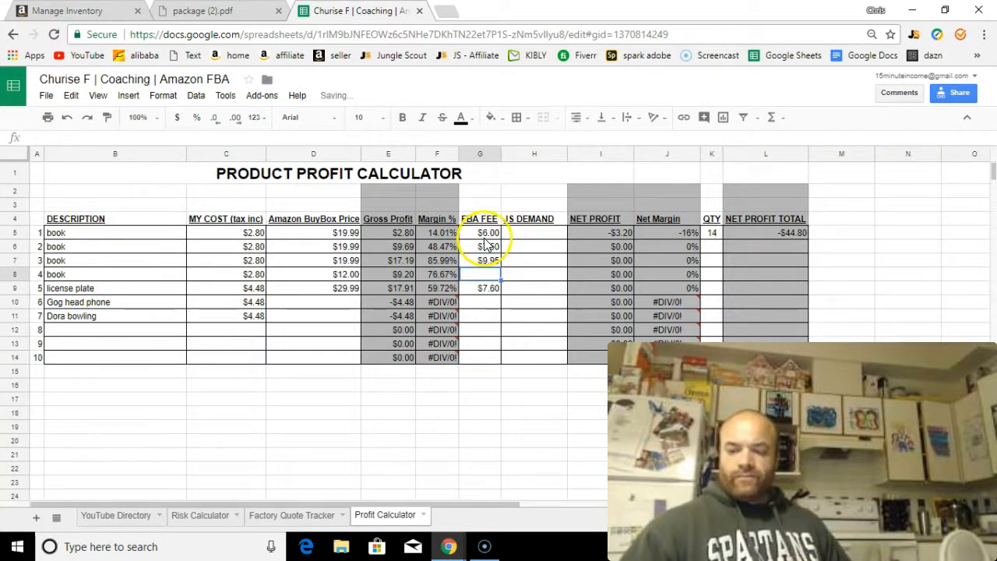
Step: Enter an 8.55 fee for the fourth book and change the first book's fee to 7.85
{"action": "left_click", "coordinate": [67, 11]}
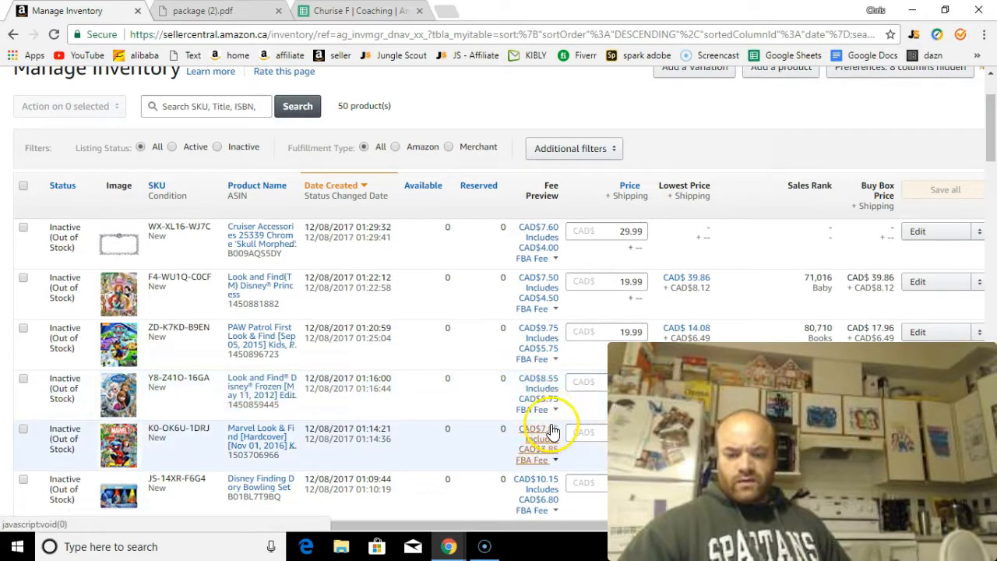
{"action": "left_click", "coordinate": [359, 11]}
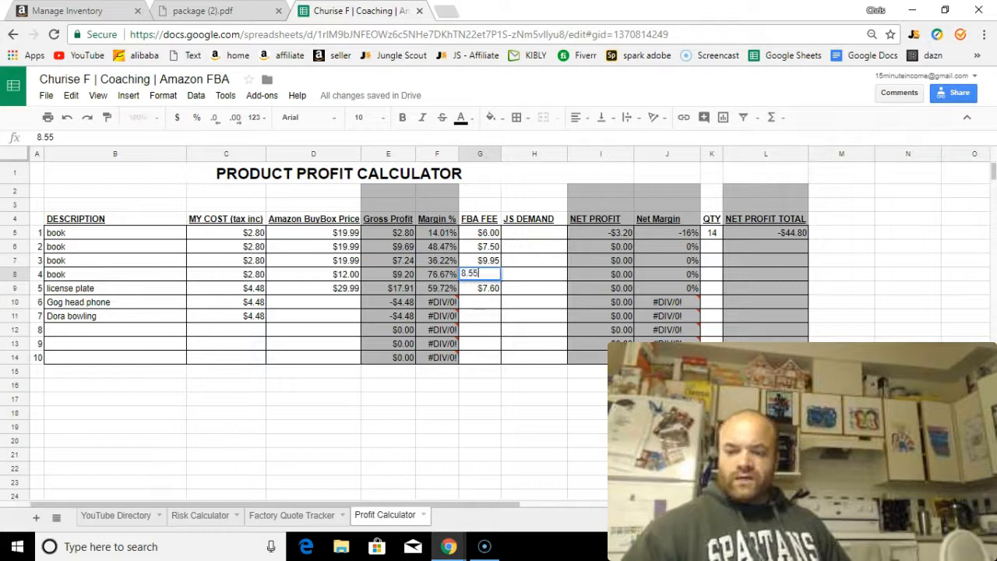
{"action": "key", "text": "Return"}
{"action": "key", "text": "Up"}
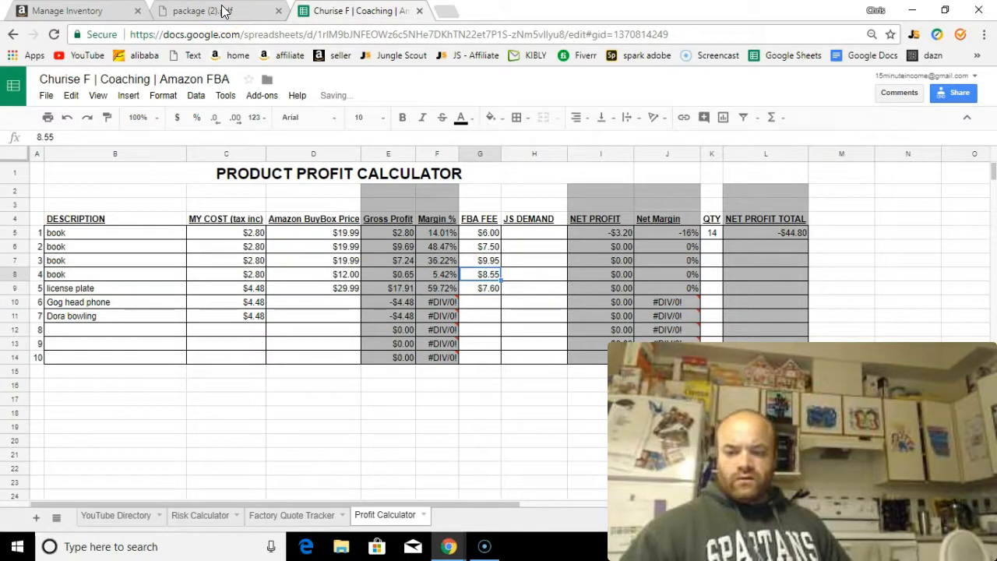
{"action": "key", "text": "Up"}
{"action": "key", "text": "Up"}
{"action": "key", "text": "Up"}
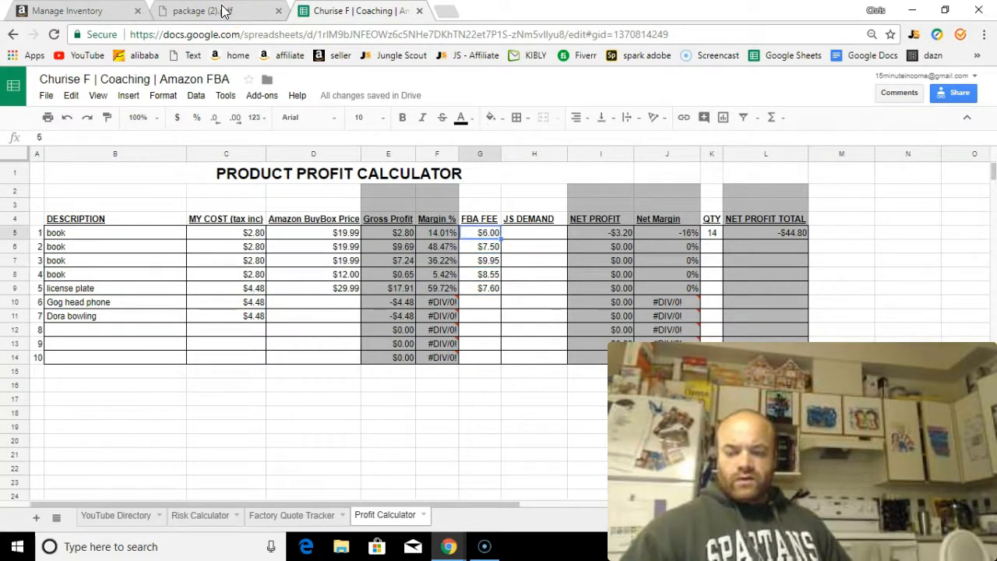
{"action": "type", "text": "7.85"}
{"action": "key", "text": "Return"}
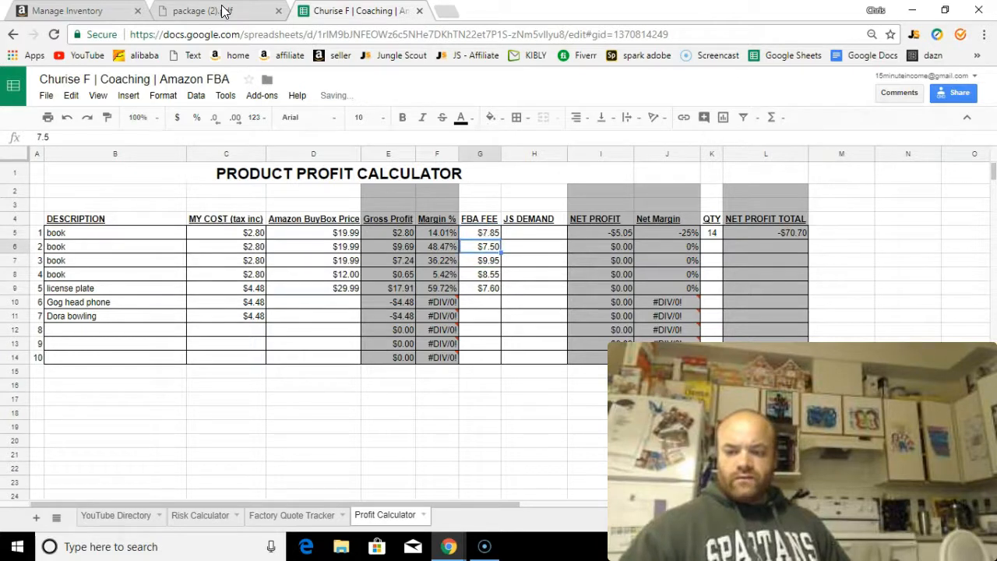
Step: Enter FBA fees of 9.00 for the head phones and 10.15 for Dora bowling
{"action": "key", "text": "ctrl+Tab"}
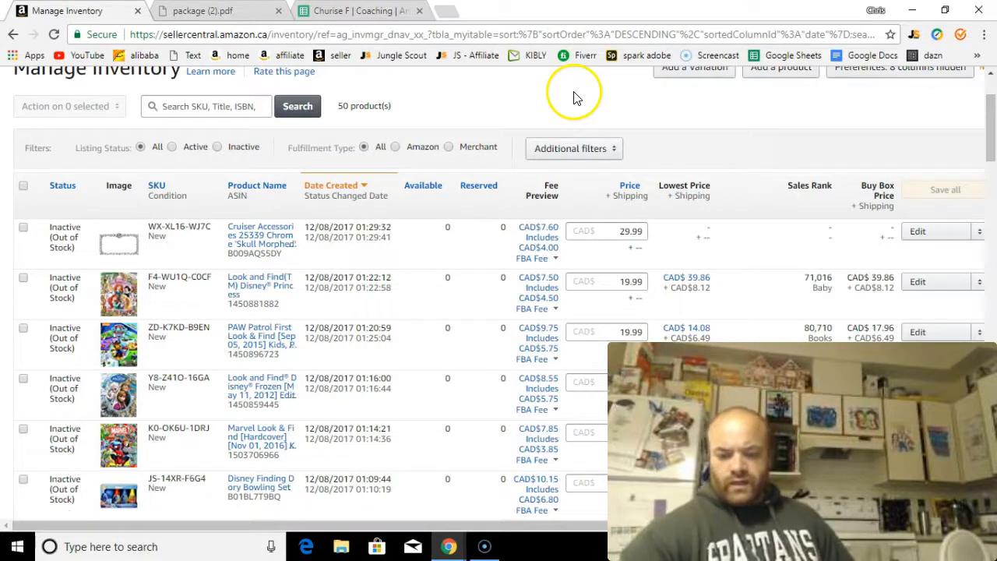
{"action": "scroll", "coordinate": [573, 98], "scroll_direction": "down", "scroll_amount": 2}
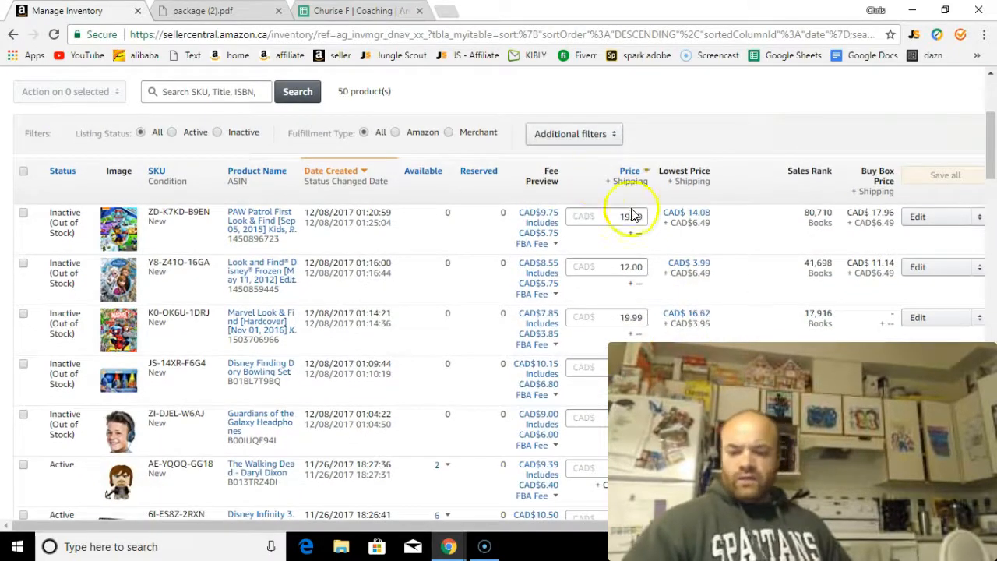
{"action": "left_click", "coordinate": [303, 11]}
{"action": "key", "text": "Down"}
{"action": "key", "text": "Down"}
{"action": "key", "text": "Down"}
{"action": "key", "text": "Down"}
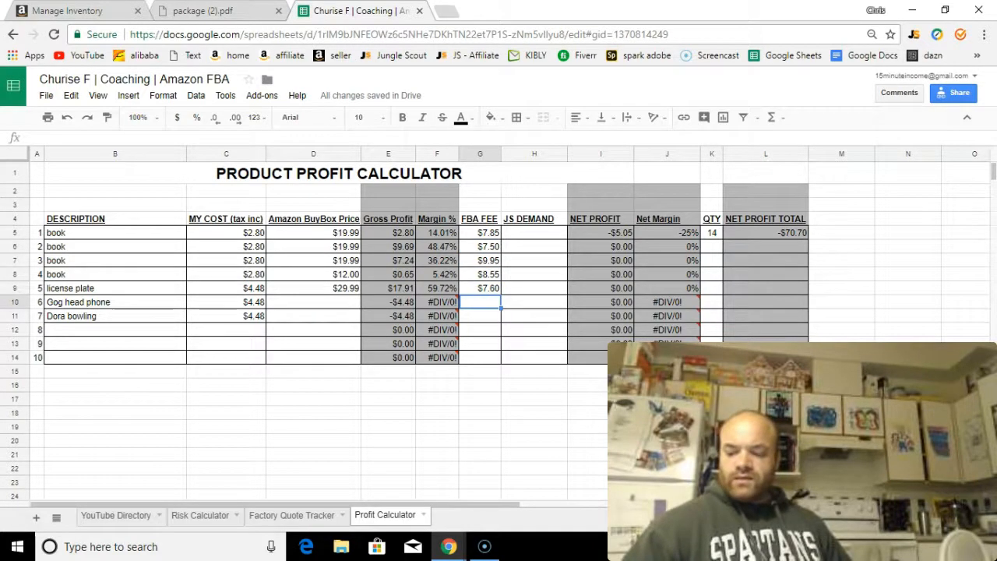
{"action": "key", "text": "Return"}
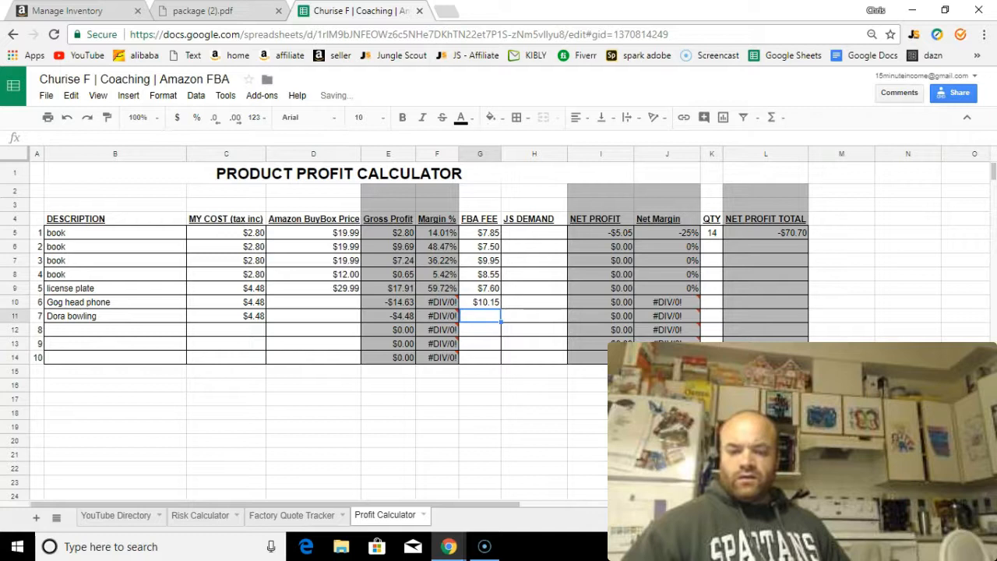
{"action": "type", "text": "10"}
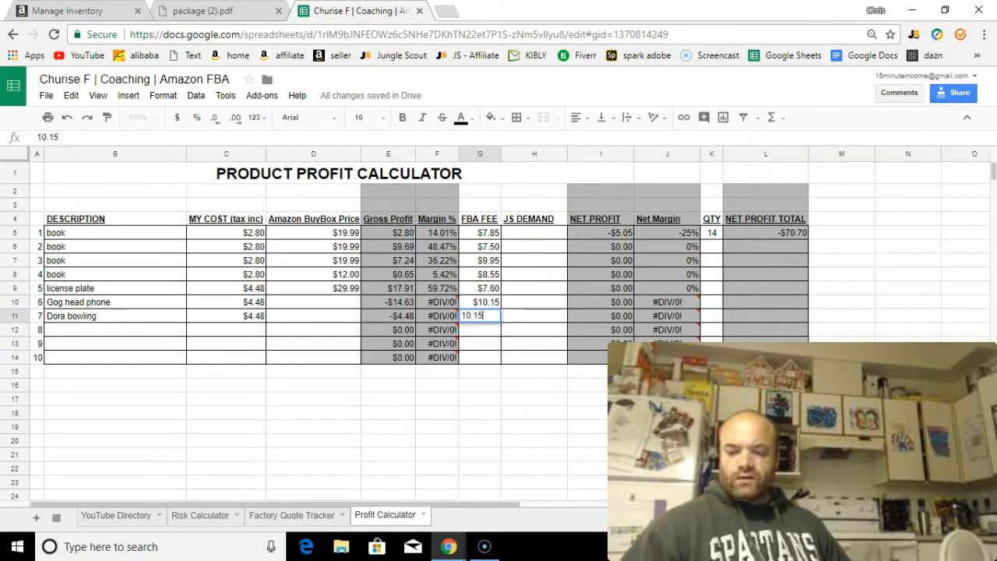
{"action": "type", "text": ".15"}
{"action": "key", "text": "Up"}
{"action": "type", "text": "9"}
{"action": "key", "text": "Return"}
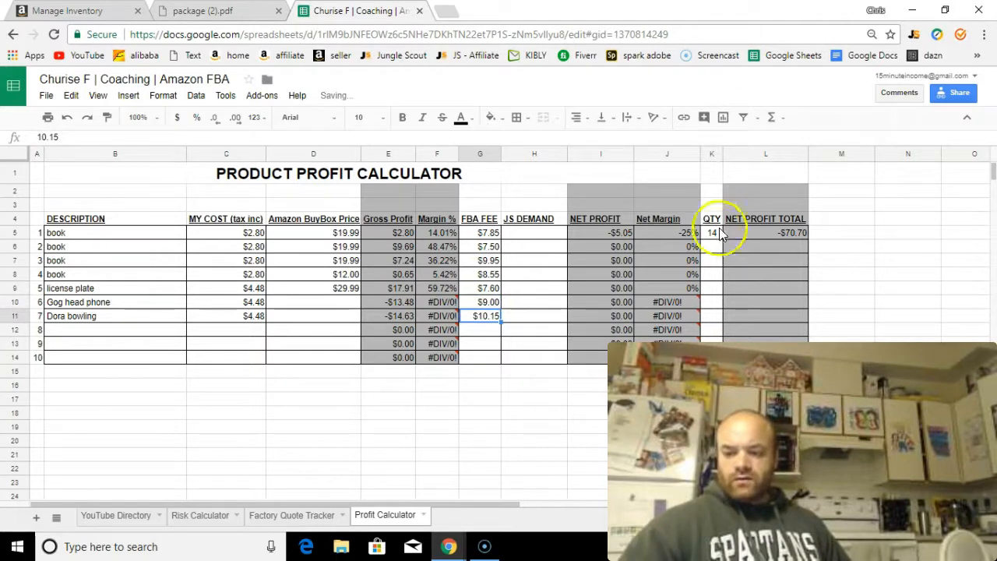
{"action": "left_click", "coordinate": [693, 288]}
Step: Copy the Net Margin formula from J9 and paste it into J10:J12
{"action": "key", "text": "ctrl+c"}
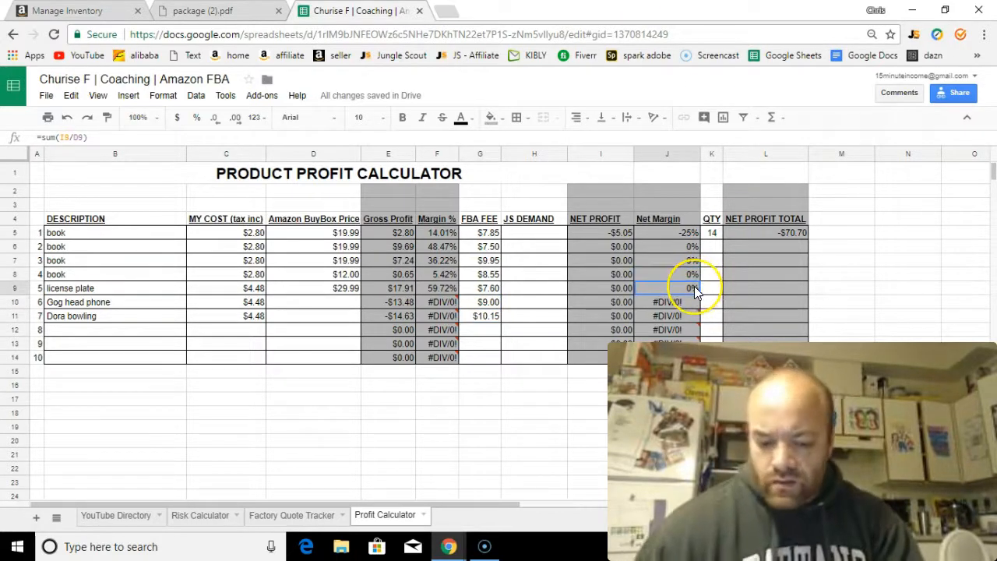
{"action": "key", "text": "Down"}
{"action": "key", "text": "shift+Down"}
{"action": "key", "text": "shift+Down"}
{"action": "key", "text": "ctrl+v"}
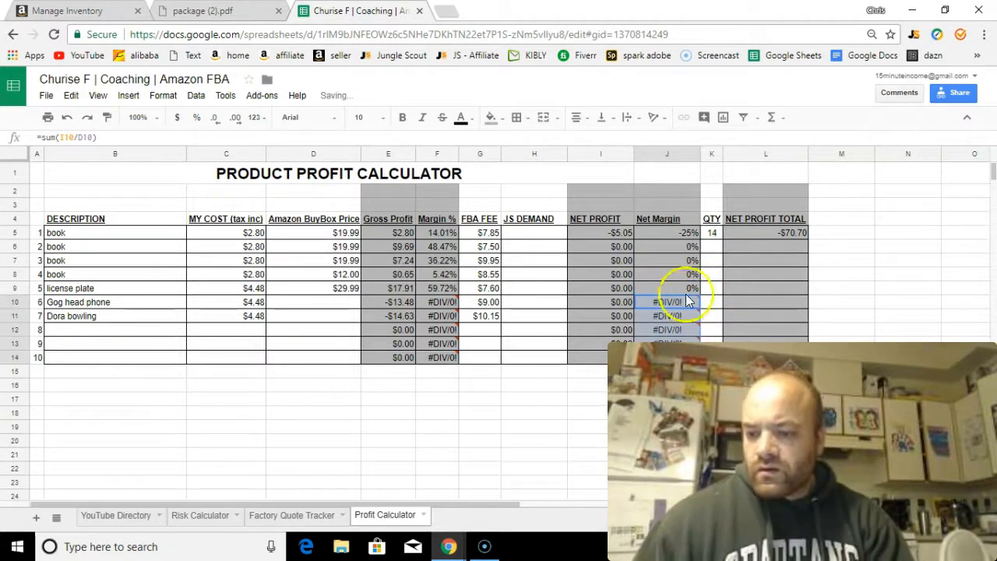
{"action": "left_click", "coordinate": [677, 287]}
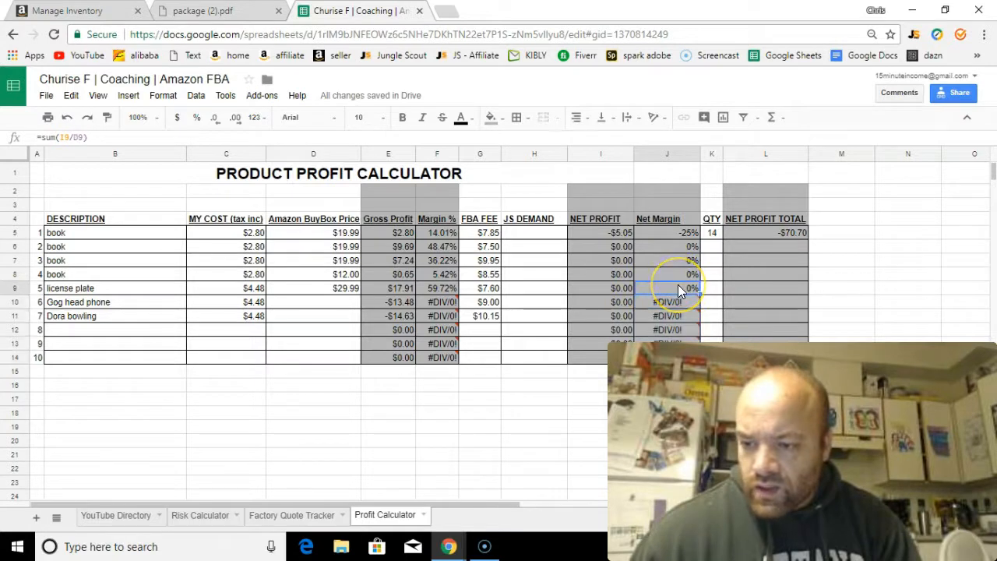
{"action": "type", "text": "c"}
{"action": "key", "text": "Return"}
Step: Copy the Net Margin formula from J8 and fill it down column J from row 9
{"action": "key", "text": "Up"}
{"action": "key", "text": "Up"}
{"action": "key", "text": "ctrl+c"}
{"action": "key", "text": "Down"}
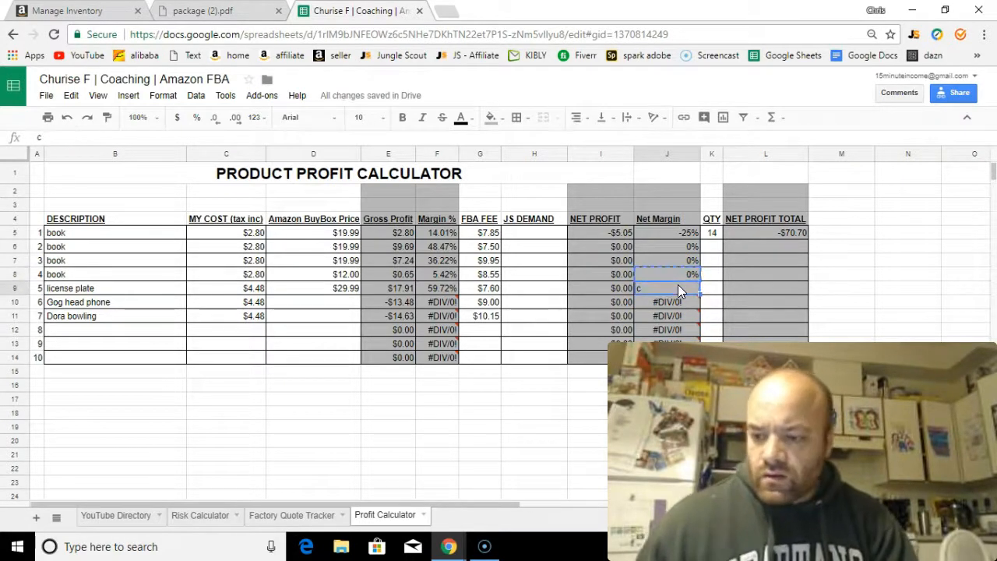
{"action": "key", "text": "Down"}
{"action": "key", "text": "Up"}
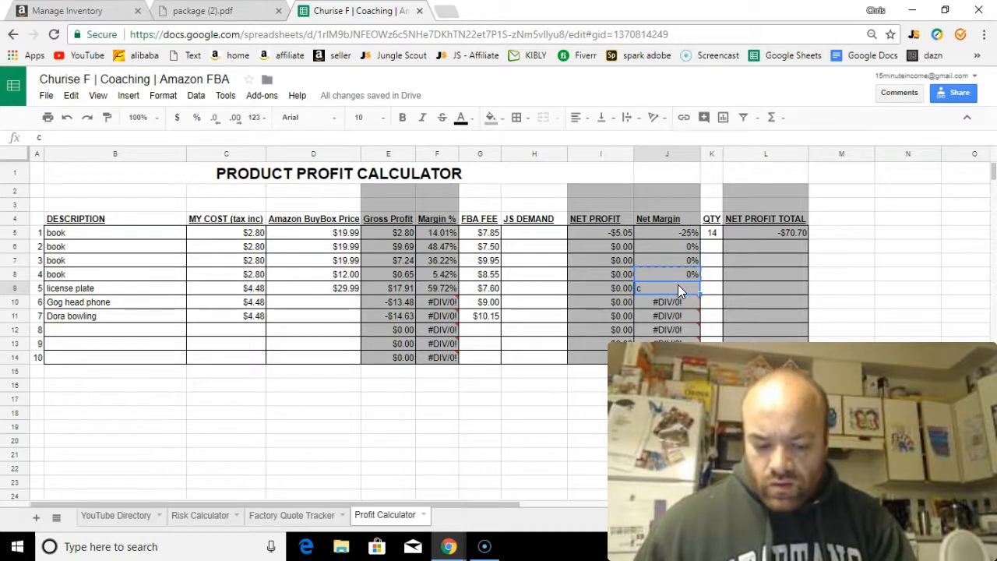
{"action": "key", "text": "ctrl+Down"}
{"action": "key", "text": "ctrl+Down"}
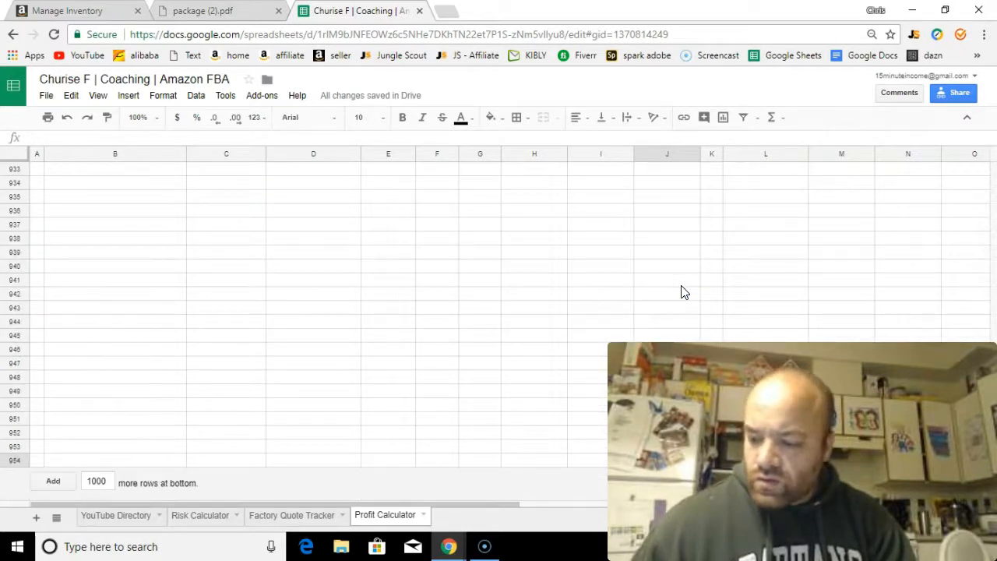
{"action": "key", "text": "ctrl+Home"}
{"action": "key", "text": "Down"}
{"action": "left_click", "coordinate": [681, 286]}
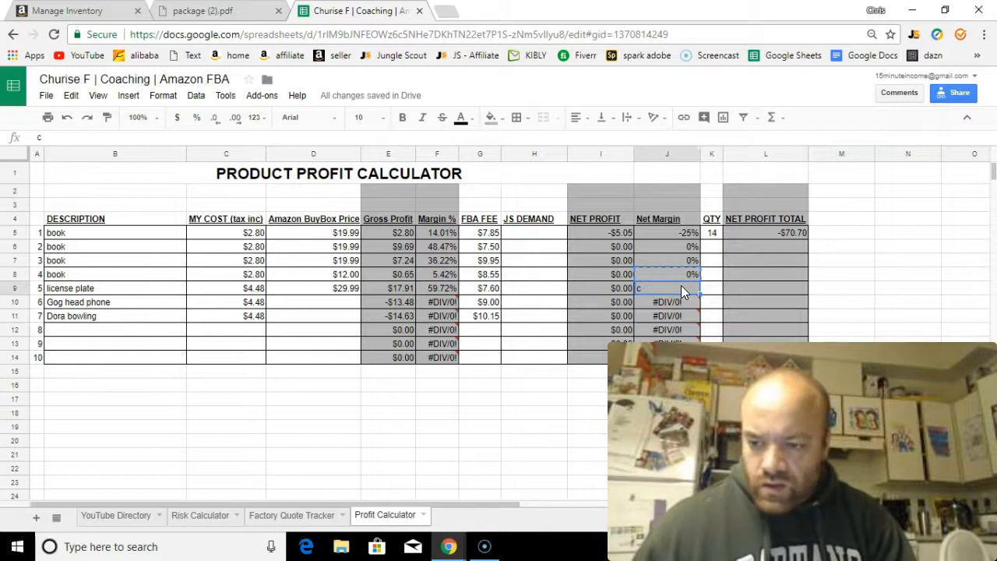
{"action": "key", "text": "shift+Down"}
{"action": "key", "text": "shift+Down"}
{"action": "key", "text": "shift+Down"}
{"action": "key", "text": "shift+Down"}
{"action": "key", "text": "shift+Down"}
{"action": "key", "text": "ctrl+v"}
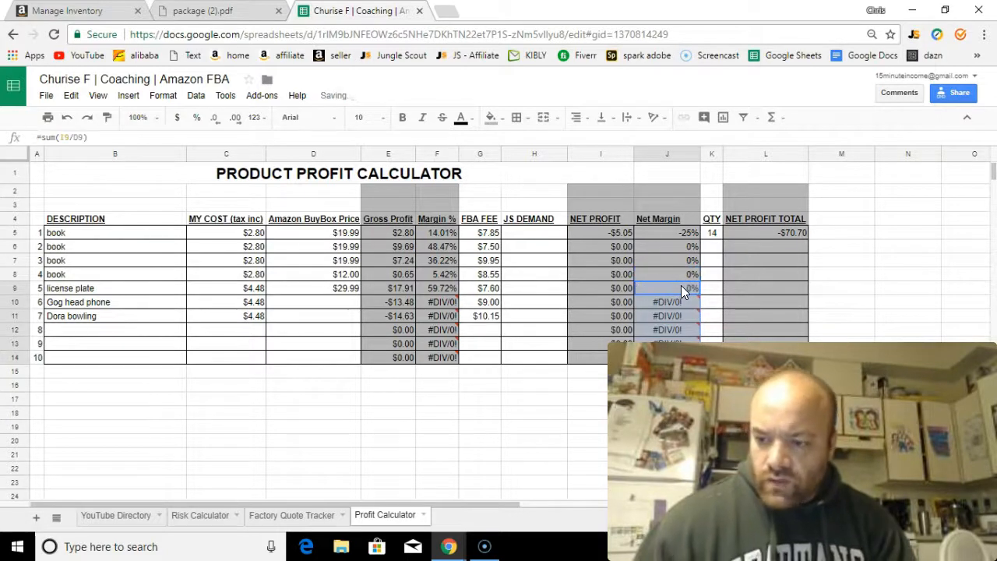
Step: Review the first book's row 5 values, including quantity 14 and its FBA fee
{"action": "left_click", "coordinate": [724, 290]}
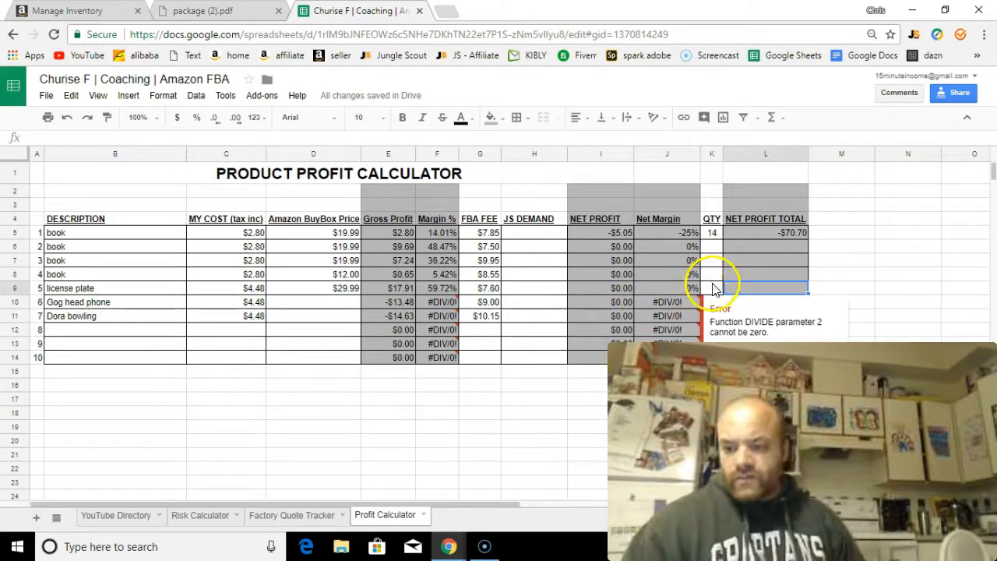
{"action": "key", "text": "Left"}
{"action": "key", "text": "Up"}
{"action": "key", "text": "Up"}
{"action": "key", "text": "Up"}
{"action": "key", "text": "Up"}
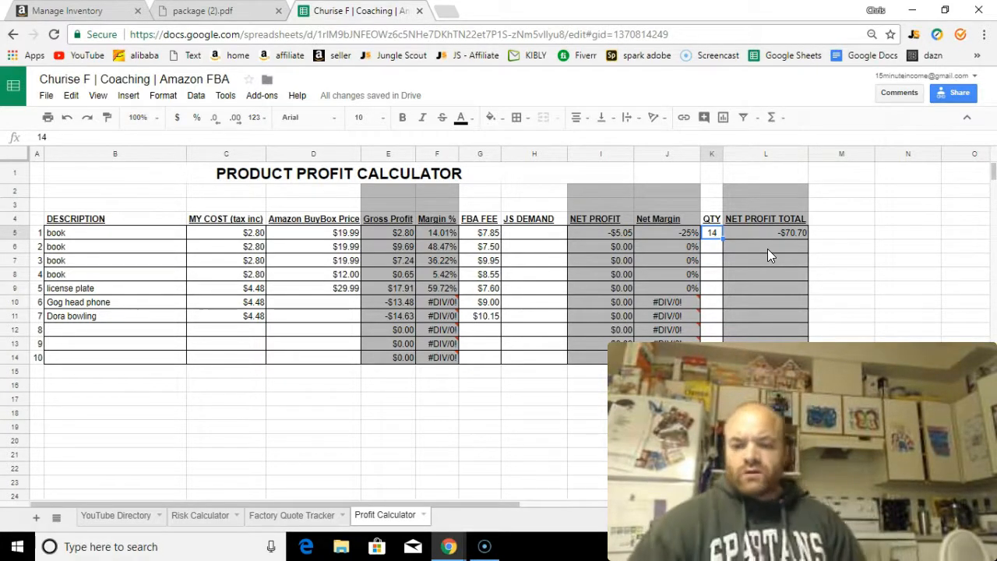
{"action": "key", "text": "Left"}
{"action": "key", "text": "Left"}
{"action": "key", "text": "Left"}
{"action": "key", "text": "Left"}
{"action": "key", "text": "Right"}
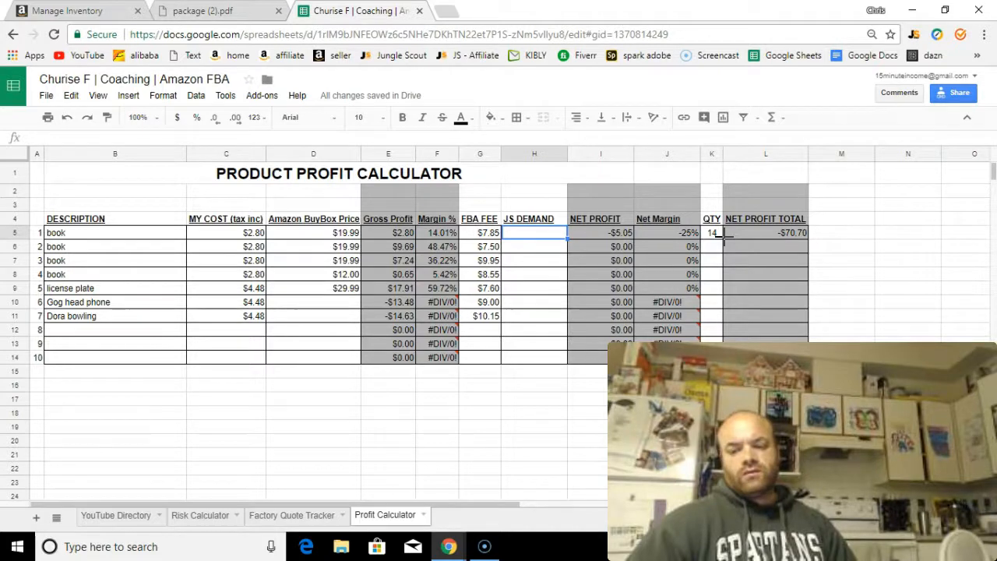
{"action": "key", "text": "Right"}
{"action": "key", "text": "Right"}
{"action": "key", "text": "Right"}
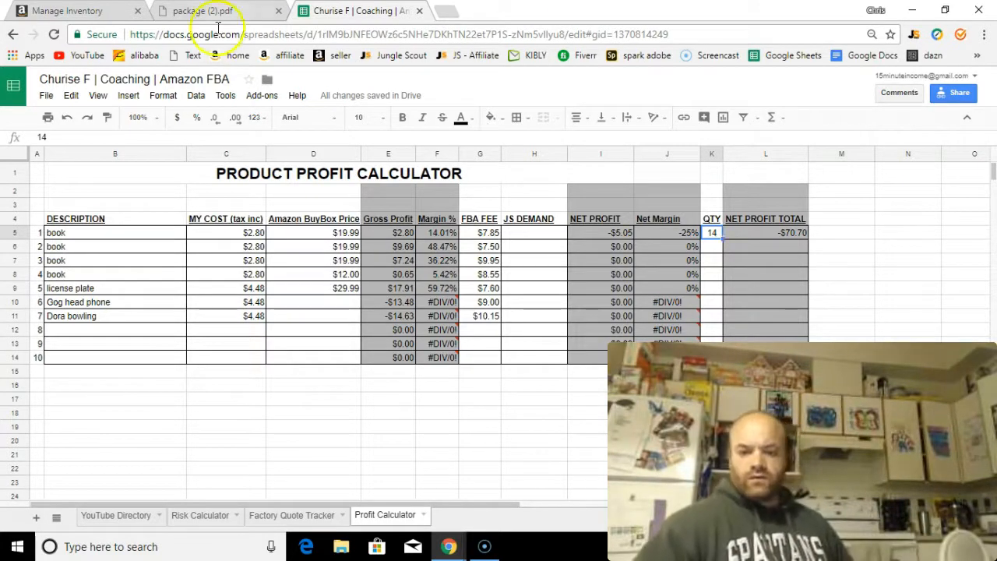
{"action": "left_click", "coordinate": [108, 233]}
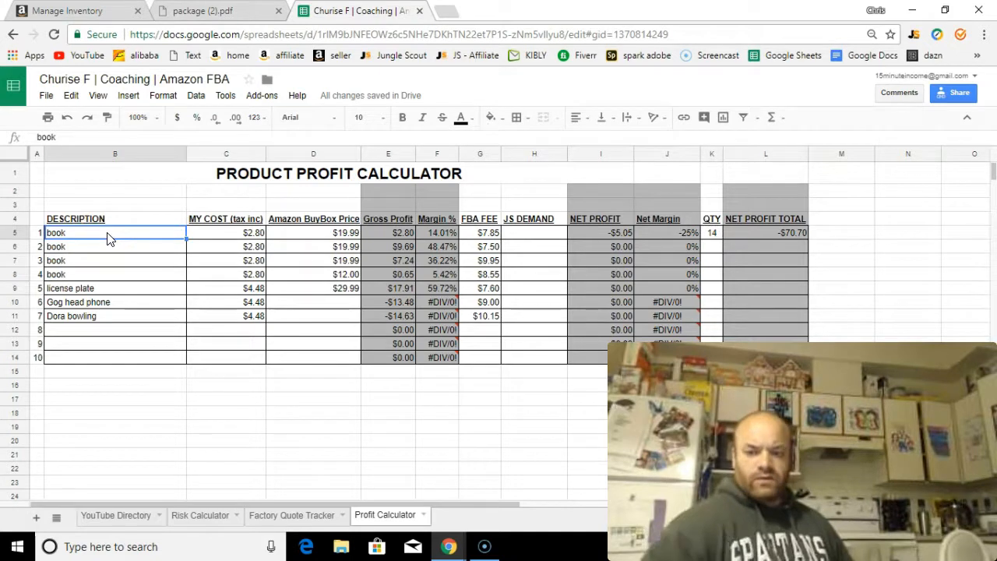
{"action": "left_click", "coordinate": [69, 11]}
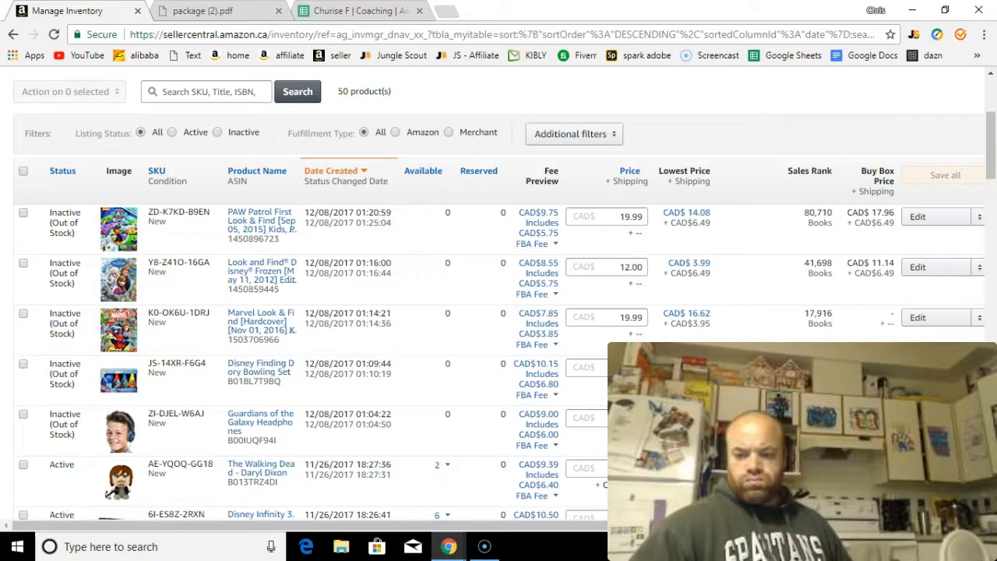
Step: Rename the third product description to 'paw book'
{"action": "left_click", "coordinate": [202, 11]}
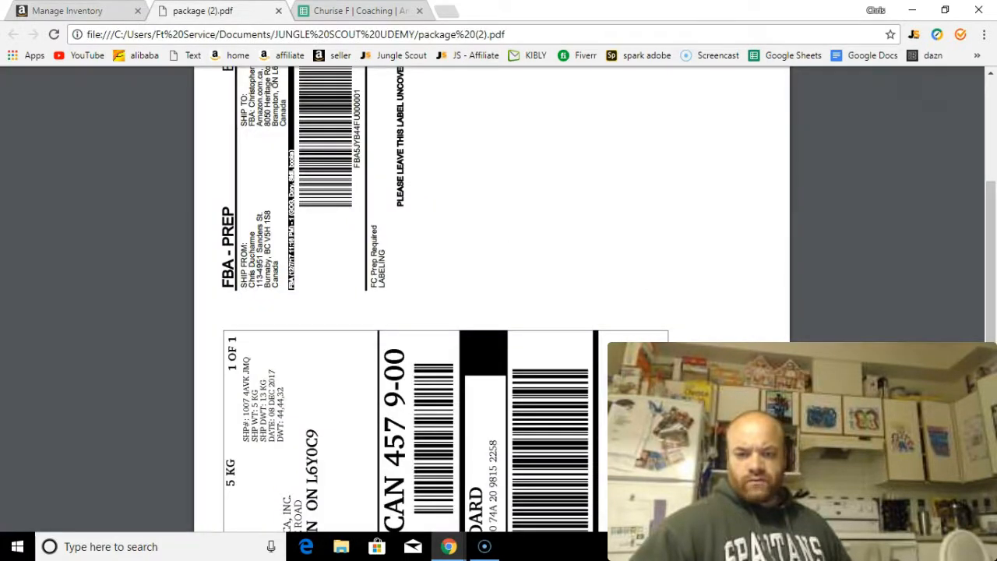
{"action": "left_click", "coordinate": [358, 11]}
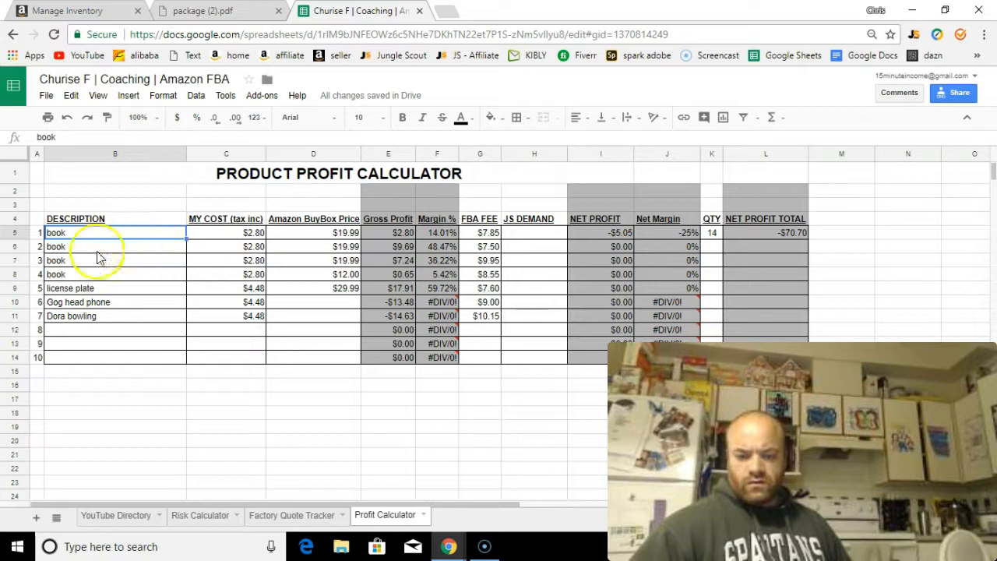
{"action": "left_click", "coordinate": [85, 275]}
{"action": "key", "text": "Up"}
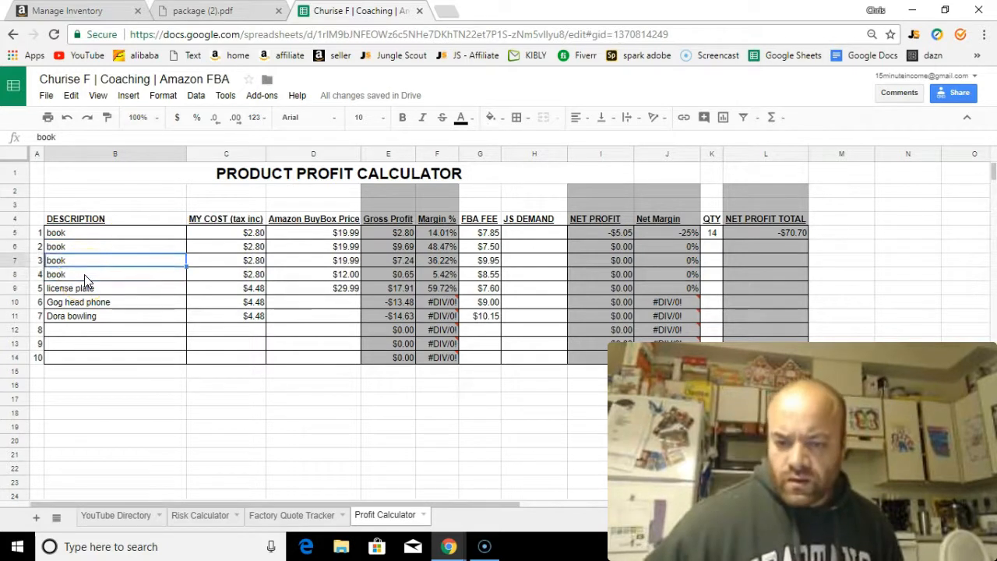
{"action": "type", "text": "p"}
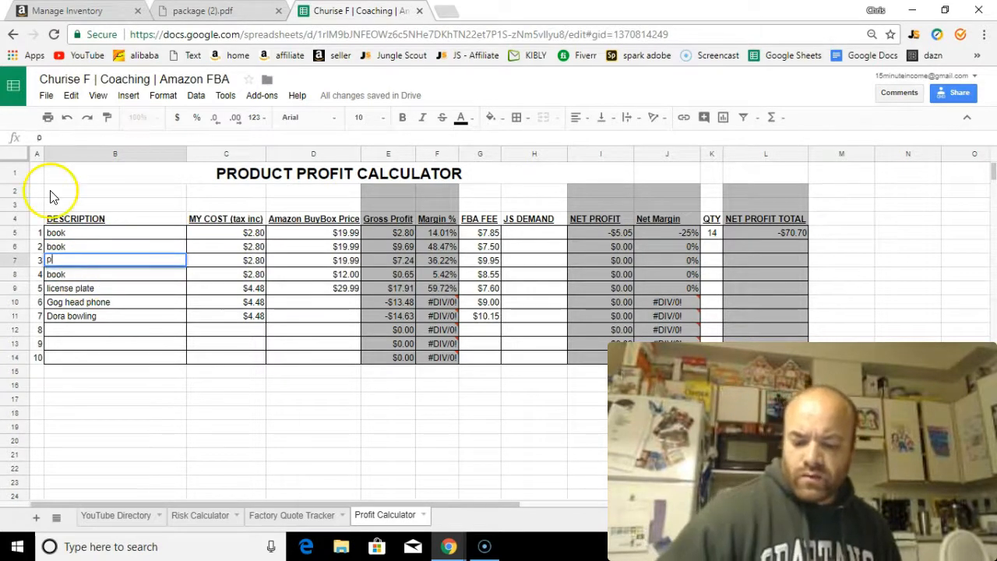
{"action": "type", "text": "aw book"}
{"action": "key", "text": "Return"}
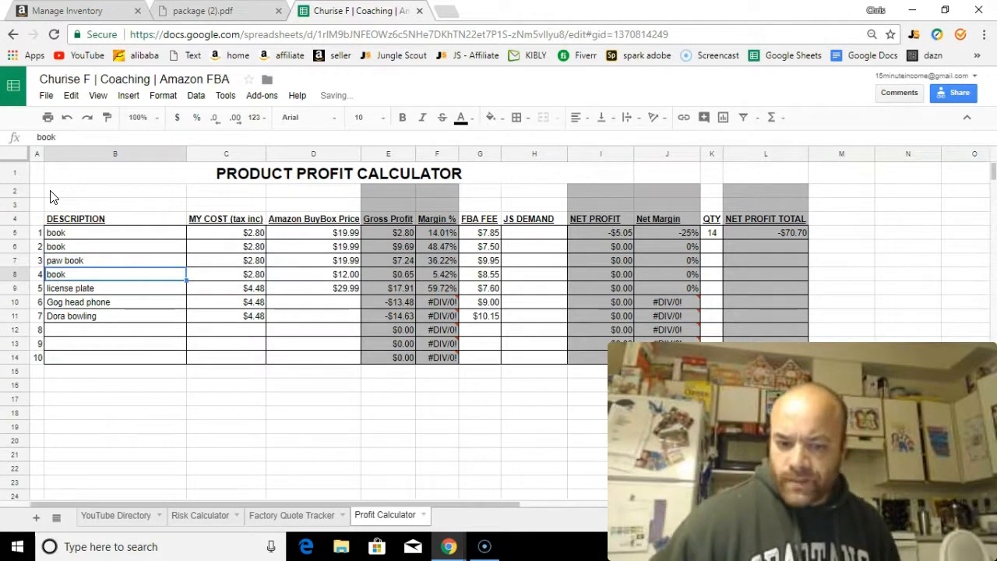
Step: Rename the fourth product to 'frozen book', checking names in the Amazon inventory
{"action": "left_click", "coordinate": [67, 10]}
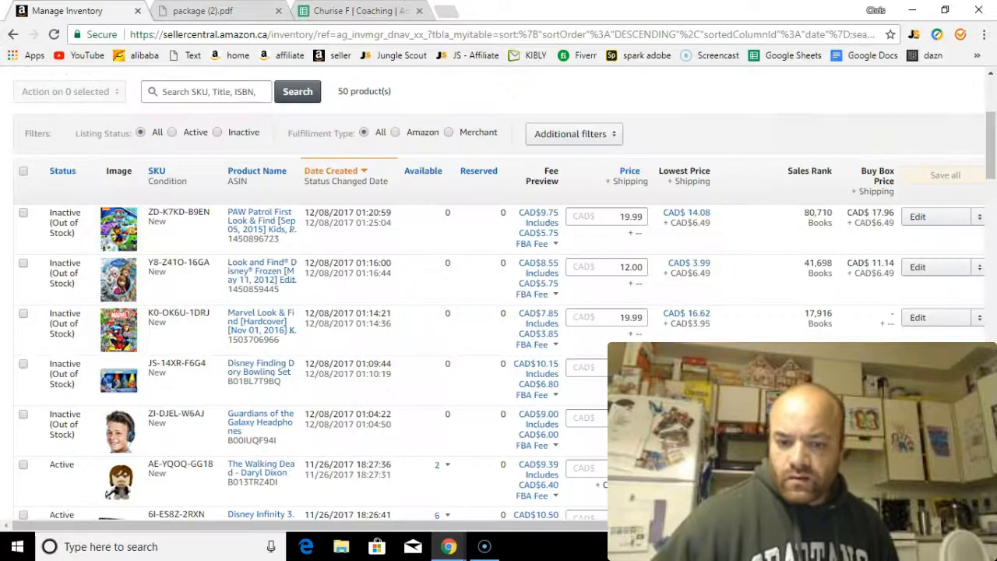
{"action": "left_click", "coordinate": [171, 272]}
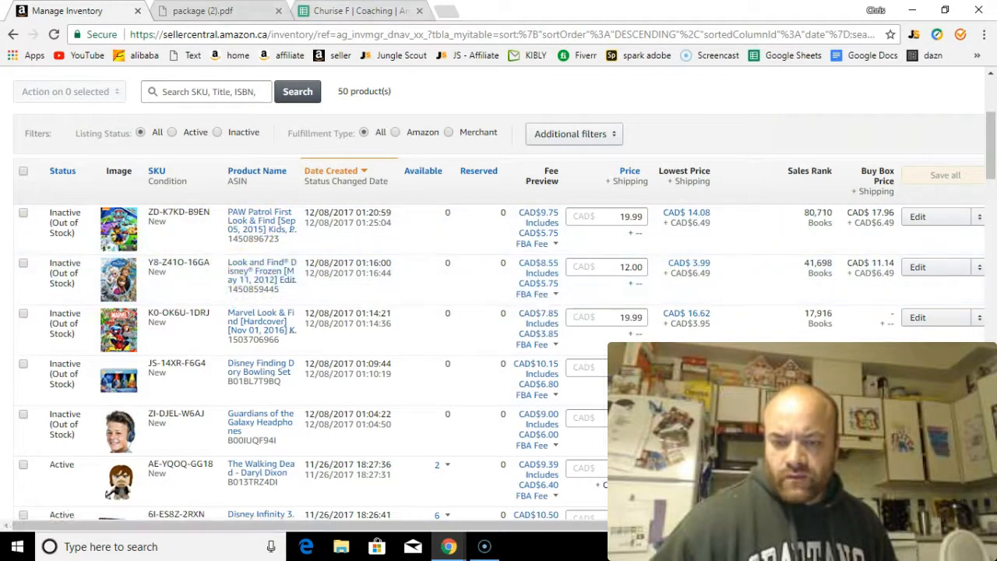
{"action": "left_click", "coordinate": [360, 11]}
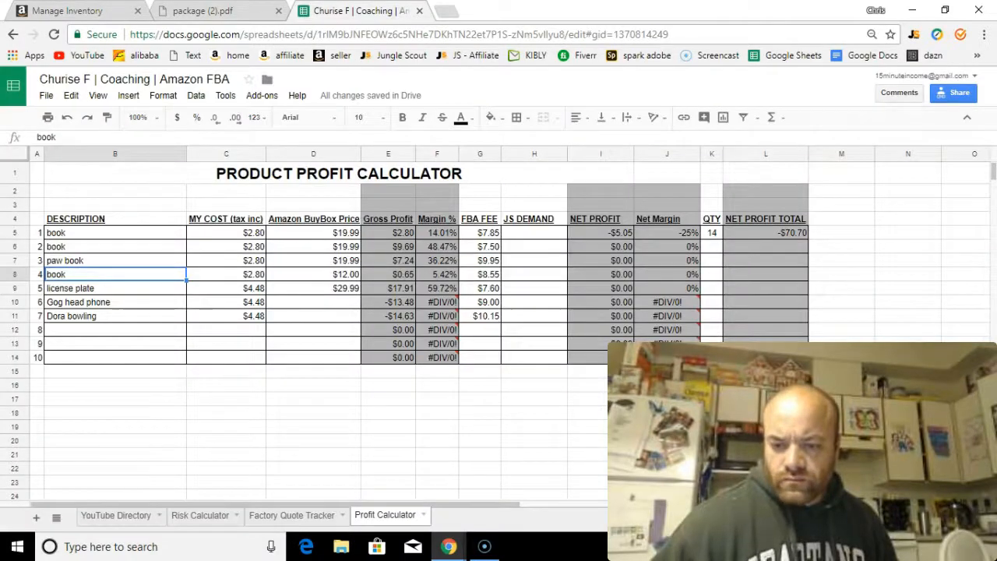
{"action": "type", "text": "frozen book"}
{"action": "key", "text": "Return"}
Step: Rename the second and first products to 'disney book' and 'marvel book'
{"action": "key", "text": "Up"}
{"action": "key", "text": "Up"}
{"action": "key", "text": "Up"}
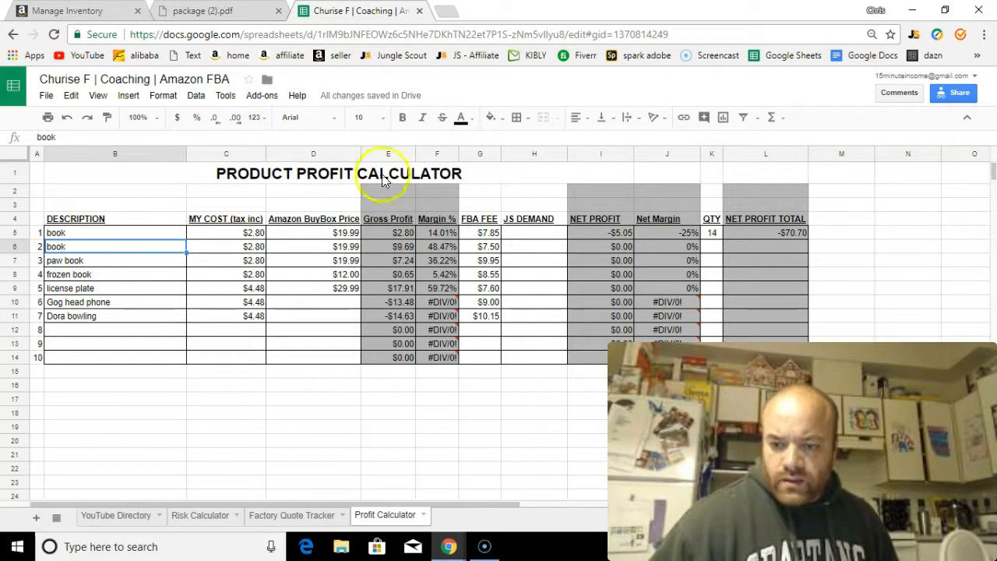
{"action": "left_click", "coordinate": [68, 11]}
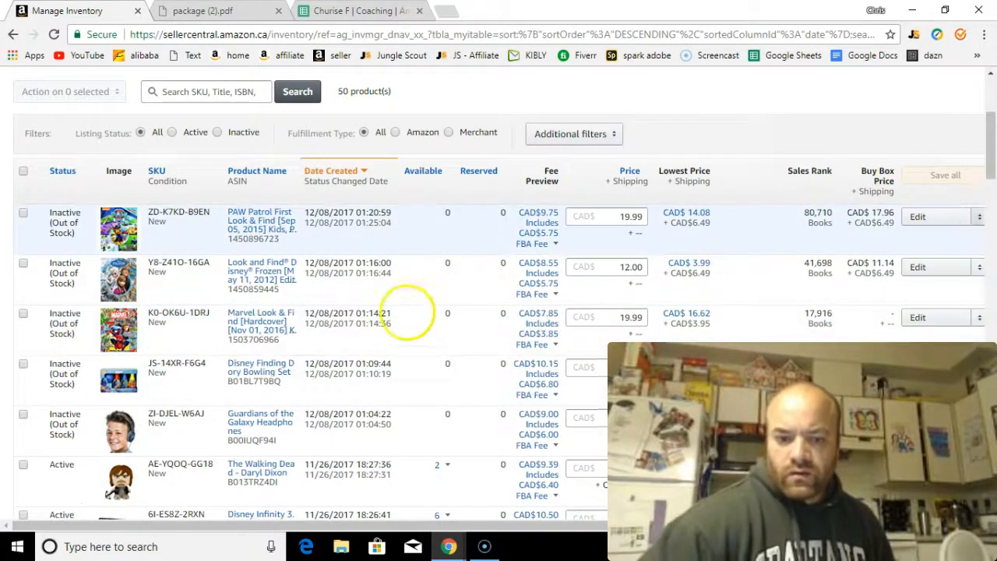
{"action": "scroll", "coordinate": [411, 387], "scroll_direction": "up", "scroll_amount": 2}
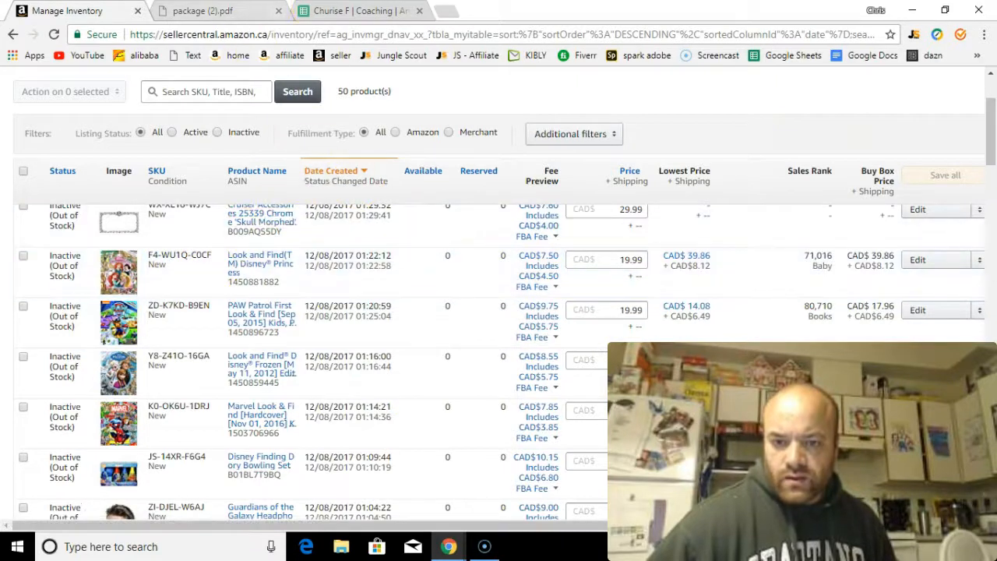
{"action": "left_click", "coordinate": [319, 9]}
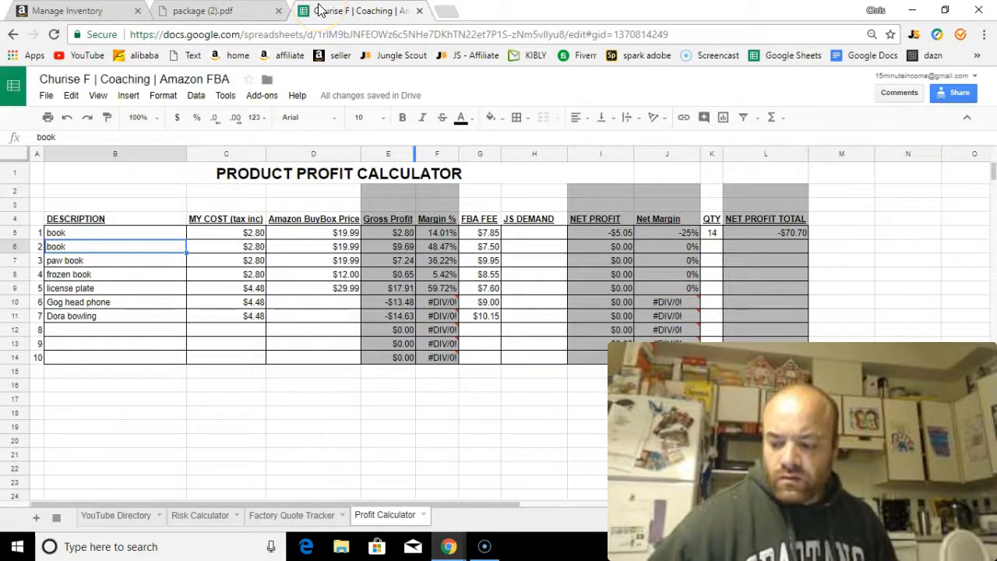
{"action": "type", "text": "disney"}
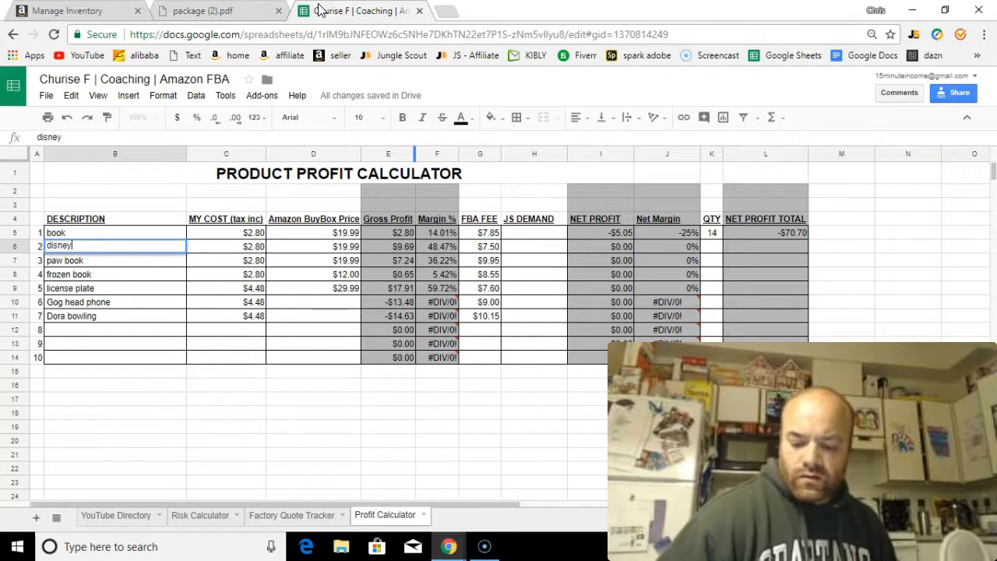
{"action": "type", "text": " book"}
{"action": "key", "text": "Up"}
{"action": "type", "text": "ma"}
{"action": "type", "text": "l"}
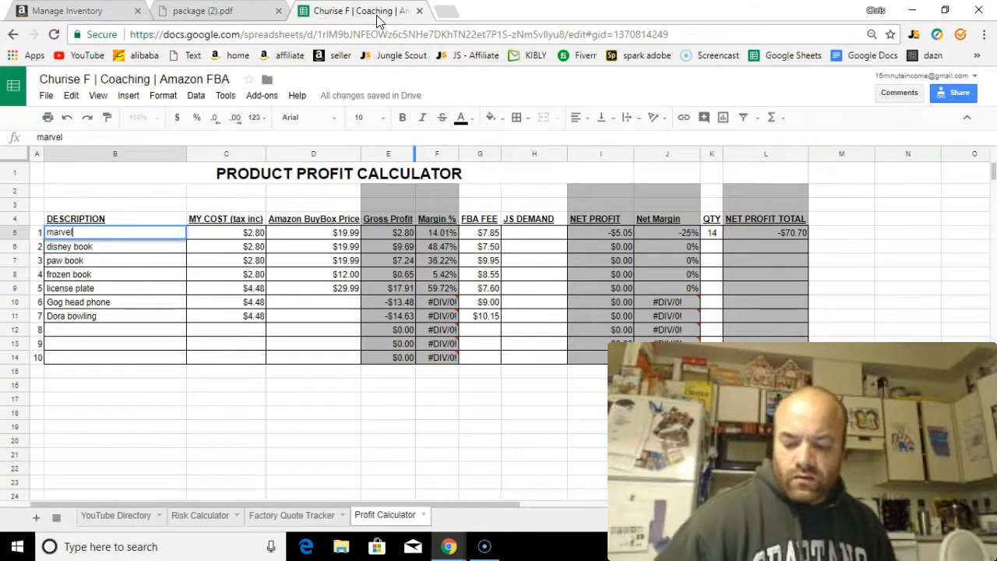
{"action": "key", "text": "Return"}
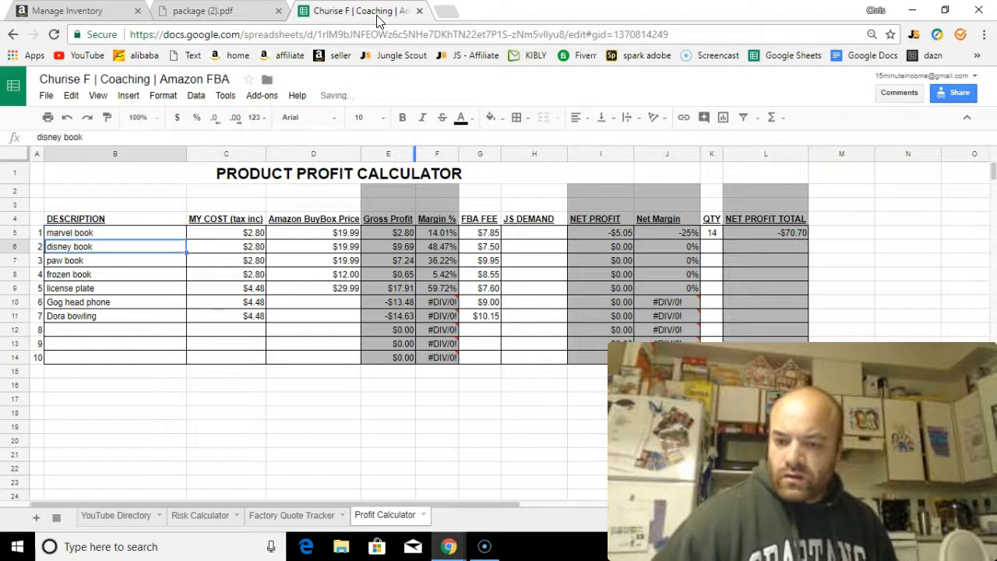
{"action": "key", "text": "Up"}
Step: Enter quantities of 3, 2, 2 and 3 for the four books
{"action": "key", "text": "Right"}
{"action": "key", "text": "Right"}
{"action": "key", "text": "Right"}
{"action": "key", "text": "Right"}
{"action": "key", "text": "Right"}
{"action": "key", "text": "Right"}
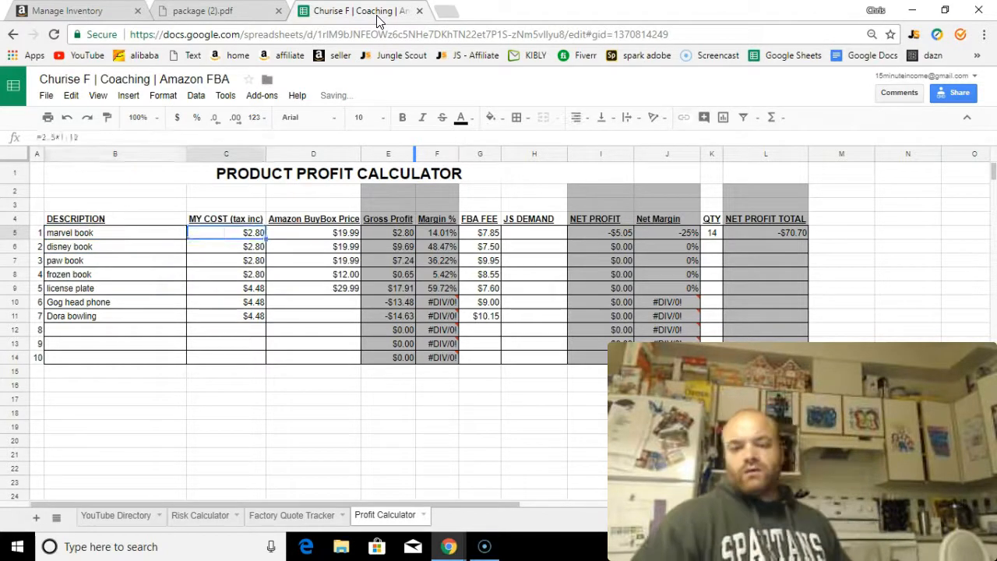
{"action": "key", "text": "Right"}
{"action": "key", "text": "Right"}
{"action": "key", "text": "Right"}
{"action": "key", "text": "Left"}
{"action": "key", "text": "Right"}
{"action": "key", "text": "Right"}
{"action": "key", "text": "Left"}
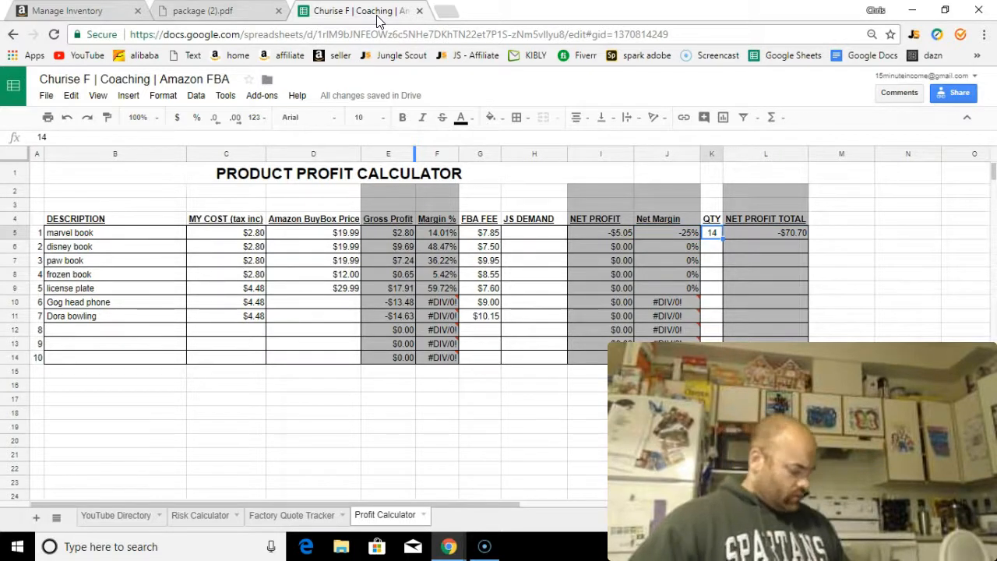
{"action": "key", "text": "Down"}
{"action": "key", "text": "Down"}
{"action": "key", "text": "Down"}
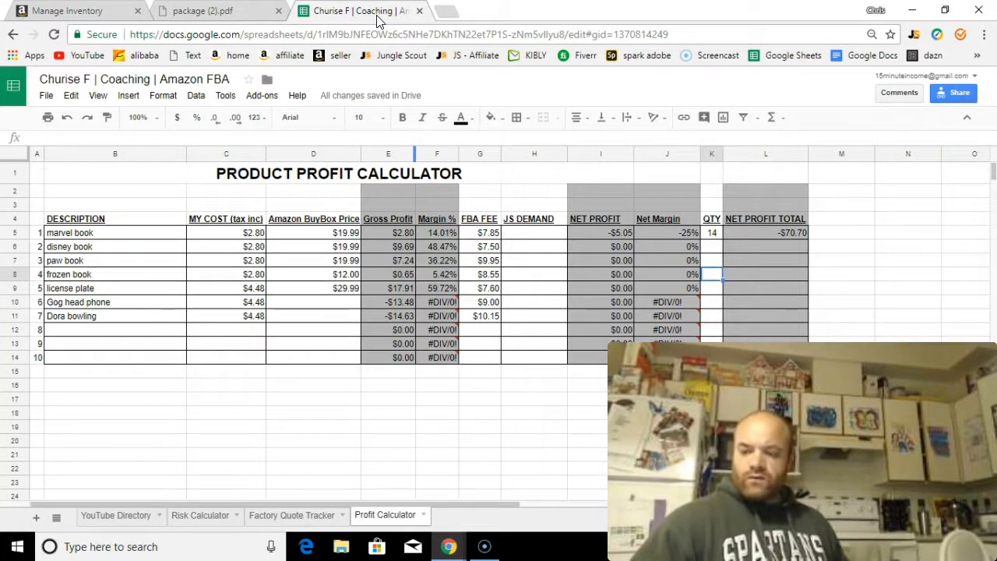
{"action": "type", "text": "3"}
{"action": "key", "text": "Up"}
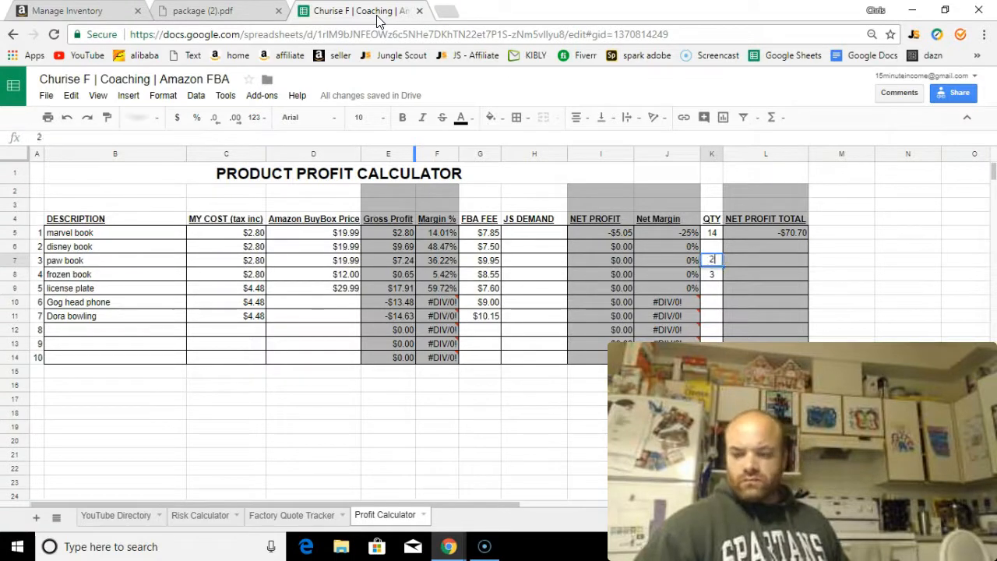
{"action": "key", "text": "Up"}
{"action": "key", "text": "Up"}
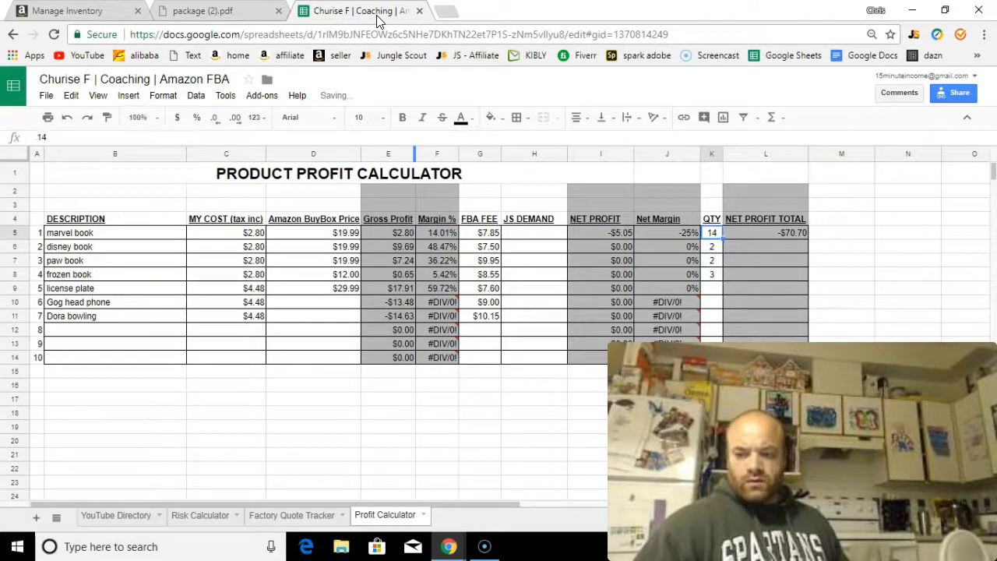
{"action": "key", "text": "Return"}
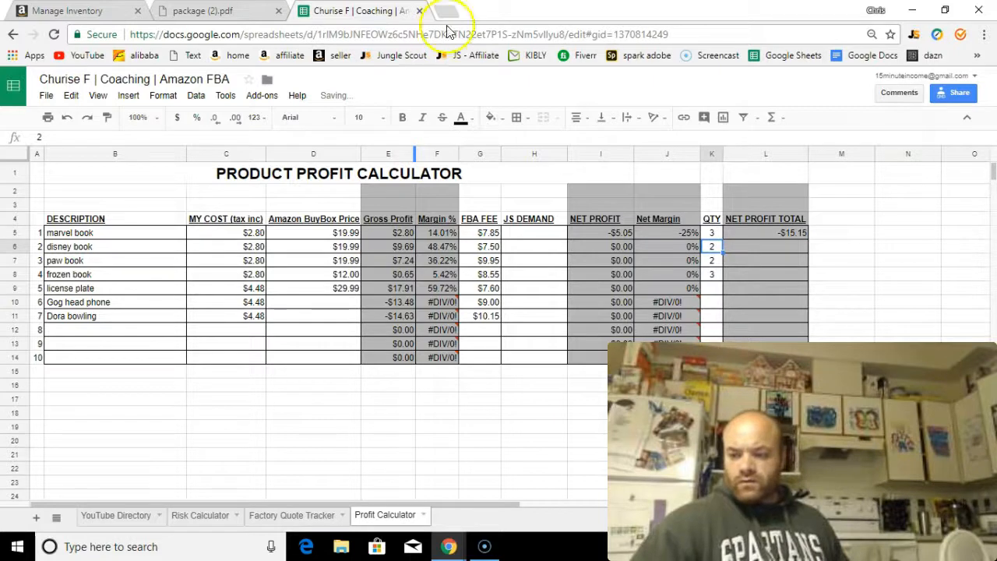
Step: Copy the NET PROFIT TOTAL formula from L5 down to row 14 and check the Net Margin formulas
{"action": "left_click", "coordinate": [774, 231]}
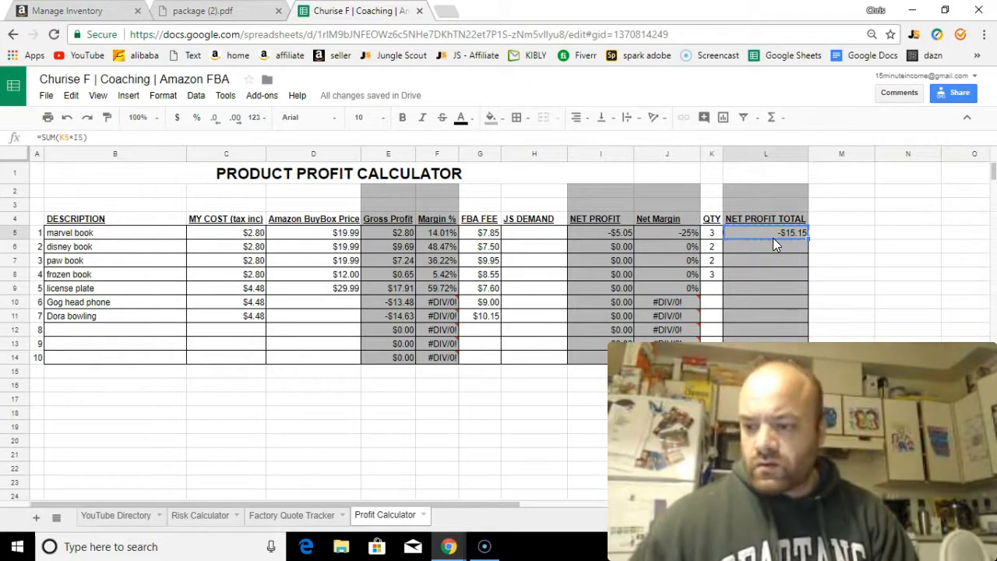
{"action": "key", "text": "ctrl+c"}
{"action": "key", "text": "Down"}
{"action": "key", "text": "shift+Down"}
{"action": "key", "text": "shift+Down"}
{"action": "key", "text": "shift+Down"}
{"action": "key", "text": "shift+Down"}
{"action": "key", "text": "shift+Down"}
{"action": "key", "text": "shift+Down"}
{"action": "key", "text": "shift+Down"}
{"action": "key", "text": "shift+Down"}
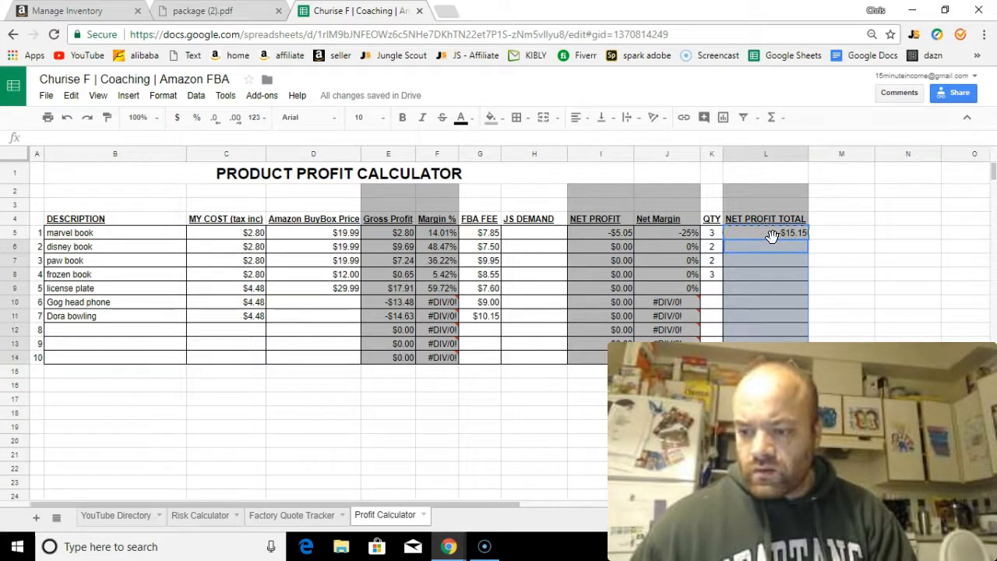
{"action": "key", "text": "ctrl+v"}
{"action": "key", "text": "Left"}
{"action": "key", "text": "Left"}
{"action": "key", "text": "Left"}
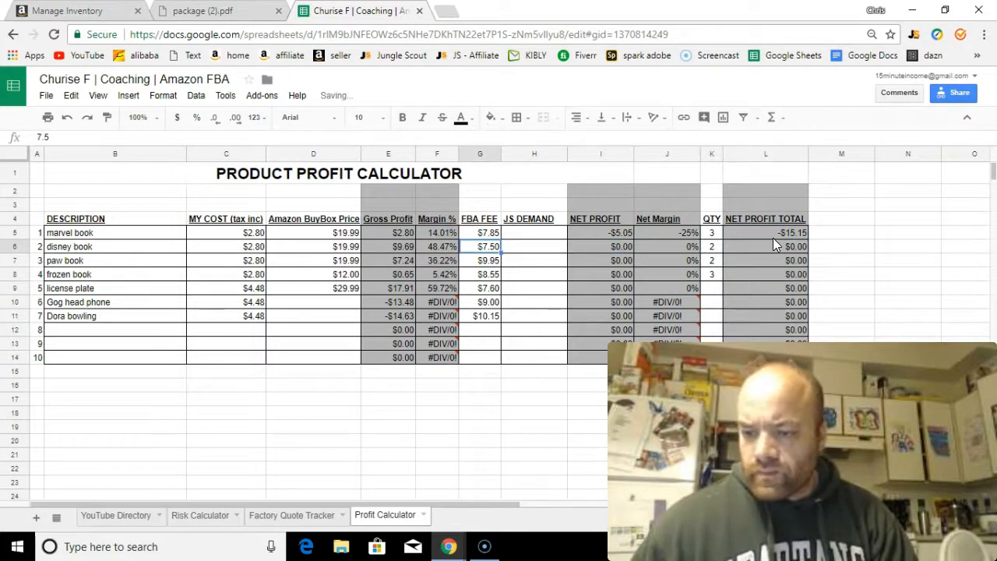
{"action": "key", "text": "Right"}
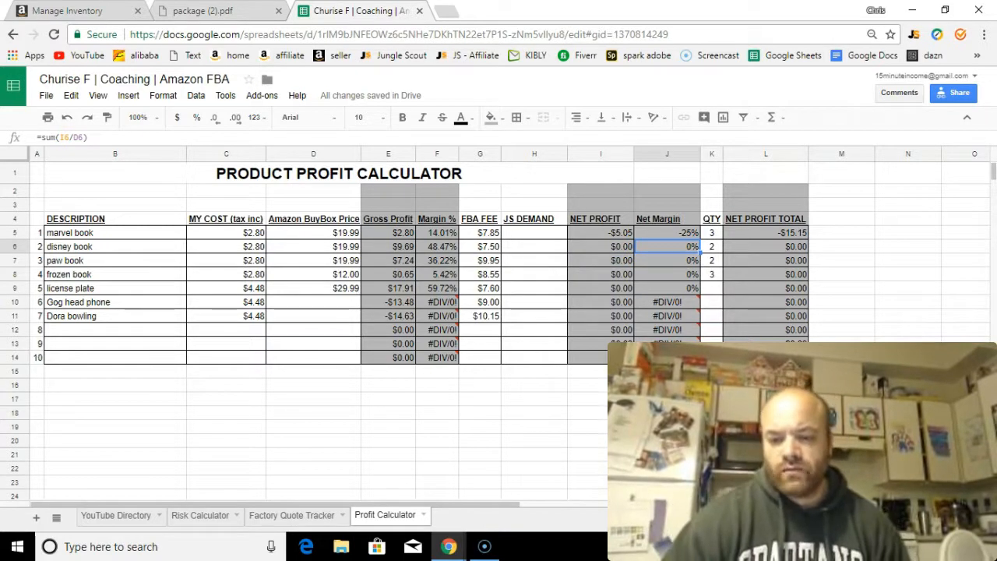
{"action": "key", "text": "Up"}
{"action": "key", "text": "Up"}
{"action": "key", "text": "Down"}
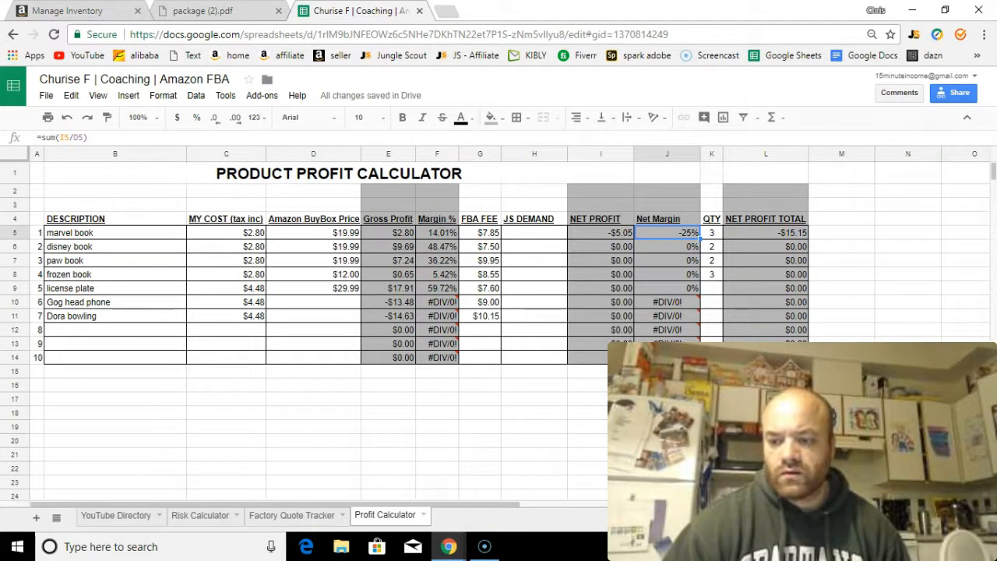
Step: Fill the NET PROFIT formula from I5 down through I14
{"action": "key", "text": "Left"}
{"action": "key", "text": "Left"}
{"action": "key", "text": "Right"}
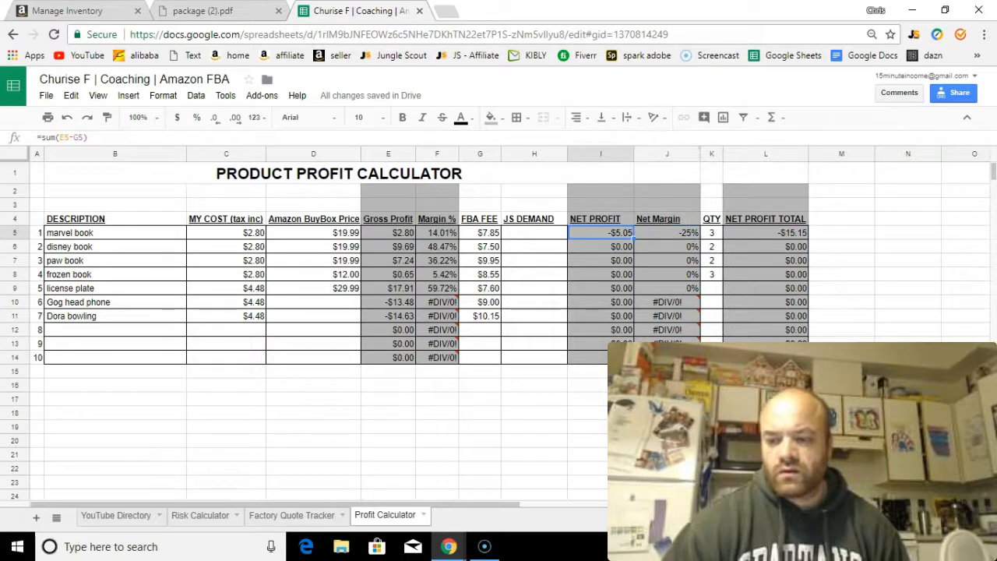
{"action": "key", "text": "ctrl+c"}
{"action": "key", "text": "Down"}
{"action": "key", "text": "shift+Down"}
{"action": "key", "text": "shift+Down"}
{"action": "key", "text": "shift+Down"}
{"action": "key", "text": "shift+Down"}
{"action": "key", "text": "shift+Down"}
{"action": "key", "text": "shift+Down"}
{"action": "key", "text": "shift+Down"}
{"action": "key", "text": "shift+Down"}
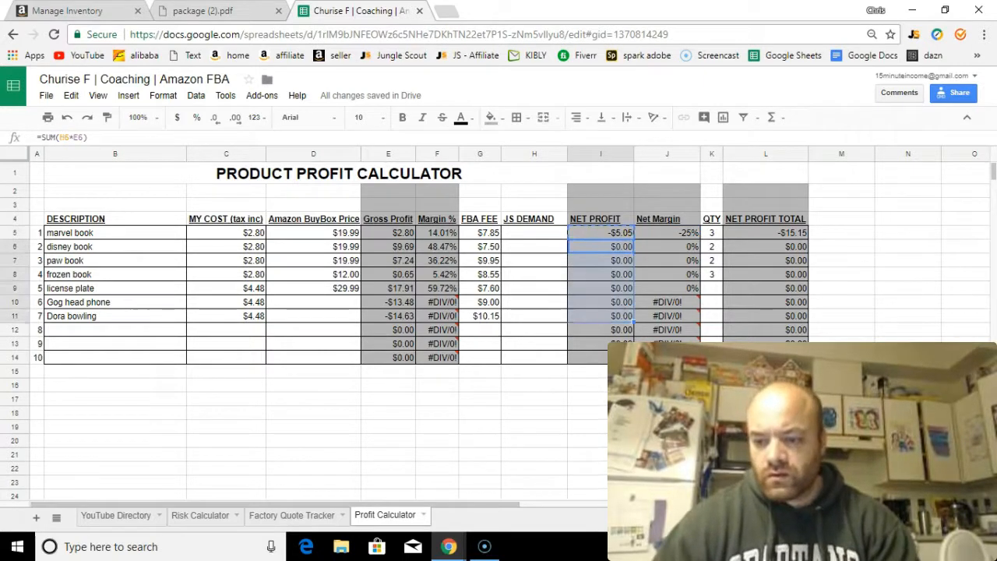
{"action": "key", "text": "ctrl+v"}
Step: Set the license plate's quantity to 5, then check prices in the Amazon inventory
{"action": "key", "text": "Right"}
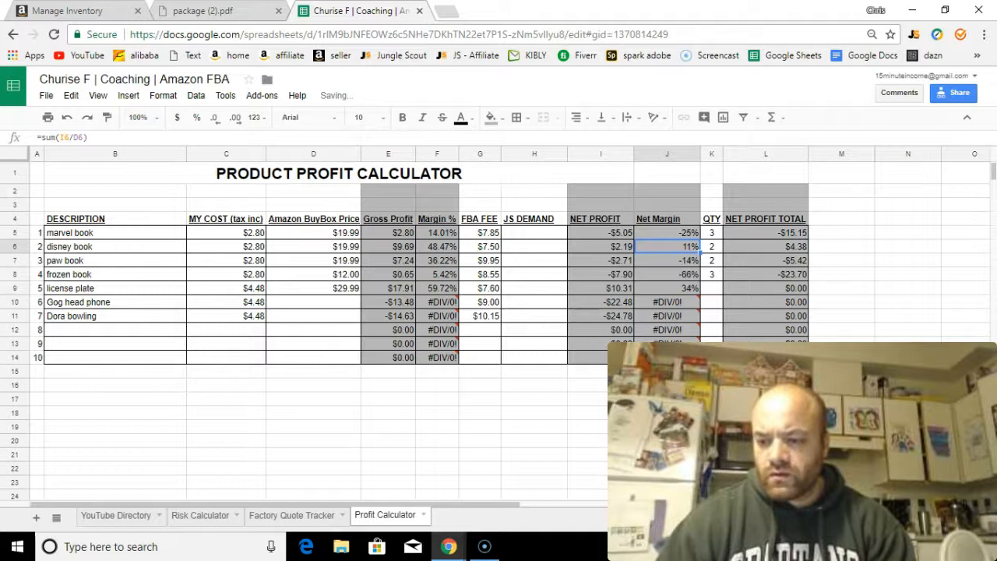
{"action": "key", "text": "Down"}
{"action": "key", "text": "Down"}
{"action": "key", "text": "Down"}
{"action": "key", "text": "Right"}
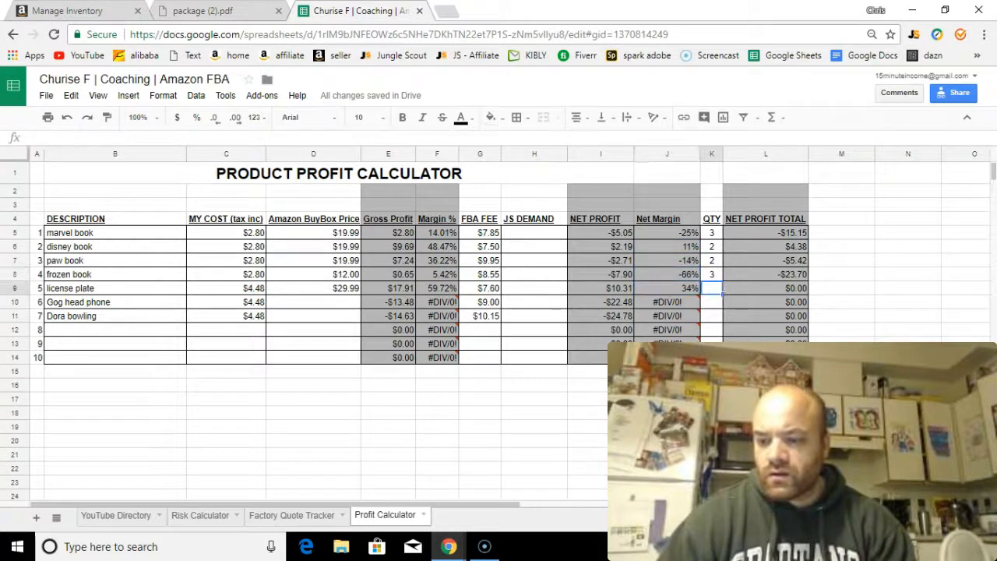
{"action": "type", "text": "5"}
{"action": "key", "text": "Return"}
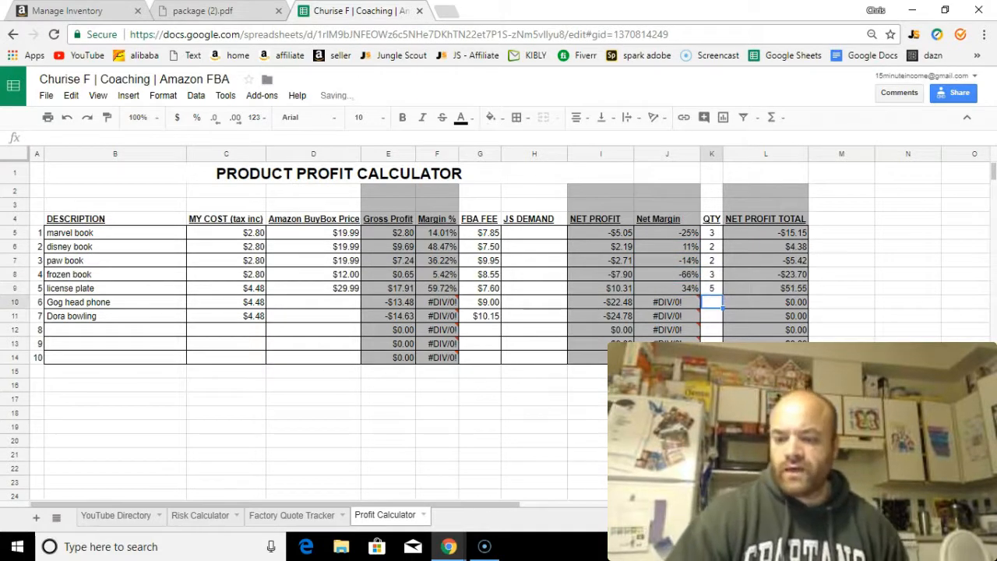
{"action": "key", "text": "Left"}
{"action": "key", "text": "Left"}
{"action": "key", "text": "Left"}
{"action": "key", "text": "Left"}
{"action": "key", "text": "Left"}
{"action": "key", "text": "Left"}
{"action": "key", "text": "Left"}
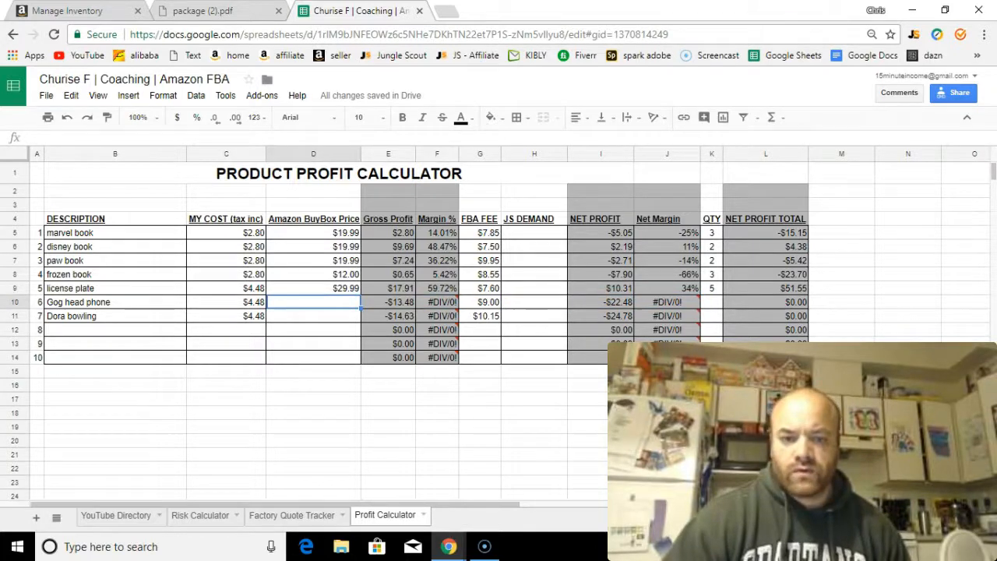
{"action": "left_click", "coordinate": [66, 11]}
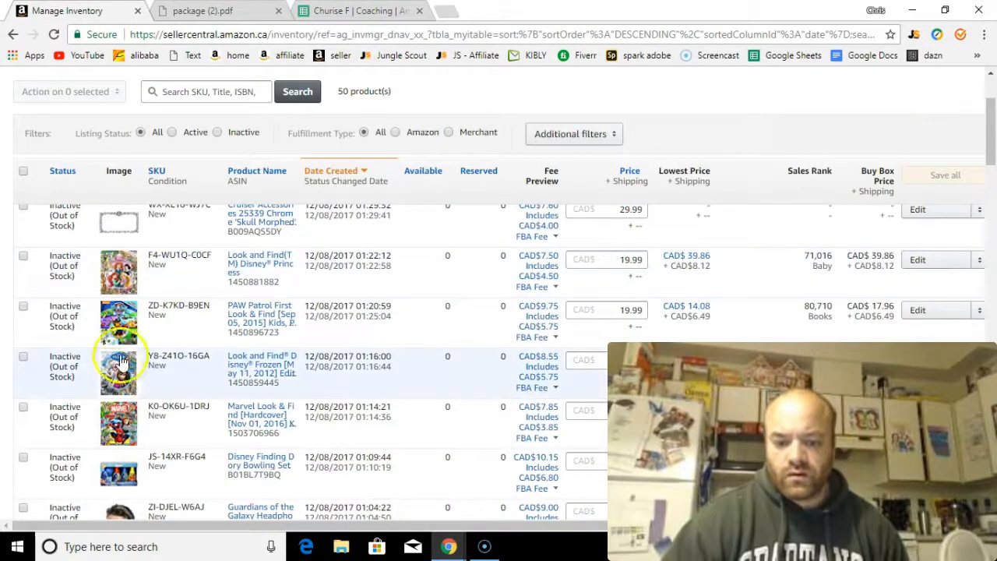
{"action": "scroll", "coordinate": [603, 374], "scroll_direction": "down", "scroll_amount": 1}
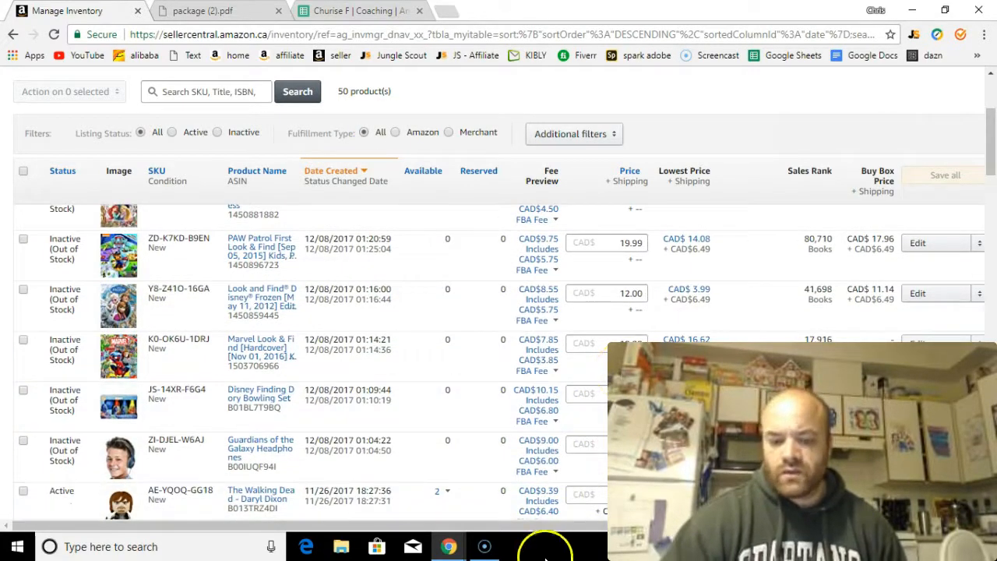
Step: Enter BuyBox prices of 19.97 for Gog head phone and 22.32 for Dora bowling
{"action": "key", "text": "ctrl+3"}
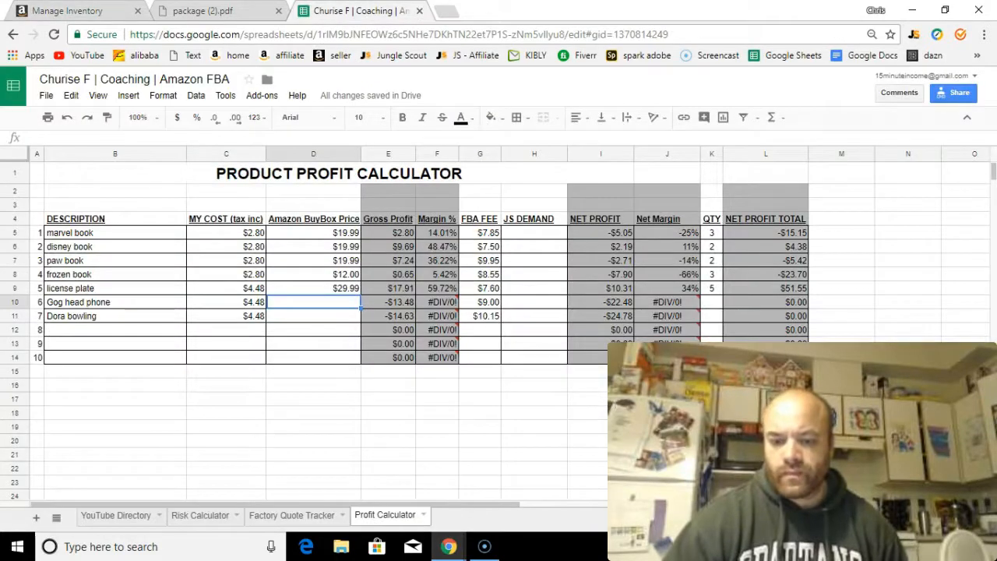
{"action": "type", "text": "19.97"}
{"action": "key", "text": "Return"}
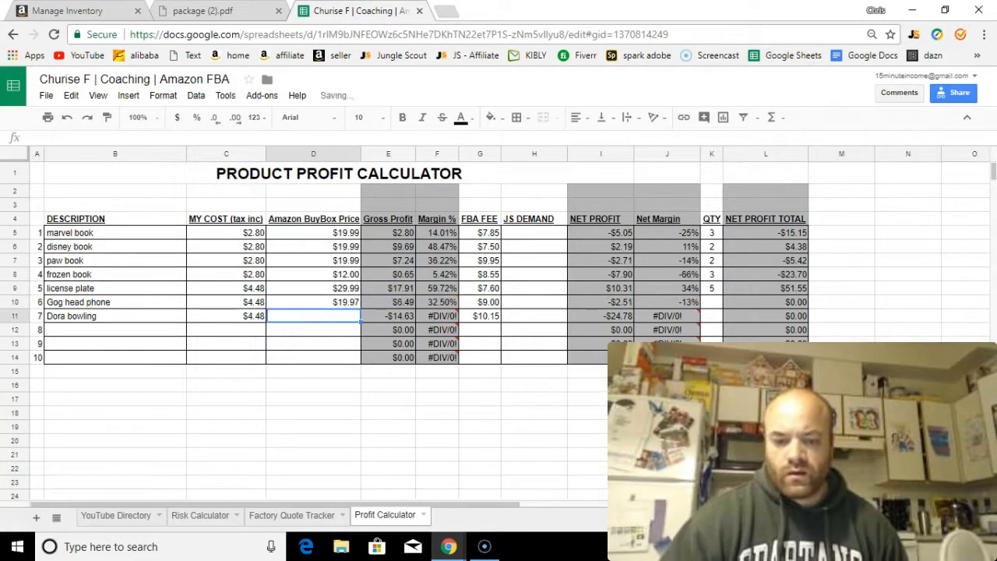
{"action": "key", "text": "ctrl+1"}
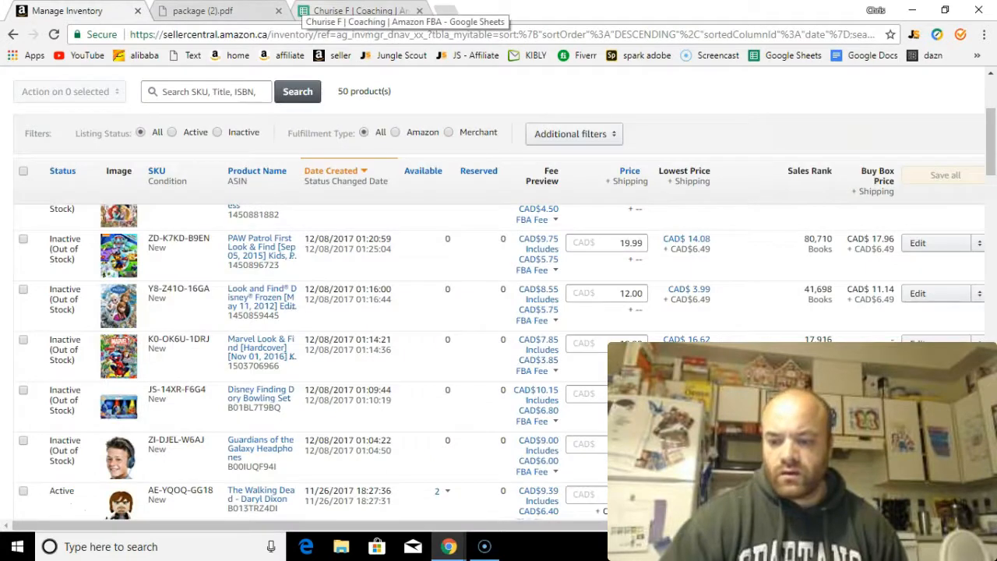
{"action": "left_click", "coordinate": [312, 11]}
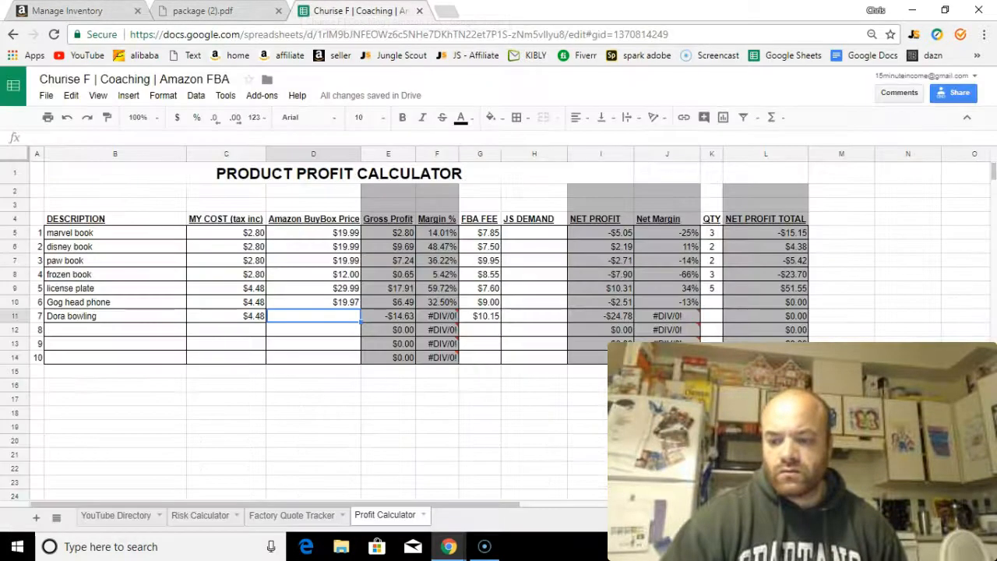
{"action": "type", "text": "22.32"}
{"action": "key", "text": "Return"}
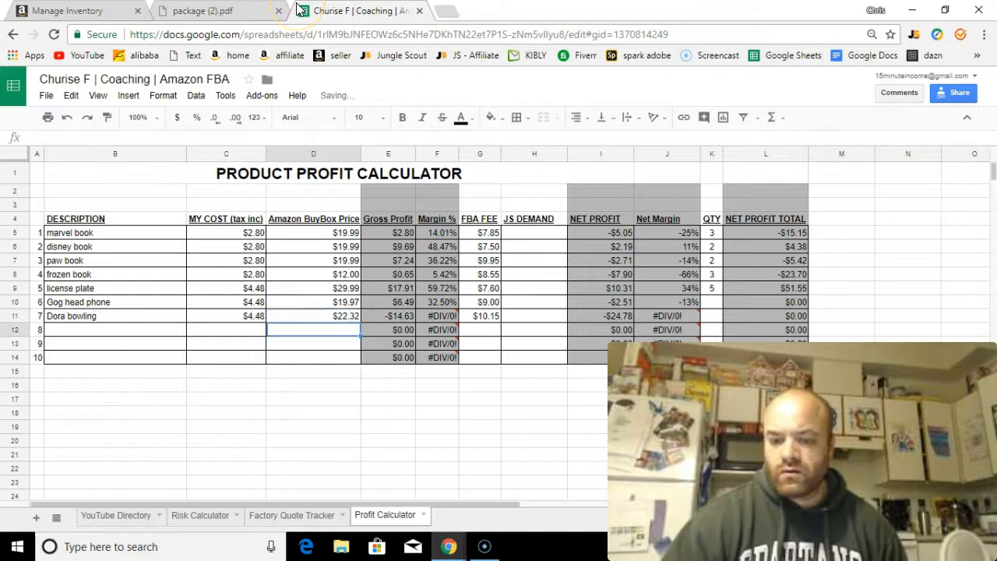
Step: Enter quantities of 4 for Gog head phone and 1 for Dora bowling
{"action": "key", "text": "Up"}
{"action": "key", "text": "Right"}
{"action": "key", "text": "Right"}
{"action": "key", "text": "Right"}
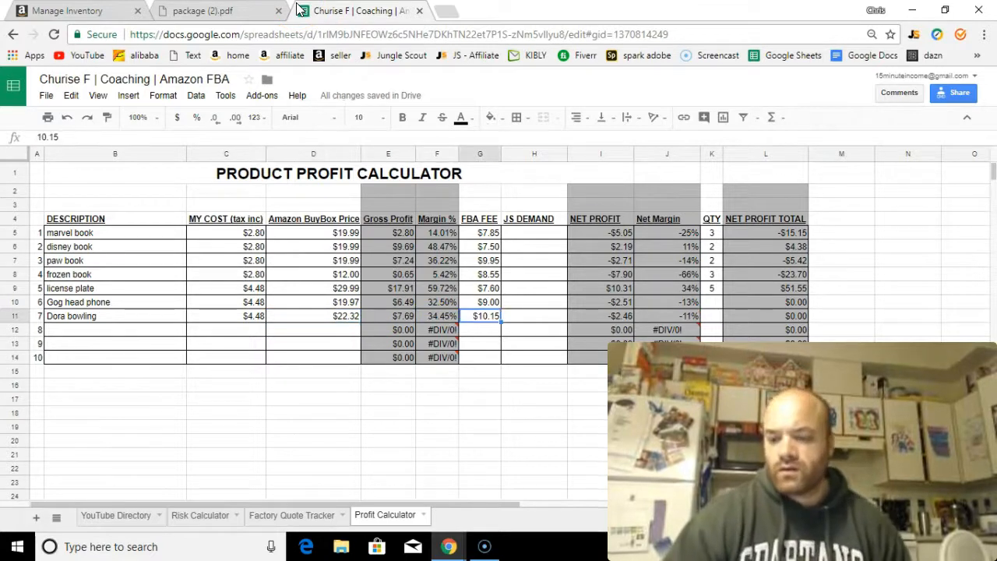
{"action": "key", "text": "Right"}
{"action": "key", "text": "Right"}
{"action": "key", "text": "Right"}
{"action": "key", "text": "Right"}
{"action": "key", "text": "Right"}
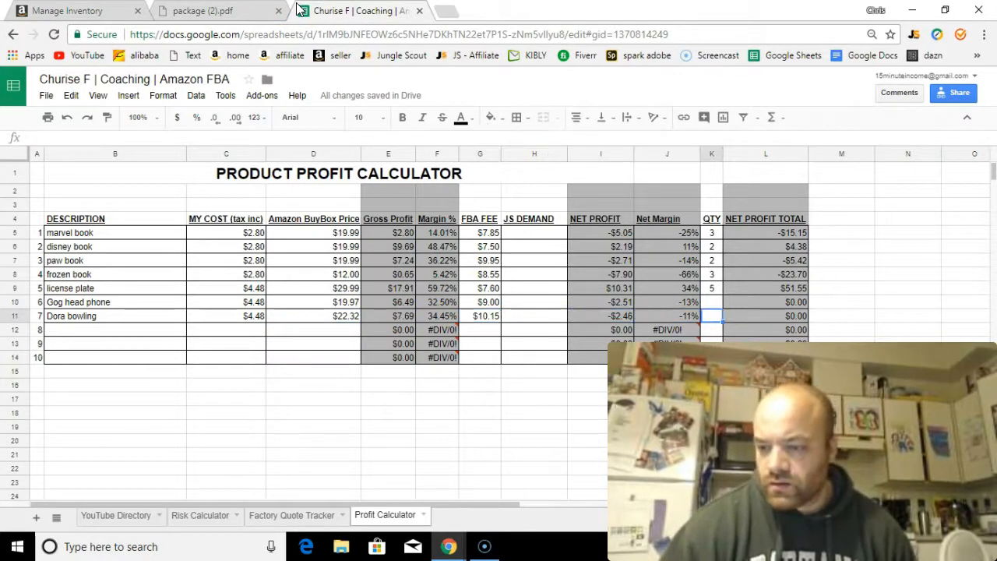
{"action": "key", "text": "Up"}
{"action": "key", "text": "Up"}
{"action": "key", "text": "Down"}
{"action": "key", "text": "Left"}
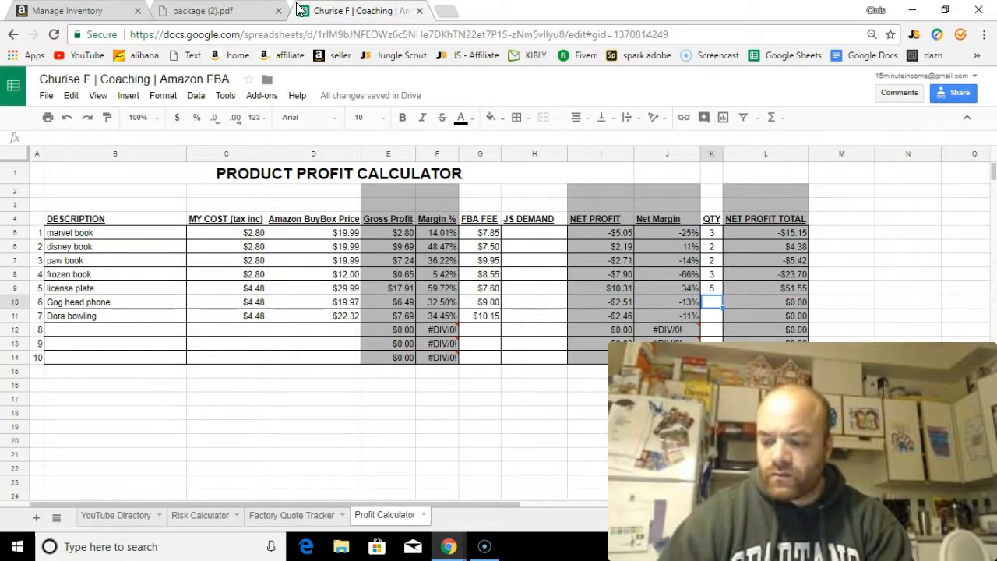
{"action": "type", "text": "4"}
{"action": "key", "text": "Return"}
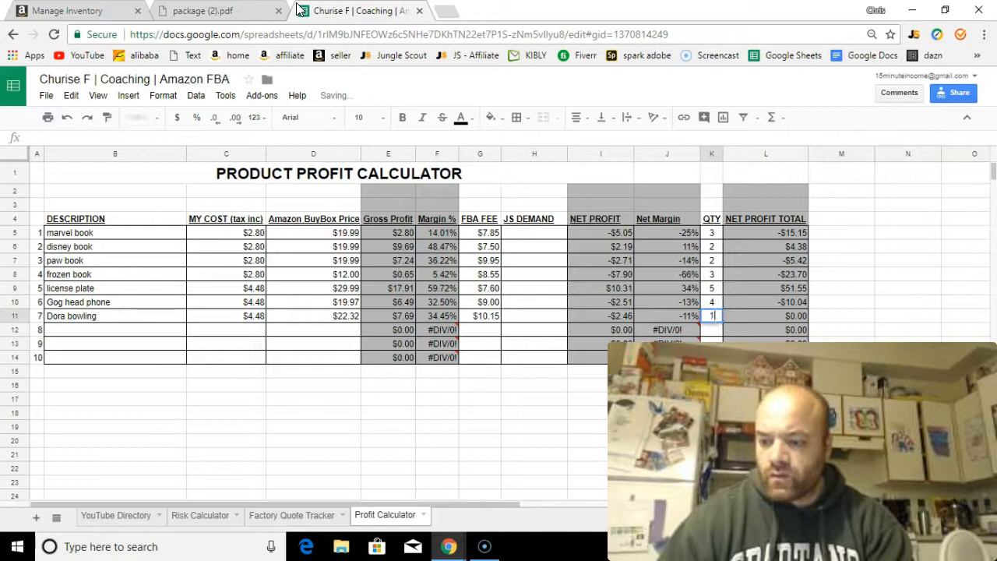
{"action": "key", "text": "Return"}
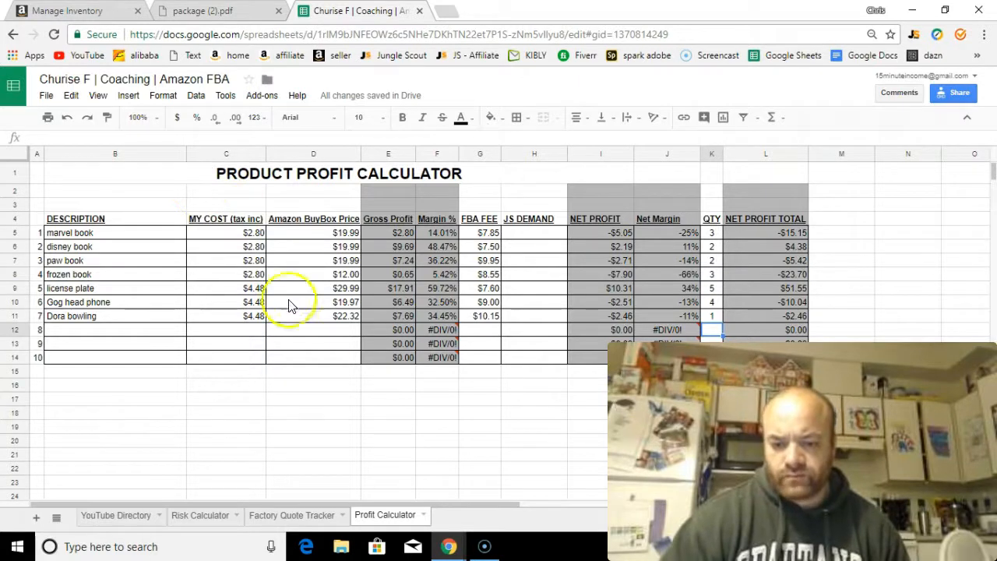
{"action": "left_click", "coordinate": [339, 320]}
Step: Review the Dora bowling gross profit formula, BuyBox price and FBA fee cells
{"action": "key", "text": "Right"}
{"action": "key", "text": "Left"}
{"action": "key", "text": "Right"}
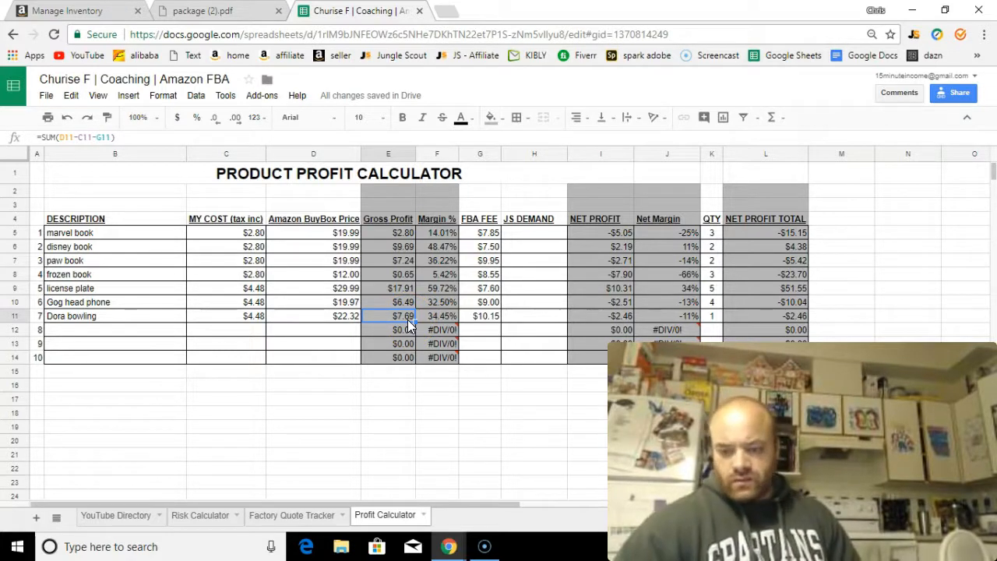
{"action": "left_click", "coordinate": [479, 318]}
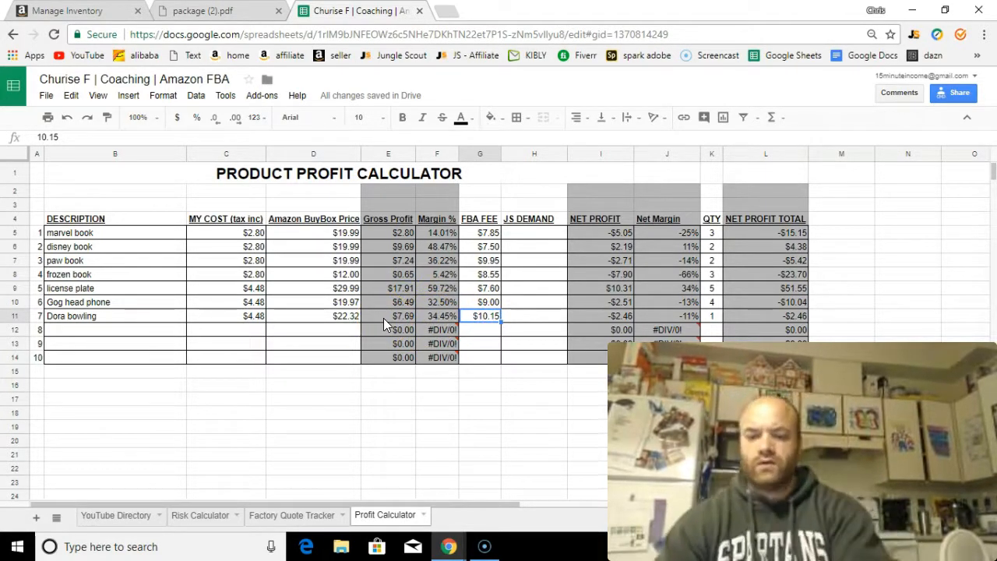
Step: Enter =sum(D11-G11-C11) in I11 as Dora bowling's net profit
{"action": "left_click", "coordinate": [618, 316]}
{"action": "type", "text": "="}
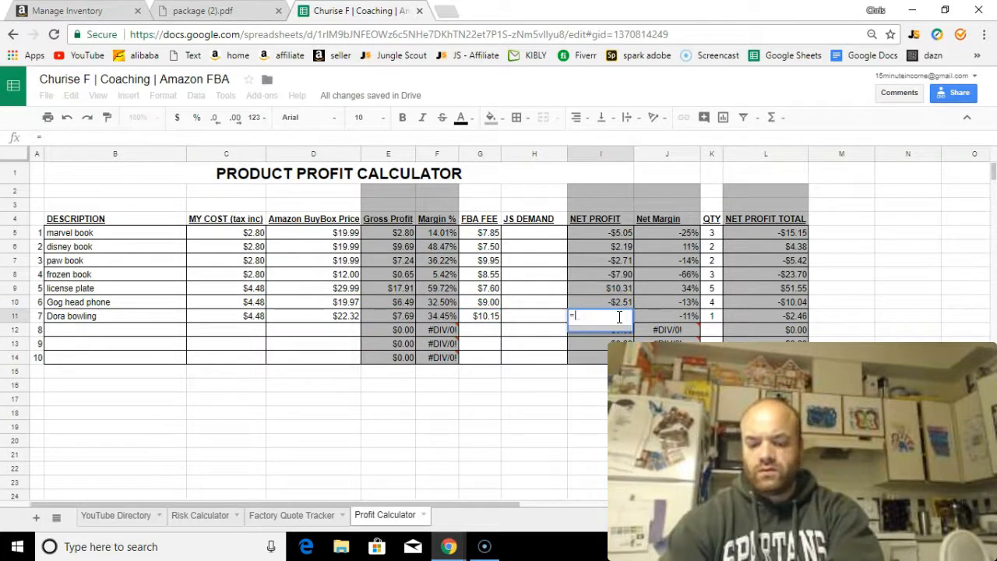
{"action": "type", "text": "sum("}
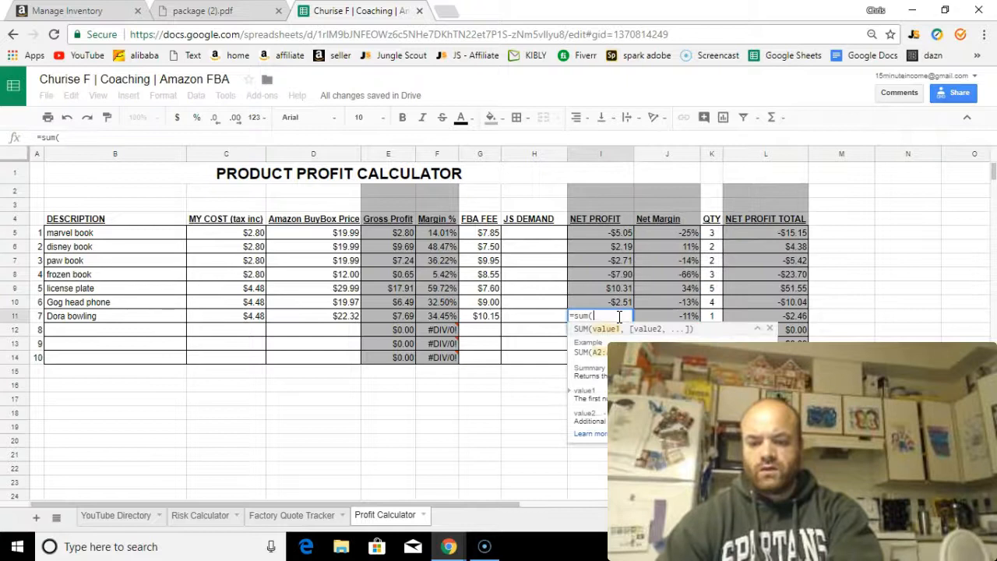
{"action": "key", "text": "Left"}
{"action": "key", "text": "Left"}
{"action": "key", "text": "Left"}
{"action": "key", "text": "Left"}
{"action": "key", "text": "Left"}
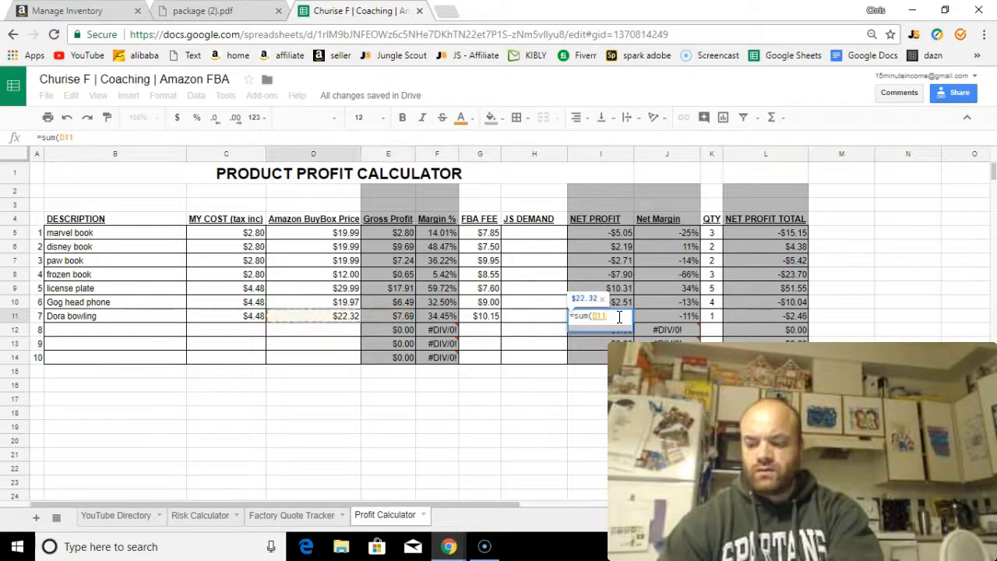
{"action": "type", "text": "-"}
{"action": "key", "text": "Left"}
{"action": "key", "text": "Left"}
{"action": "type", "text": "-"}
{"action": "key", "text": "Left"}
{"action": "key", "text": "Left"}
{"action": "key", "text": "Left"}
{"action": "key", "text": "Left"}
{"action": "key", "text": "Left"}
{"action": "key", "text": "Left"}
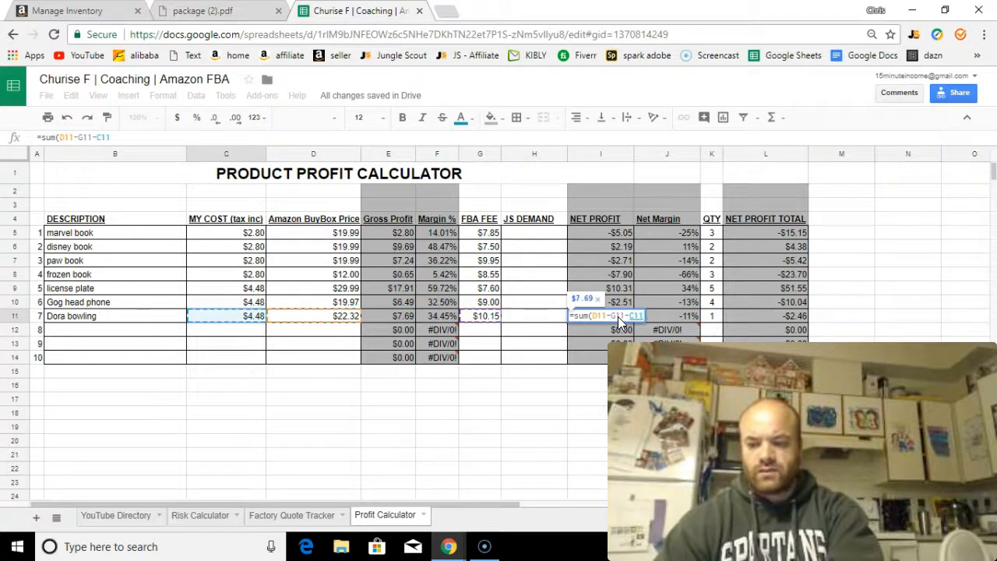
{"action": "key", "text": "Return"}
Step: Copy the net profit formula into I5:I10 for the other products
{"action": "left_click", "coordinate": [617, 316]}
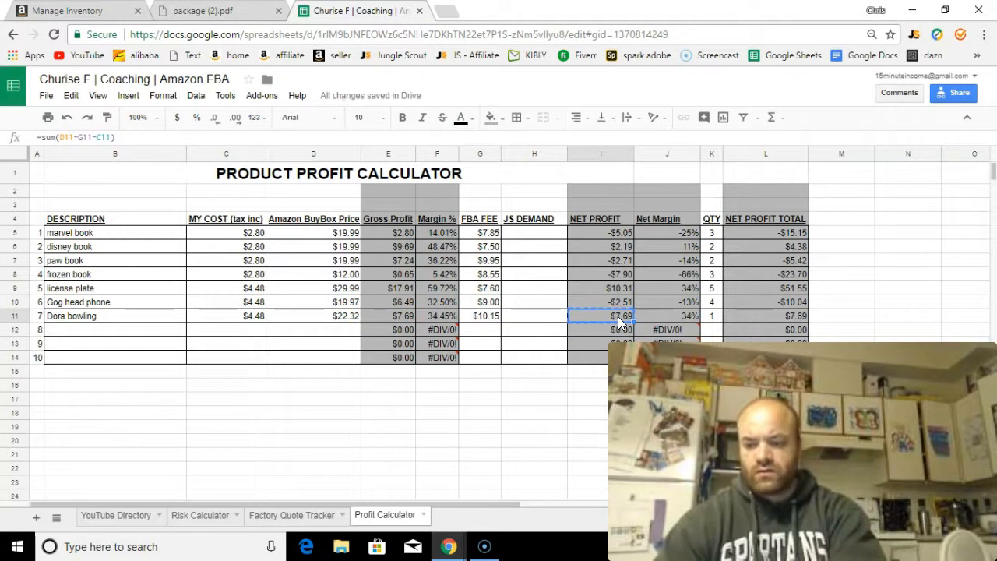
{"action": "key", "text": "Up"}
{"action": "key", "text": "shift+Up"}
{"action": "key", "text": "shift+Up"}
{"action": "key", "text": "shift+Up"}
{"action": "key", "text": "shift+Up"}
{"action": "key", "text": "shift+Up"}
{"action": "key", "text": "ctrl+v"}
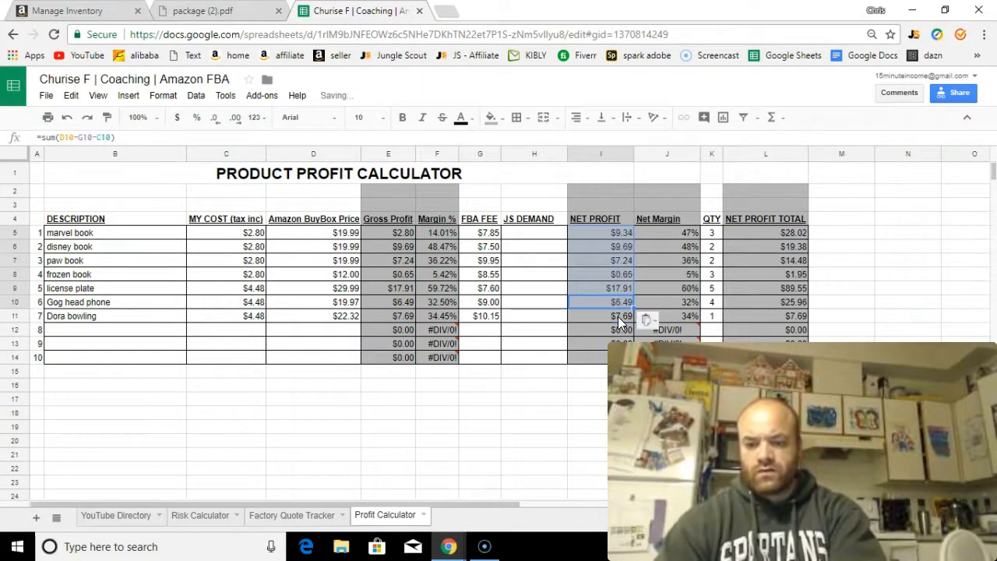
Step: Unmerge the merged title cell
{"action": "left_click", "coordinate": [394, 155]}
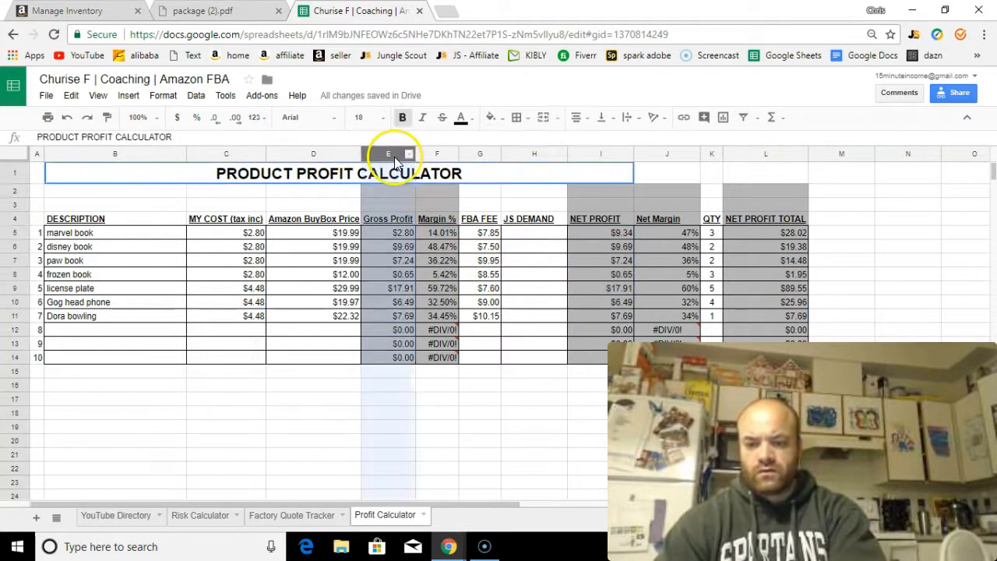
{"action": "right_click", "coordinate": [398, 146]}
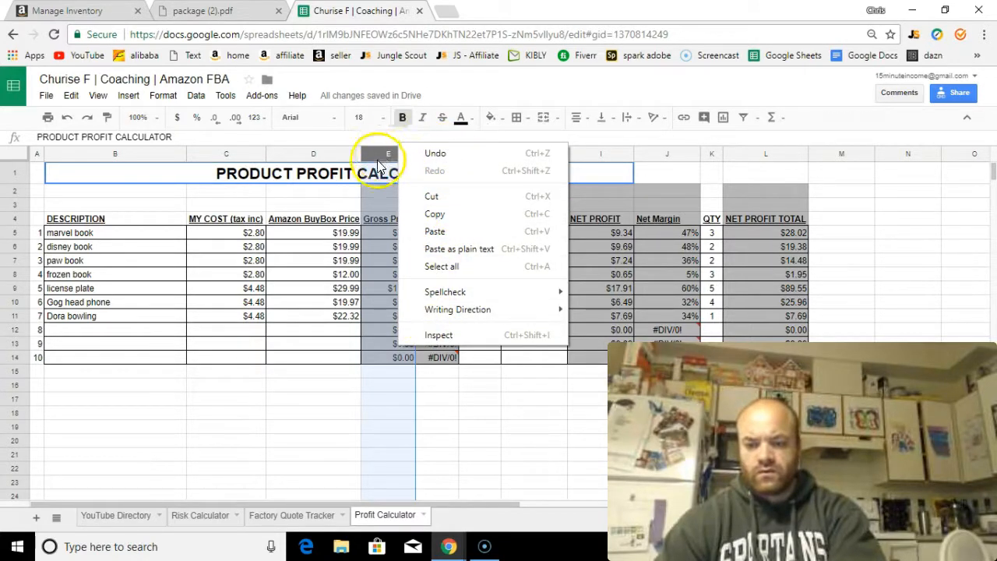
{"action": "left_click", "coordinate": [378, 162]}
{"action": "left_click", "coordinate": [374, 174]}
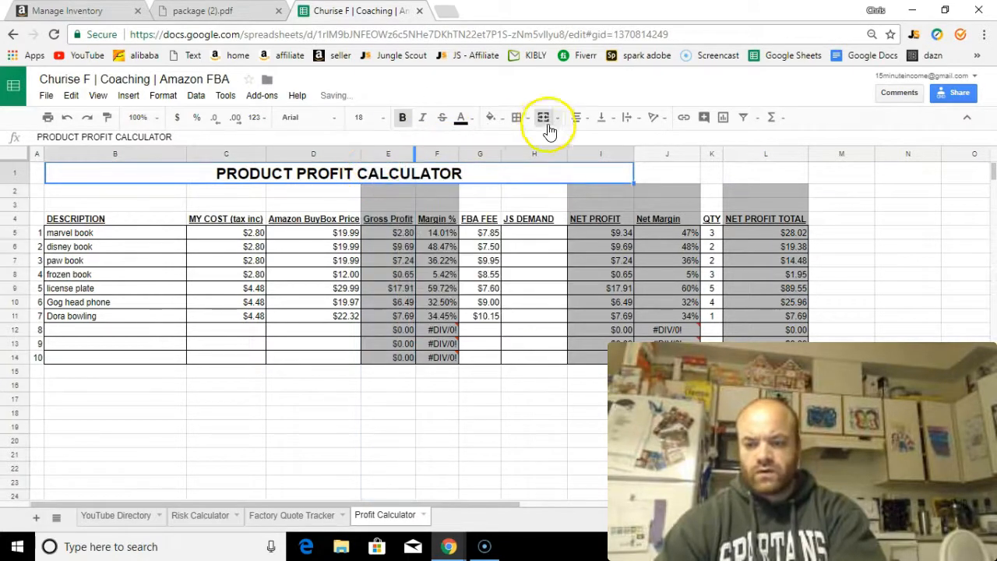
{"action": "left_click", "coordinate": [544, 117]}
Step: Delete the Gross Profit column (column E) and check the remaining cells
{"action": "left_click", "coordinate": [389, 153]}
{"action": "right_click", "coordinate": [392, 154]}
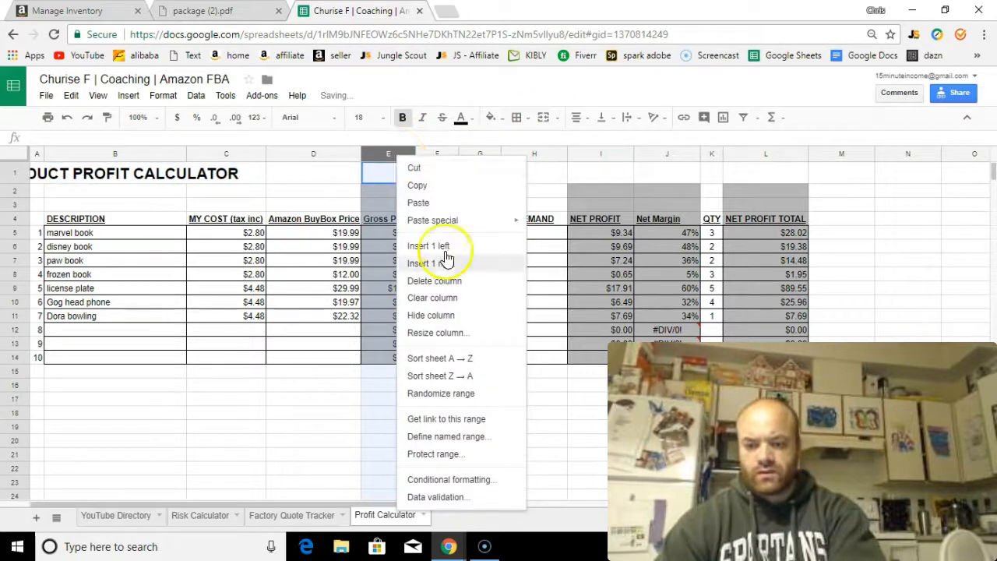
{"action": "left_click", "coordinate": [436, 281]}
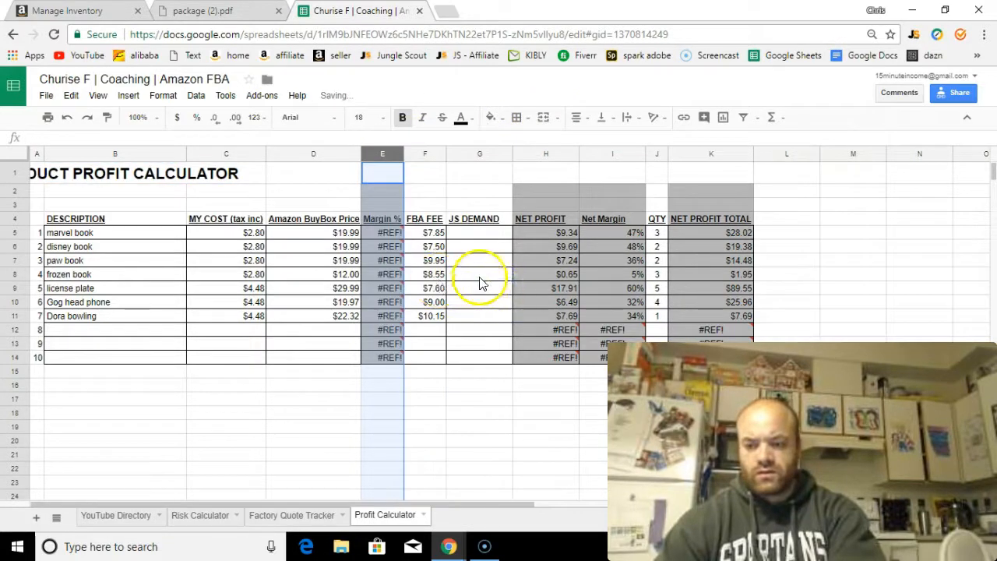
{"action": "left_click", "coordinate": [478, 277]}
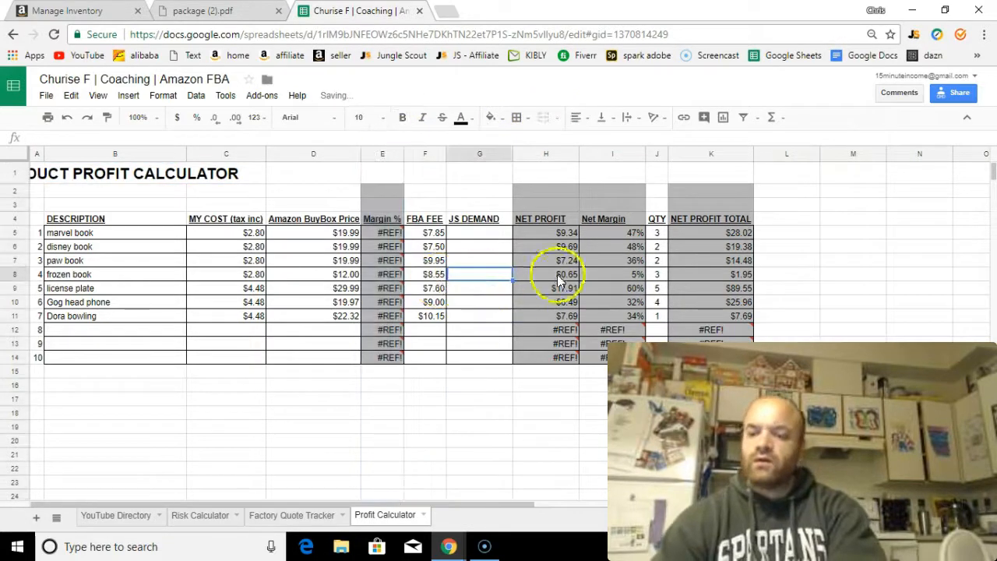
{"action": "left_click", "coordinate": [509, 289]}
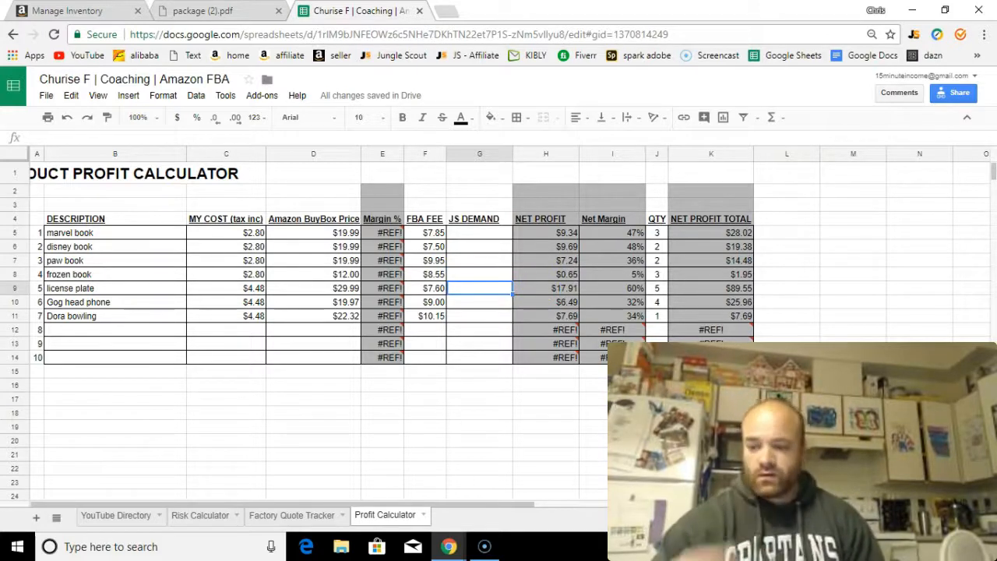
{"action": "left_click", "coordinate": [720, 343]}
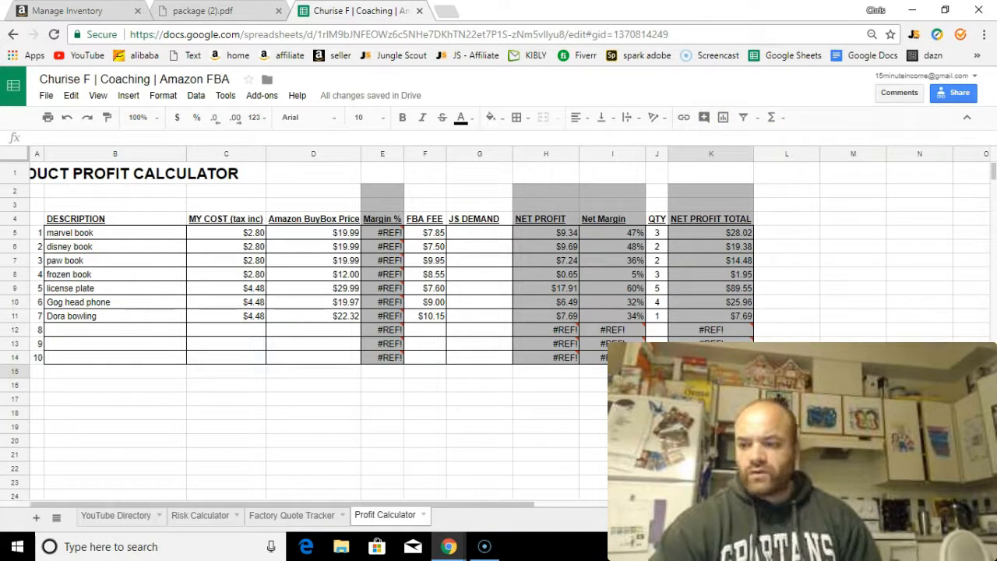
{"action": "left_click", "coordinate": [927, 56]}
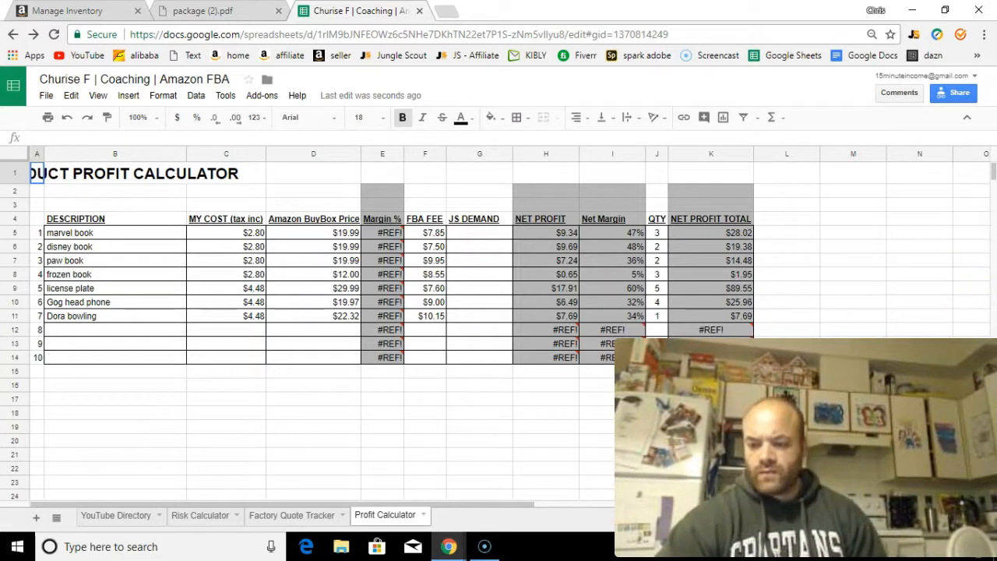
Step: Total the NET PROFIT TOTAL column in K15 with =sum(K5:K14)
{"action": "left_click", "coordinate": [698, 371]}
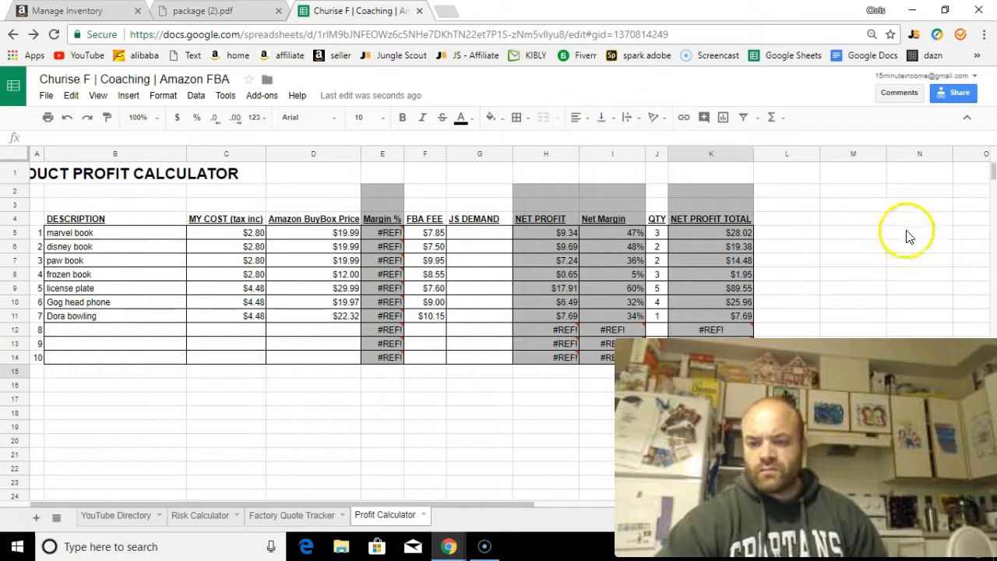
{"action": "type", "text": "=sum(K12:K14"}
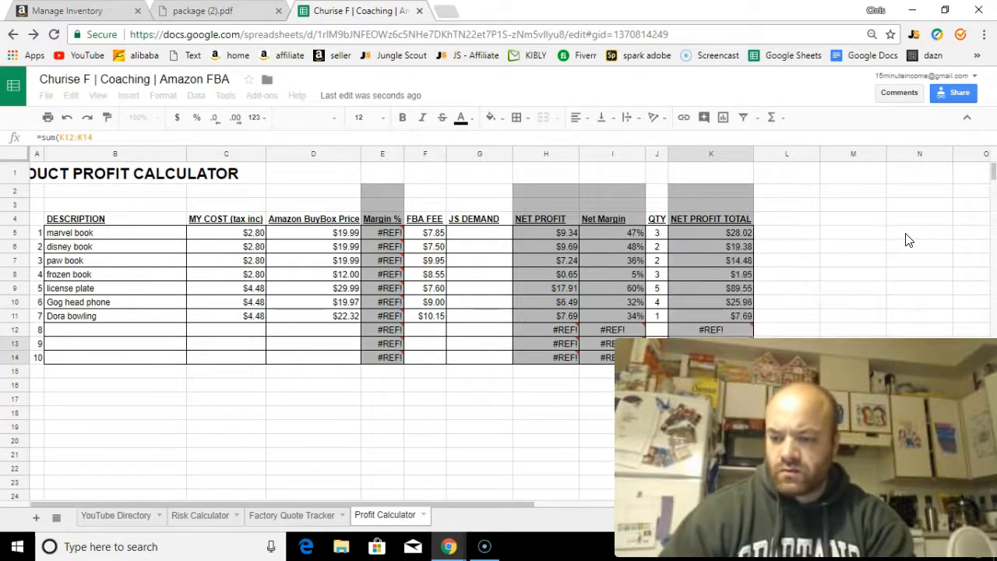
{"action": "key", "text": "shift+Up"}
{"action": "key", "text": "shift+Up"}
{"action": "key", "text": "shift+Up"}
{"action": "key", "text": "shift+Up"}
{"action": "key", "text": "shift+Up"}
{"action": "key", "text": "shift+Up"}
{"action": "key", "text": "shift+Up"}
{"action": "type", "text": ")"}
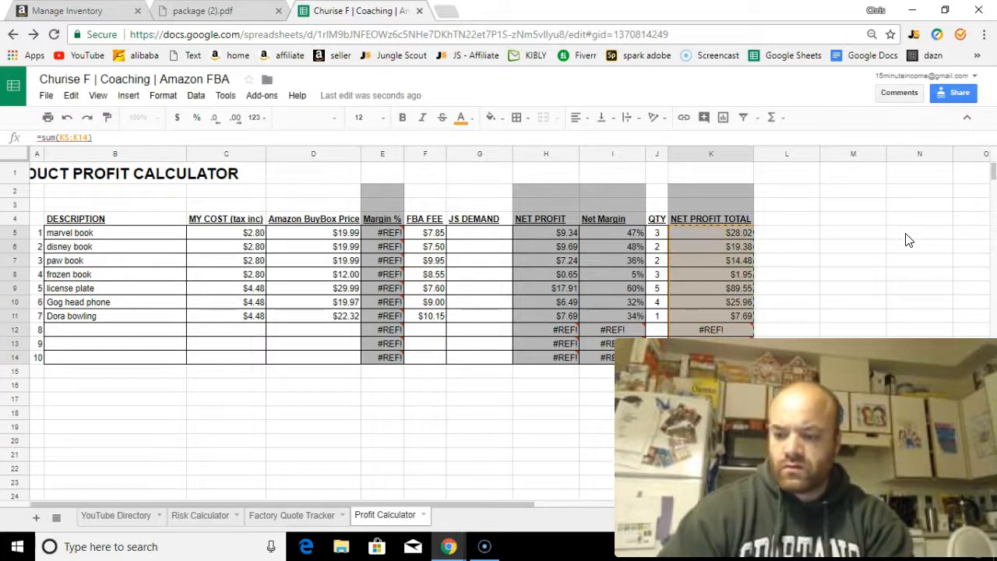
{"action": "key", "text": "Return"}
Step: Clear the #REF! errors from the blank product rows E12:K14
{"action": "key", "text": "Up"}
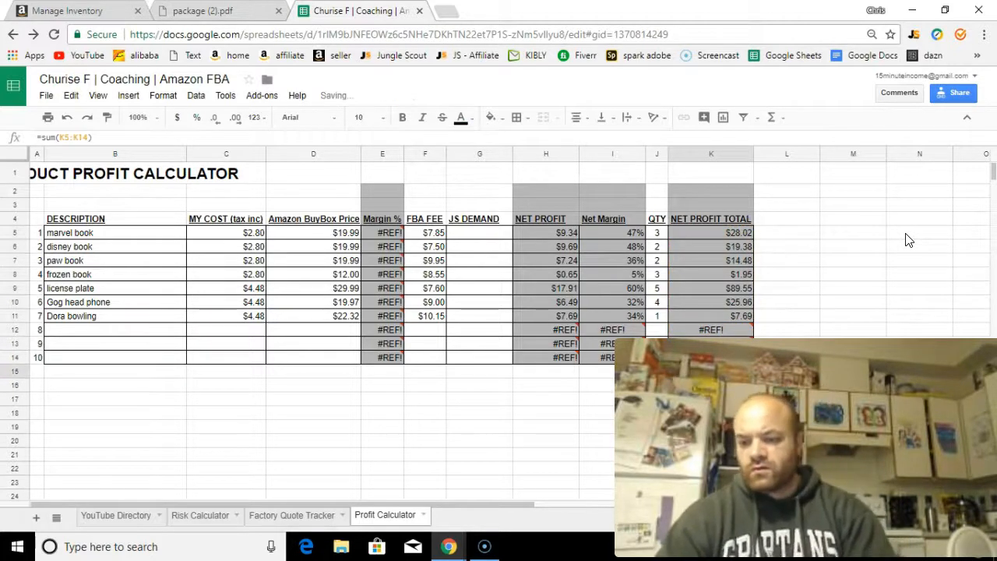
{"action": "key", "text": "Up"}
{"action": "key", "text": "Up"}
{"action": "key", "text": "Up"}
{"action": "key", "text": "shift+Down"}
{"action": "key", "text": "shift+Down"}
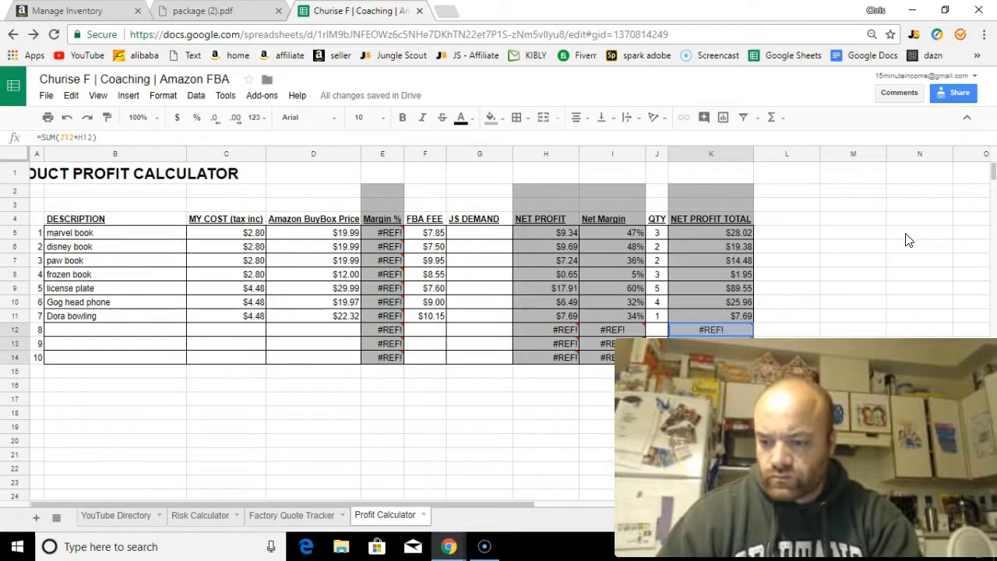
{"action": "key", "text": "shift+Left"}
{"action": "key", "text": "shift+Left"}
{"action": "key", "text": "shift+Left"}
{"action": "key", "text": "shift+Left"}
{"action": "key", "text": "shift+Left"}
{"action": "key", "text": "shift+Left"}
{"action": "key", "text": "Delete"}
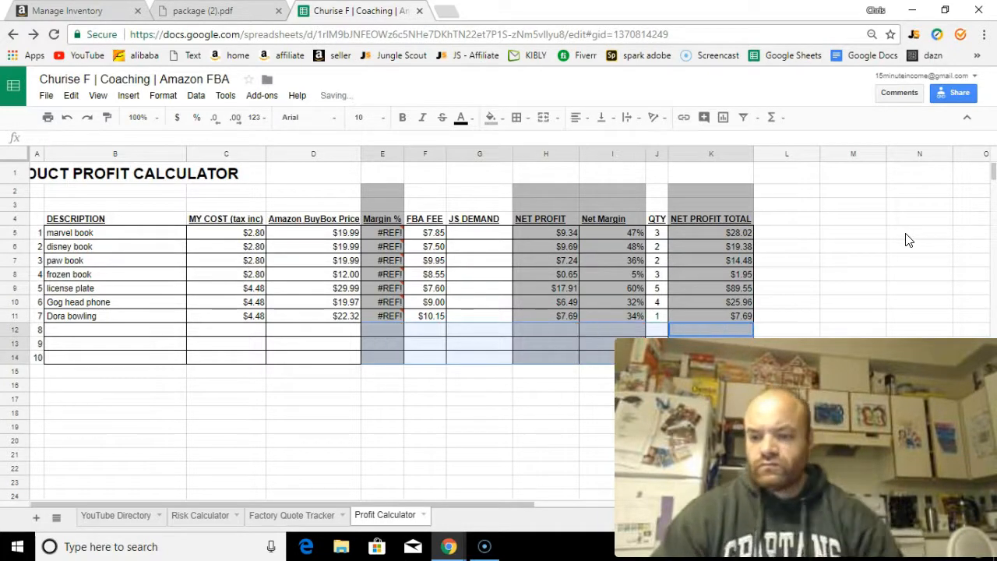
{"action": "key", "text": "Right"}
Step: Review the NET PROFIT TOTAL sum and the NET PROFIT formula in H5
{"action": "left_click", "coordinate": [888, 255]}
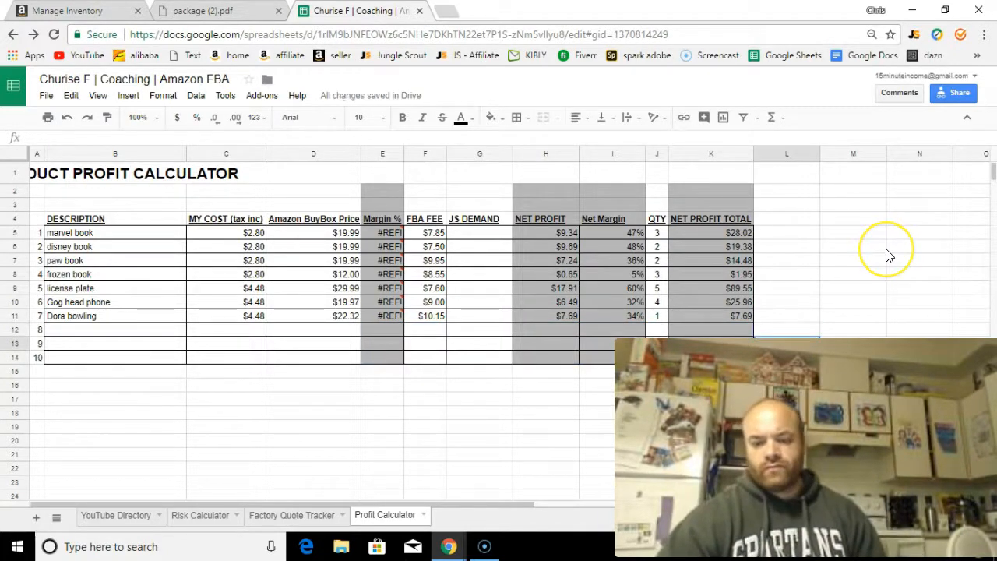
{"action": "key", "text": "Down"}
{"action": "key", "text": "Down"}
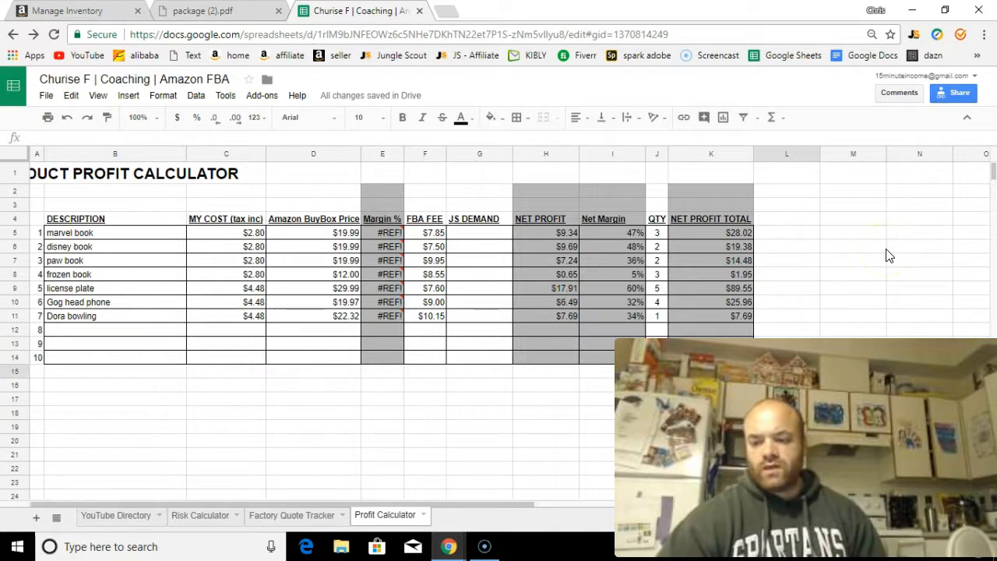
{"action": "key", "text": "Left"}
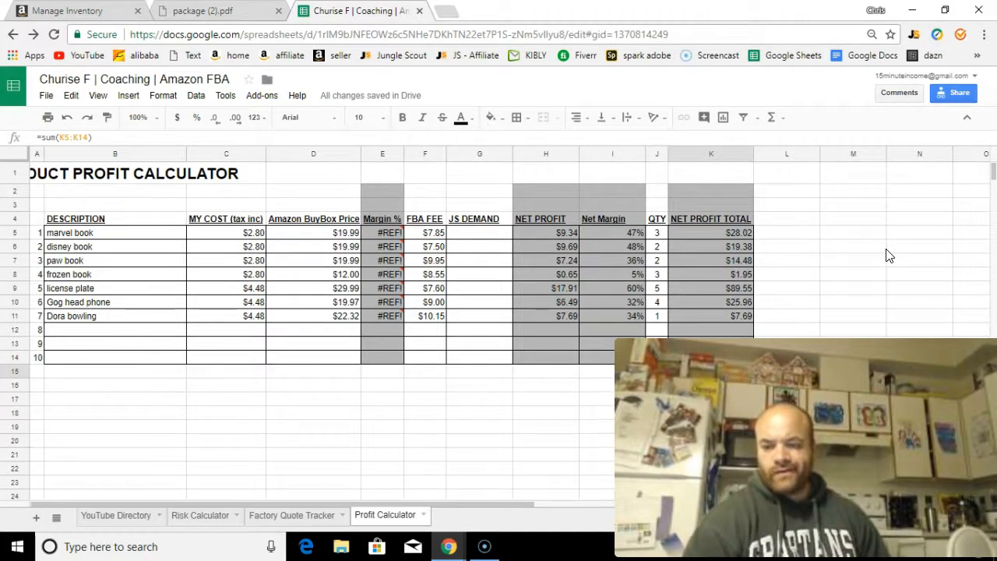
{"action": "left_click", "coordinate": [567, 237]}
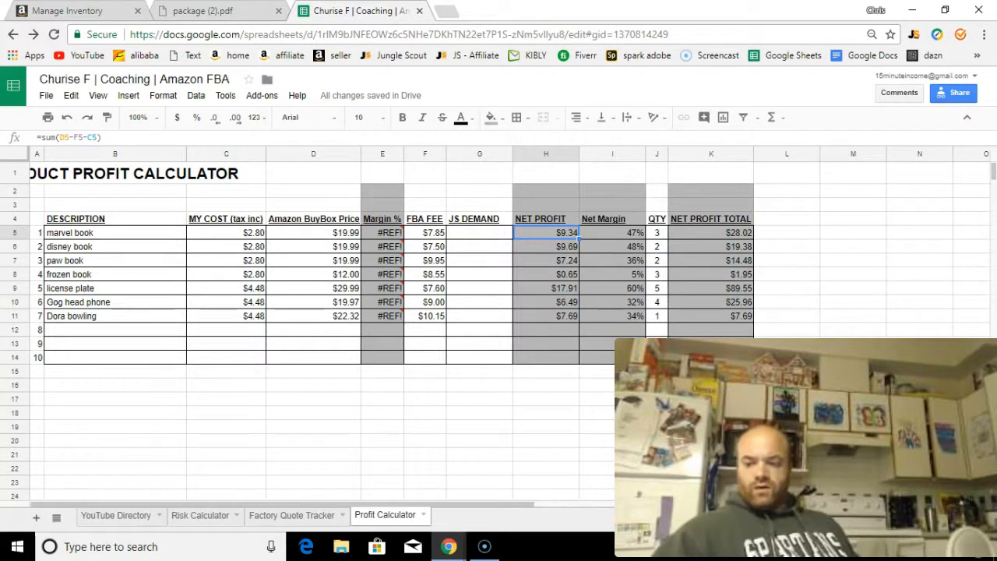
Step: Total the QTY column in J15 with =sum(J6:J14)
{"action": "left_click", "coordinate": [656, 372]}
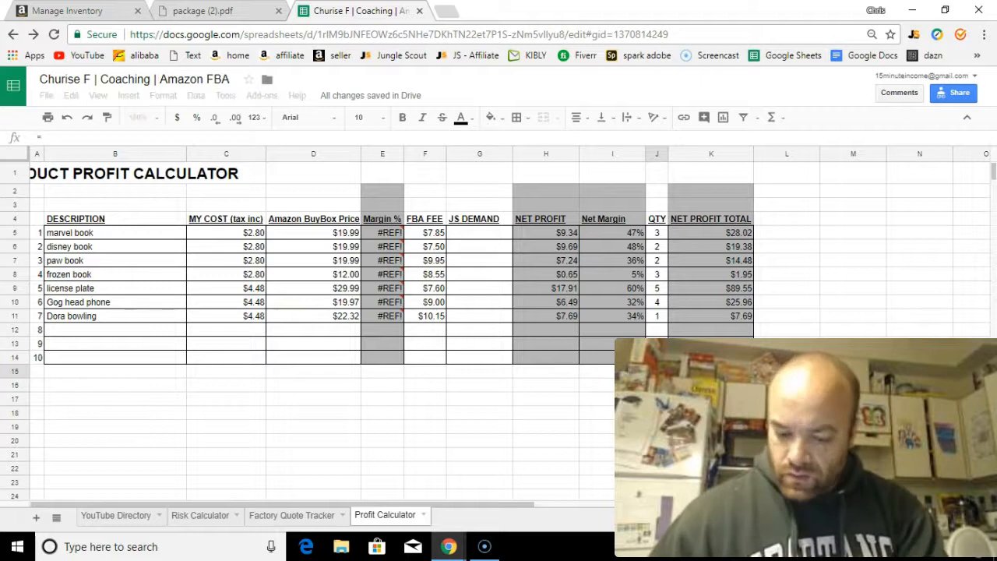
{"action": "type", "text": "=sum("}
{"action": "left_click_drag", "start_coordinate": [656, 357], "coordinate": [657, 246]}
{"action": "key", "text": "Return"}
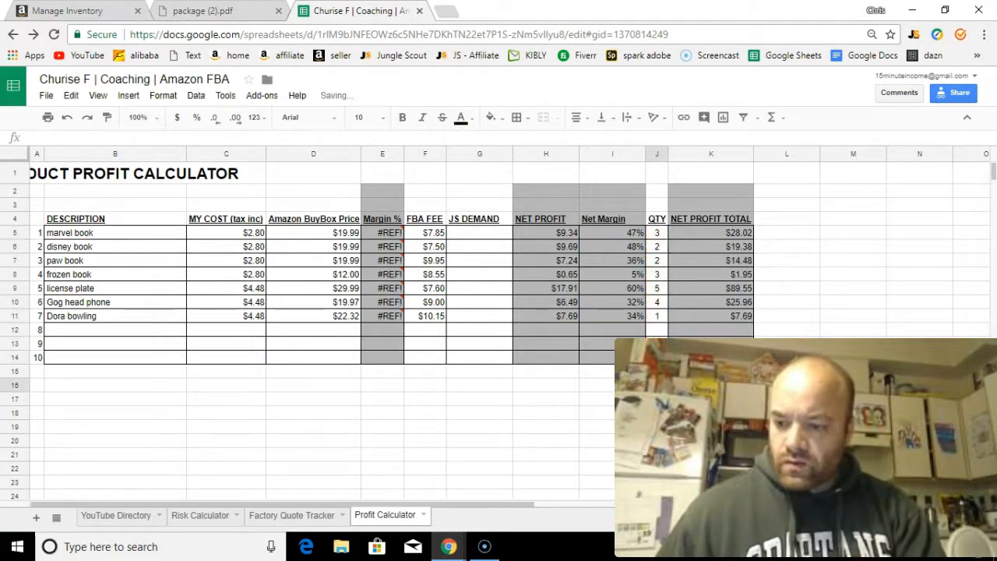
{"action": "key", "text": "Up"}
{"action": "key", "text": "Right"}
{"action": "key", "text": "Right"}
{"action": "key", "text": "Left"}
{"action": "key", "text": "Left"}
{"action": "key", "text": "Left"}
{"action": "key", "text": "Left"}
{"action": "key", "text": "Left"}
{"action": "key", "text": "Left"}
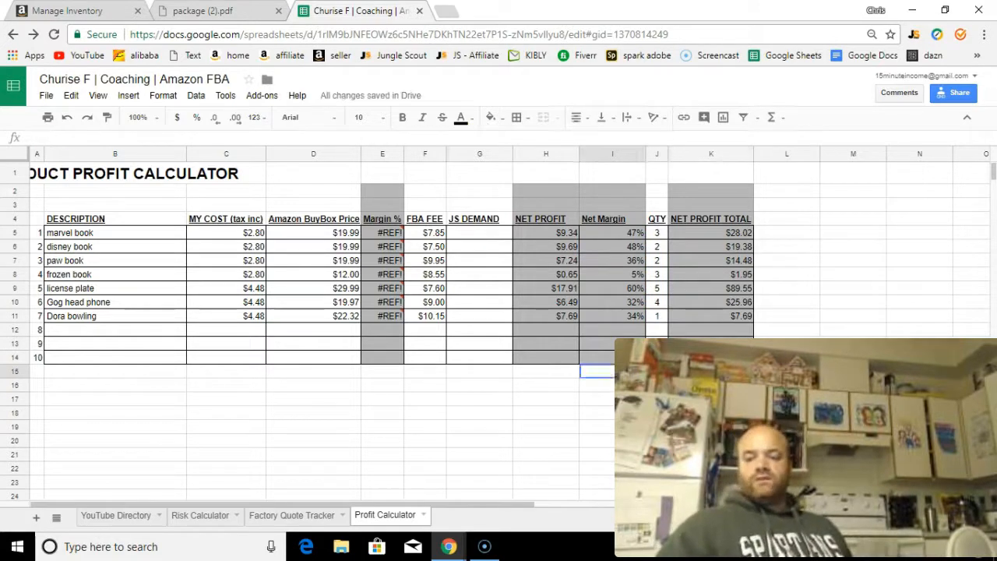
{"action": "key", "text": "Left"}
{"action": "key", "text": "Left"}
{"action": "key", "text": "Left"}
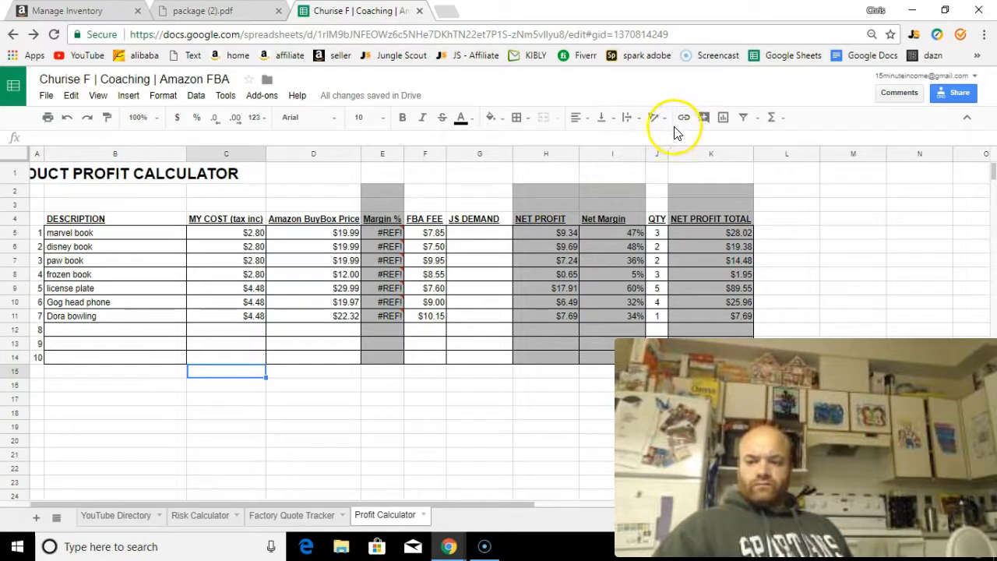
Step: Sum C5:C14 in C15 for a $24.64 MY COST total
{"action": "type", "text": "=sum("}
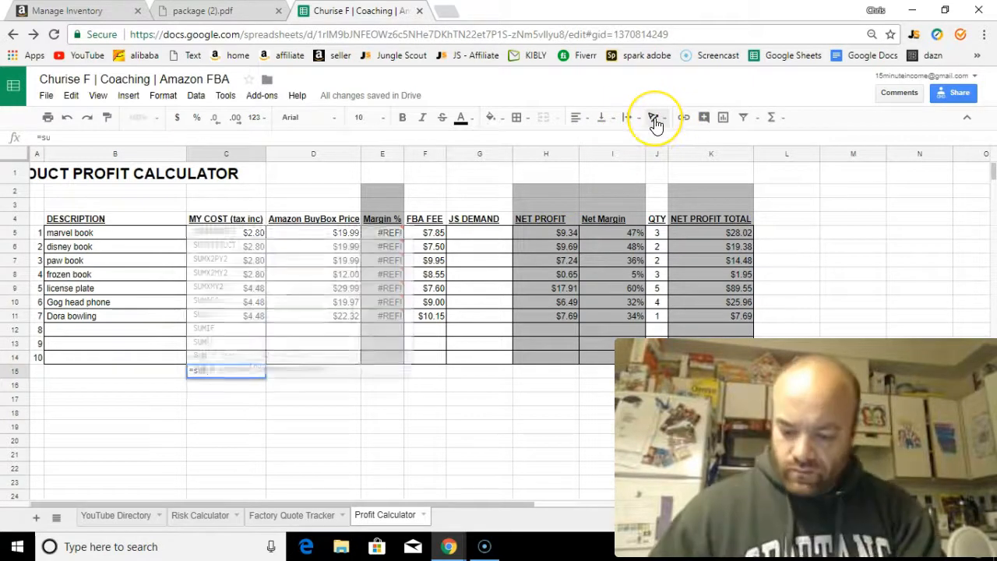
{"action": "key", "text": "Up"}
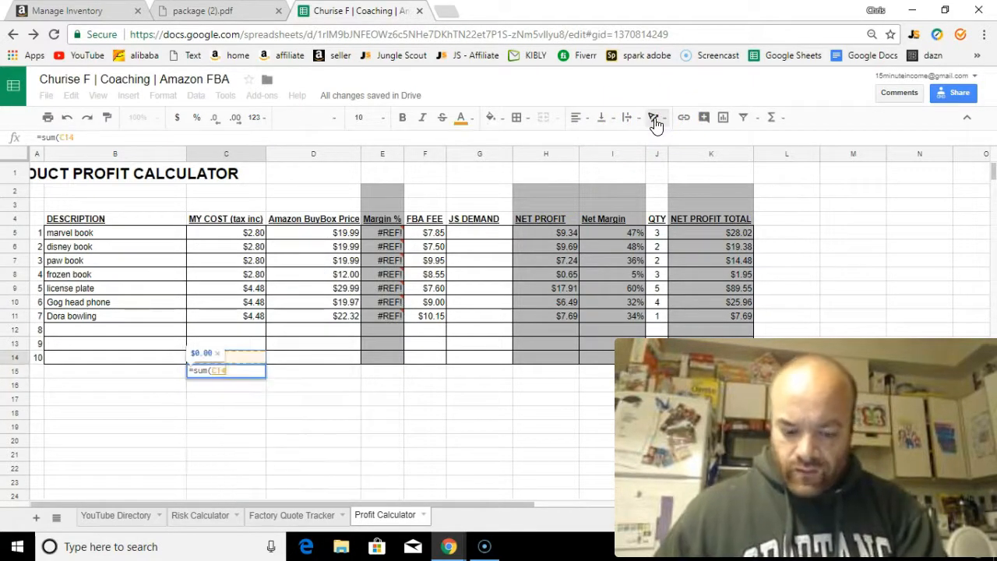
{"action": "key", "text": "shift+Up"}
{"action": "key", "text": "shift+Up"}
{"action": "key", "text": "shift+Up"}
{"action": "key", "text": "shift+Up"}
{"action": "key", "text": "shift+Up"}
{"action": "key", "text": "shift+Up"}
{"action": "key", "text": "shift+Up"}
{"action": "key", "text": "shift+Up"}
{"action": "key", "text": "shift+Up"}
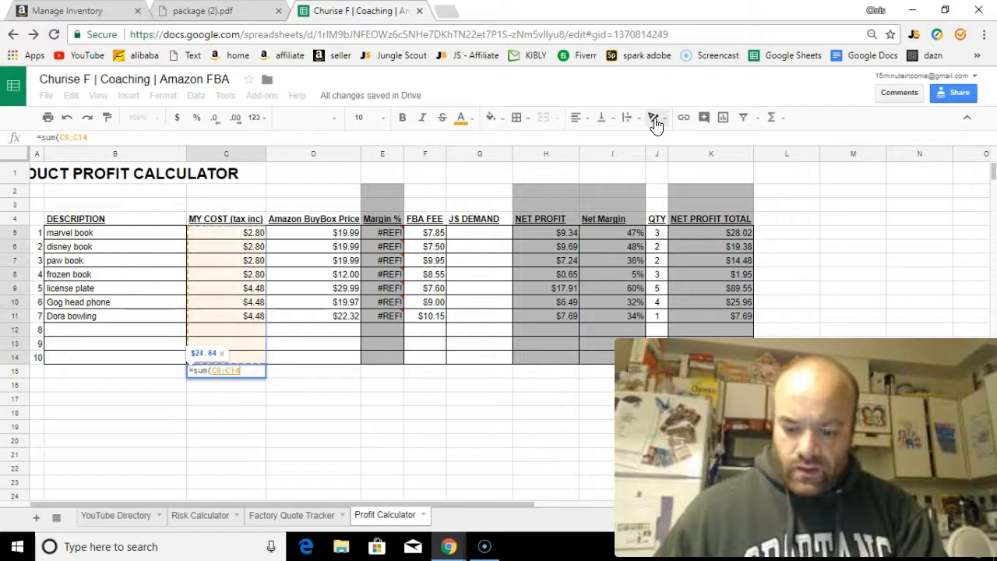
{"action": "key", "text": "Return"}
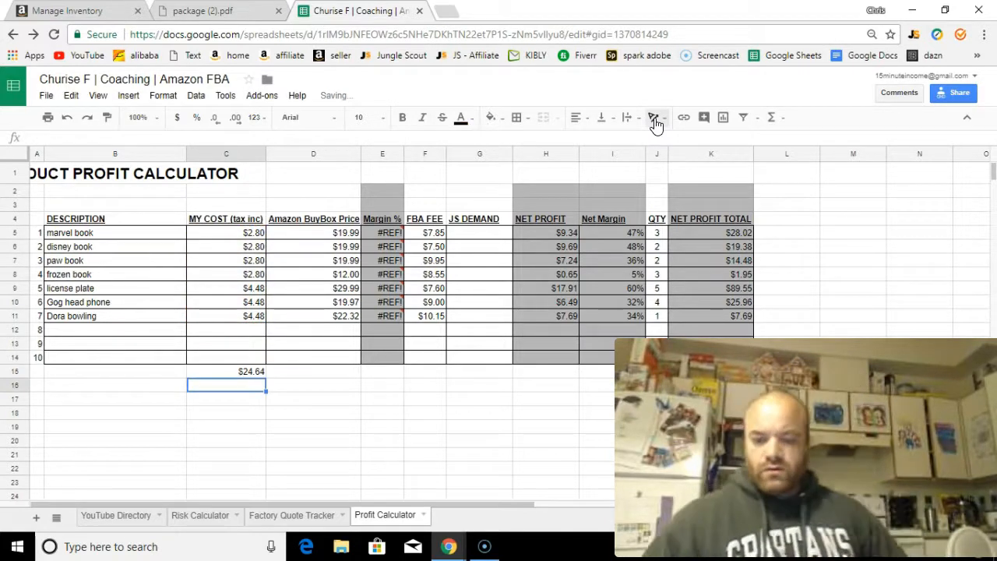
{"action": "key", "text": "Up"}
{"action": "key", "text": "Right"}
{"action": "key", "text": "Down"}
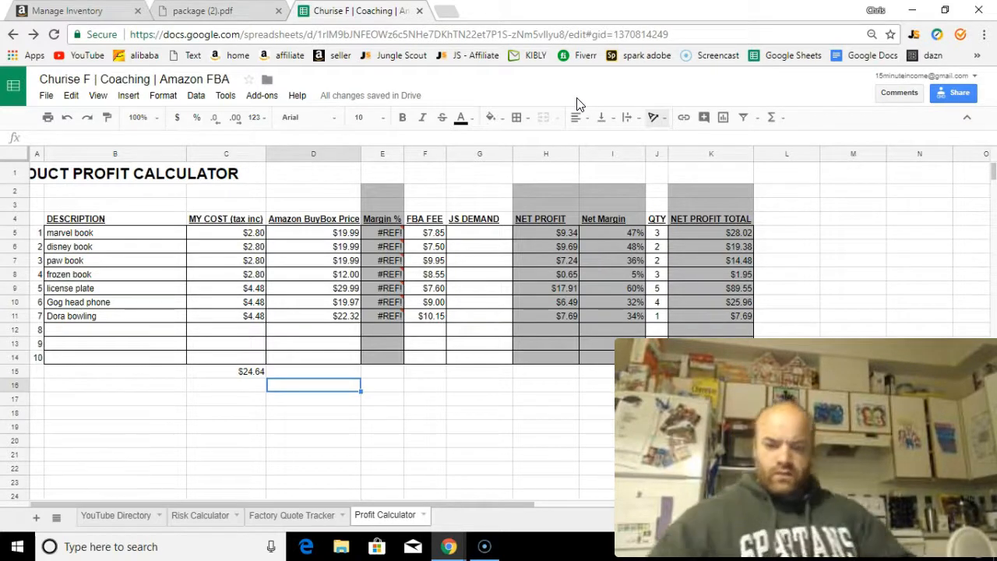
Step: Insert a new column D headed 'total cost of goods'
{"action": "left_click", "coordinate": [278, 154]}
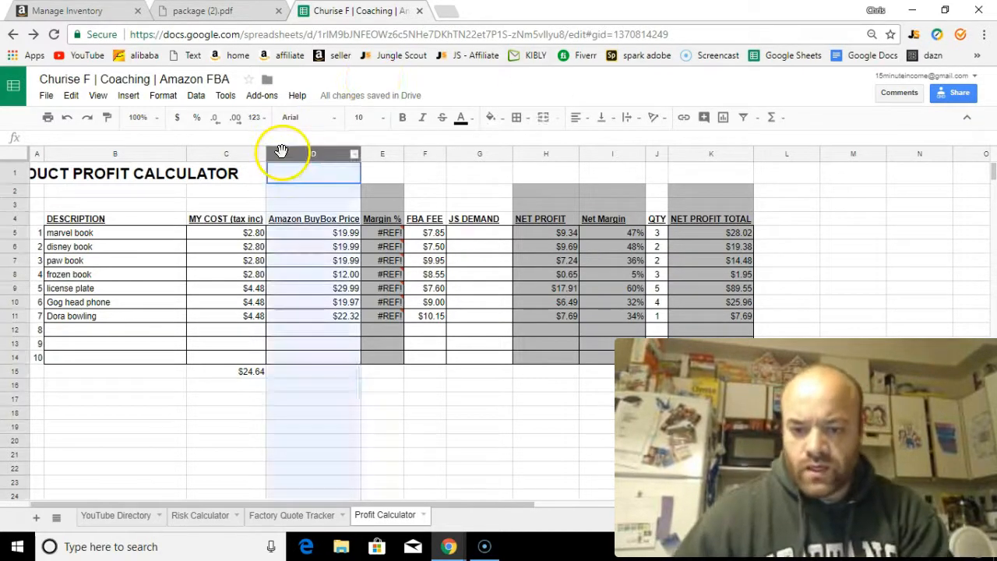
{"action": "right_click", "coordinate": [279, 153]}
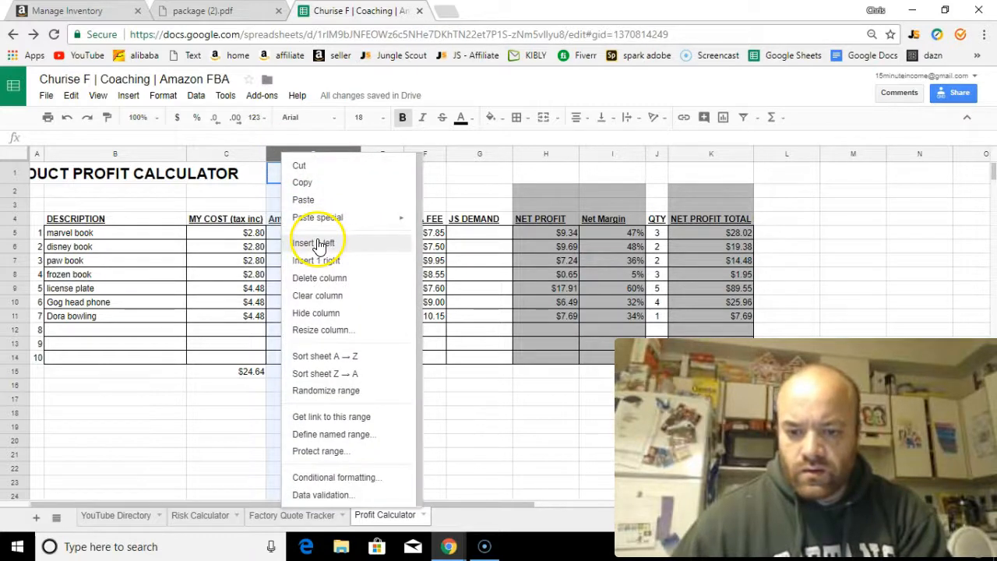
{"action": "left_click", "coordinate": [313, 242]}
{"action": "left_click", "coordinate": [299, 224]}
{"action": "type", "text": "to"}
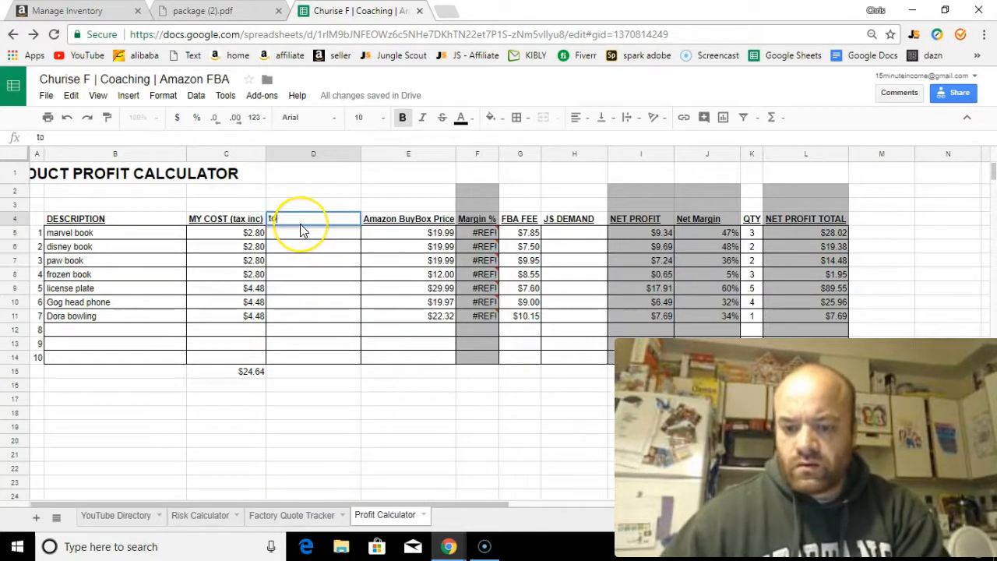
{"action": "type", "text": "tal cost of goods"}
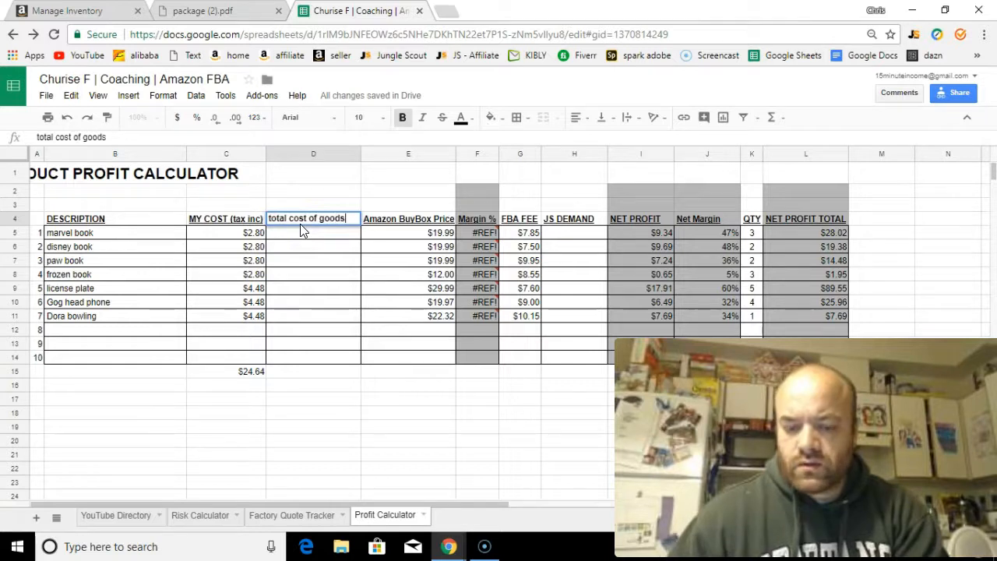
{"action": "key", "text": "Return"}
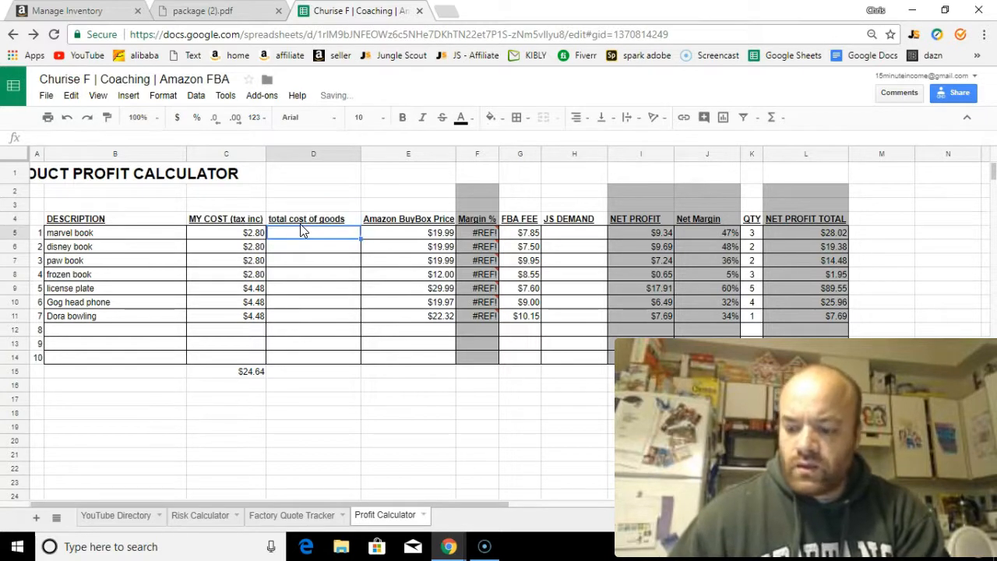
Step: Enter =sum(C5*K5) in D5 and fill it down through row 11
{"action": "type", "text": "=sum("}
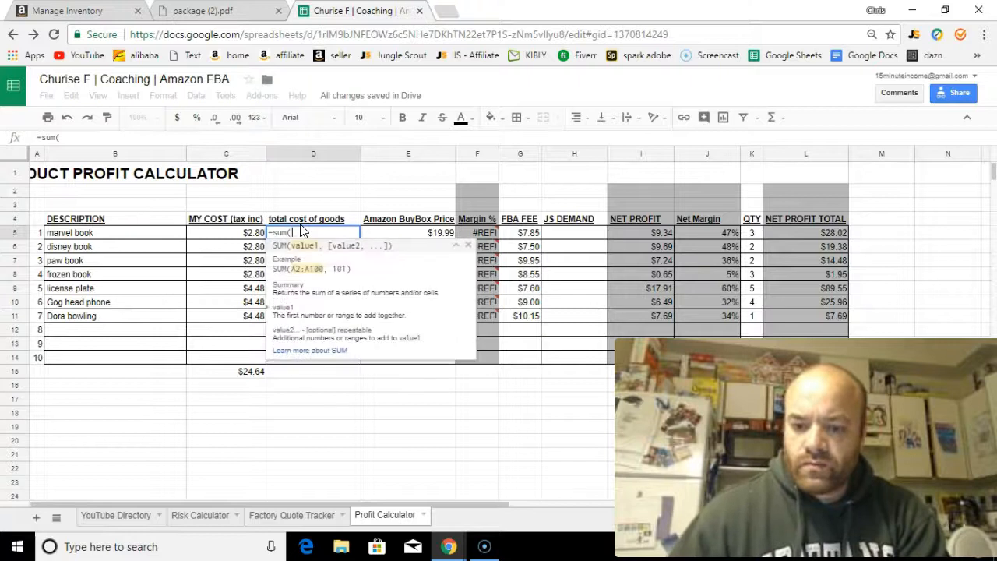
{"action": "key", "text": "Left"}
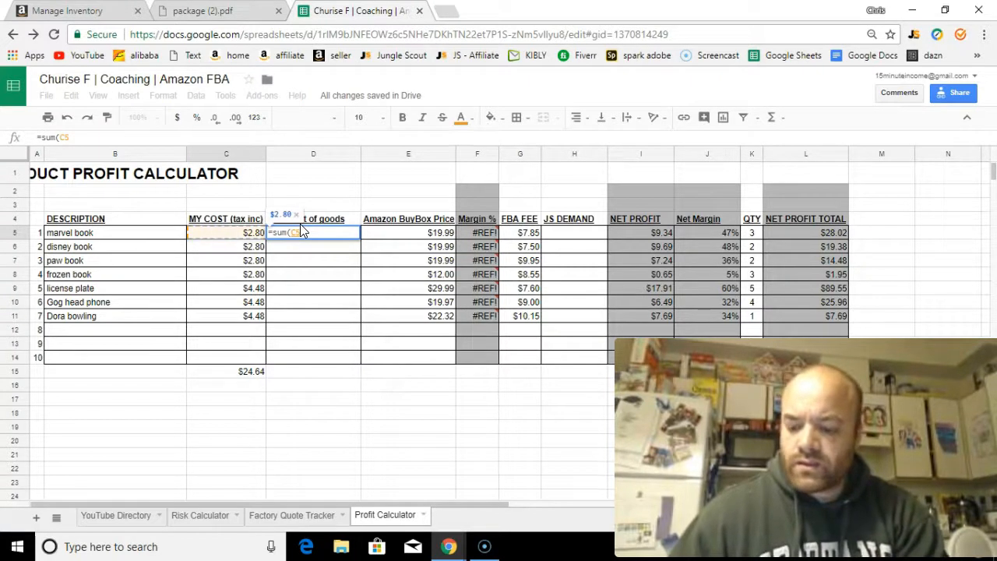
{"action": "type", "text": "*"}
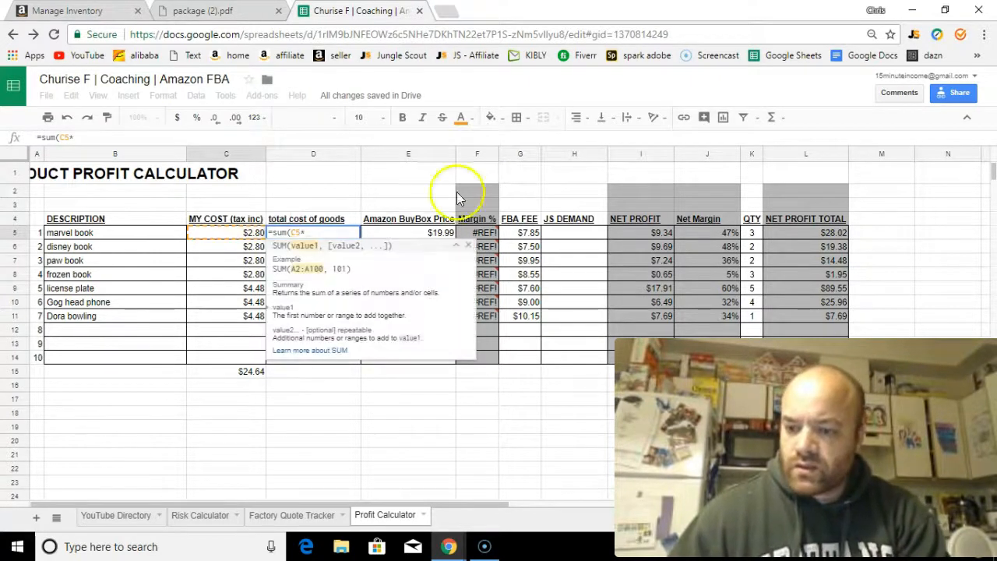
{"action": "left_click", "coordinate": [752, 236]}
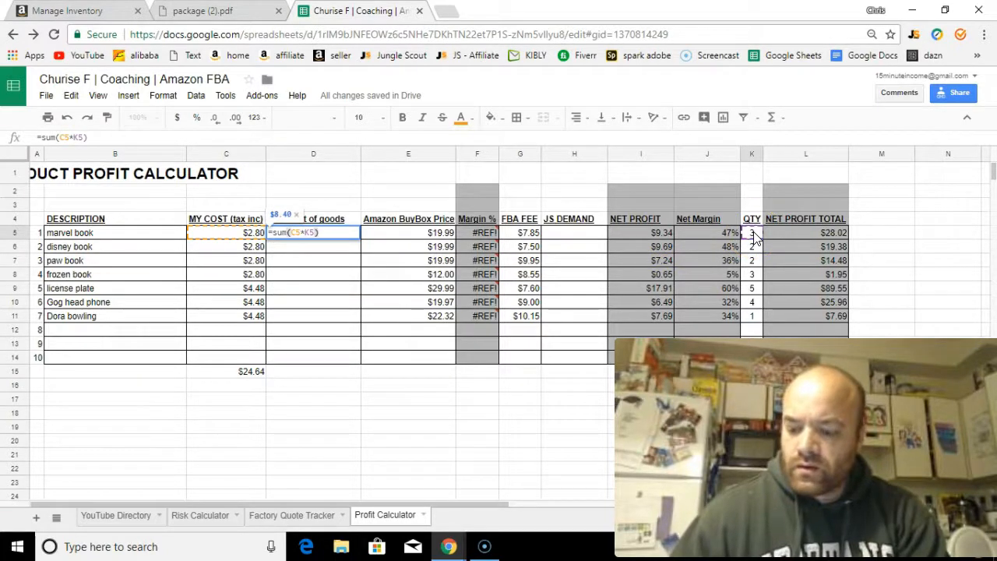
{"action": "key", "text": "Return"}
{"action": "key", "text": "Up"}
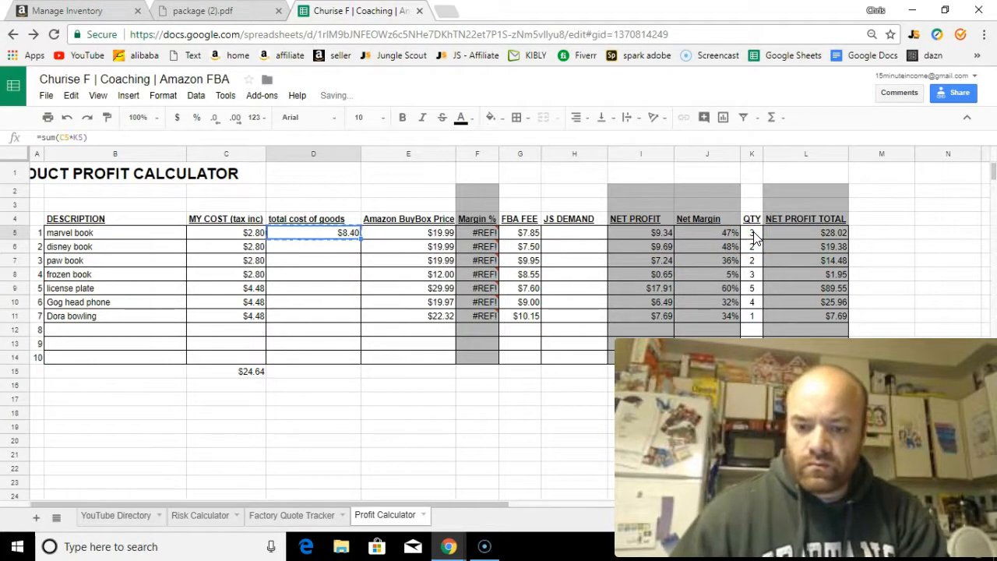
{"action": "key", "text": "shift+Down"}
{"action": "key", "text": "shift+Down"}
{"action": "key", "text": "shift+Down"}
{"action": "key", "text": "shift+Down"}
{"action": "key", "text": "shift+Down"}
{"action": "key", "text": "shift+Down"}
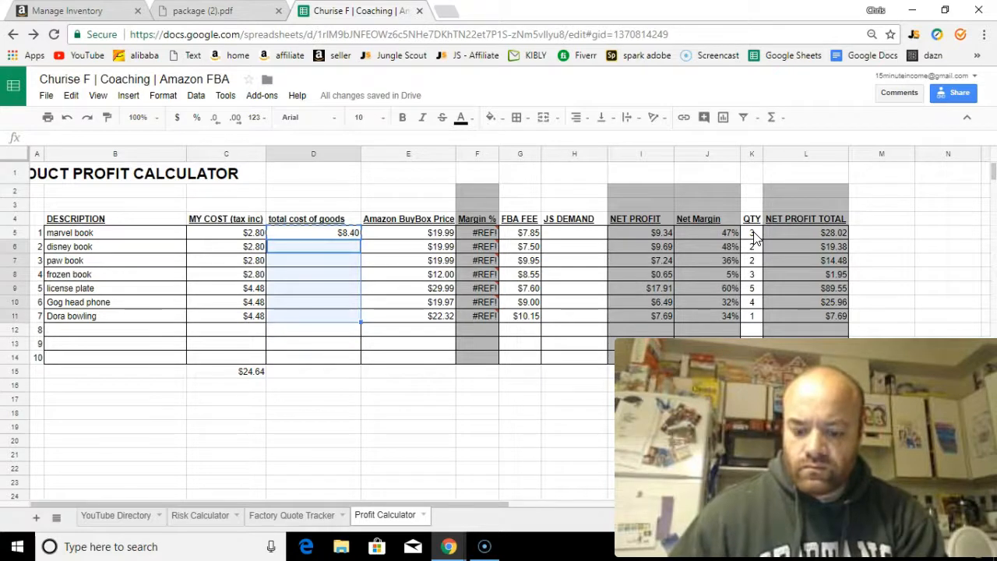
{"action": "key", "text": "ctrl+v"}
Step: Move the cost total from C15 to D15 ($72.80) and narrow column D
{"action": "key", "text": "Down"}
{"action": "key", "text": "Down"}
{"action": "key", "text": "Down"}
{"action": "key", "text": "Down"}
{"action": "key", "text": "Down"}
{"action": "key", "text": "Down"}
{"action": "key", "text": "Down"}
{"action": "key", "text": "Down"}
{"action": "key", "text": "Down"}
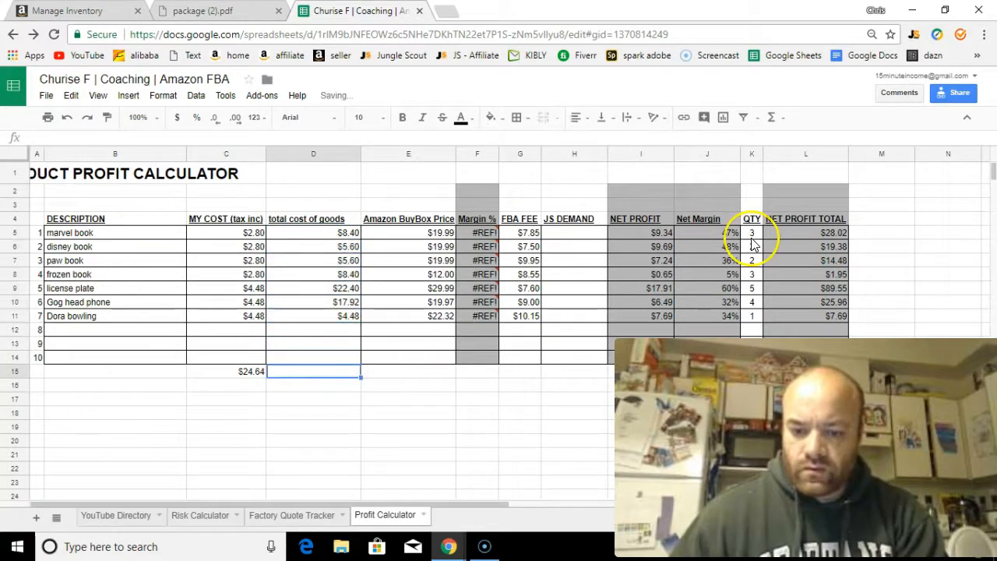
{"action": "key", "text": "Left"}
{"action": "key", "text": "ctrl+c"}
{"action": "key", "text": "Right"}
{"action": "key", "text": "ctrl+v"}
{"action": "key", "text": "Left"}
{"action": "key", "text": "Delete"}
{"action": "key", "text": "Right"}
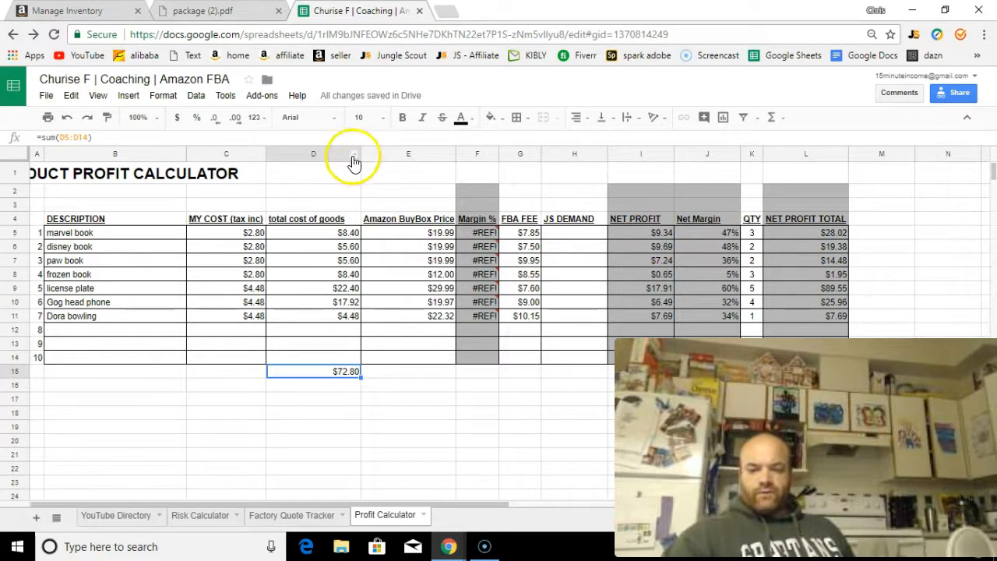
{"action": "left_click_drag", "start_coordinate": [359, 155], "coordinate": [320, 158]}
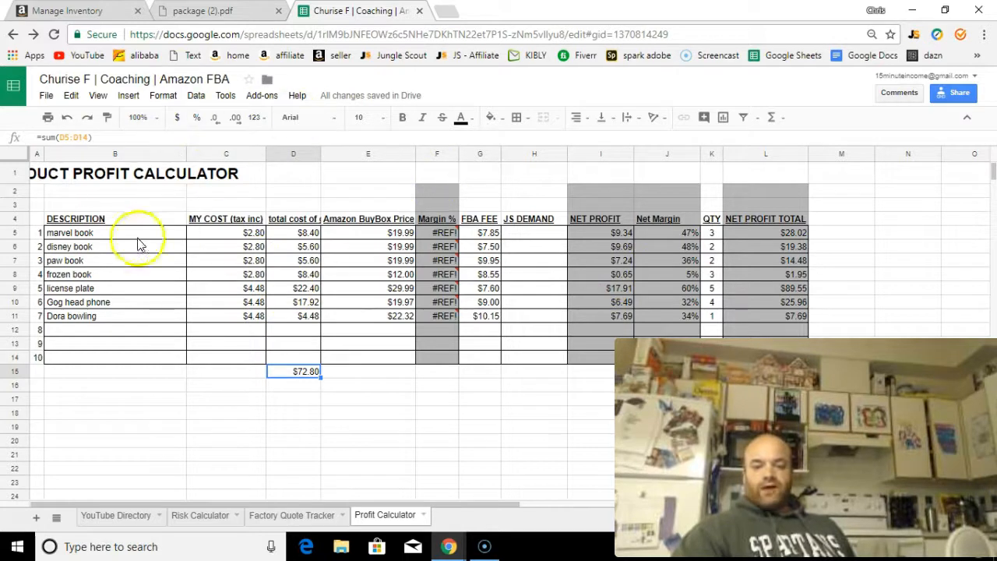
Step: Delete all sample product names, costs, prices, fees, profits and quantities in rows 5–11
{"action": "left_click", "coordinate": [58, 235]}
{"action": "key", "text": "shift+Down"}
{"action": "key", "text": "shift+Down"}
{"action": "key", "text": "shift+Down"}
{"action": "key", "text": "shift+Down"}
{"action": "key", "text": "shift+Down"}
{"action": "key", "text": "shift+Down"}
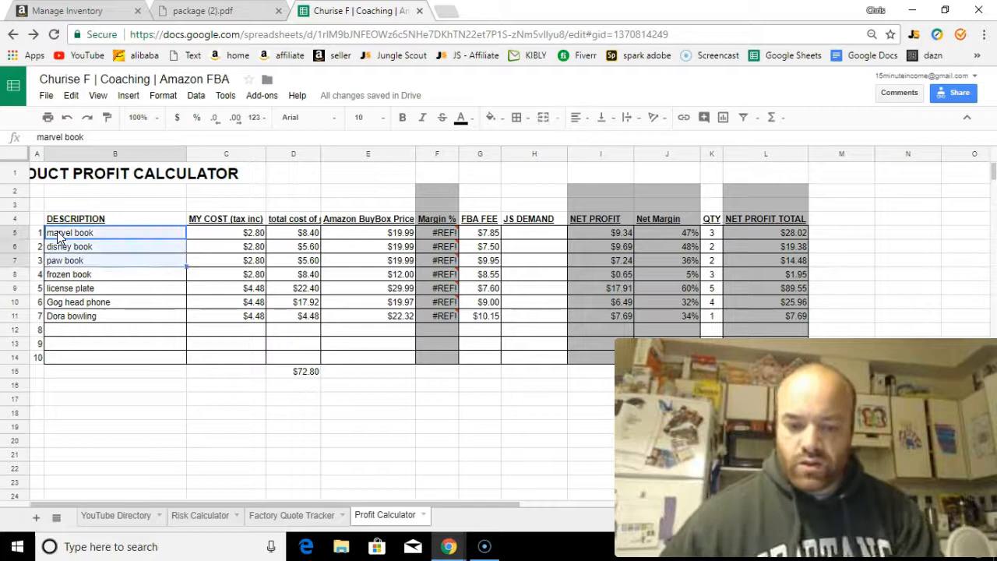
{"action": "key", "text": "shift+Right"}
{"action": "key", "text": "shift+Right"}
{"action": "key", "text": "shift+Right"}
{"action": "key", "text": "shift+Right"}
{"action": "key", "text": "shift+Left"}
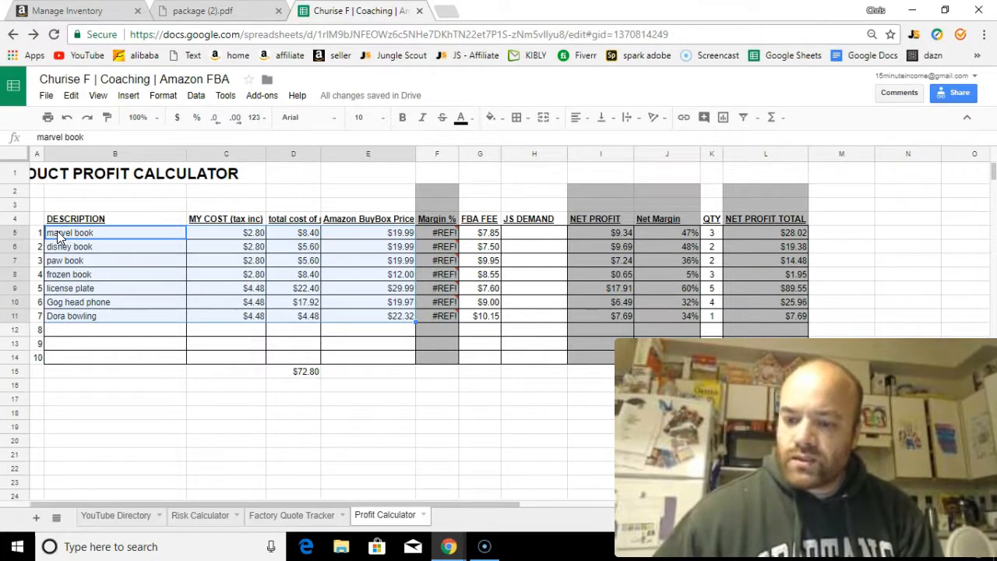
{"action": "key", "text": "Delete"}
{"action": "key", "text": "shift+Right"}
{"action": "key", "text": "shift+Right"}
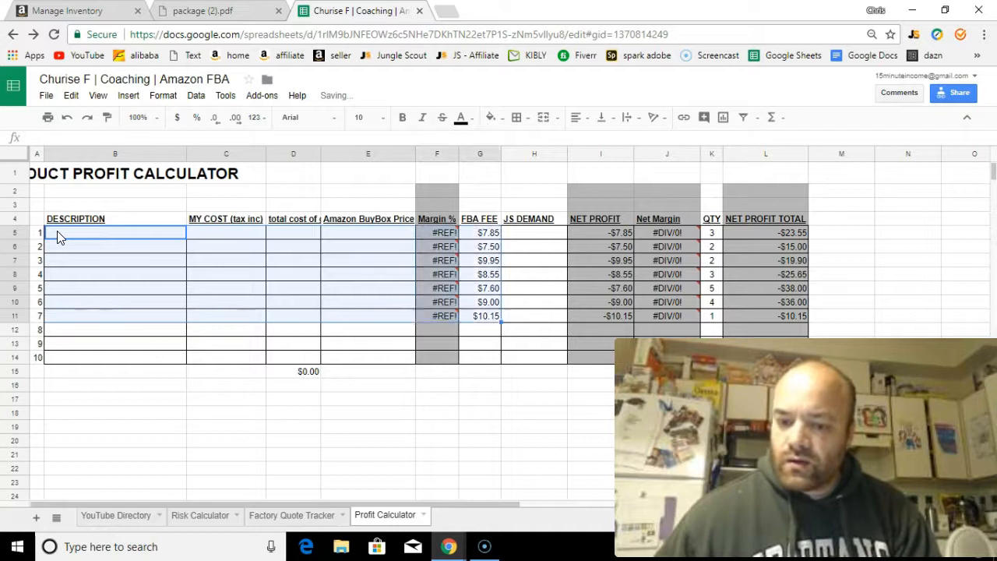
{"action": "key", "text": "shift+Right"}
{"action": "key", "text": "shift+Right"}
{"action": "key", "text": "shift+Right"}
{"action": "key", "text": "shift+Right"}
{"action": "key", "text": "shift+Right"}
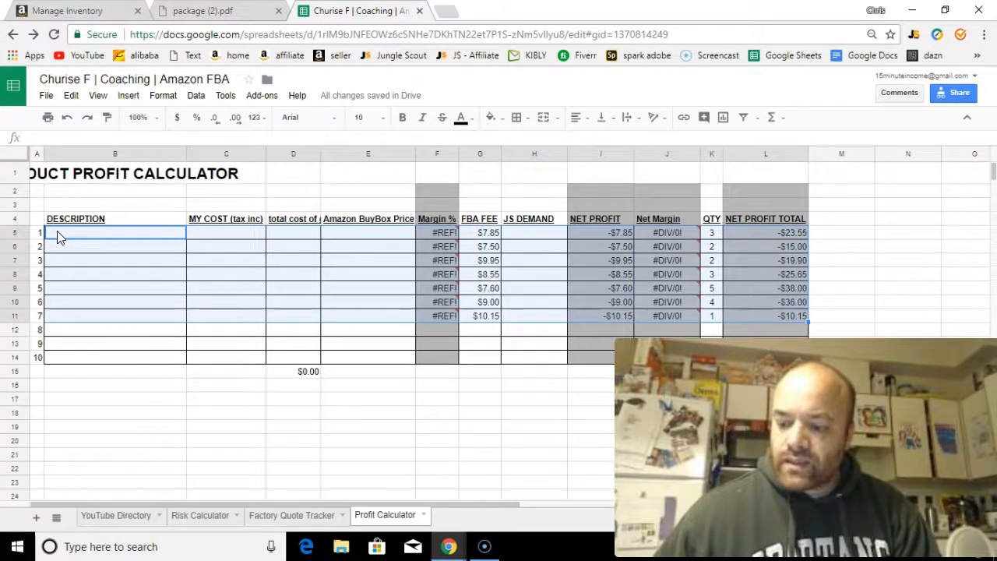
{"action": "key", "text": "Delete"}
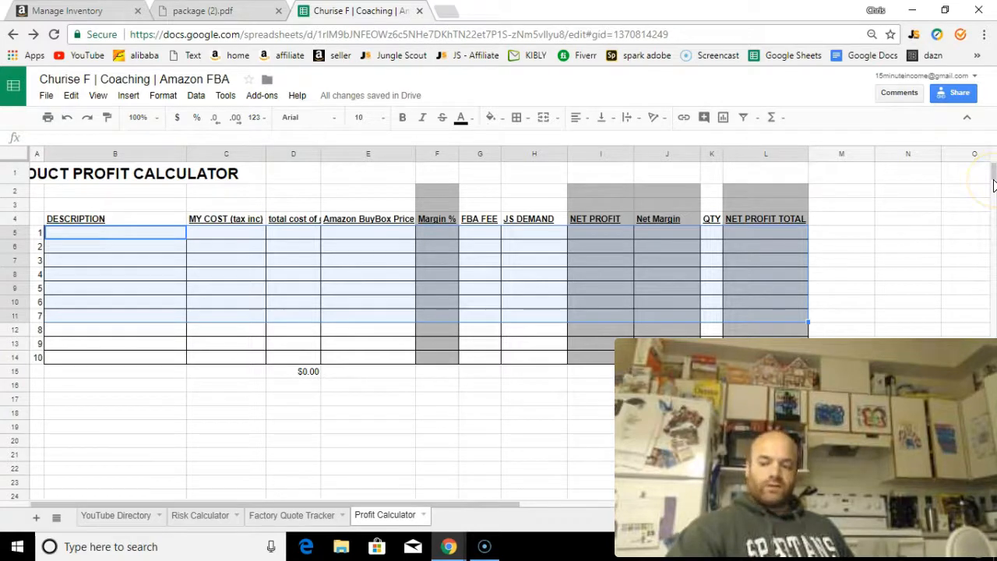
{"action": "left_click", "coordinate": [156, 239]}
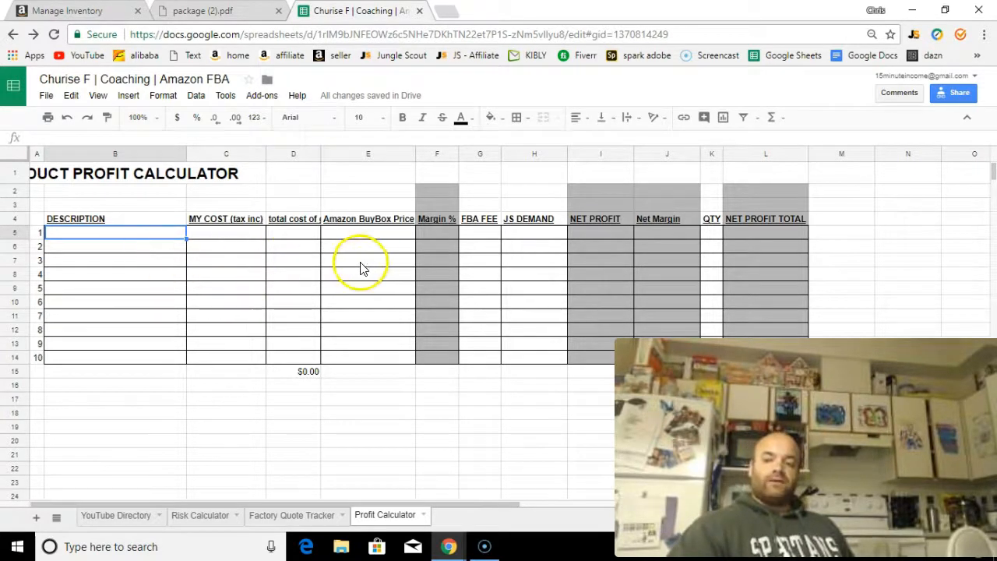
{"action": "left_click", "coordinate": [620, 246]}
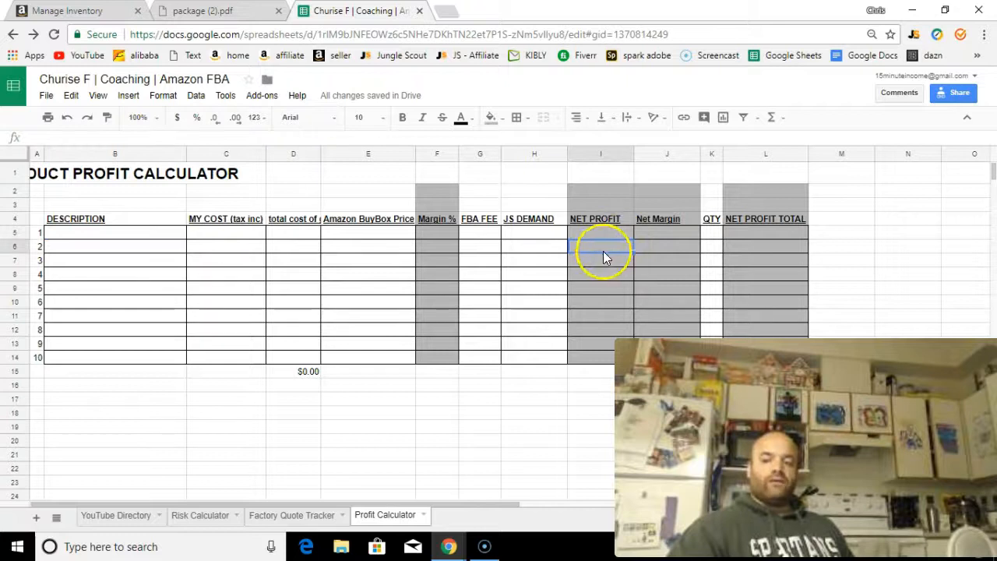
{"action": "left_click", "coordinate": [544, 257]}
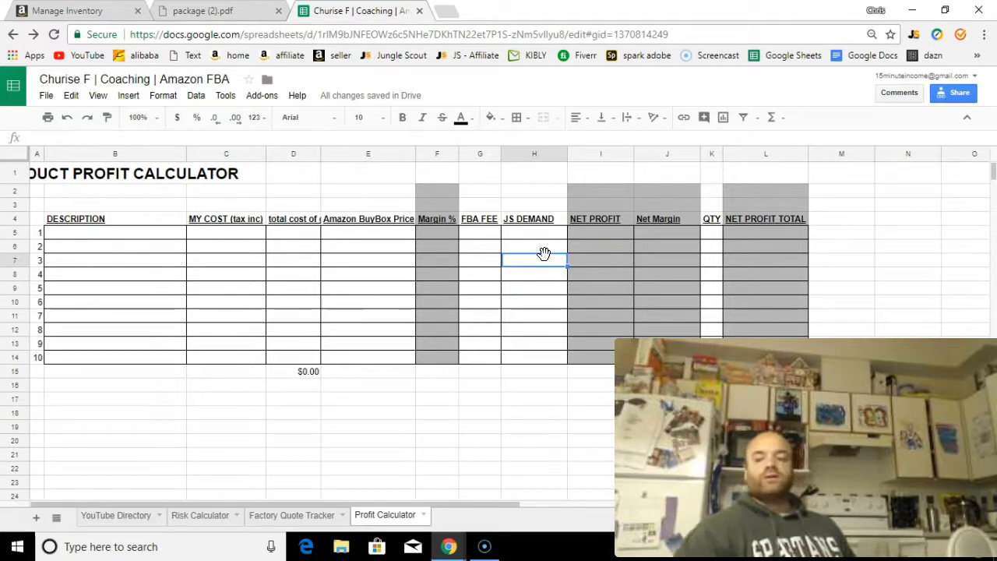
{"action": "left_click", "coordinate": [457, 264]}
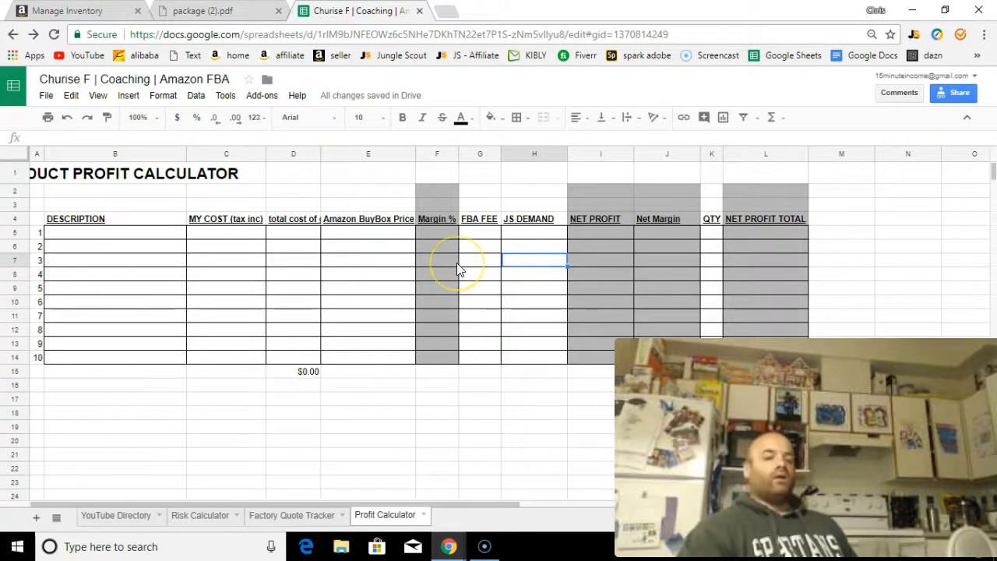